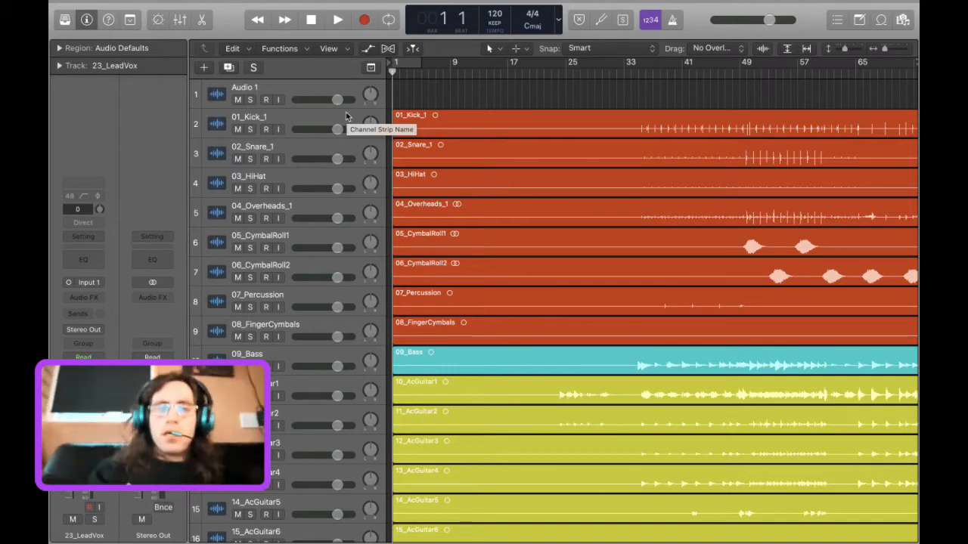
# Zoom the arrangement out horizontally to fit the song and look over every track down to 23_LeadVox.
pyautogui.hscroll(2, 586, 225)
pyautogui.scroll(-1, 587, 225)
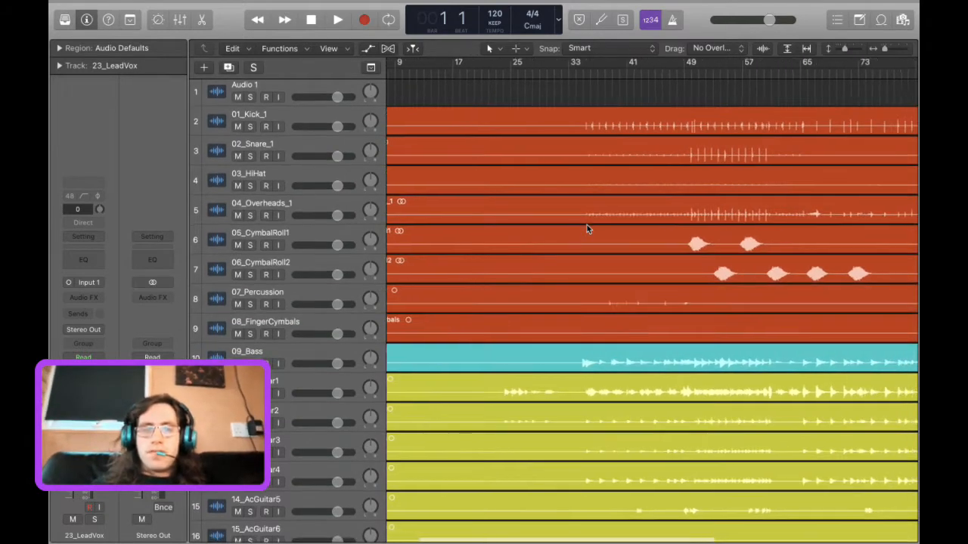
pyautogui.moveTo(885, 48); pyautogui.dragTo(806, 53)
pyautogui.scroll(-1, 545, 198)
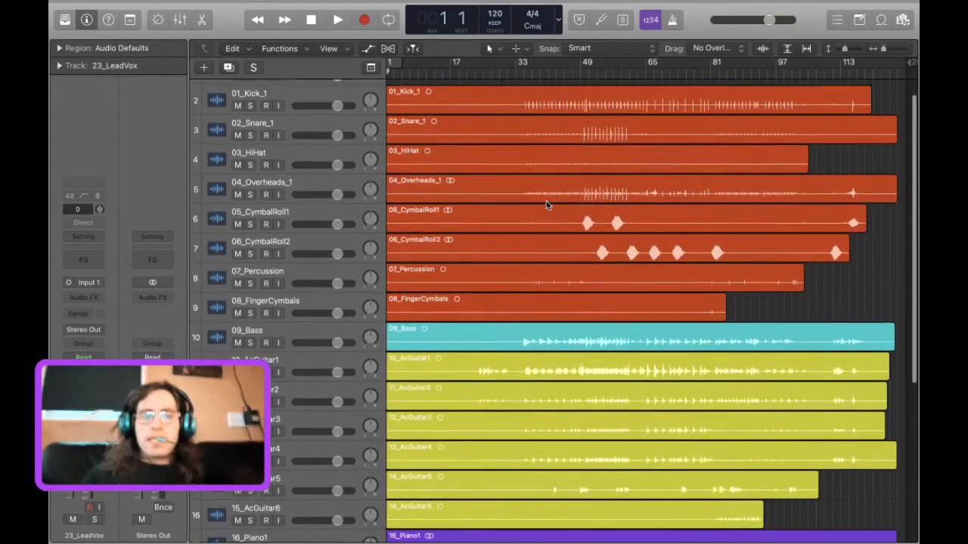
pyautogui.scroll(-9, 463, 446)
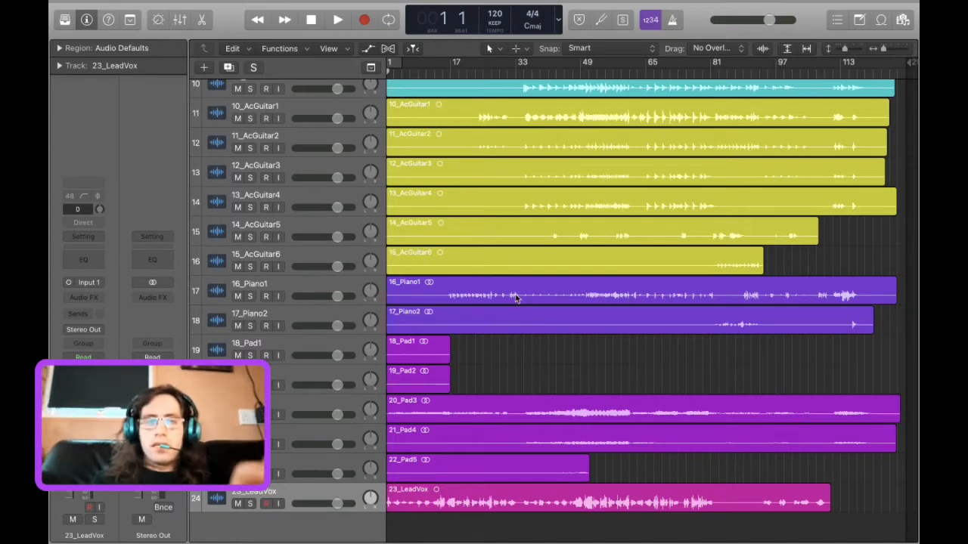
pyautogui.scroll(10, 516, 298)
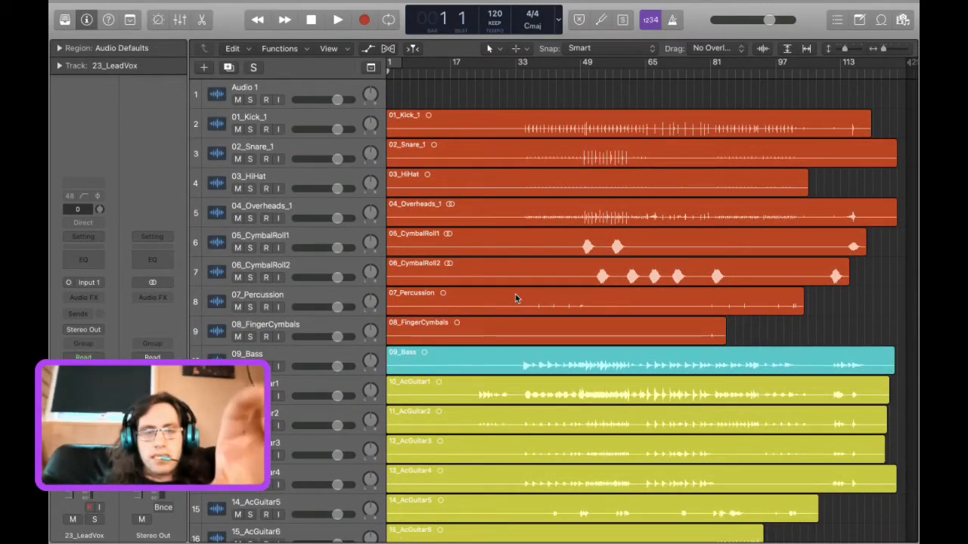
# Solo the 01_Kick_1 track and play it from about bar 34, where the kick part begins.
pyautogui.click(250, 129)
pyautogui.press('space')
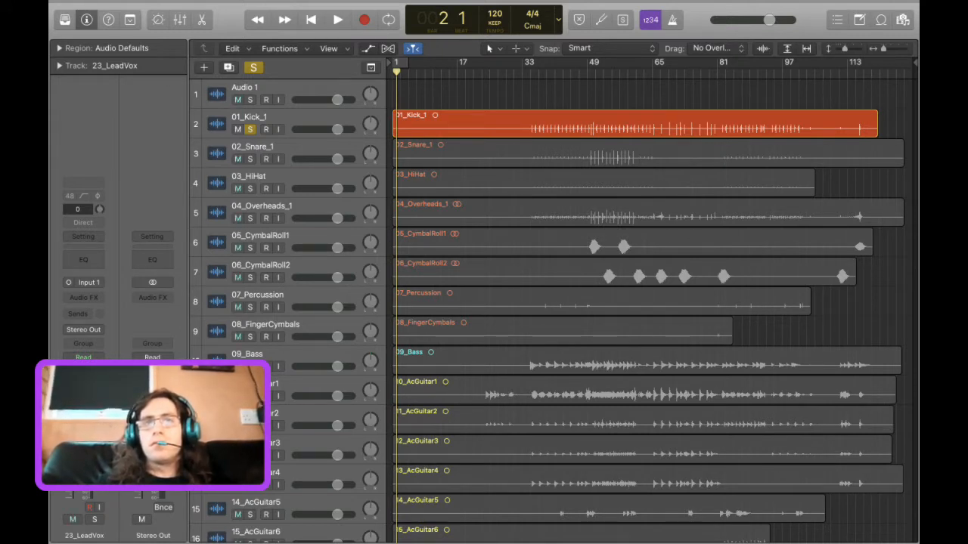
pyautogui.click(527, 77)
pyautogui.press('space')
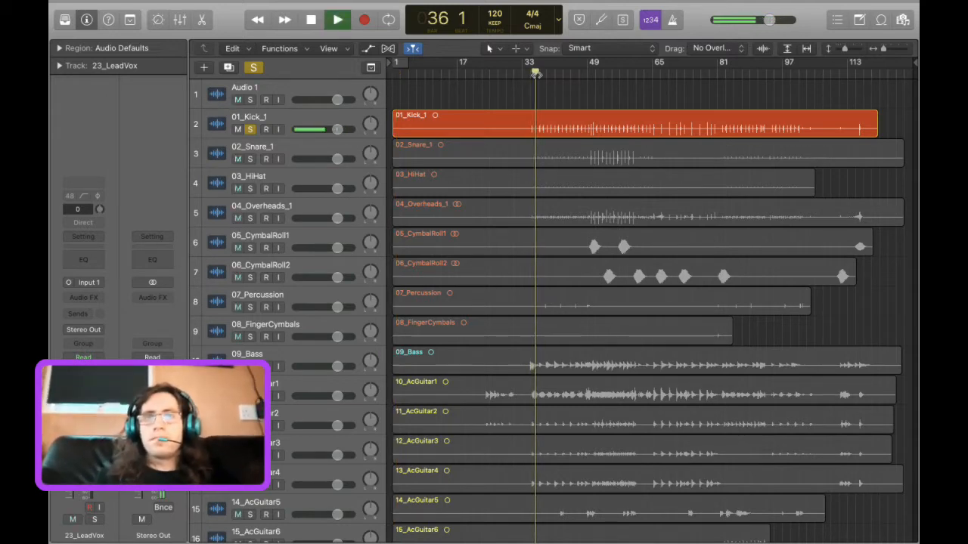
pyautogui.press('XF86AudioRaiseVolume')
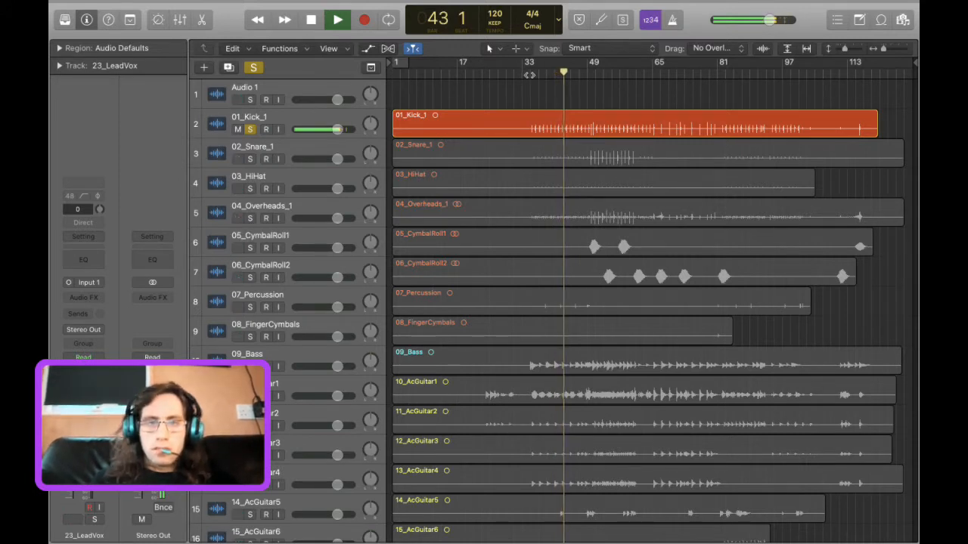
pyautogui.click(528, 74)
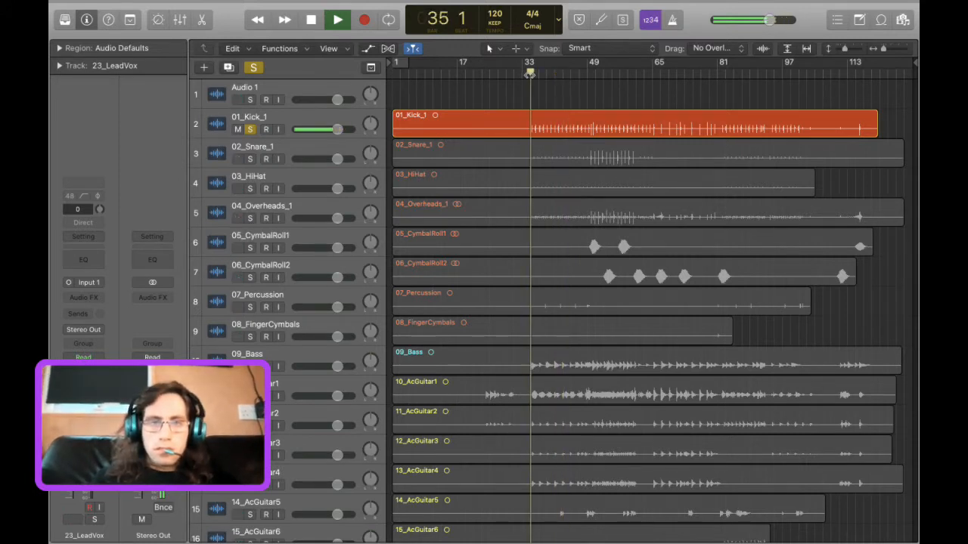
# Insert a Channel EQ on 23_LeadVox with a 4.0 dB cut at 104 Hz, bypass it and close its window.
pyautogui.click(94, 258)
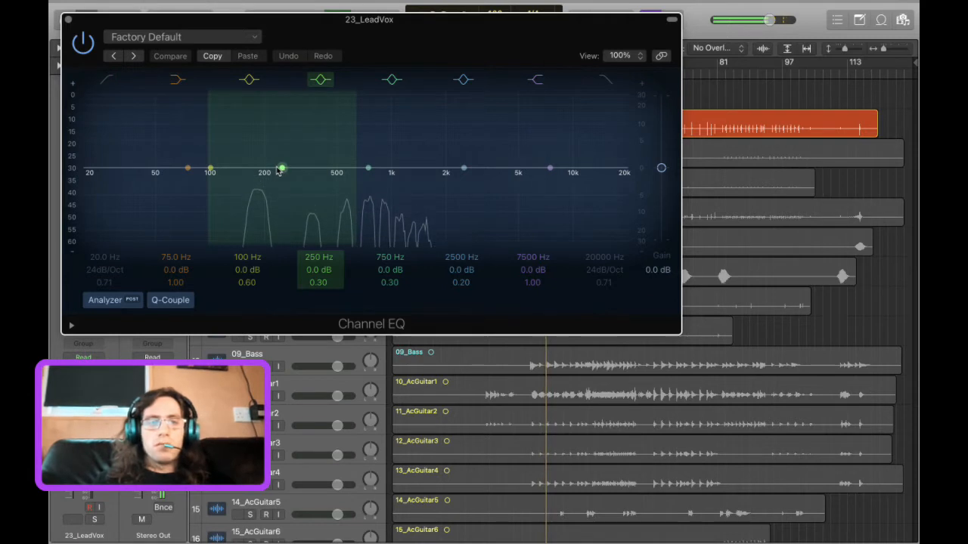
pyautogui.moveTo(279, 174); pyautogui.dragTo(211, 186)
pyautogui.click(80, 45)
pyautogui.click(81, 45)
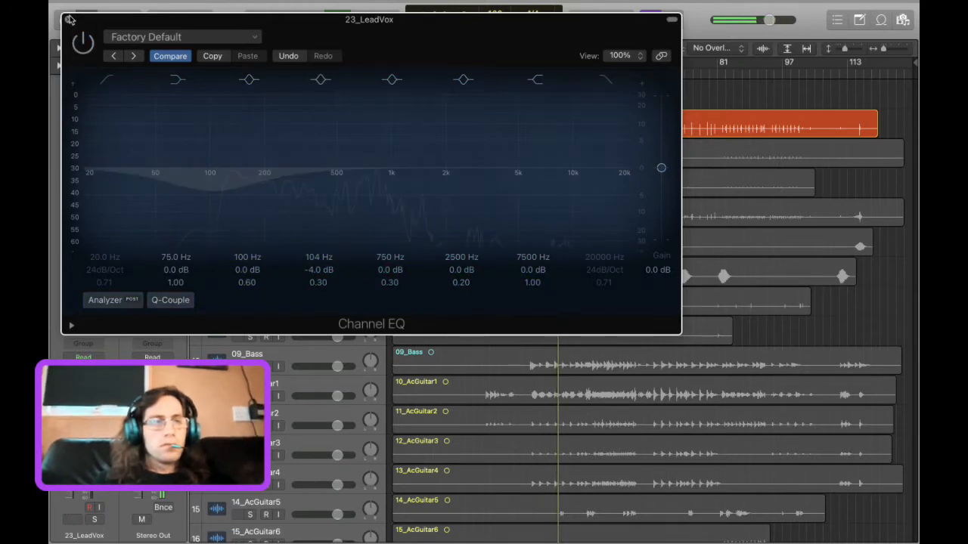
pyautogui.click(69, 19)
# Insert a Channel EQ on 01_Kick_1, move the 100 Hz band to 92 Hz, and cut 8.5 dB at 1260 Hz with Q 1.50.
pyautogui.click(318, 120)
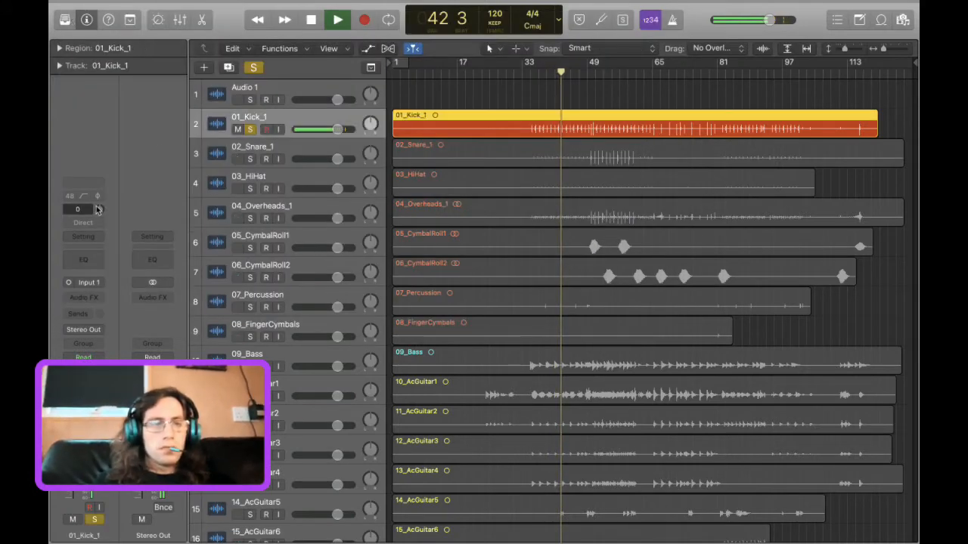
pyautogui.click(89, 257)
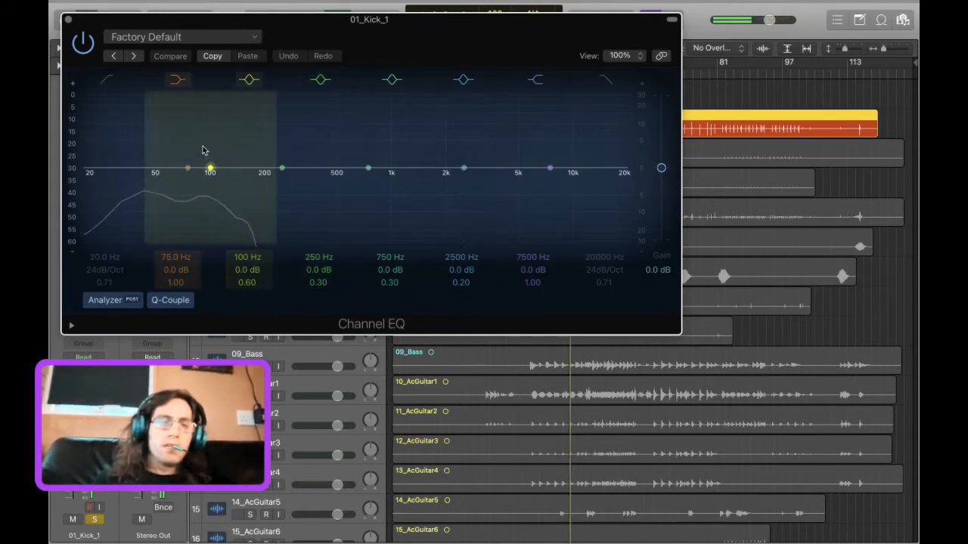
pyautogui.press('XF86AudioRaiseVolume')
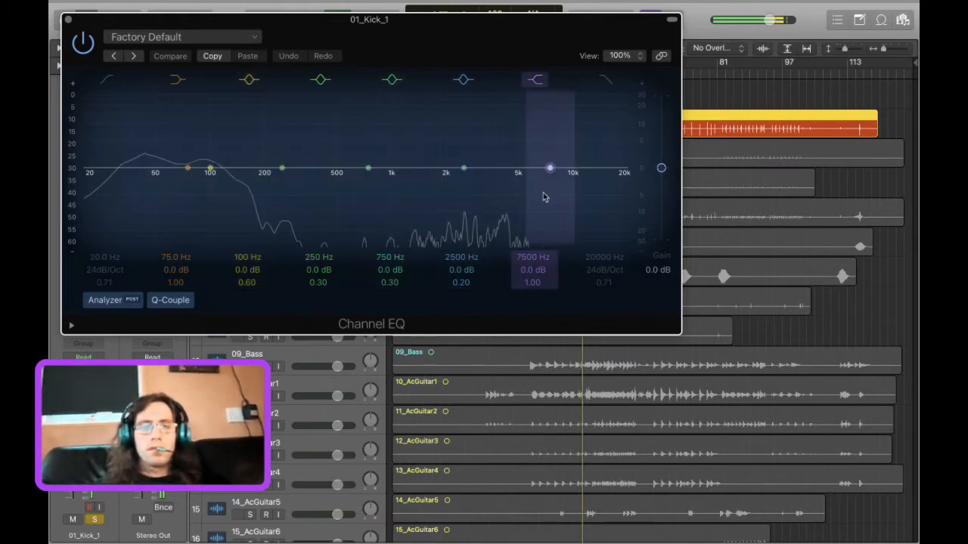
pyautogui.moveTo(210, 167)
pyautogui.mouseDown()
pyautogui.moveTo(256, 59)
pyautogui.moveTo(173, 72)
pyautogui.moveTo(194, 108)
pyautogui.moveTo(205, 166)
pyautogui.mouseUp()
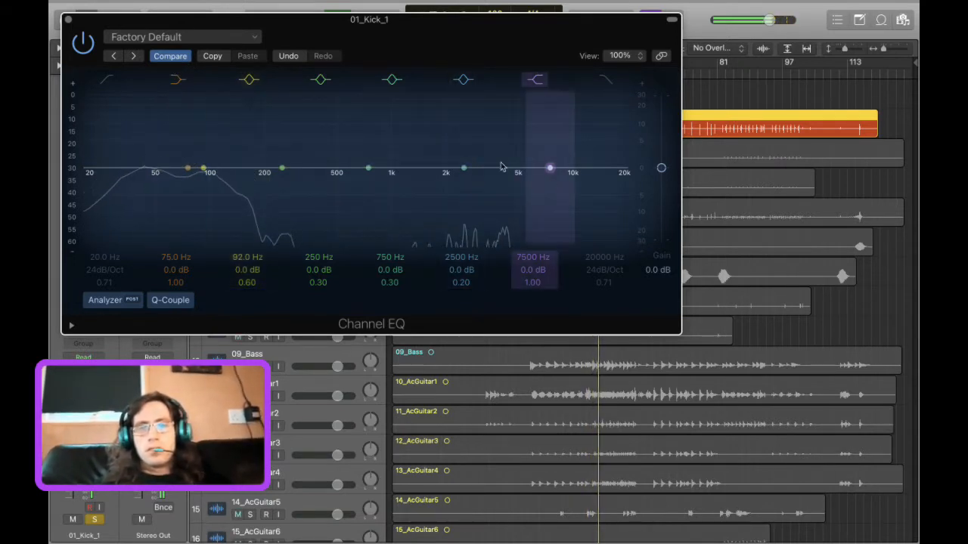
pyautogui.moveTo(463, 167)
pyautogui.mouseDown()
pyautogui.moveTo(480, 96)
pyautogui.moveTo(460, 80)
pyautogui.moveTo(446, 136)
pyautogui.moveTo(462, 154)
pyautogui.moveTo(391, 105)
pyautogui.moveTo(397, 93)
pyautogui.moveTo(410, 108)
pyautogui.moveTo(392, 108)
pyautogui.moveTo(403, 223)
pyautogui.mouseUp()
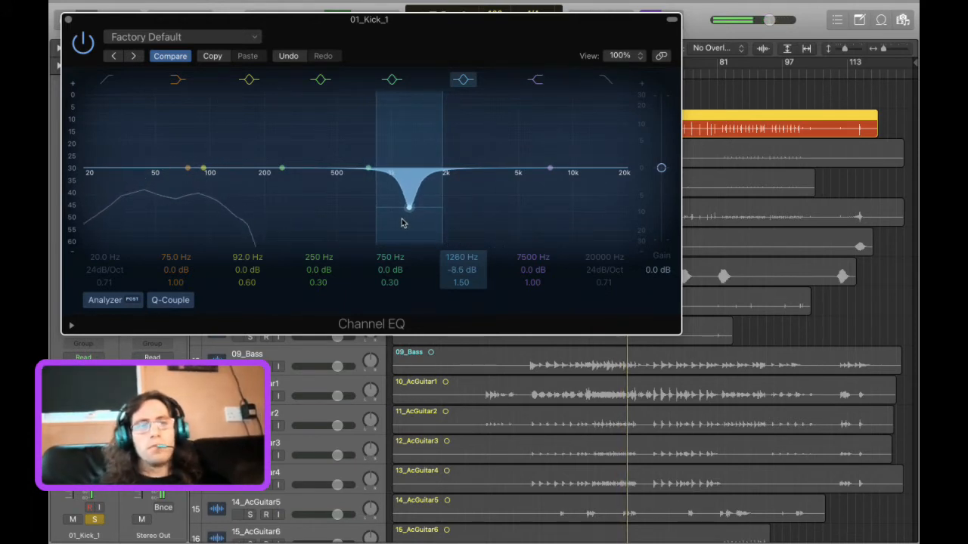
# On the kick EQ, cut 1.5 dB at 4400 Hz with Q 2.00 and boost 2.5 dB at 106 Hz with Q 2.80, then stop playback.
pyautogui.moveTo(368, 168); pyautogui.dragTo(555, 164)
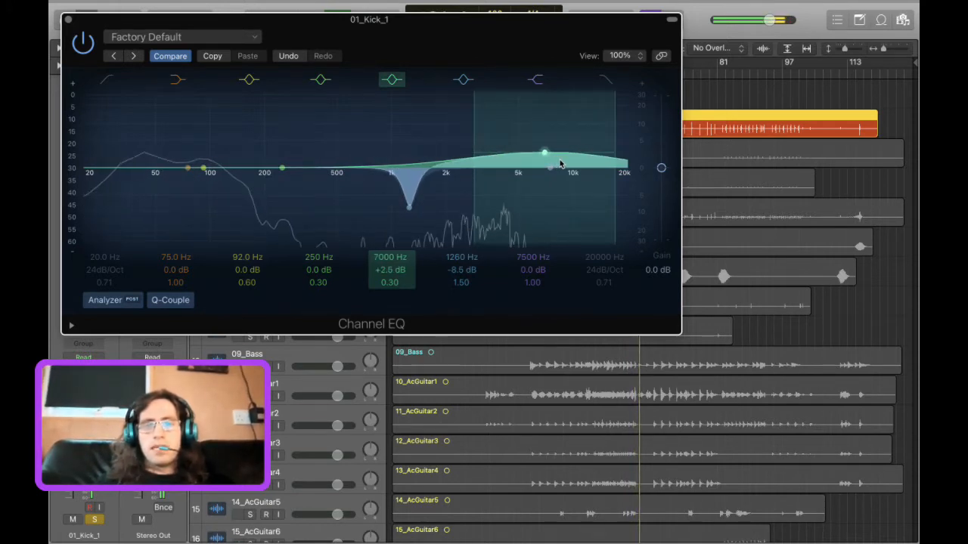
pyautogui.moveTo(560, 164)
pyautogui.mouseDown()
pyautogui.moveTo(529, 168)
pyautogui.moveTo(491, 133)
pyautogui.moveTo(508, 110)
pyautogui.moveTo(507, 170)
pyautogui.mouseUp()
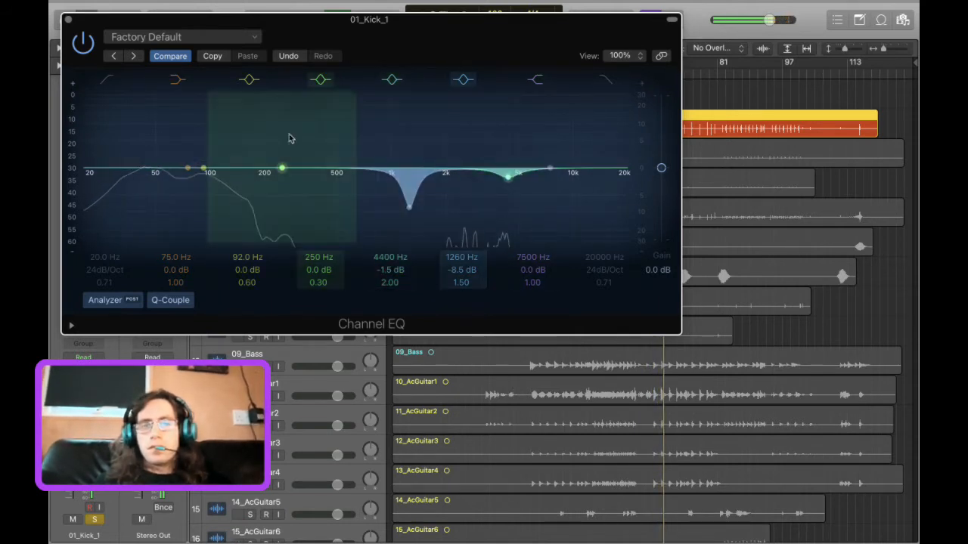
pyautogui.moveTo(287, 158); pyautogui.dragTo(291, 151)
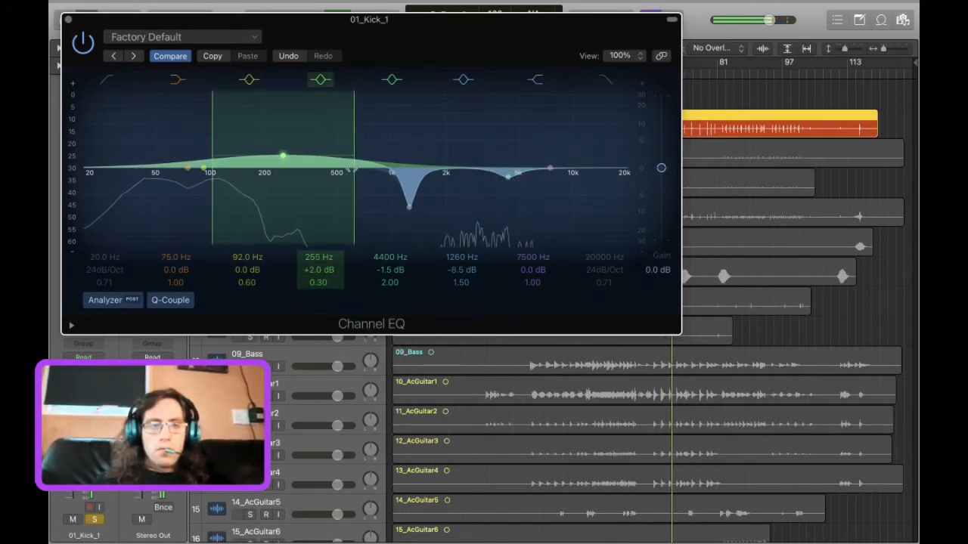
pyautogui.moveTo(352, 170); pyautogui.dragTo(213, 154)
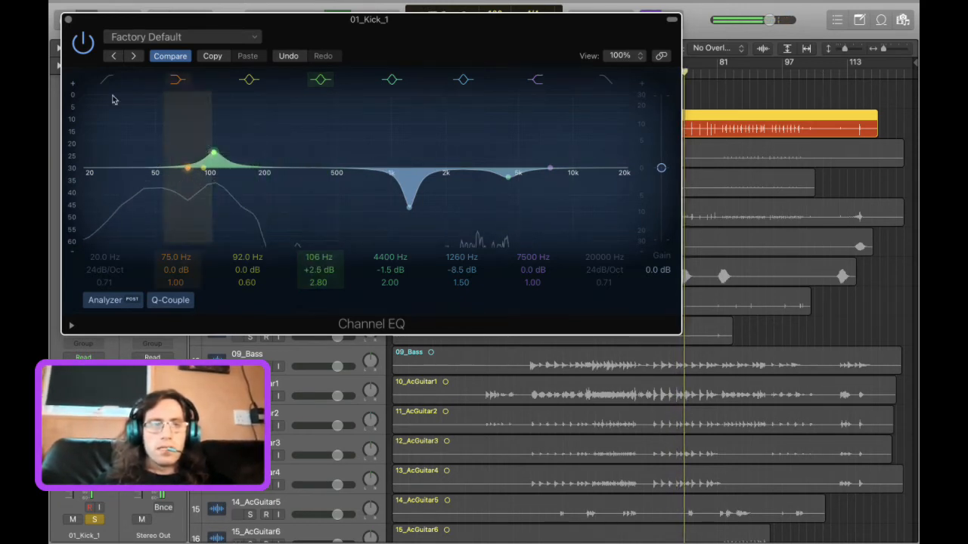
pyautogui.click(68, 20)
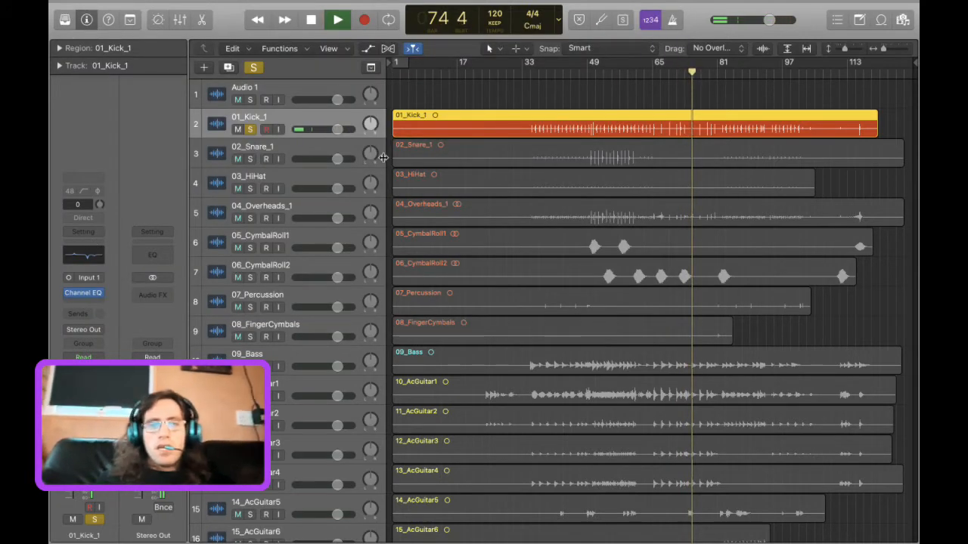
pyautogui.press('space')
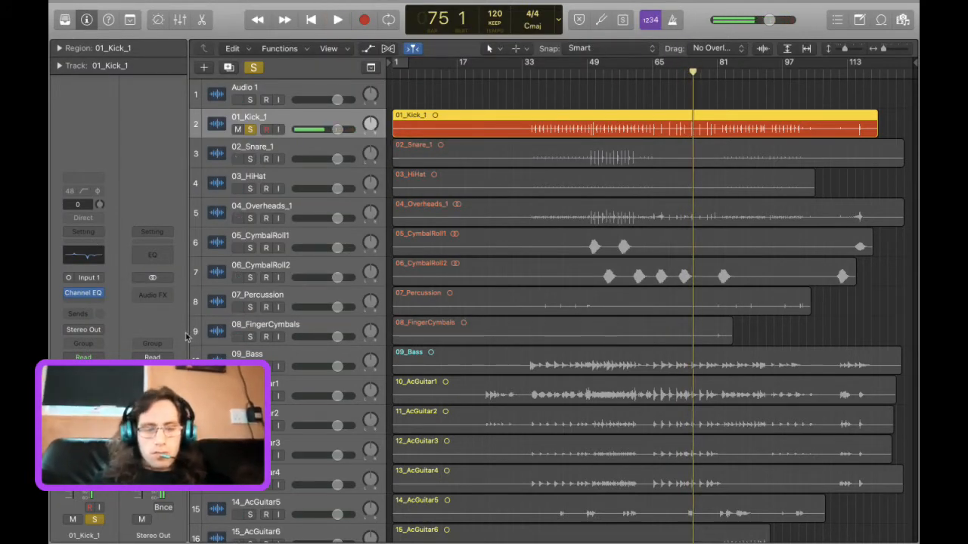
# Show the mixer, select all the audio track channel strips and lower their faders together to -6.6 dB.
pyautogui.press('x')
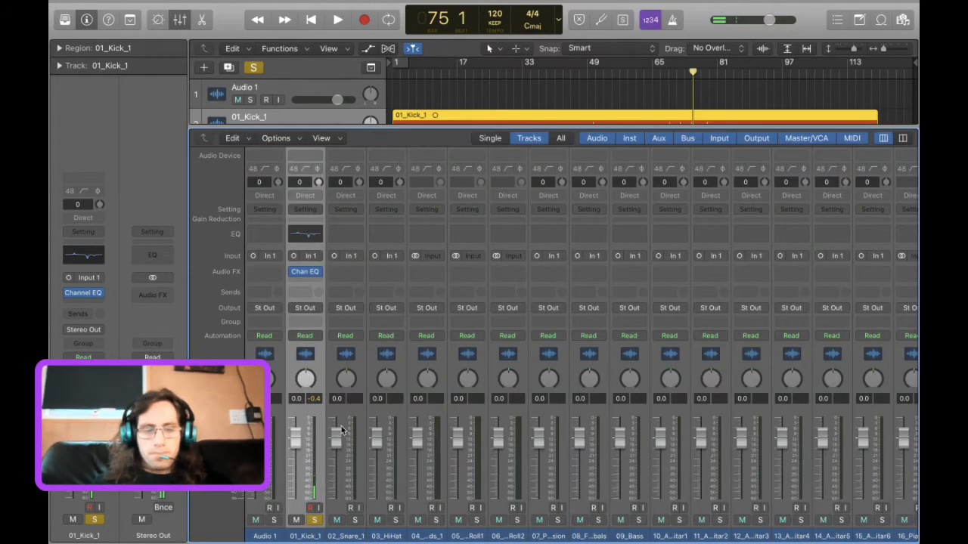
pyautogui.hscroll(10, 342, 429)
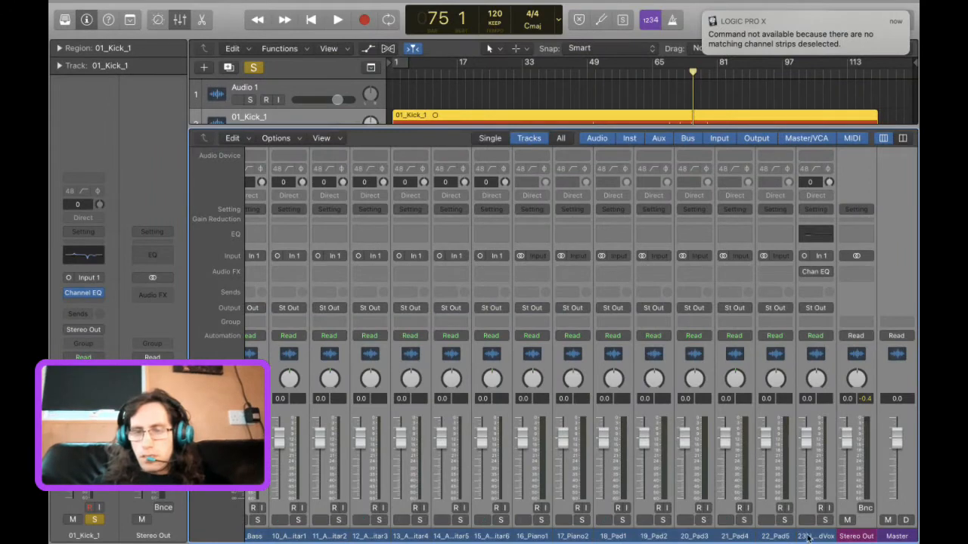
pyautogui.moveTo(812, 532); pyautogui.dragTo(595, 522)
pyautogui.hscroll(-10, 595, 522)
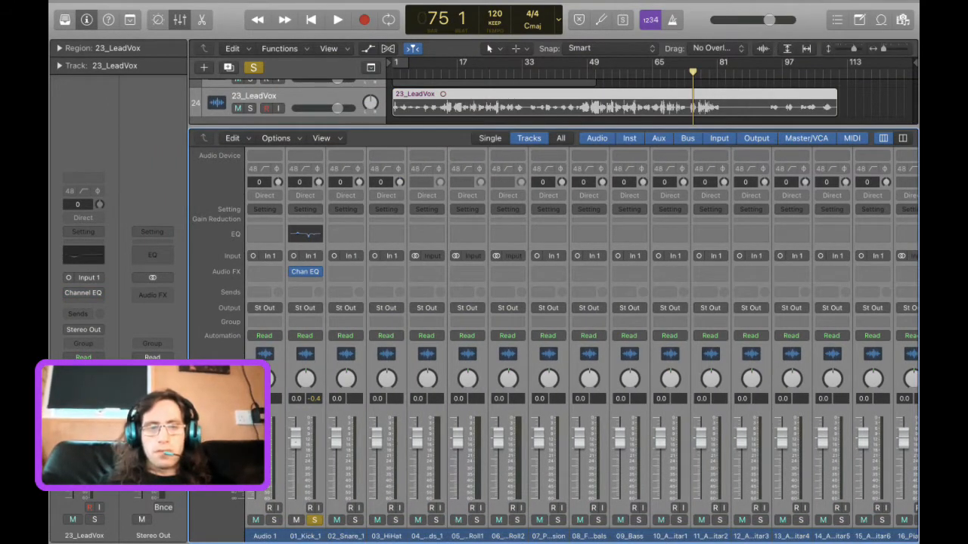
pyautogui.moveTo(296, 440); pyautogui.dragTo(295, 462)
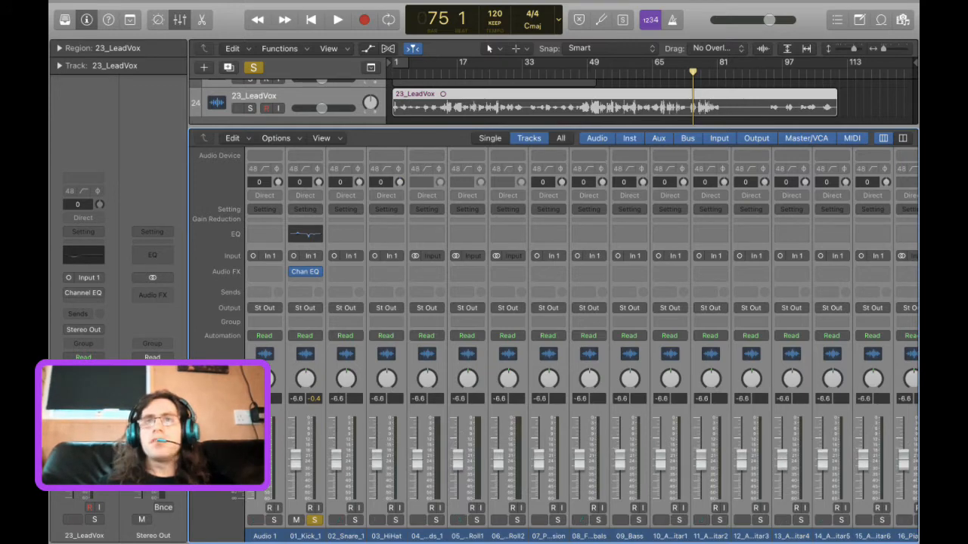
pyautogui.click(371, 421)
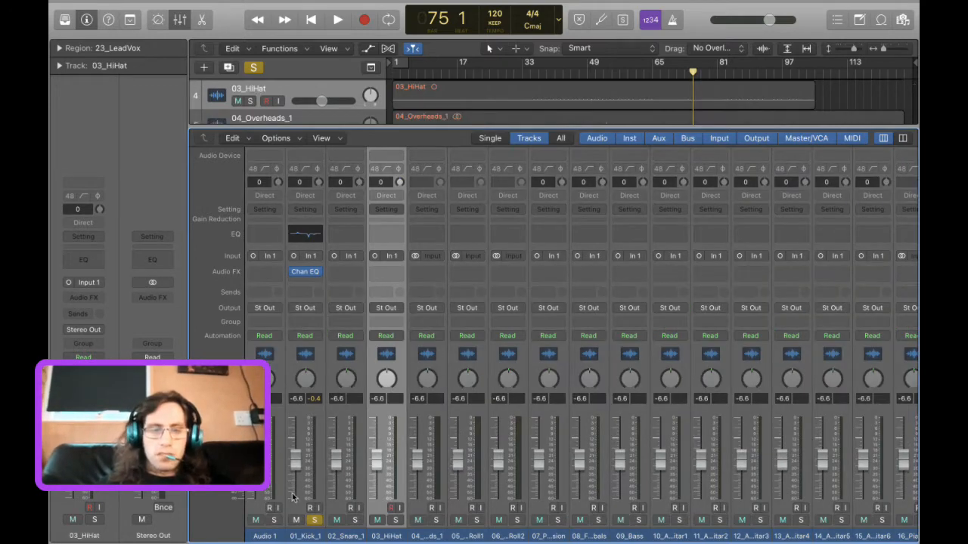
# Switch the solo from 01_Kick_1 to 02_Snare_1 and insert a Channel EQ on the snare.
pyautogui.click(354, 521)
pyautogui.click(314, 520)
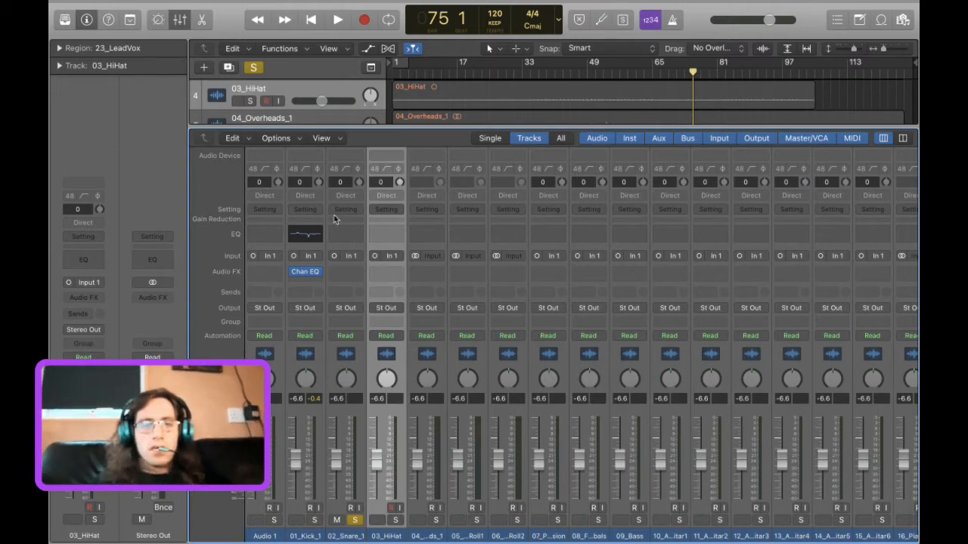
pyautogui.click(362, 351)
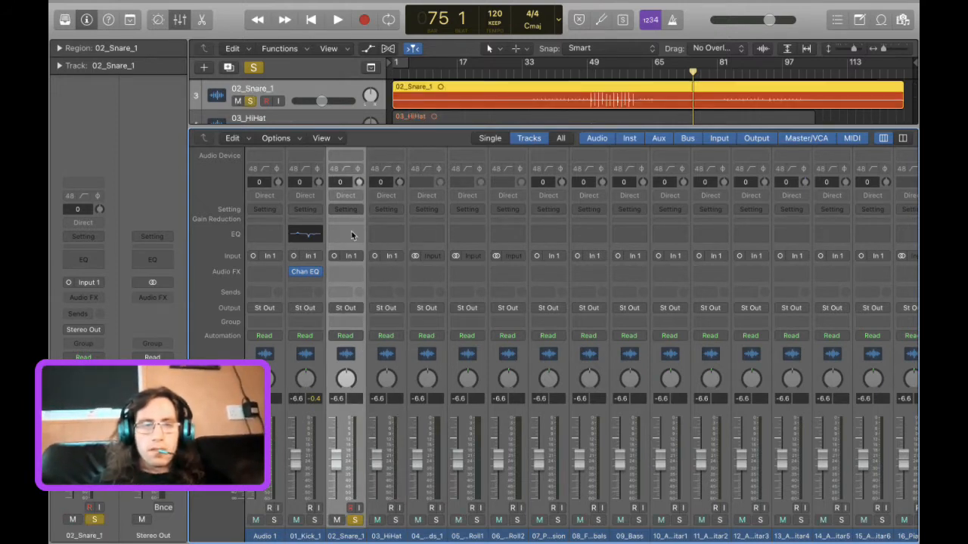
pyautogui.click(350, 235)
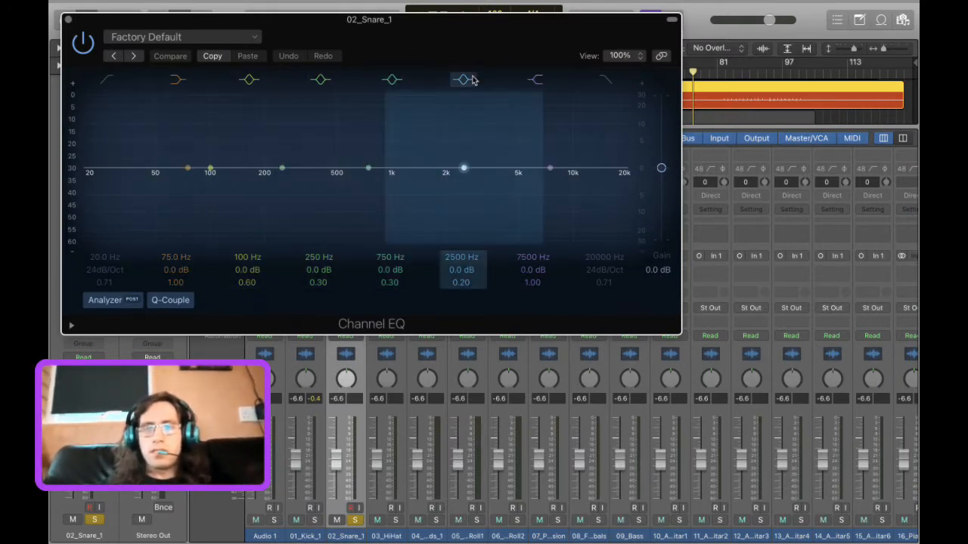
# Play the soloed snare from about bar 37, moving the EQ window clear of the timeline.
pyautogui.moveTo(514, 32); pyautogui.dragTo(513, 222)
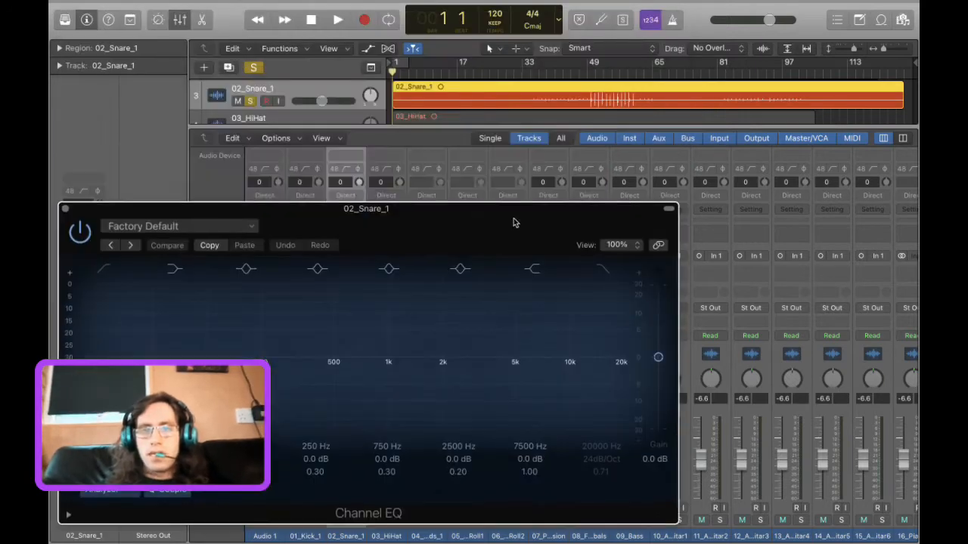
pyautogui.scroll(-2, 503, 95)
pyautogui.scroll(3, 503, 95)
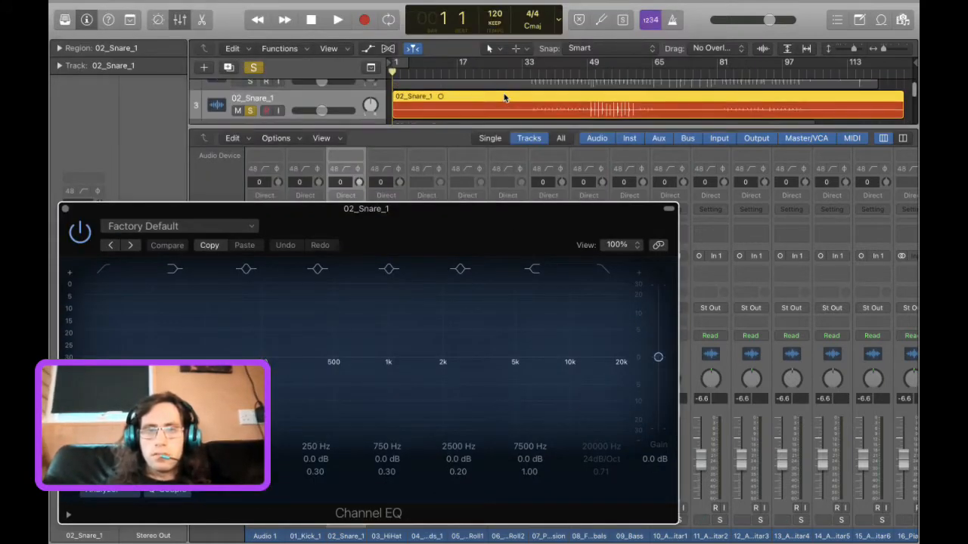
pyautogui.click(539, 74)
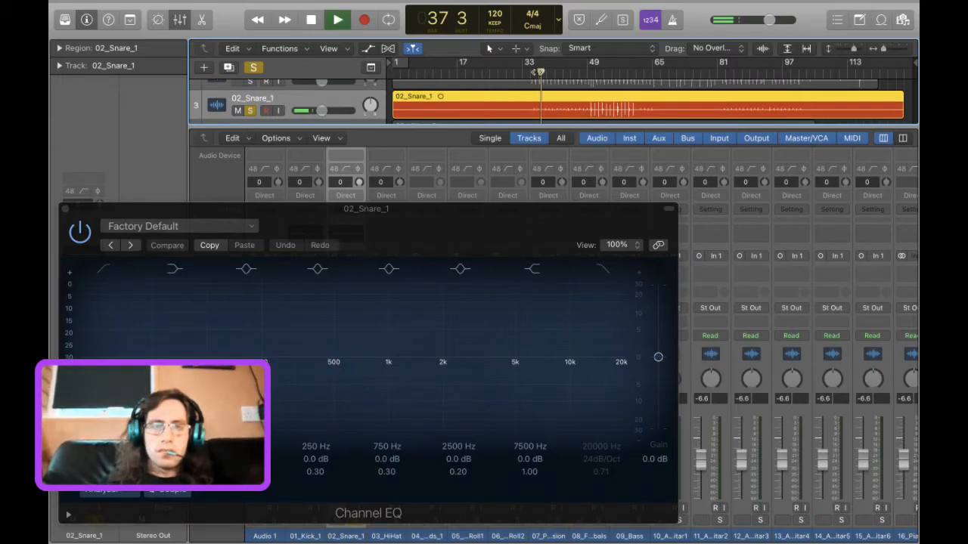
pyautogui.moveTo(501, 217); pyautogui.dragTo(505, 143)
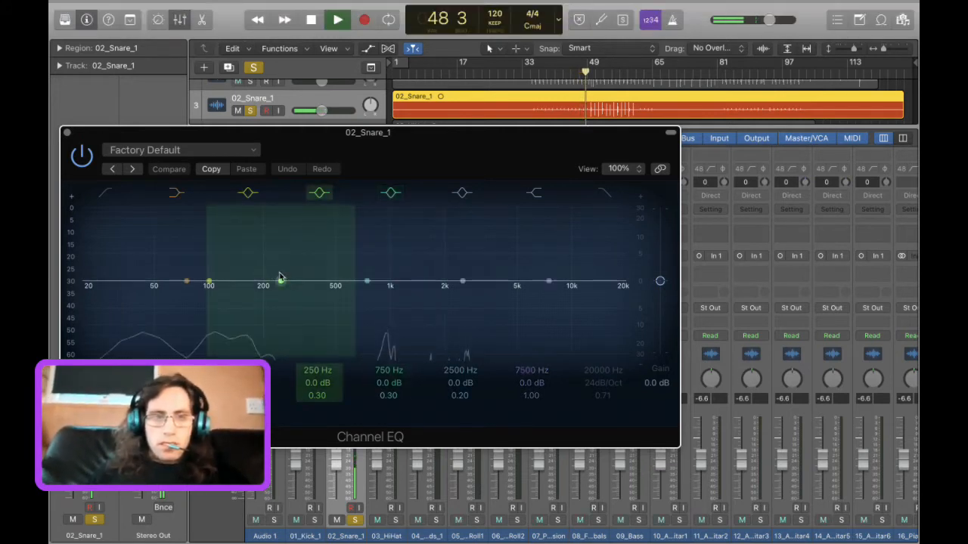
# Sweep a boosted snare EQ band with Q 0.98 from 590 Hz up to 2000 Hz and return its gain to 0 dB.
pyautogui.moveTo(279, 278); pyautogui.dragTo(354, 204)
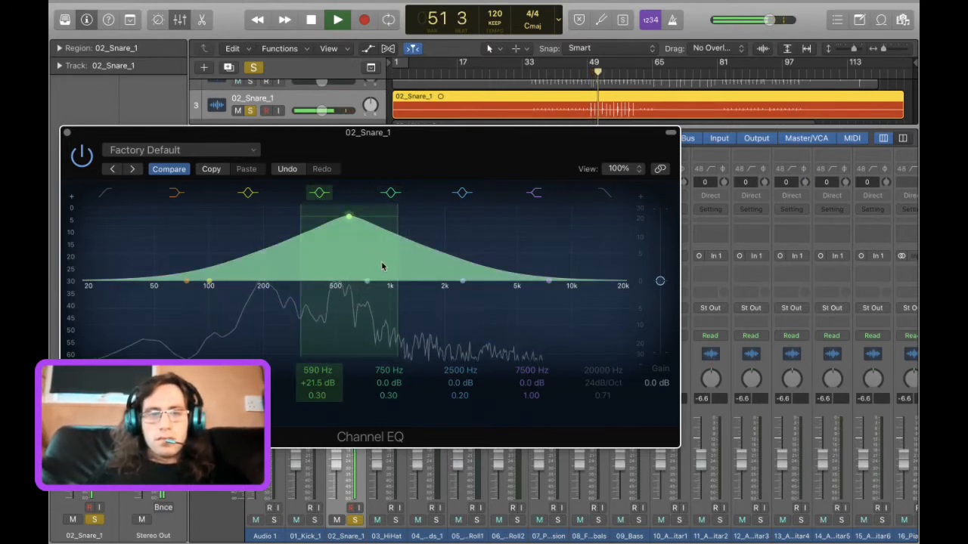
pyautogui.scroll(10, 360, 245)
pyautogui.scroll(-6, 360, 245)
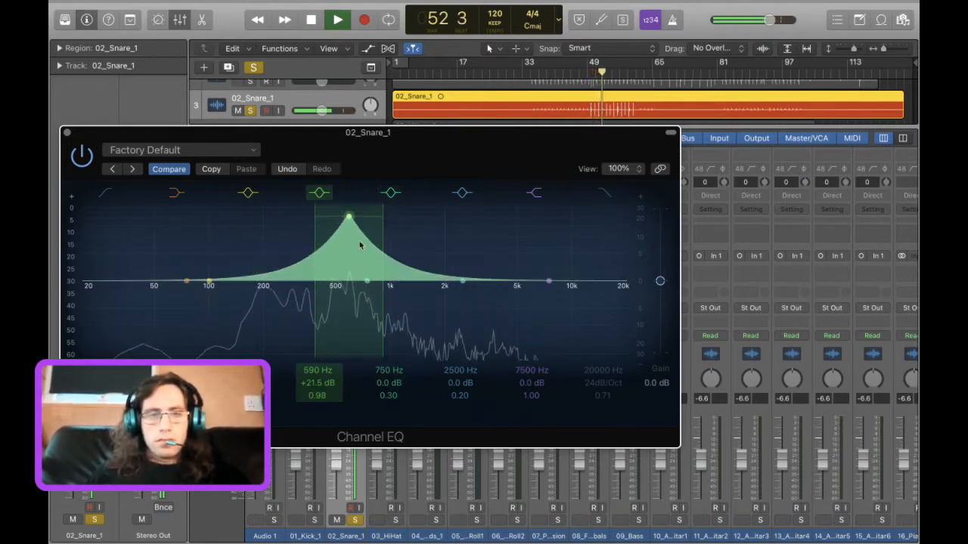
pyautogui.moveTo(360, 245); pyautogui.dragTo(454, 296)
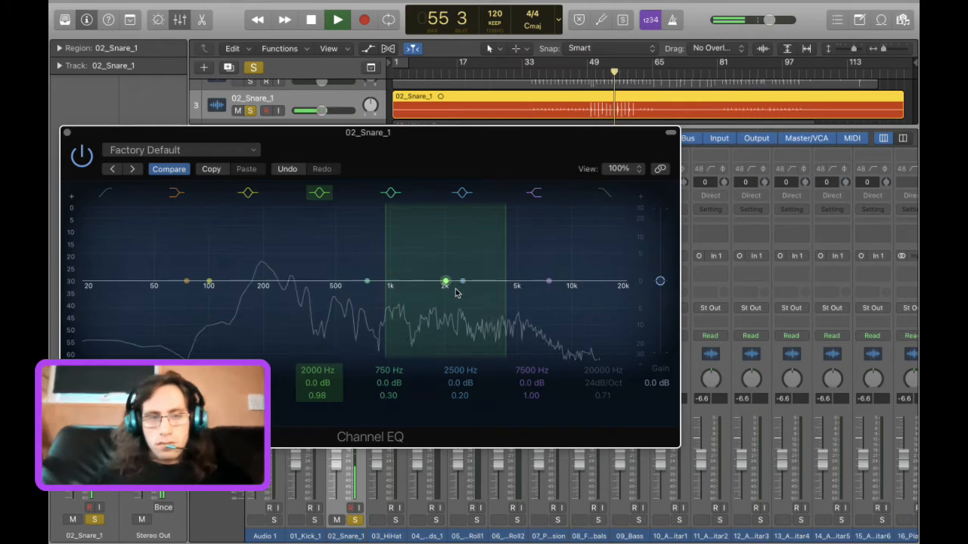
# On the snare EQ, boost around 200 Hz, cut 2.5 dB at 2800 Hz with Q 1.50, and close the EQ.
pyautogui.moveTo(231, 284); pyautogui.dragTo(285, 270)
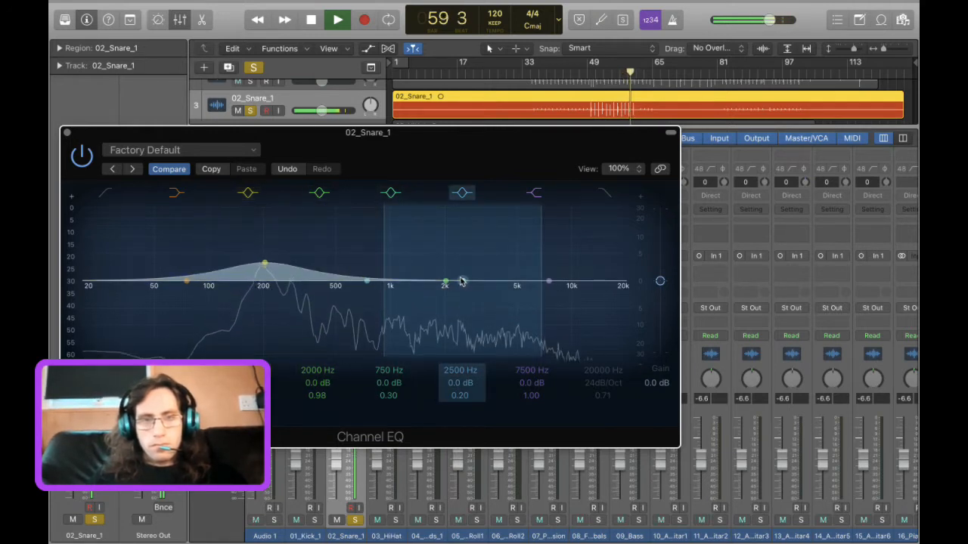
pyautogui.moveTo(461, 281); pyautogui.dragTo(470, 292)
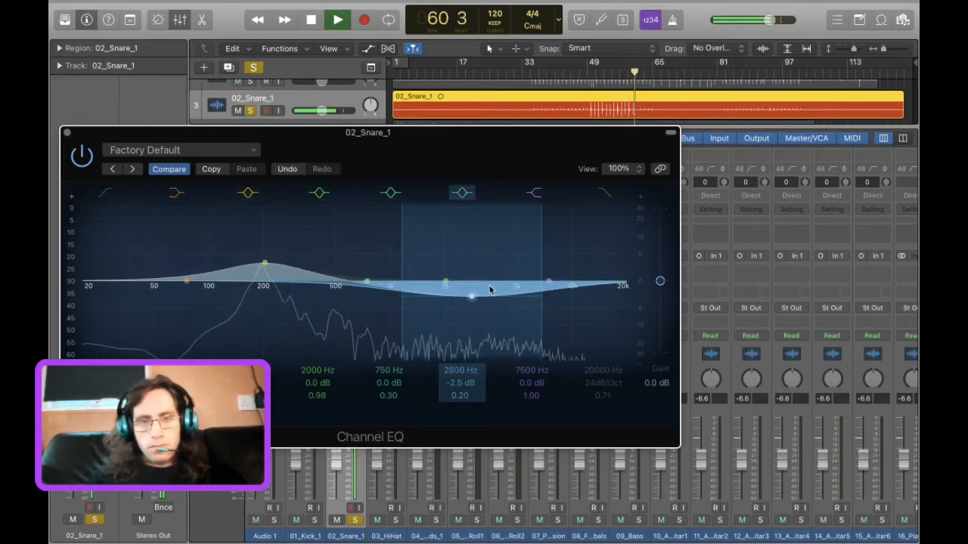
pyautogui.moveTo(539, 307); pyautogui.dragTo(519, 307)
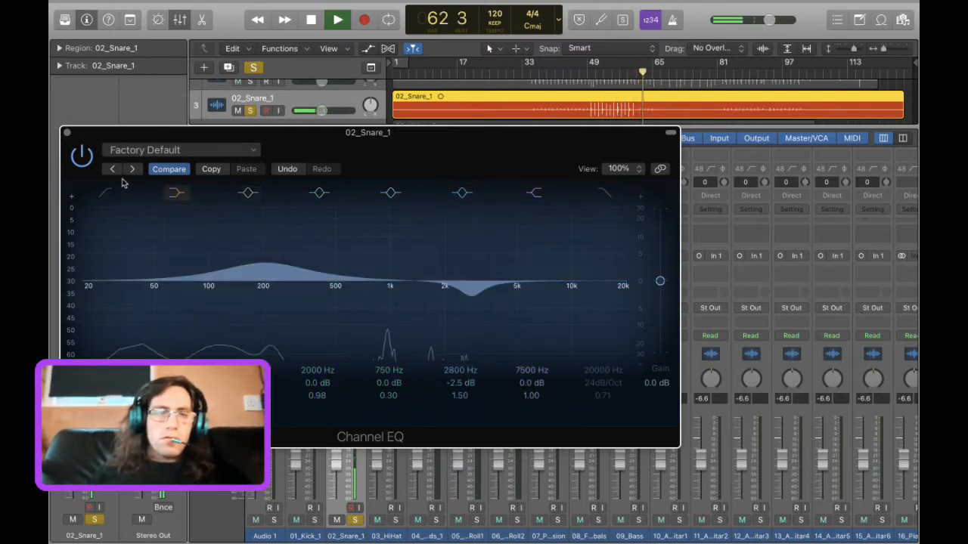
pyautogui.click(65, 133)
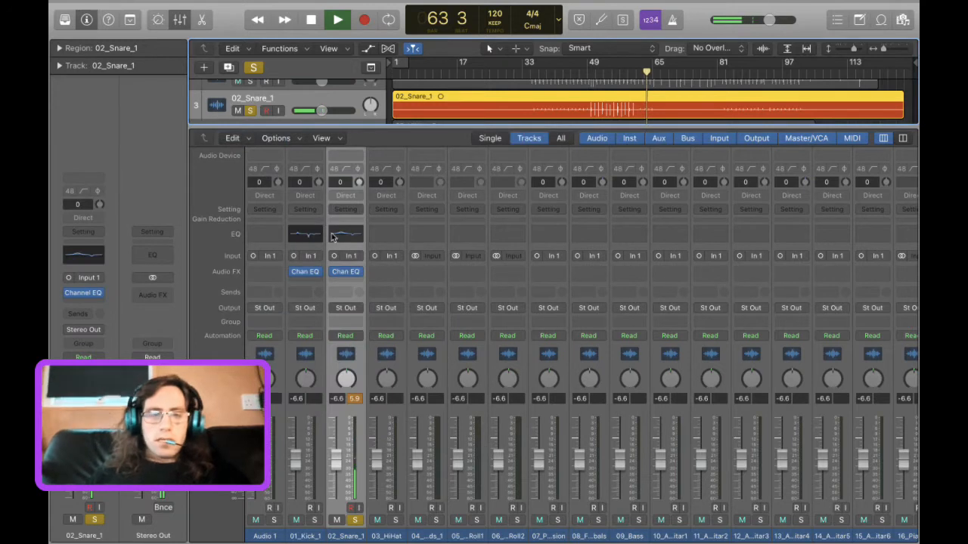
# Add 03_HiHat to the soloed tracks, select its channel strip and set its fader to -4.3 dB.
pyautogui.click(395, 521)
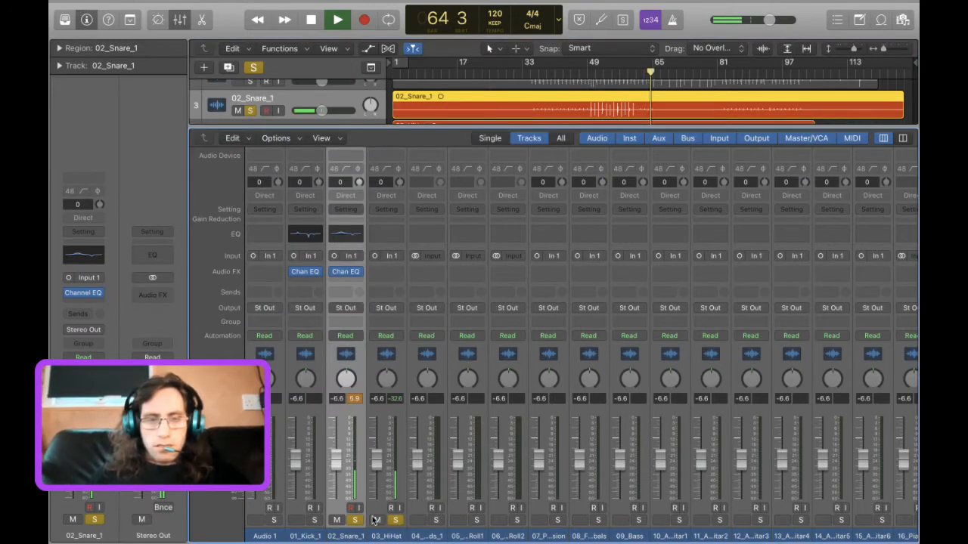
pyautogui.click(384, 534)
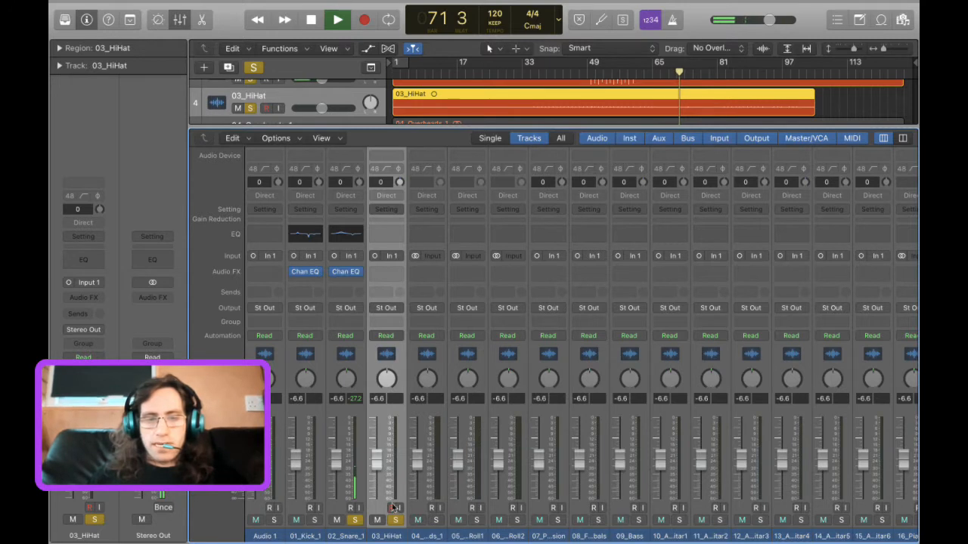
pyautogui.moveTo(383, 458); pyautogui.dragTo(383, 451)
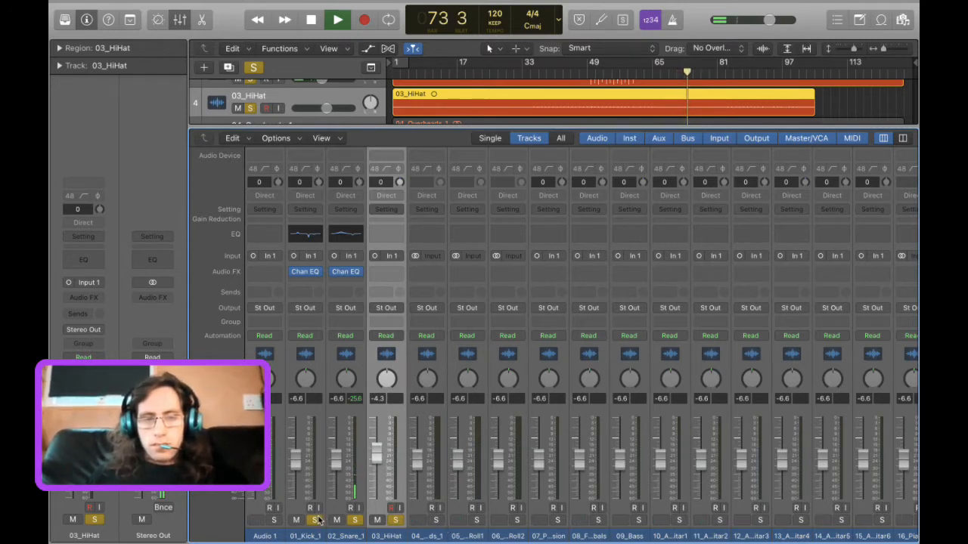
# Add 01_Kick_1 and 04_Overheads_1 to the solo, play from about bar 49 and set the overheads fader to -11.0 dB.
pyautogui.click(437, 521)
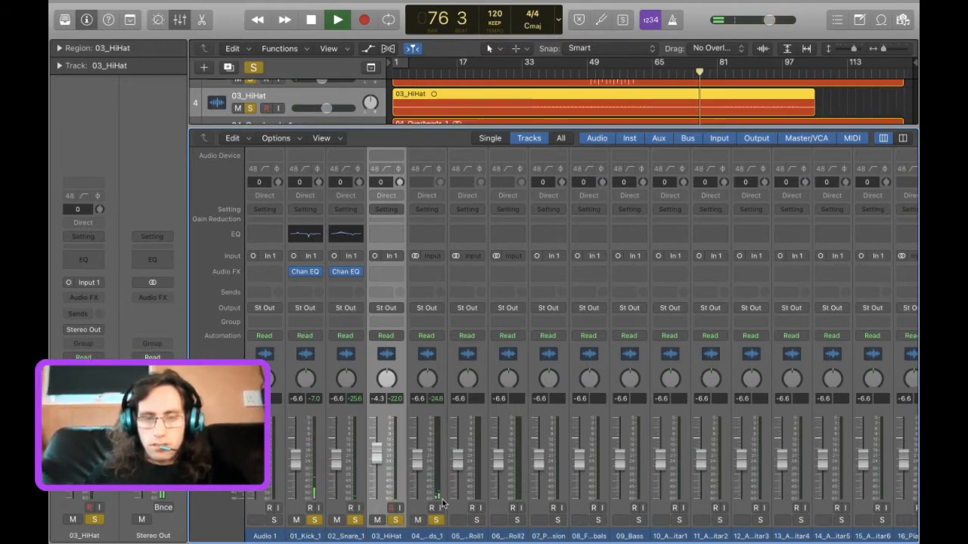
pyautogui.moveTo(417, 458)
pyautogui.mouseDown()
pyautogui.moveTo(417, 446)
pyautogui.moveTo(417, 455)
pyautogui.mouseUp()
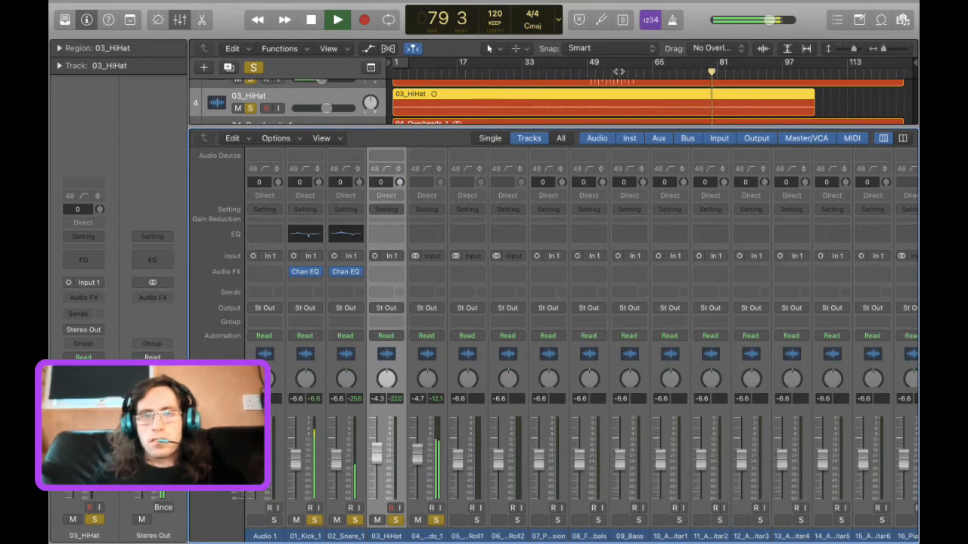
pyautogui.click(589, 74)
pyautogui.click(590, 74)
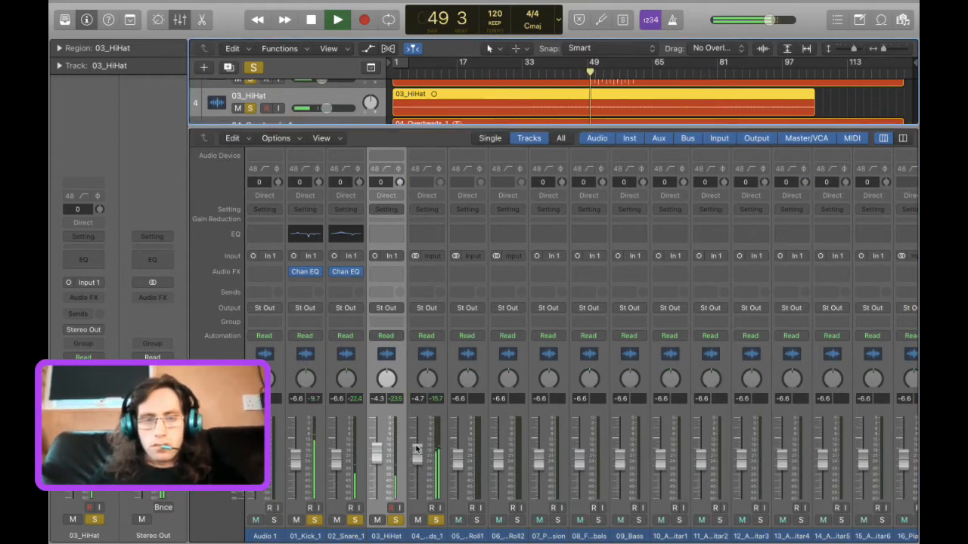
pyautogui.moveTo(416, 458); pyautogui.dragTo(420, 474)
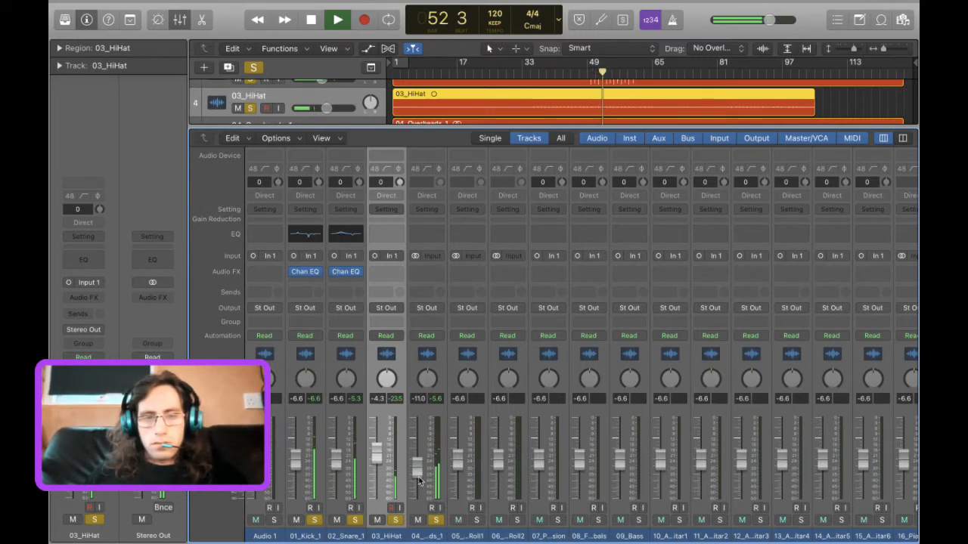
# Insert a Channel EQ on the overheads, cut 3.0 dB at 1260 Hz with Q 0.30, and close it.
pyautogui.click(424, 234)
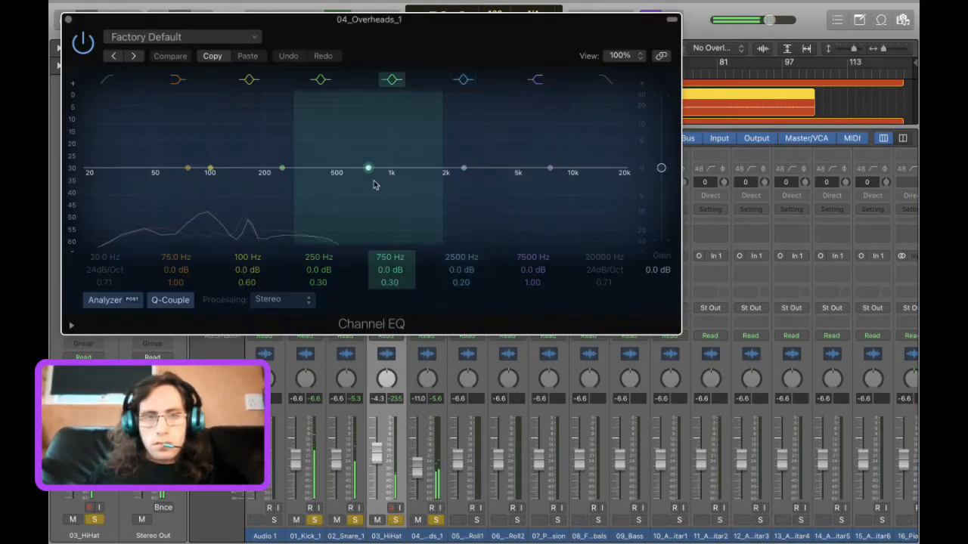
pyautogui.moveTo(369, 165); pyautogui.dragTo(411, 188)
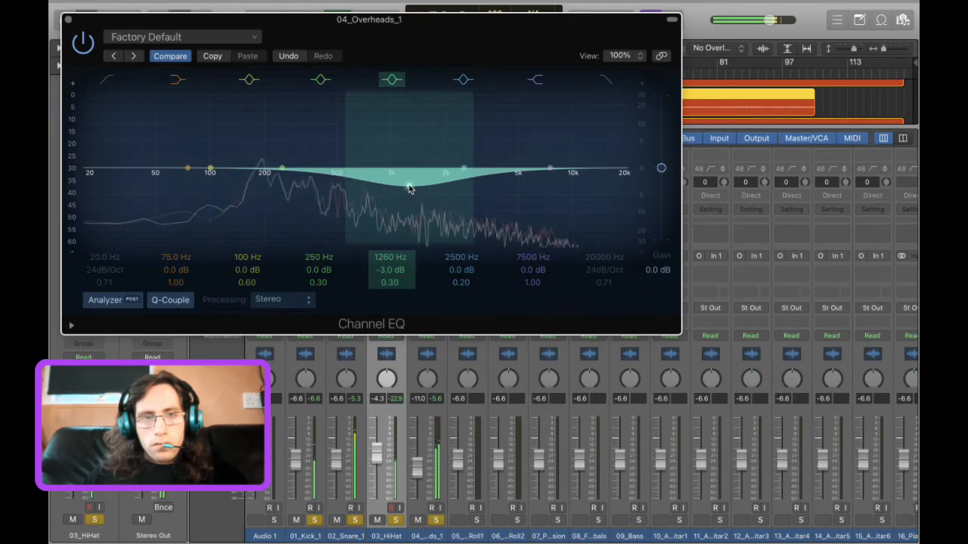
pyautogui.click(68, 20)
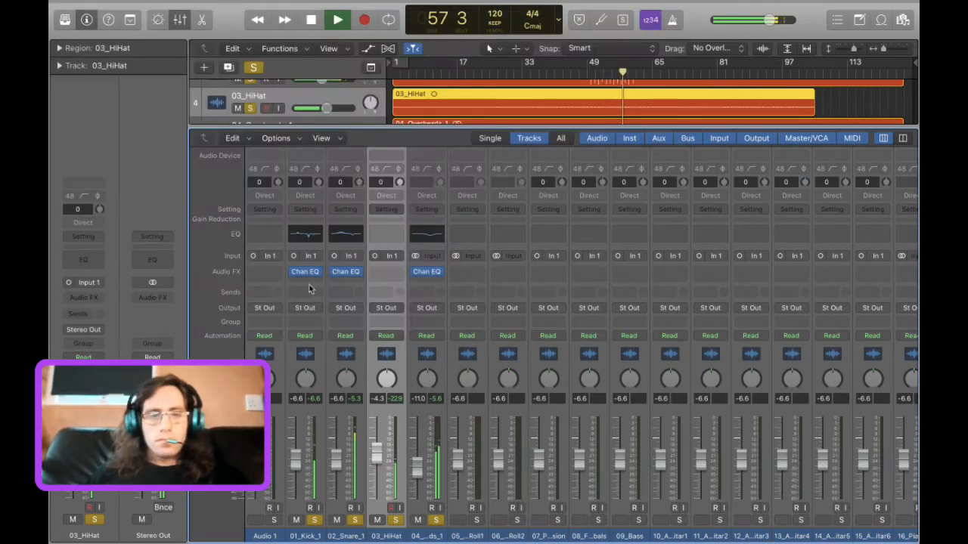
# Solo 05_CymbalRoll1, lower its fader to -16.8 dB and insert a Channel EQ with a 24 dB/Oct low cut at 130 Hz.
pyautogui.click(476, 520)
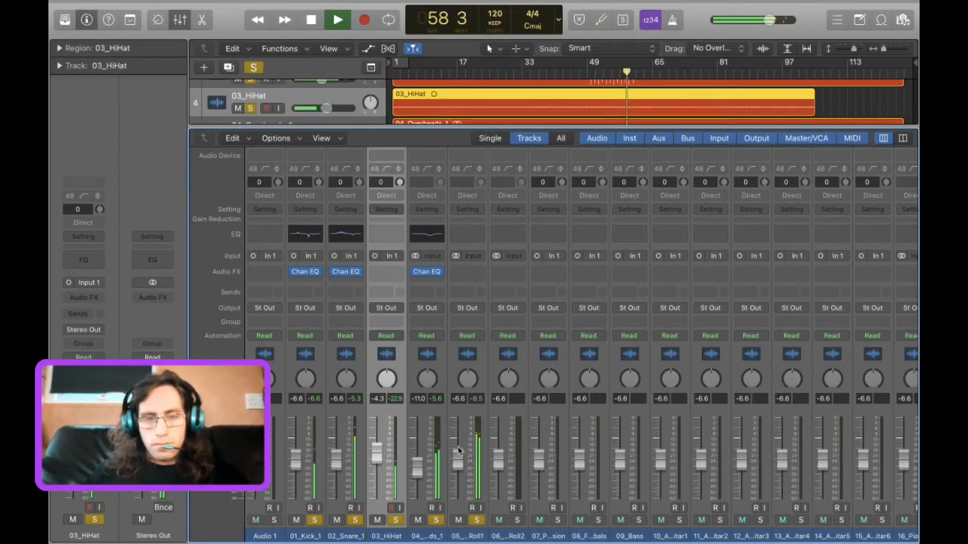
pyautogui.moveTo(459, 460); pyautogui.dragTo(459, 463)
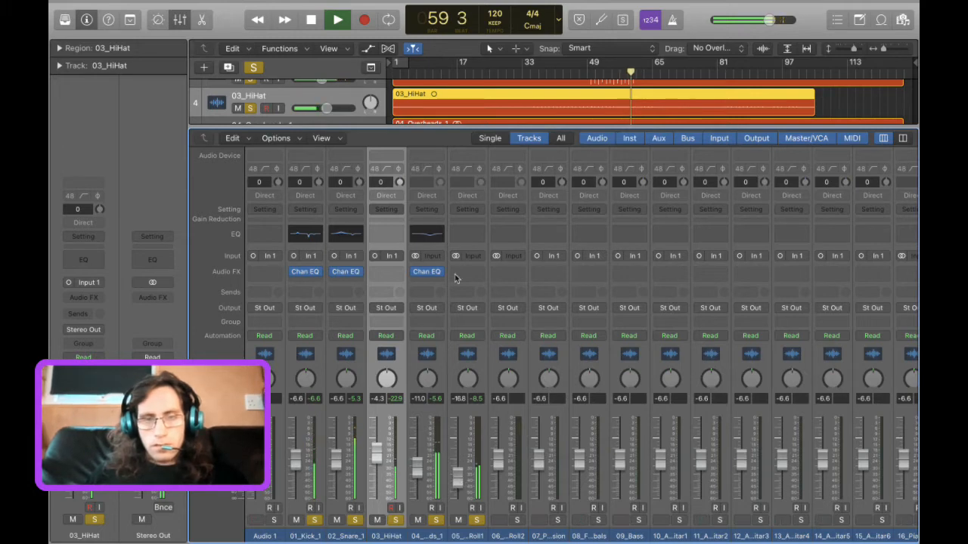
pyautogui.click(470, 235)
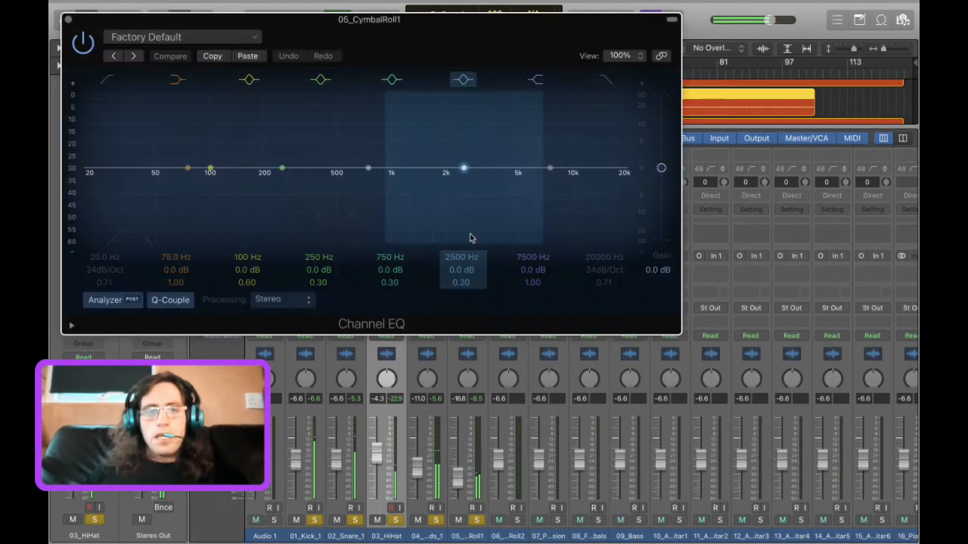
pyautogui.click(106, 80)
pyautogui.moveTo(126, 185); pyautogui.dragTo(371, 225)
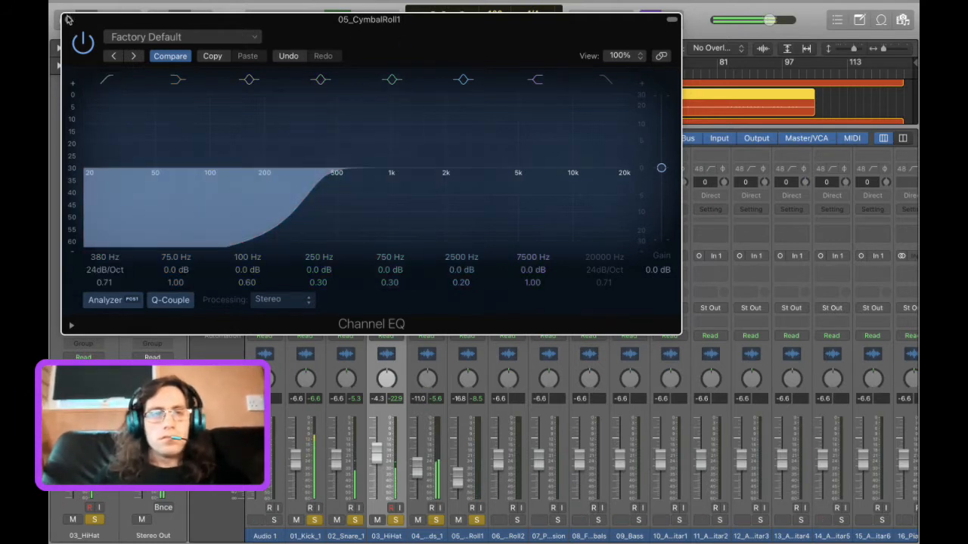
pyautogui.moveTo(313, 217); pyautogui.dragTo(223, 199)
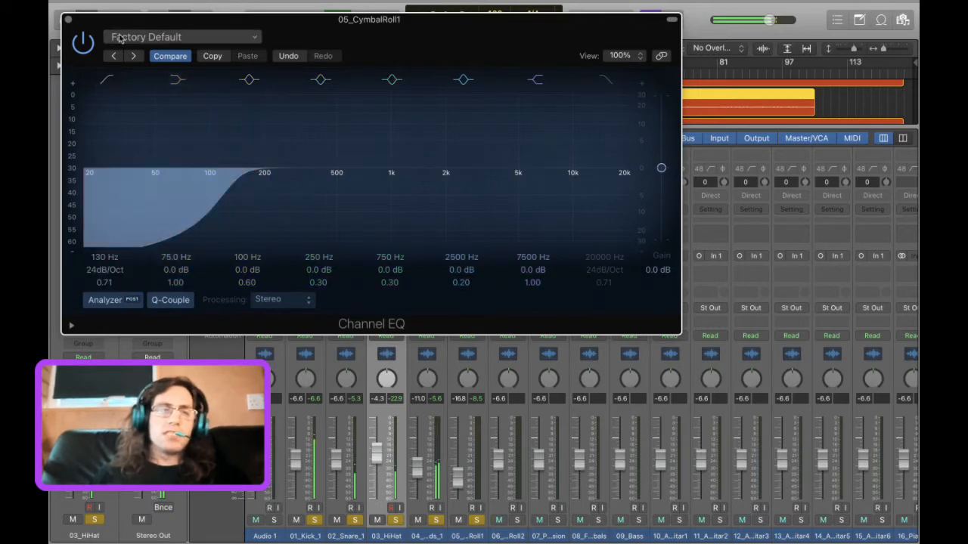
pyautogui.click(67, 19)
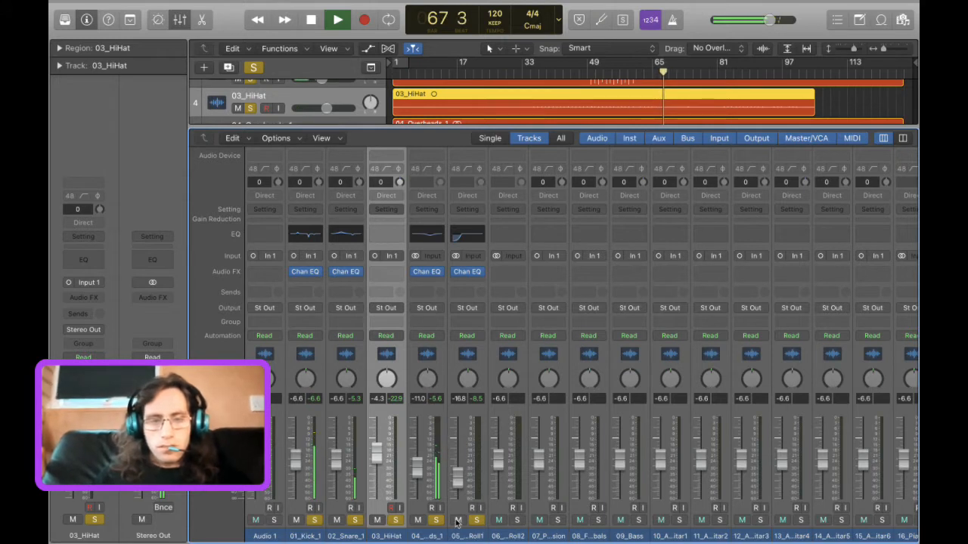
# Solo the second cymbal roll track, lower its fader to -16.2 dB and copy the first cymbal roll's EQ onto it.
pyautogui.click(516, 520)
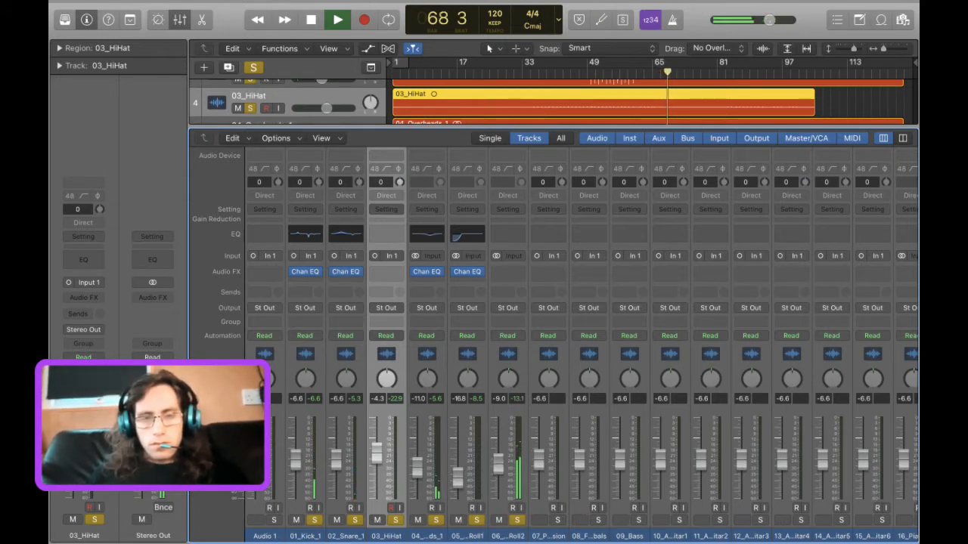
pyautogui.moveTo(498, 463); pyautogui.dragTo(498, 477)
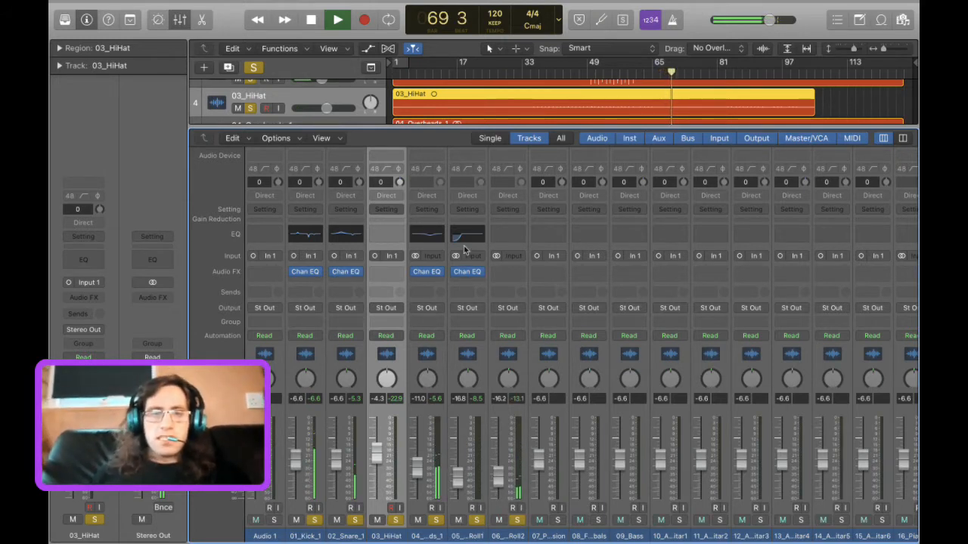
pyautogui.moveTo(464, 240); pyautogui.dragTo(517, 238)
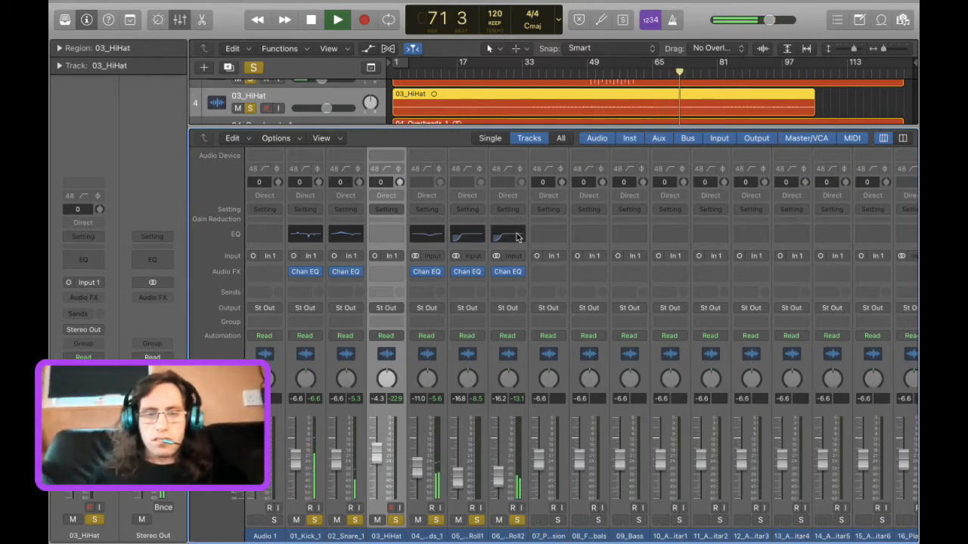
# Add 07_Percussion to the solo, play from about bar 38 and set its fader to -8.8 dB.
pyautogui.click(557, 520)
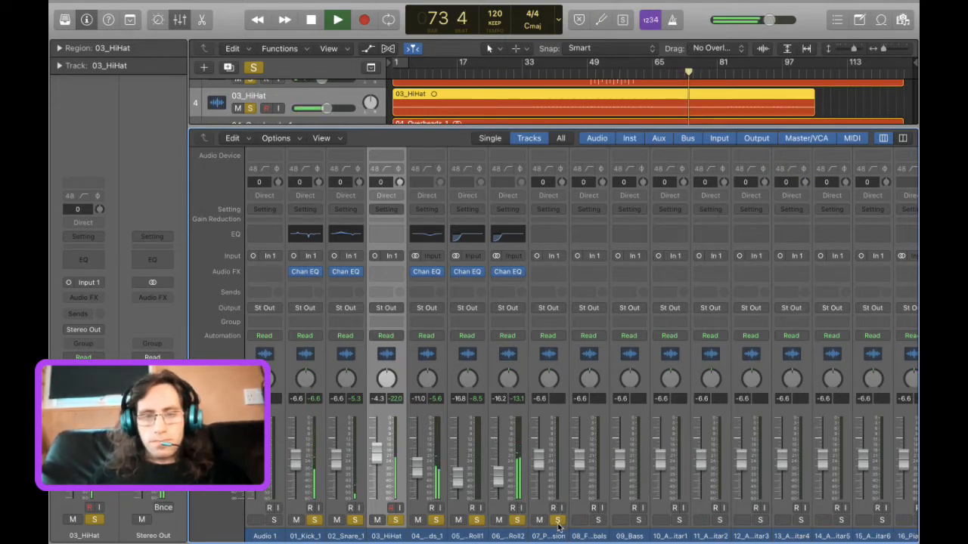
pyautogui.click(566, 430)
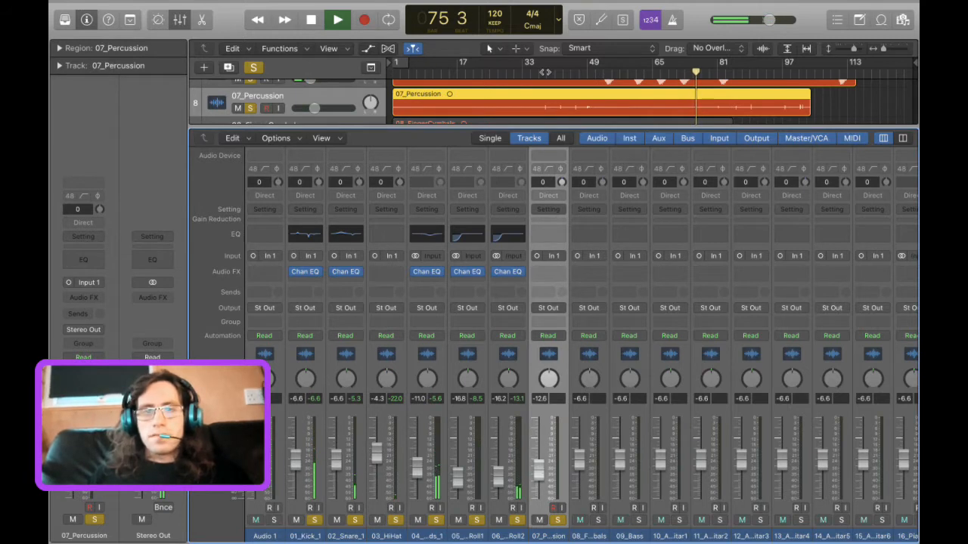
pyautogui.click(544, 72)
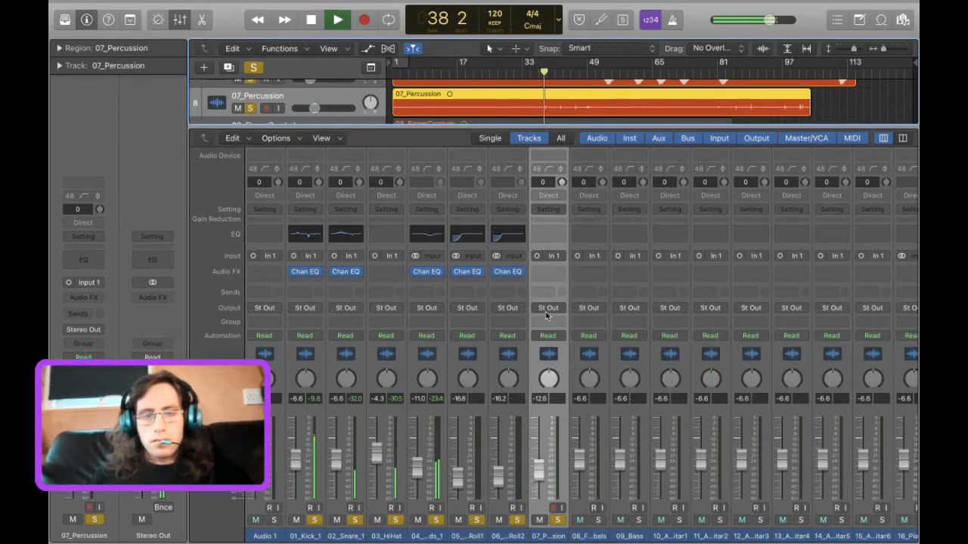
pyautogui.moveTo(538, 468); pyautogui.dragTo(540, 455)
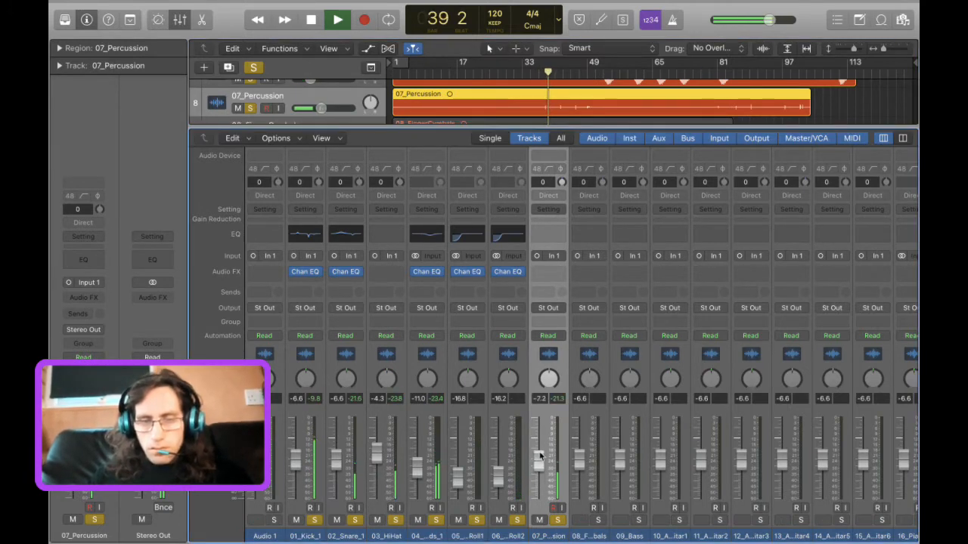
# Solo and select 08_FingerCymbals and 09_Bass in turn, then clear every solo except the bass to hear it alone.
pyautogui.click(597, 520)
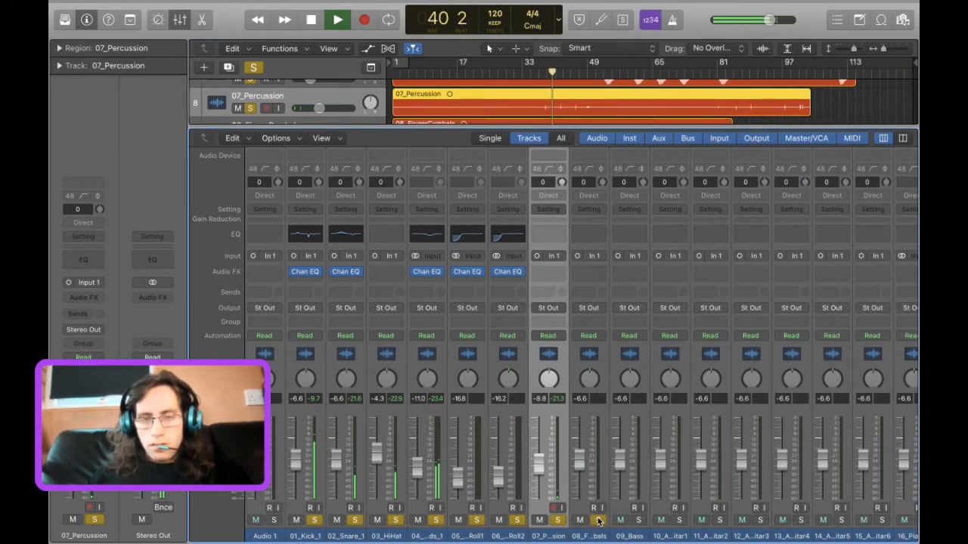
pyautogui.click(588, 536)
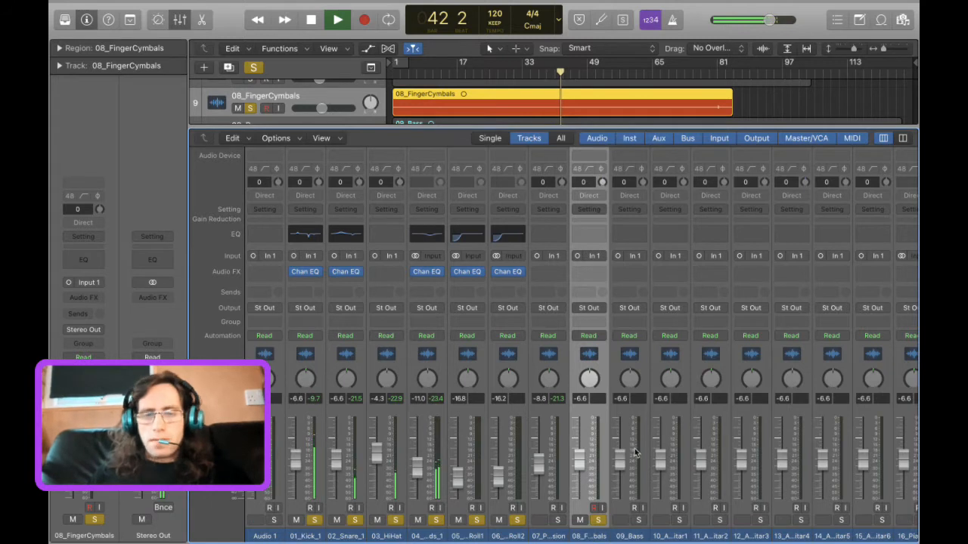
pyautogui.click(642, 491)
pyautogui.click(638, 520)
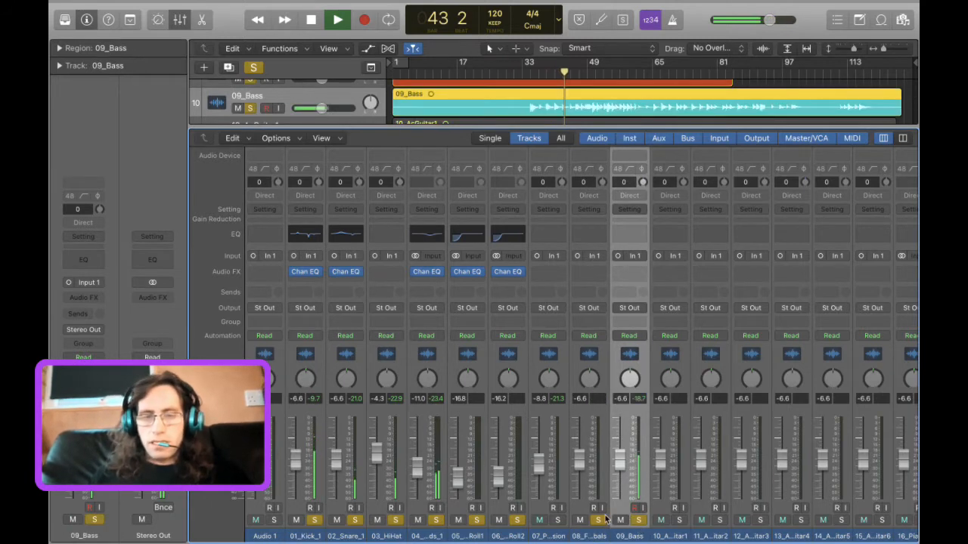
pyautogui.moveTo(517, 522); pyautogui.dragTo(306, 521)
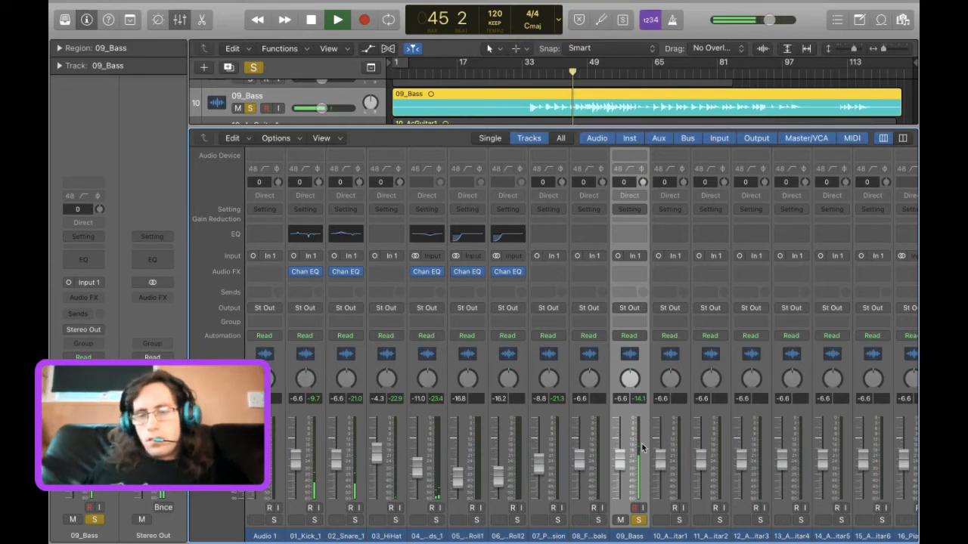
pyautogui.press('XF86AudioRaiseVolume')
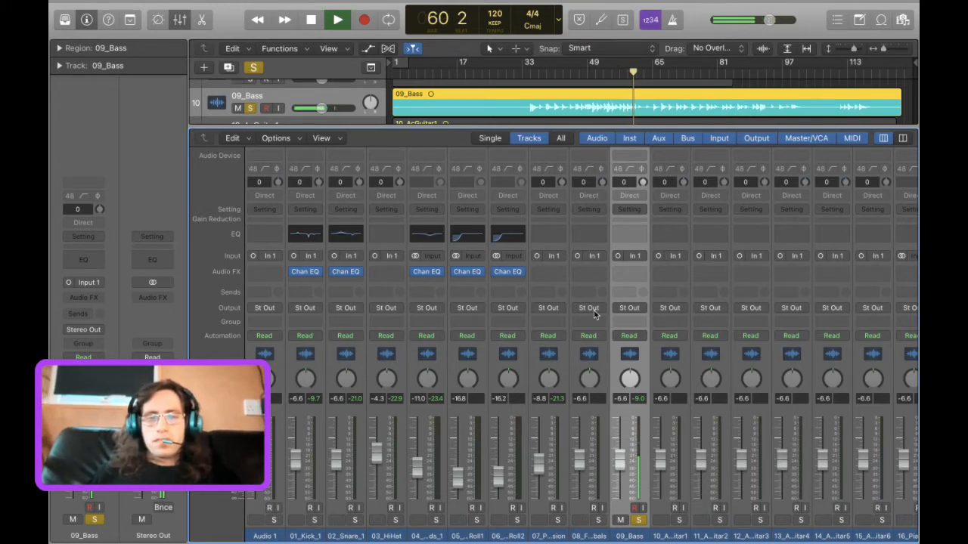
# Insert a Channel EQ on 09_Bass and cut 2800 Hz by 7.5 dB with a Q of 2.30.
pyautogui.click(636, 273)
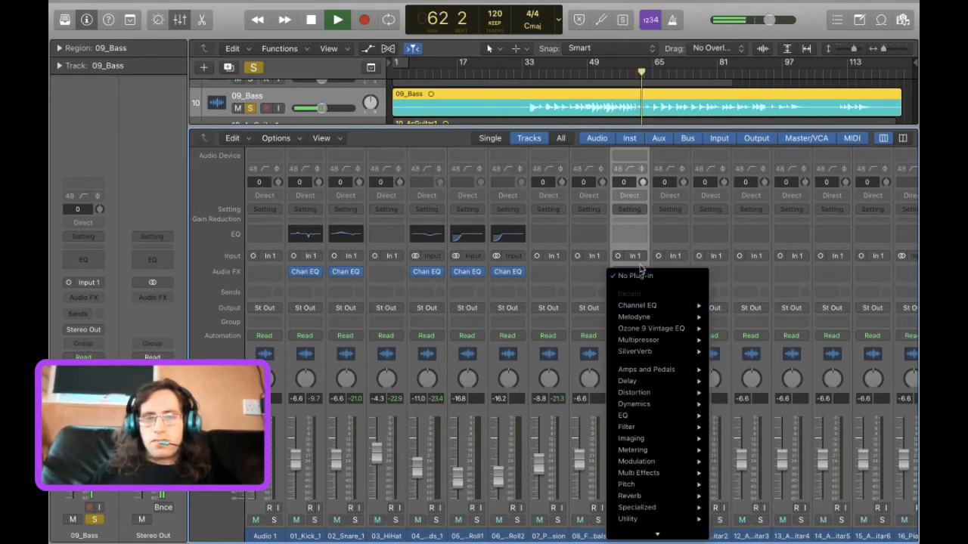
pyautogui.click(636, 237)
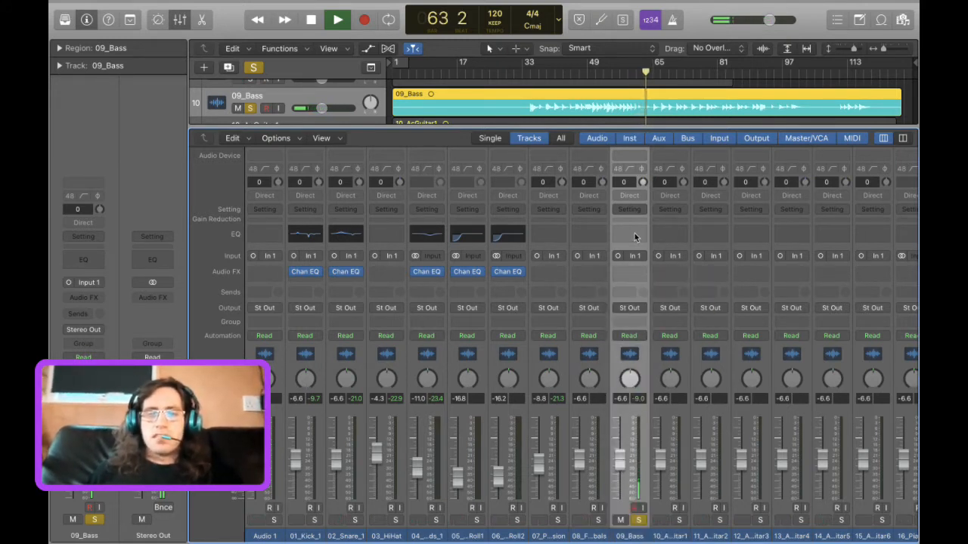
pyautogui.click(635, 238)
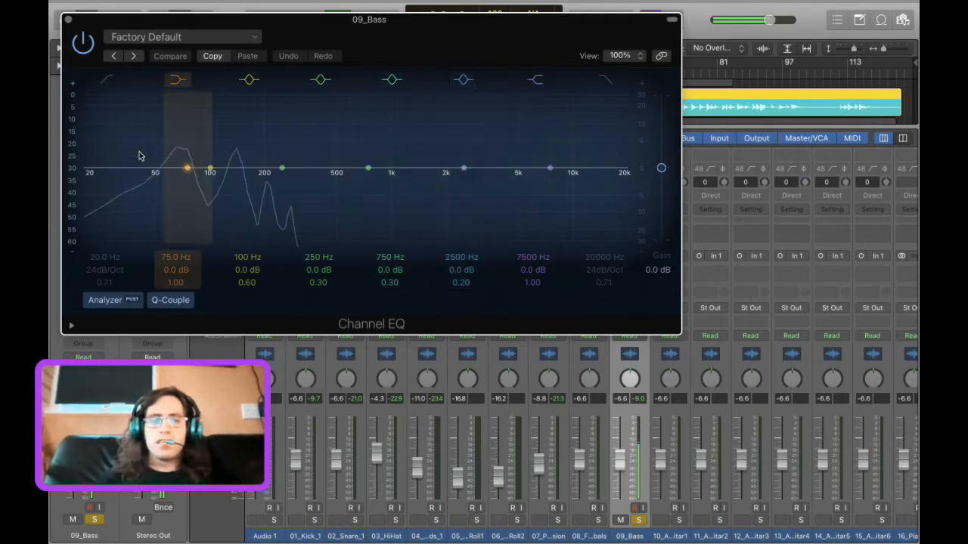
pyautogui.click(106, 83)
pyautogui.click(107, 81)
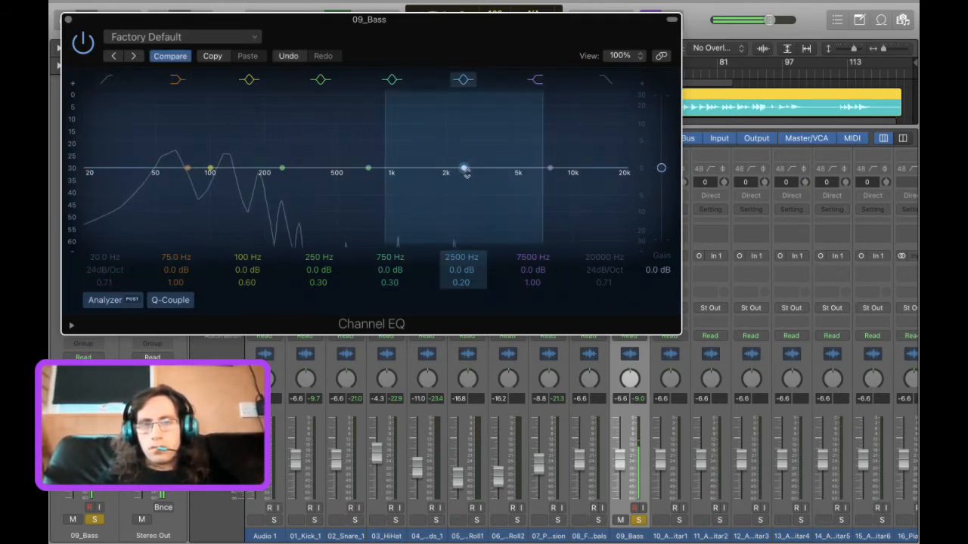
pyautogui.moveTo(461, 167); pyautogui.dragTo(403, 99)
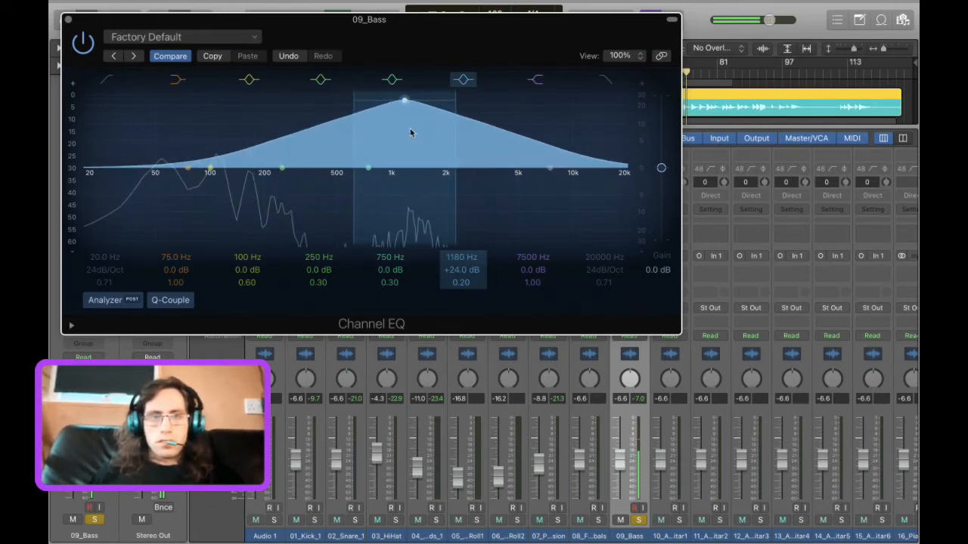
pyautogui.moveTo(456, 139); pyautogui.dragTo(418, 139)
pyautogui.moveTo(427, 138); pyautogui.dragTo(475, 249)
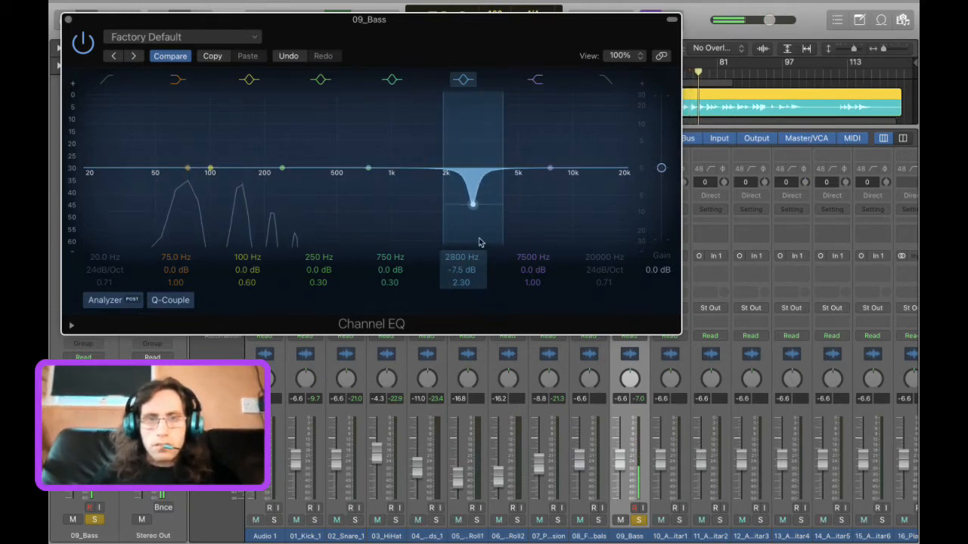
# Boost the bass by 6.5 dB at 335 Hz with a Q of 2.00 and close the EQ.
pyautogui.moveTo(363, 158); pyautogui.dragTo(321, 131)
pyautogui.moveTo(383, 164); pyautogui.dragTo(305, 155)
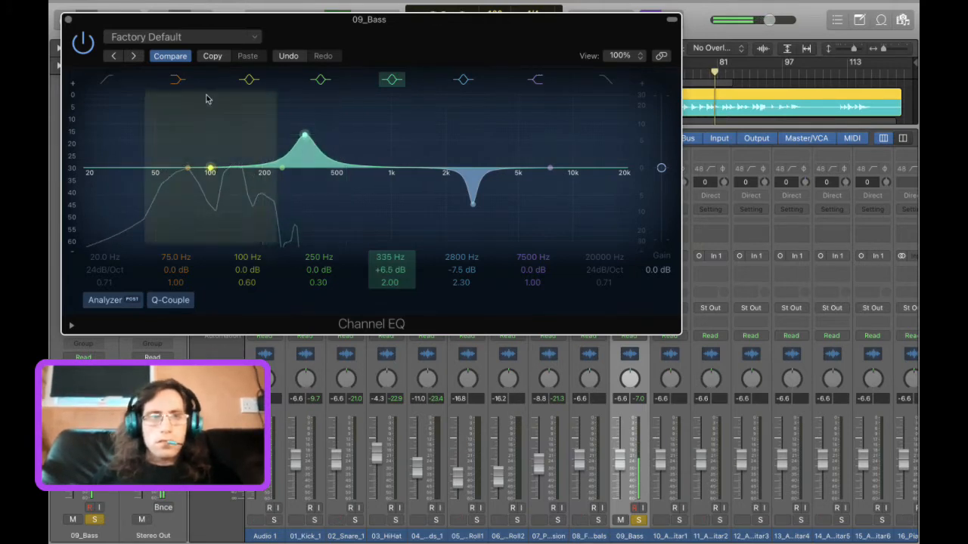
pyautogui.click(67, 19)
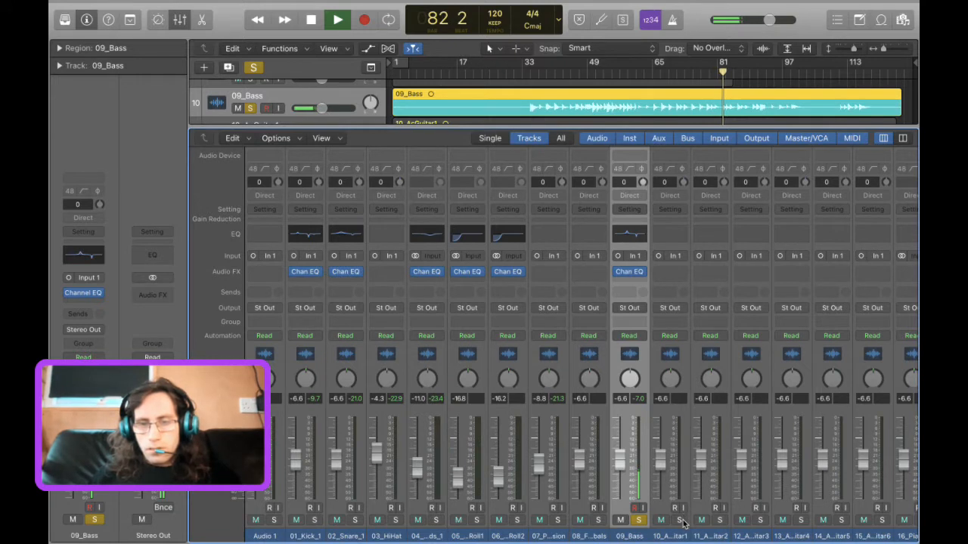
# Add 10_AcGuitar1 and tracks 01 to 08 to the solo, and raise the bass fader to -4.1 dB.
pyautogui.click(679, 520)
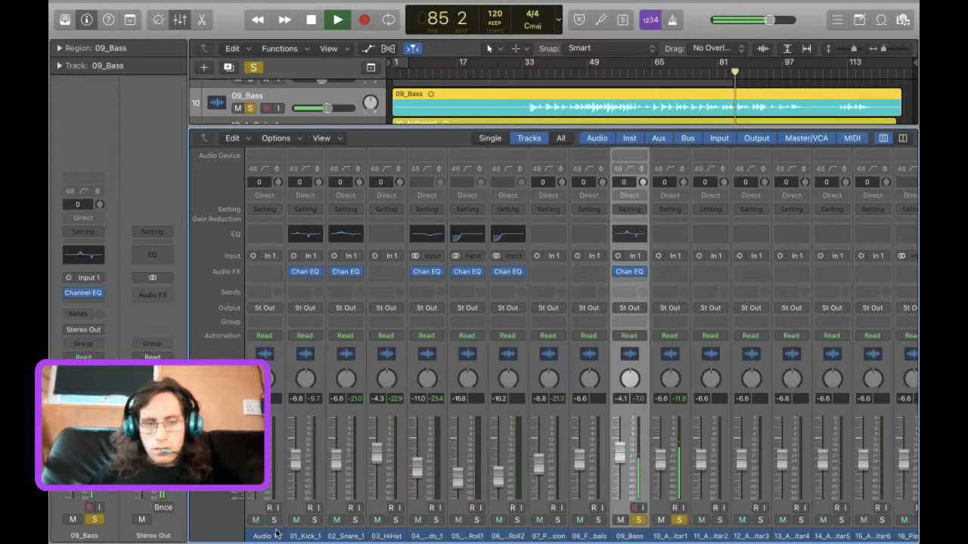
pyautogui.moveTo(313, 521)
pyautogui.mouseDown()
pyautogui.moveTo(560, 524)
pyautogui.moveTo(618, 539)
pyautogui.mouseUp()
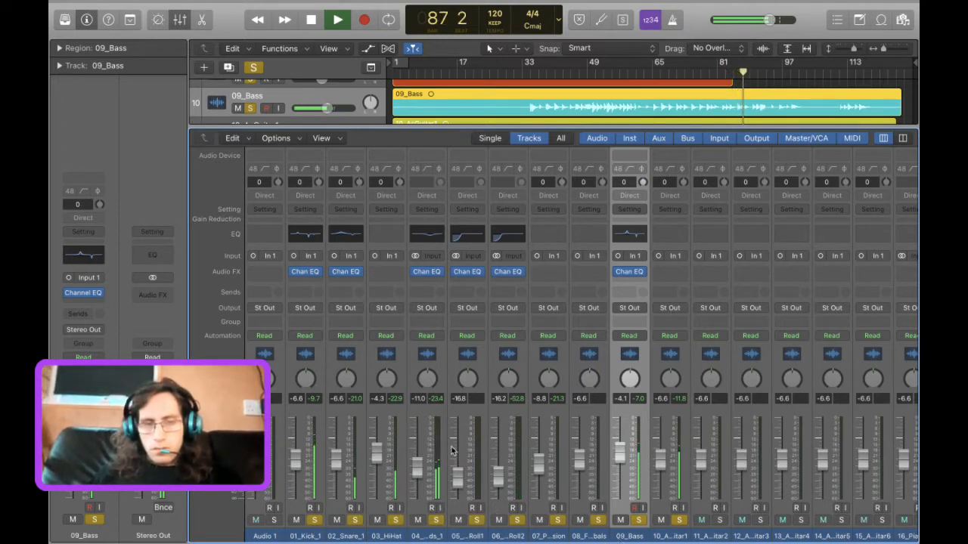
pyautogui.press('XF86AudioLowerVolume')
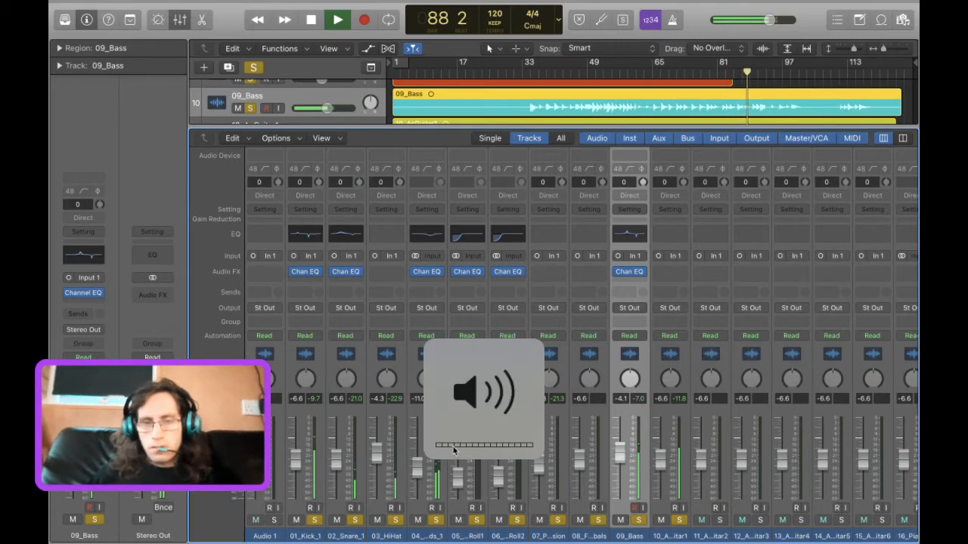
# Add a 4.5 dB boost at 91 Hz with a Q of 0.60 to the bass EQ and close it.
pyautogui.click(626, 236)
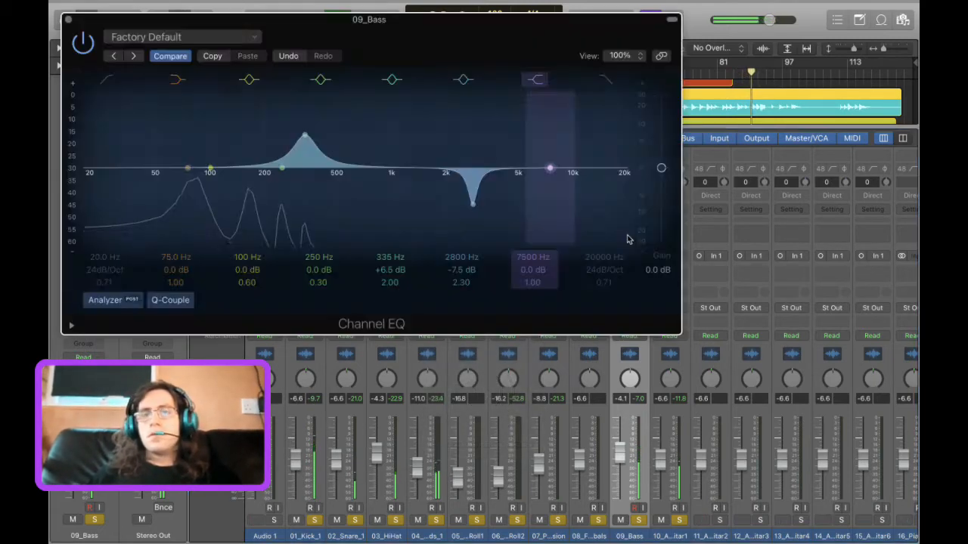
pyautogui.moveTo(210, 168)
pyautogui.mouseDown()
pyautogui.moveTo(209, 123)
pyautogui.moveTo(213, 158)
pyautogui.mouseUp()
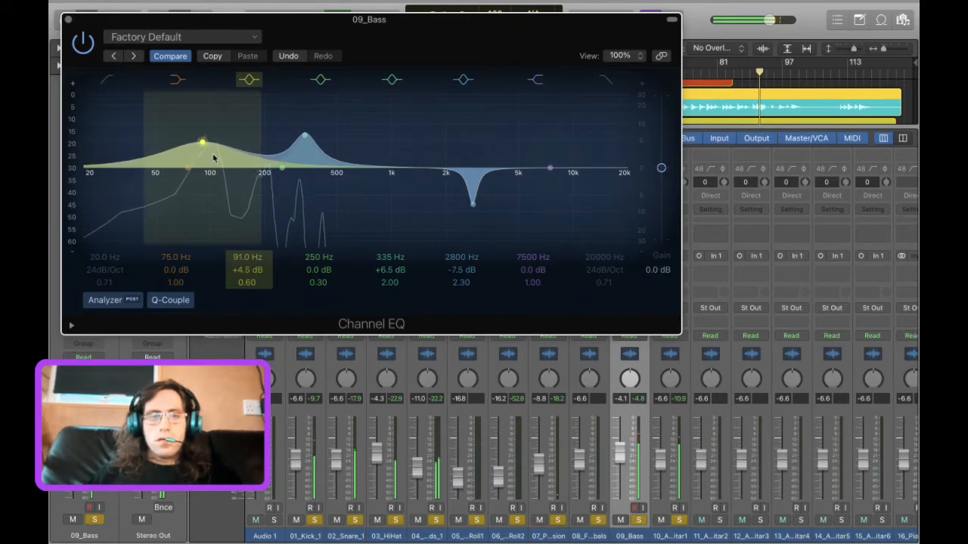
pyautogui.click(67, 21)
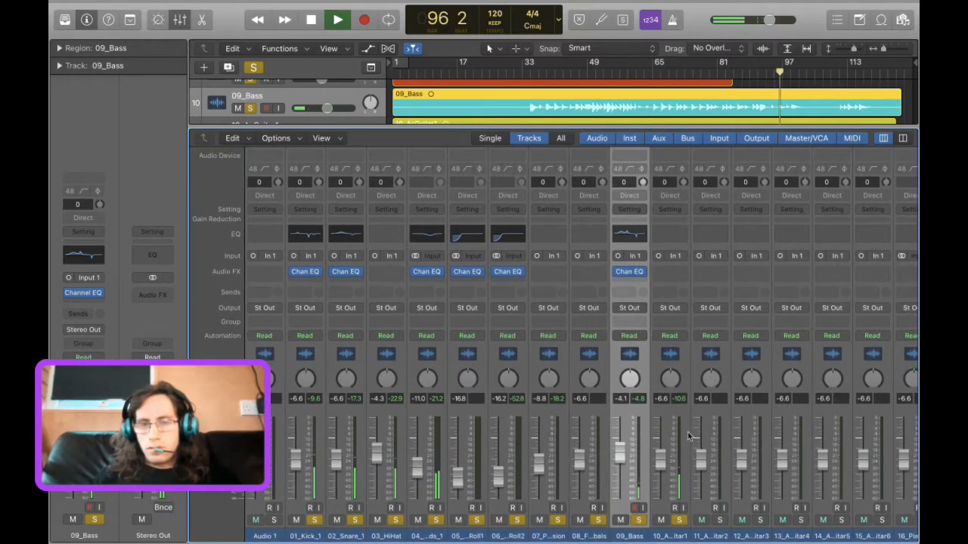
# Solo 11_AcGuitar2 at -4.0 dB and pan it to +20, with 10_AcGuitar1 panned to -21.
pyautogui.click(719, 521)
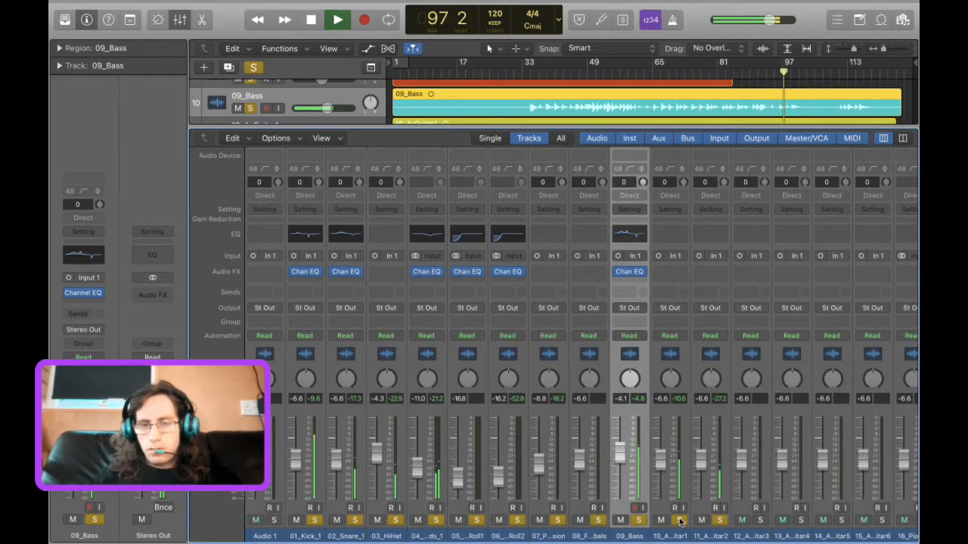
pyautogui.moveTo(700, 459); pyautogui.dragTo(701, 450)
pyautogui.click(678, 520)
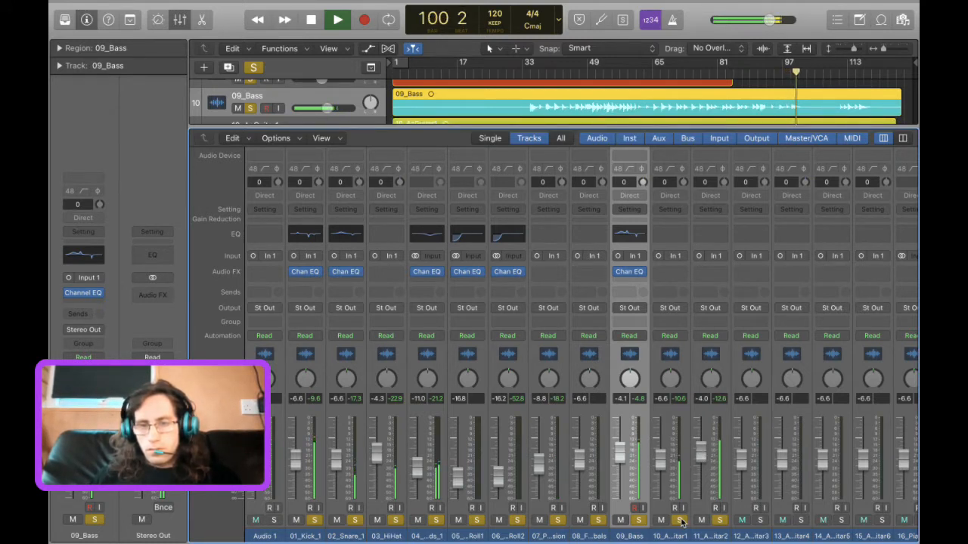
pyautogui.moveTo(717, 383); pyautogui.dragTo(671, 392)
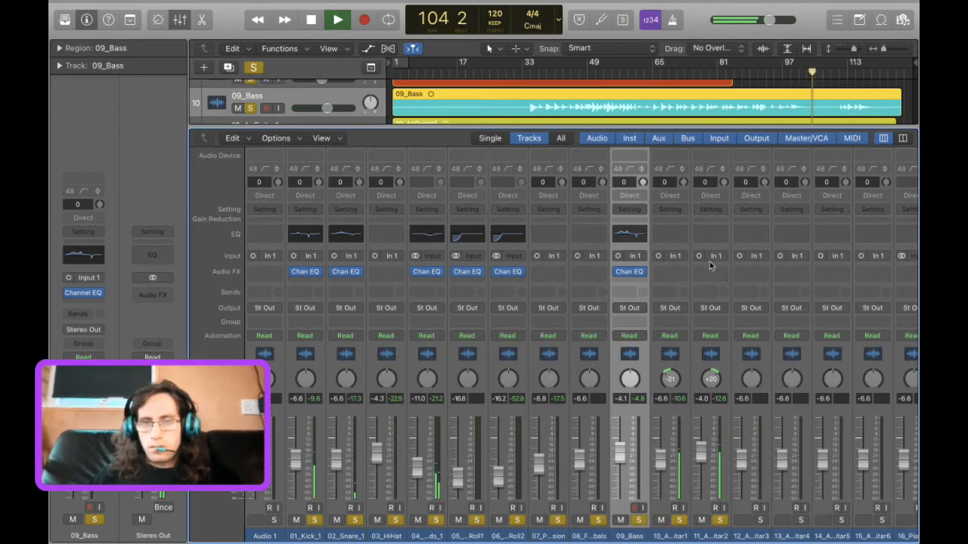
# Insert a Channel EQ on 10_AcGuitar1 and, playing from about bar 74, boost 140 Hz by 6.5 dB with a Q of 0.60.
pyautogui.click(675, 237)
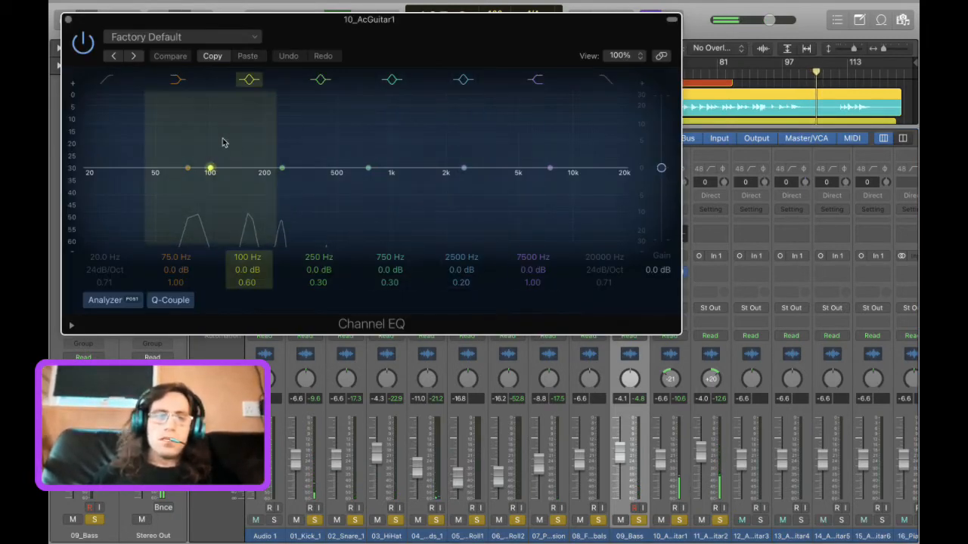
pyautogui.moveTo(223, 143); pyautogui.dragTo(299, 134)
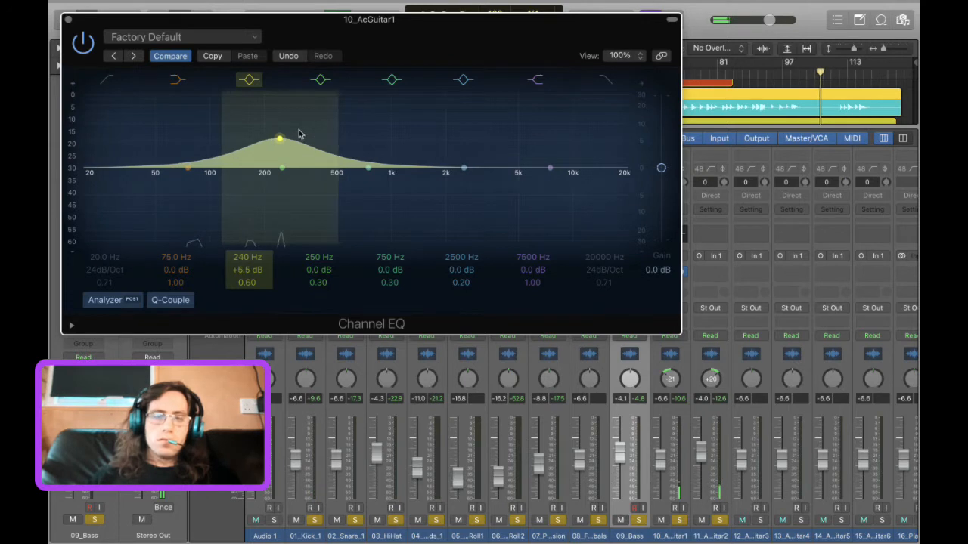
pyautogui.click(690, 72)
pyautogui.press('space')
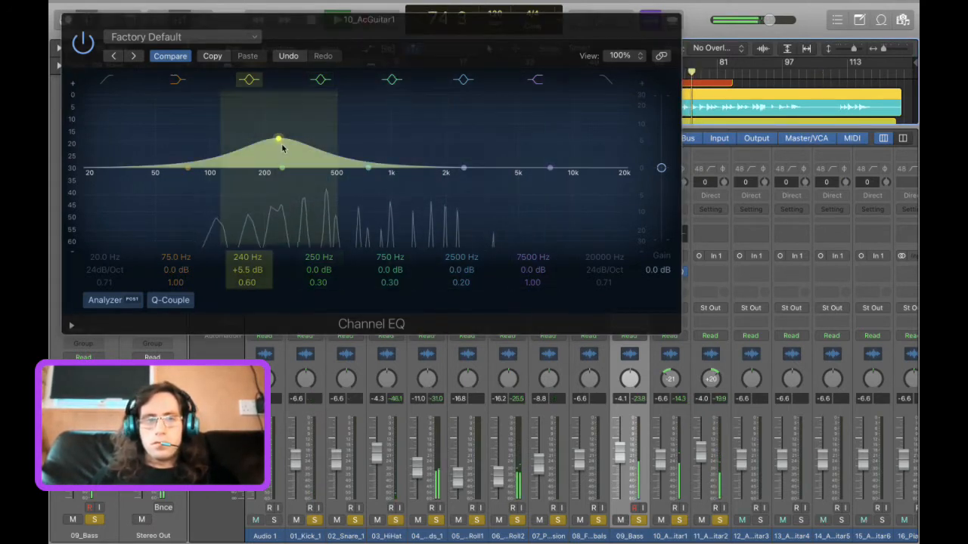
pyautogui.moveTo(282, 148); pyautogui.dragTo(237, 144)
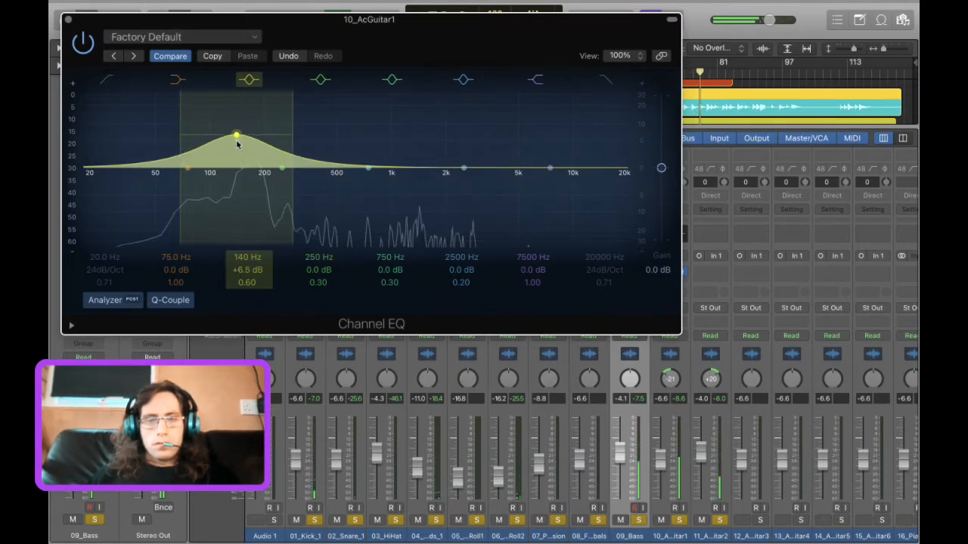
pyautogui.click(67, 19)
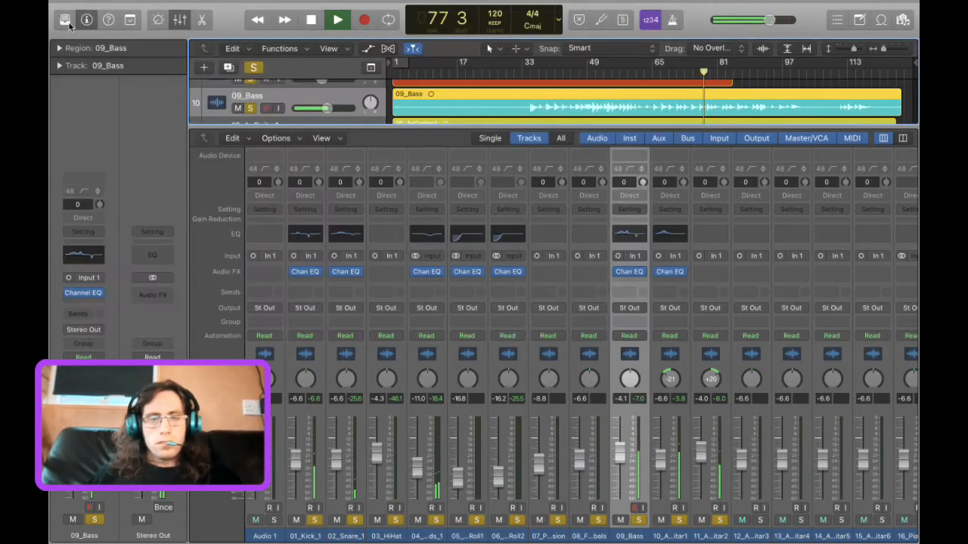
# Take 09_Bass out of the solo and set the faders of 10_AcGuitar1 to -7.4 dB and 11_AcGuitar2 to -6.2 dB.
pyautogui.moveTo(662, 462); pyautogui.dragTo(701, 459)
pyautogui.click(639, 520)
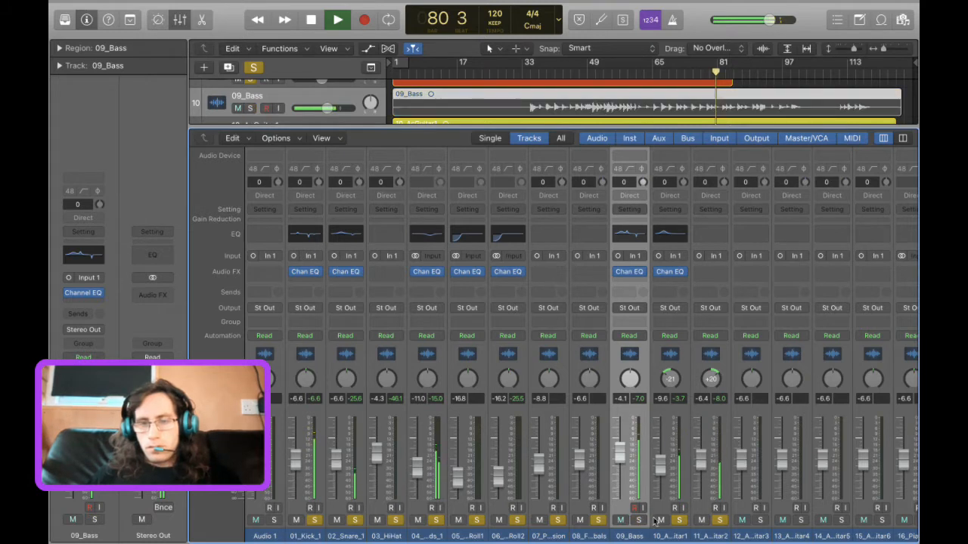
pyautogui.moveTo(660, 463); pyautogui.dragTo(660, 466)
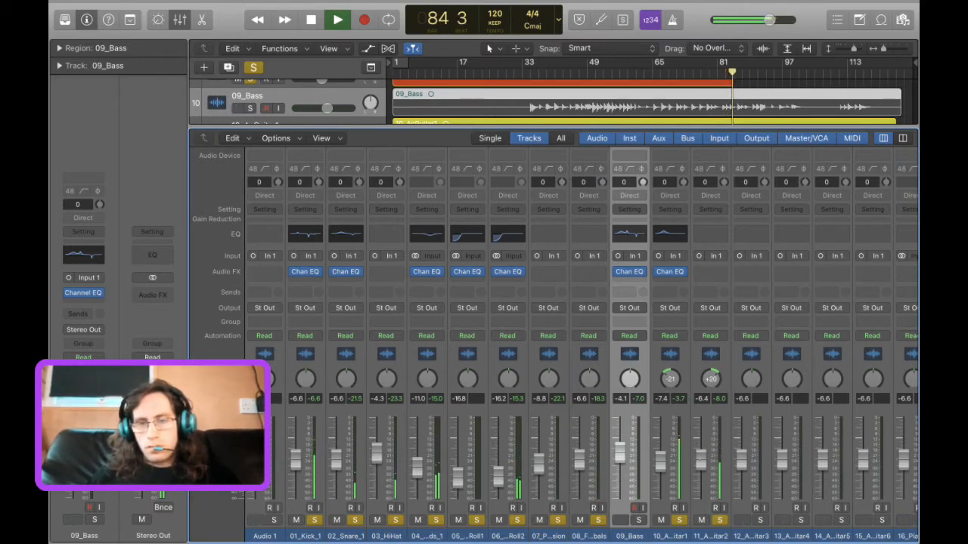
pyautogui.moveTo(700, 460); pyautogui.dragTo(702, 463)
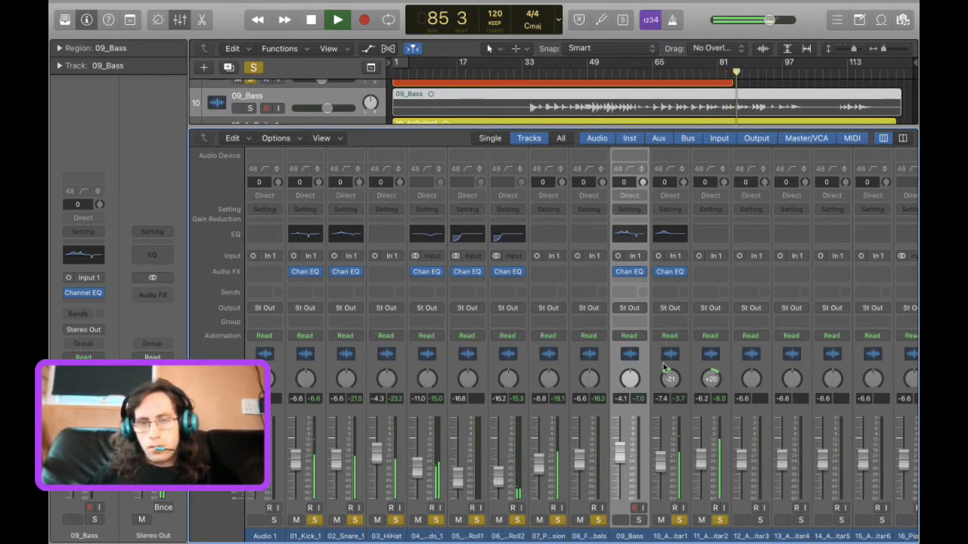
# Pan 10_AcGuitar1 to -2 and compare the mix with the bass soloed in and out.
pyautogui.moveTo(664, 369)
pyautogui.mouseDown()
pyautogui.moveTo(664, 349)
pyautogui.moveTo(669, 376)
pyautogui.mouseUp()
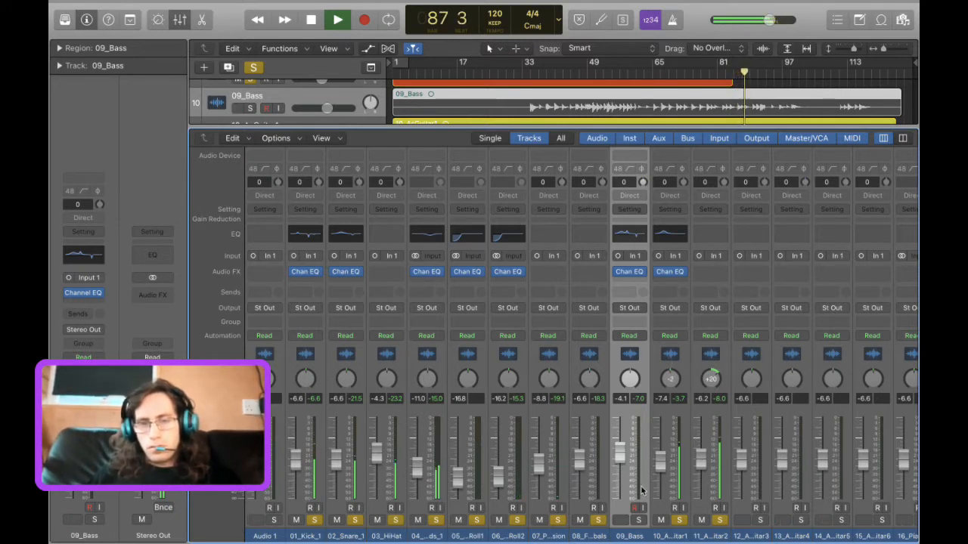
pyautogui.click(640, 520)
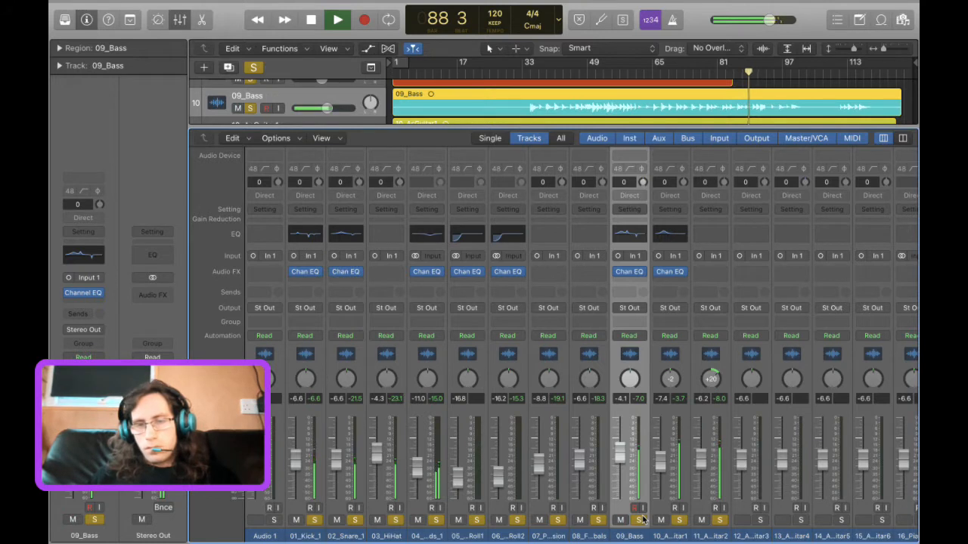
pyautogui.click(640, 520)
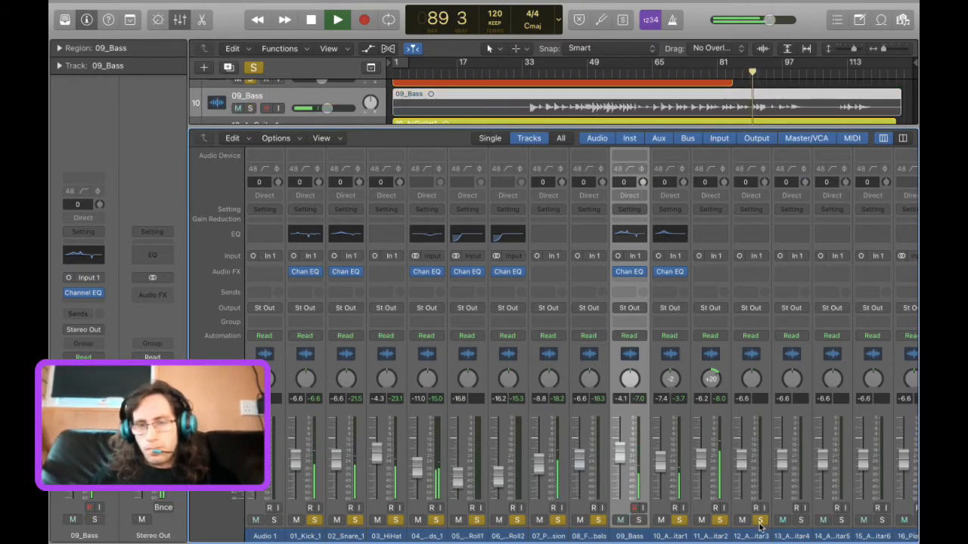
# Toggle the solo of 12_AcGuitar3, select its channel, stop playback and take 10_AcGuitar1 out of the solo.
pyautogui.click(759, 520)
pyautogui.click(760, 495)
pyautogui.press('space')
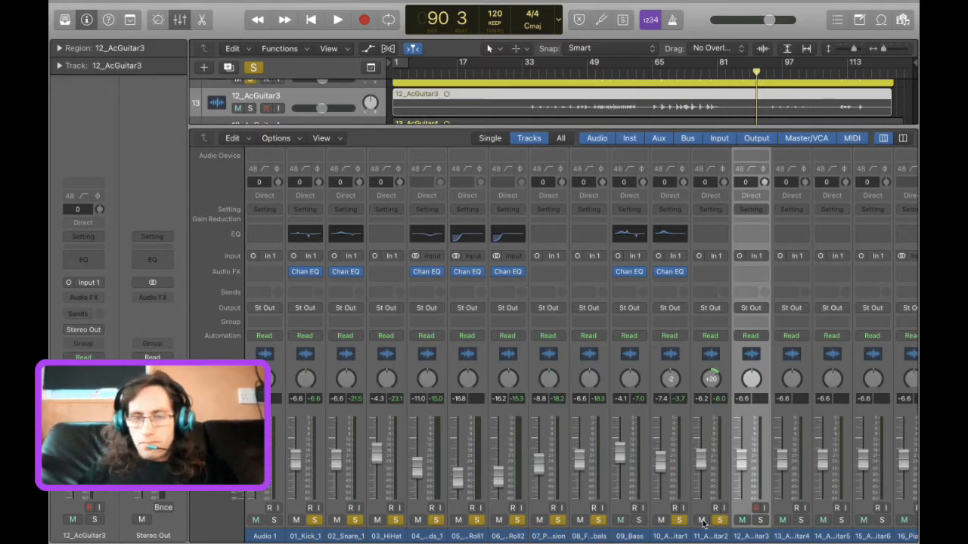
pyautogui.click(679, 520)
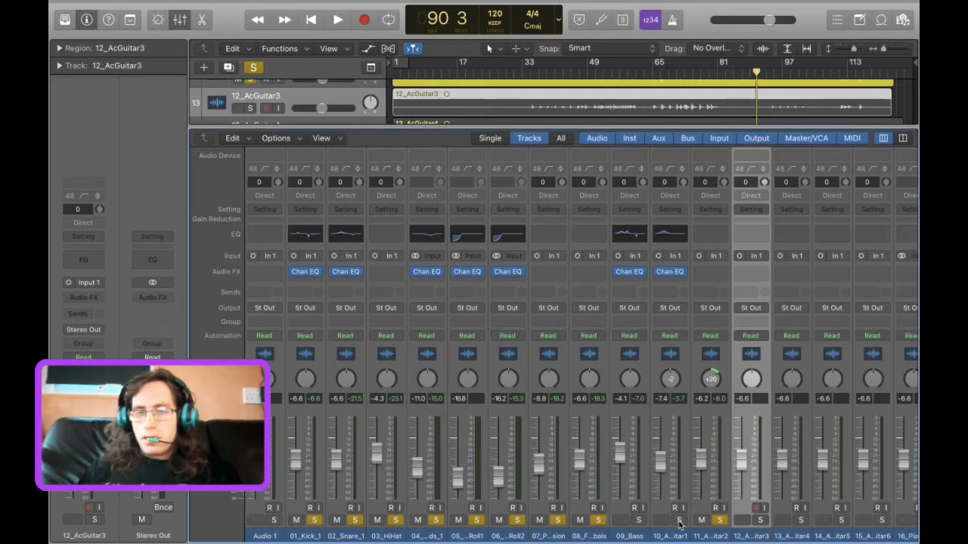
# Play from about bar 50, clear the other solos to hear 11_AcGuitar2 alone and raise its fader to -2.6 dB.
pyautogui.press('space')
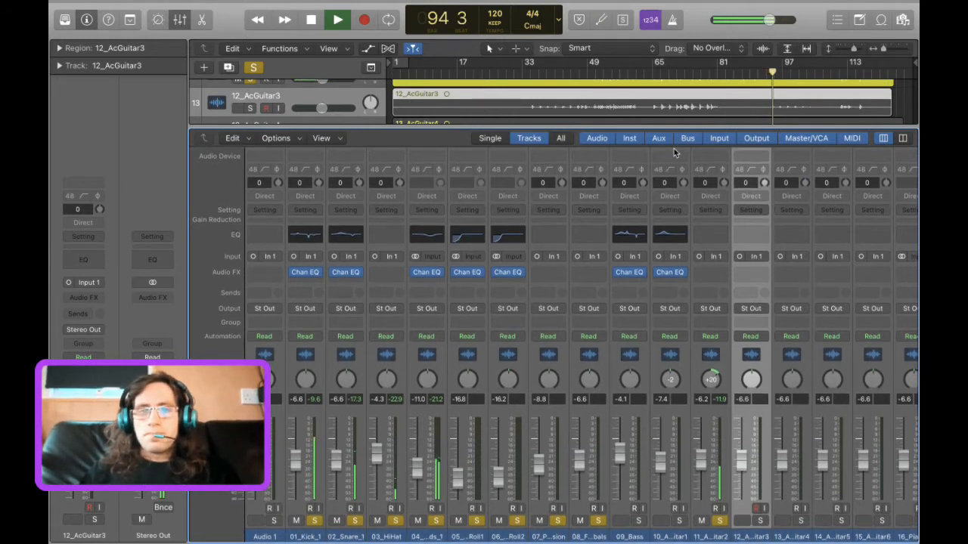
pyautogui.scroll(-2, 610, 89)
pyautogui.scroll(3, 611, 89)
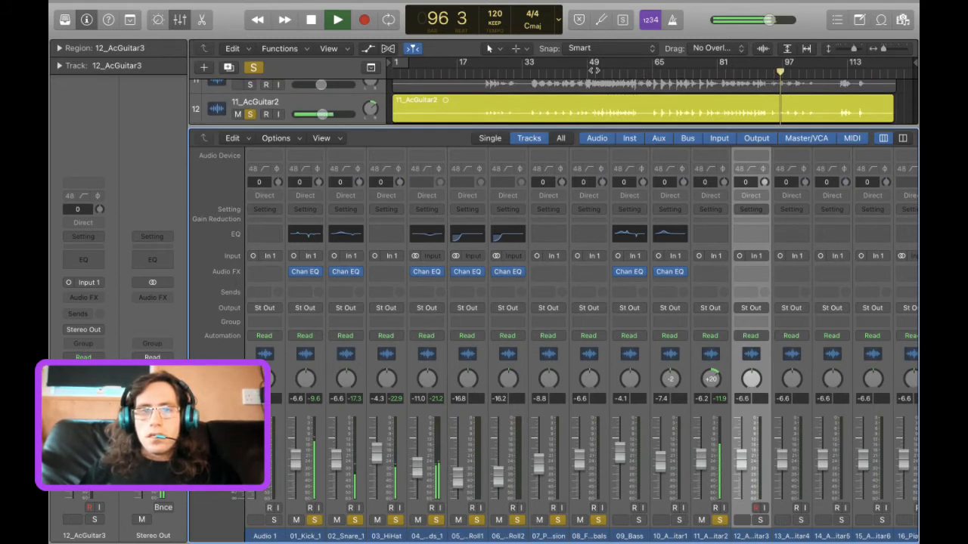
pyautogui.click(594, 71)
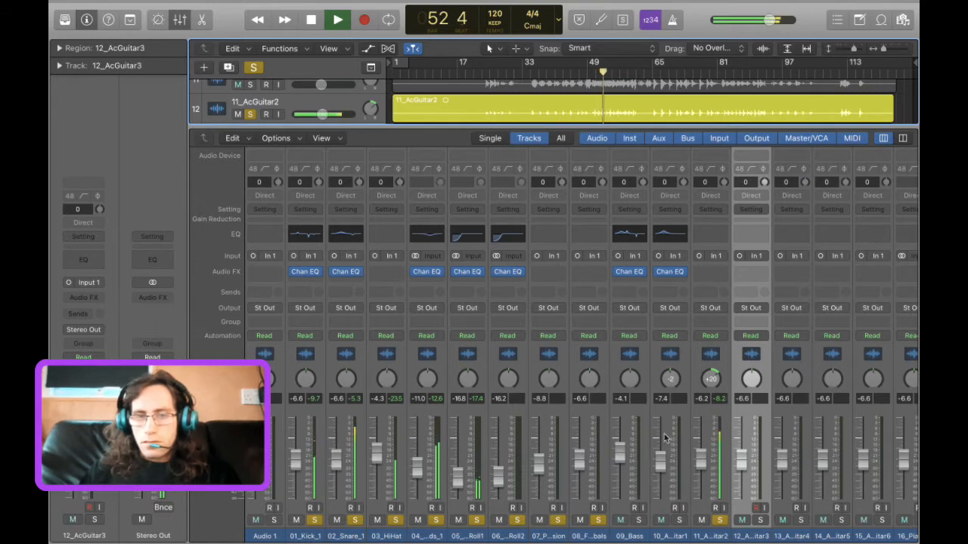
pyautogui.moveTo(396, 520); pyautogui.dragTo(659, 516)
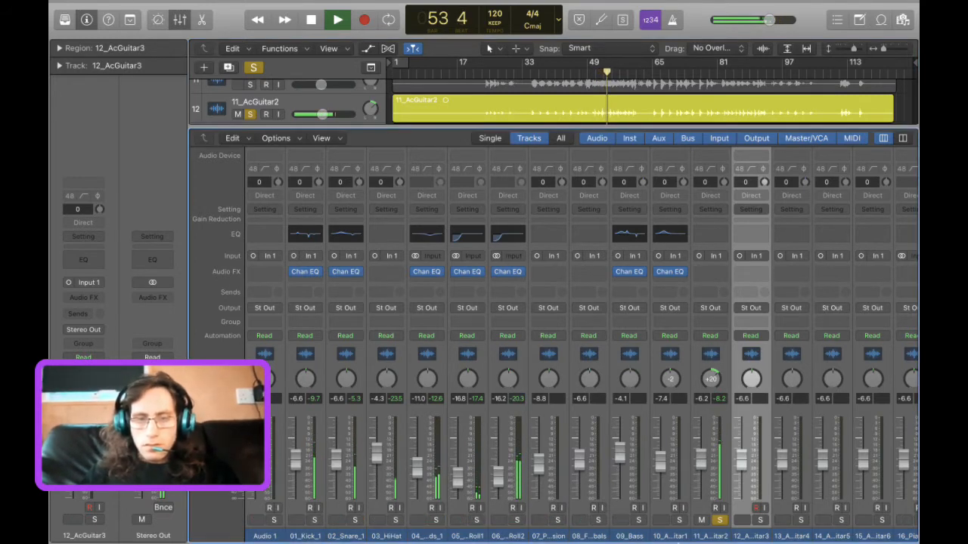
pyautogui.moveTo(700, 469); pyautogui.dragTo(699, 435)
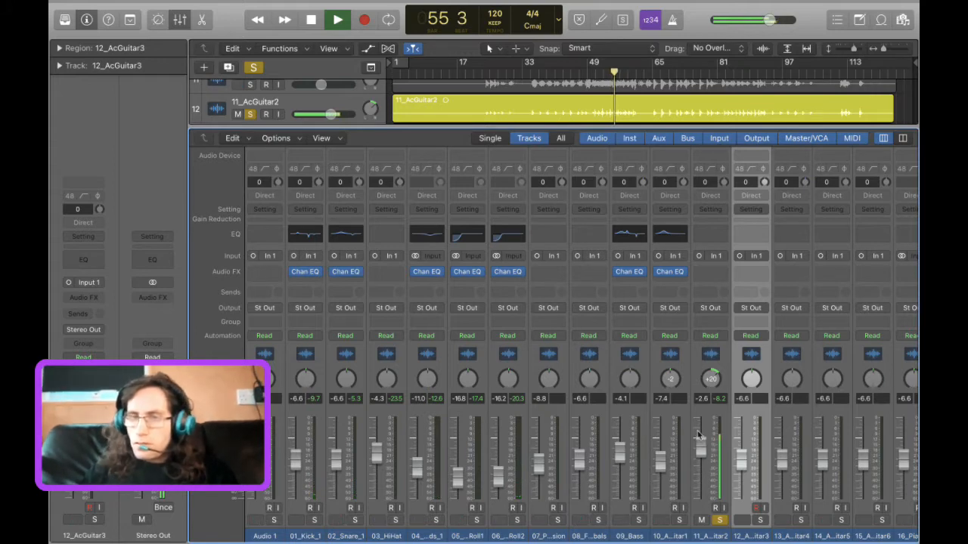
# Add a Channel EQ to 11_AcGuitar2 with a 7600 Hz high cut and a +6.0 dB boost at 310 Hz.
pyautogui.click(703, 235)
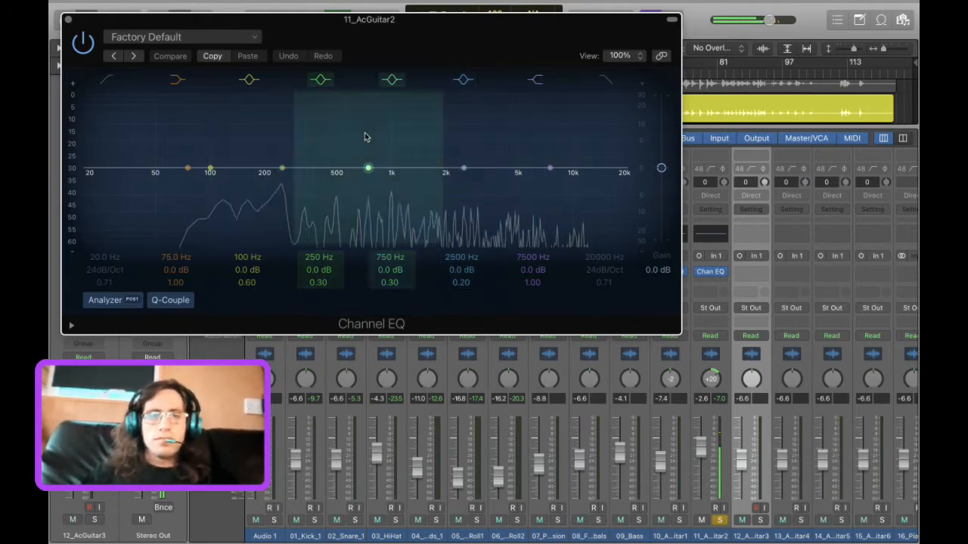
pyautogui.click(609, 83)
pyautogui.moveTo(616, 205); pyautogui.dragTo(529, 212)
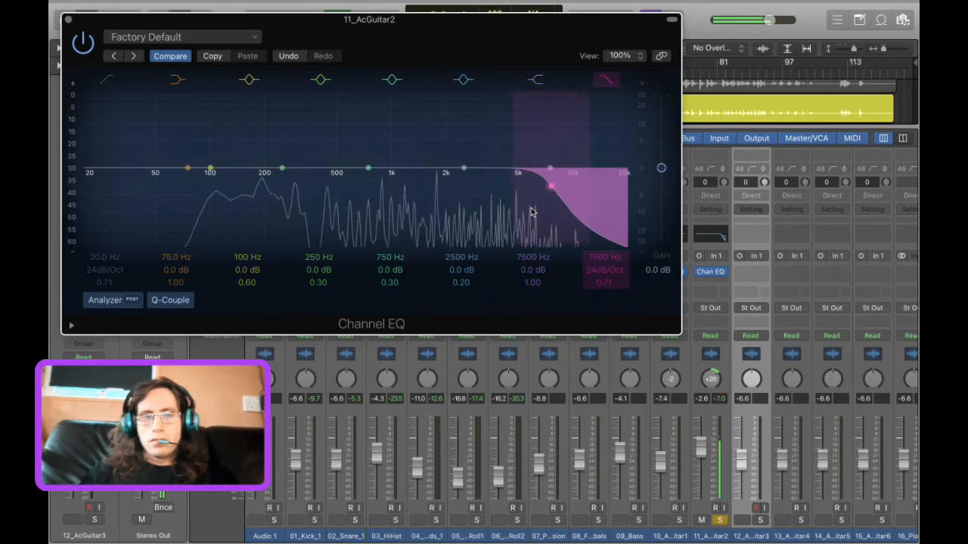
pyautogui.moveTo(368, 167); pyautogui.dragTo(273, 148)
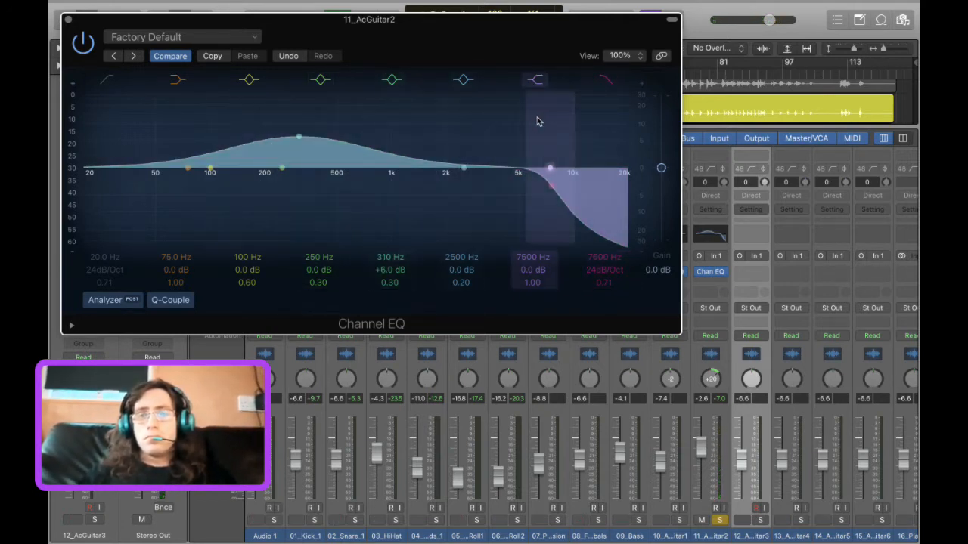
# Play from about bar 81, reshape the 11_AcGuitar2 EQ boost to 128 Hz, +7.5 dB and Q 1.40, and close the EQ.
pyautogui.rightClick(728, 79)
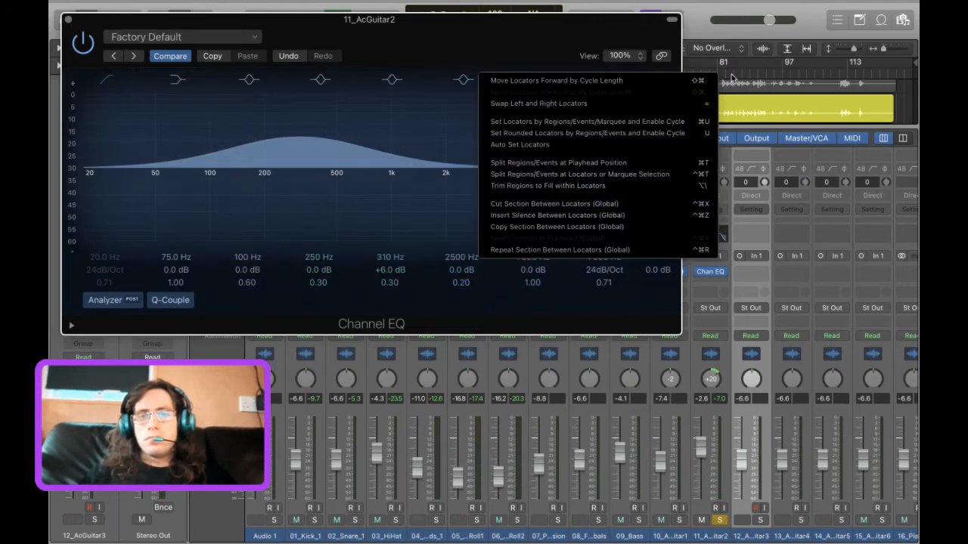
pyautogui.click(731, 79)
pyautogui.click(720, 78)
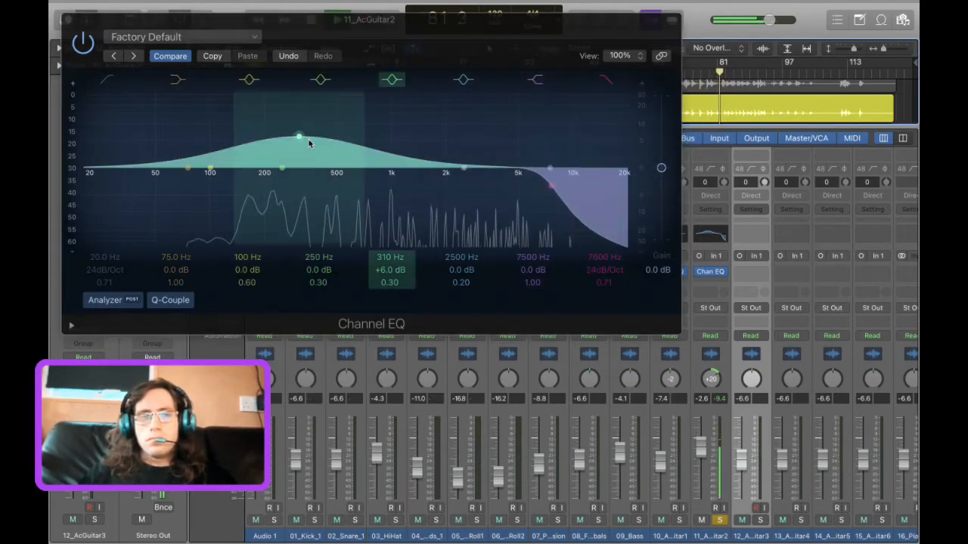
pyautogui.click(329, 148)
pyautogui.moveTo(366, 161)
pyautogui.mouseDown()
pyautogui.moveTo(335, 160)
pyautogui.moveTo(348, 162)
pyautogui.mouseUp()
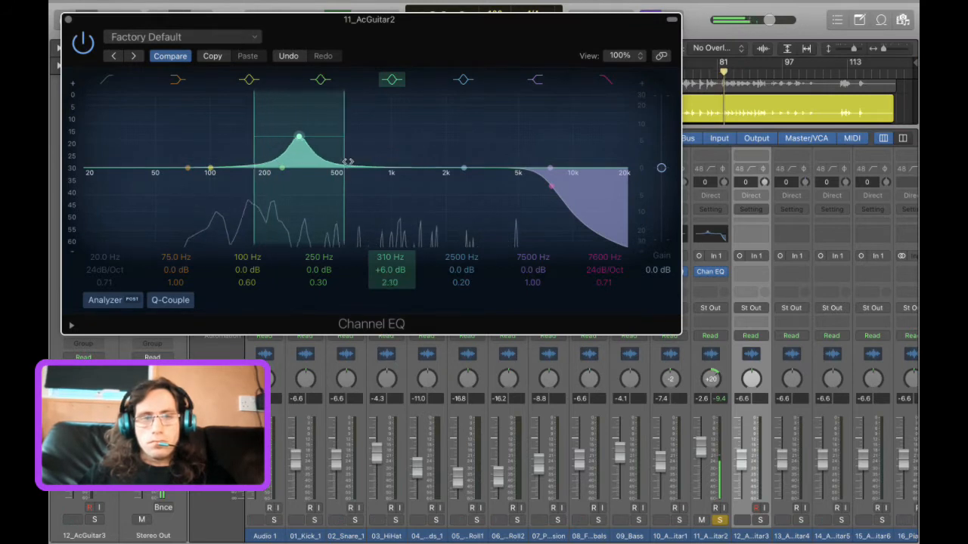
pyautogui.moveTo(298, 137); pyautogui.dragTo(226, 151)
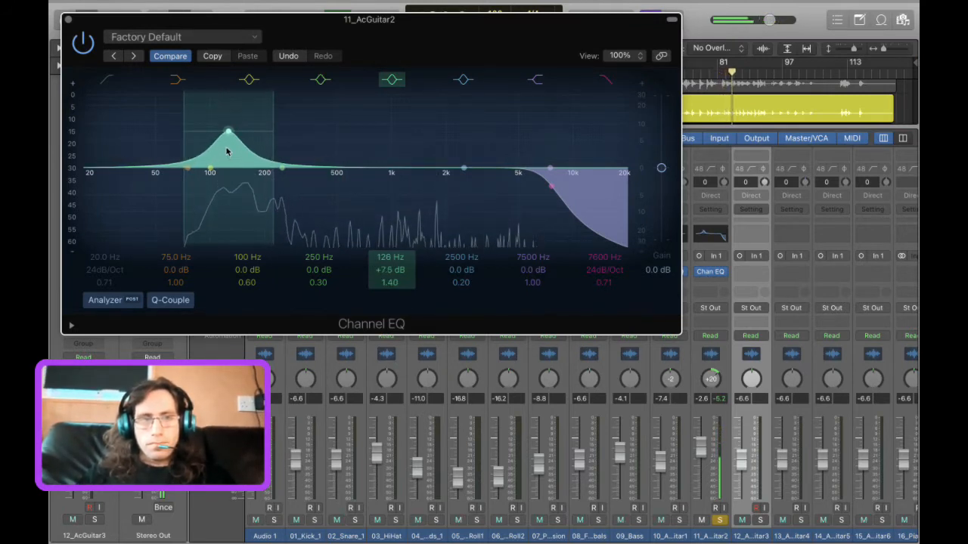
pyautogui.click(67, 19)
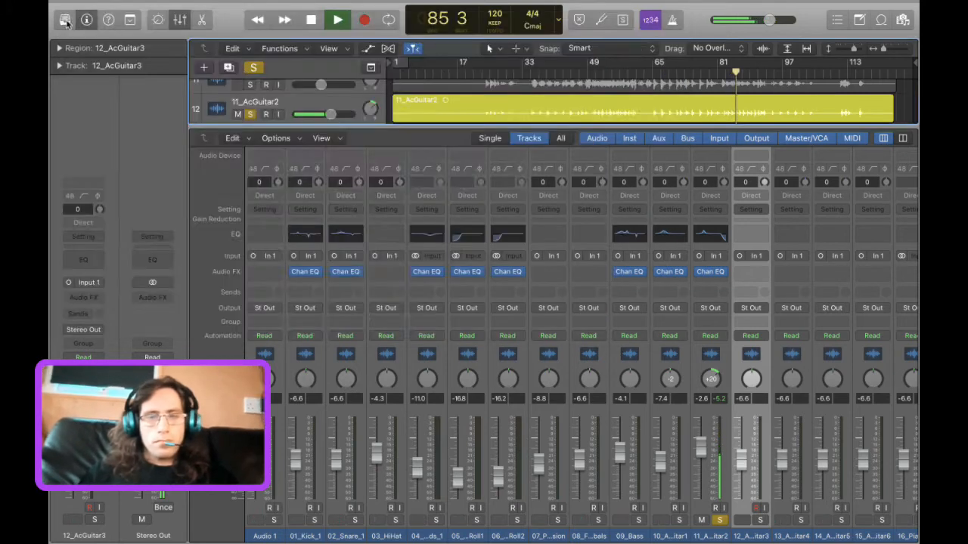
# Balance 11_AcGuitar2 at -5.6 dB against soloed 10_AcGuitar1 at -10.4 dB, panned to -21, and 09_Bass at -5.3 dB.
pyautogui.click(679, 521)
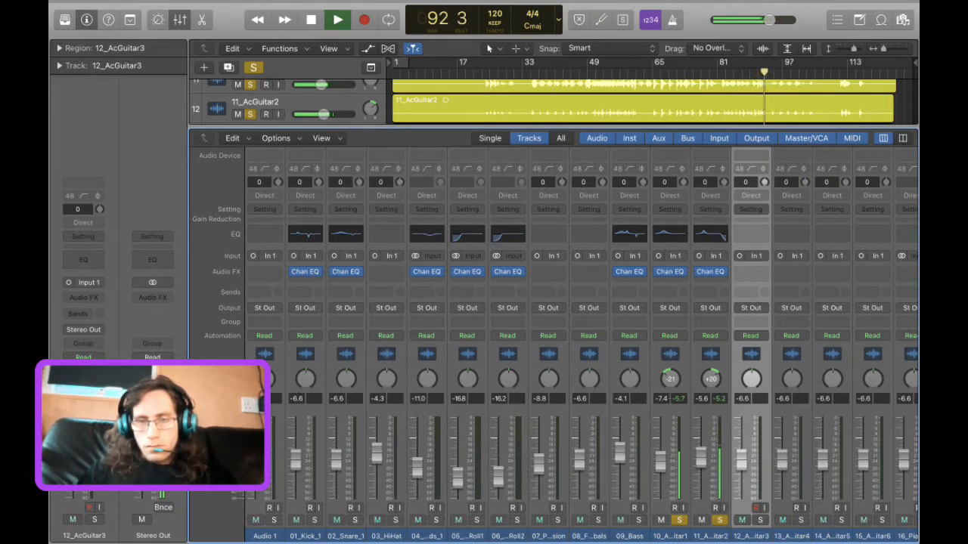
pyautogui.click(639, 520)
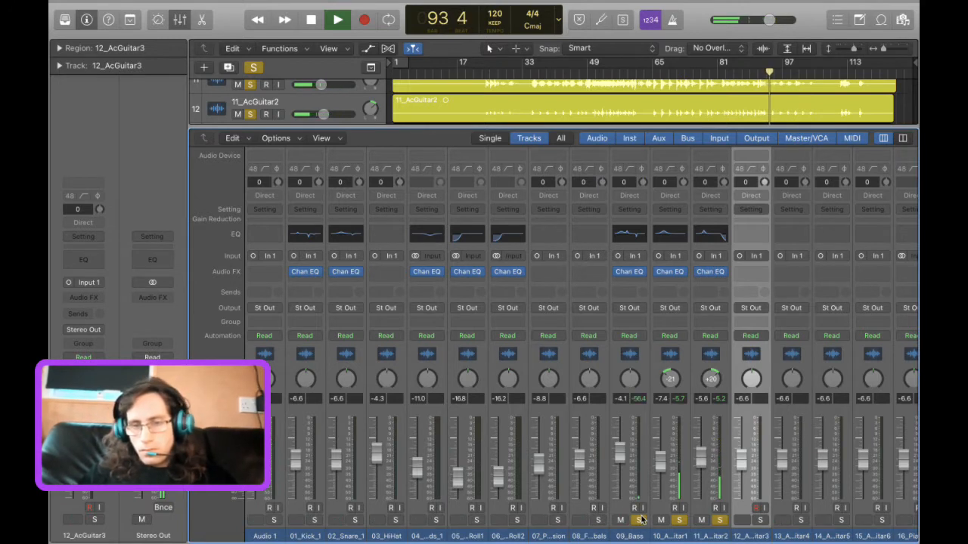
pyautogui.click(597, 67)
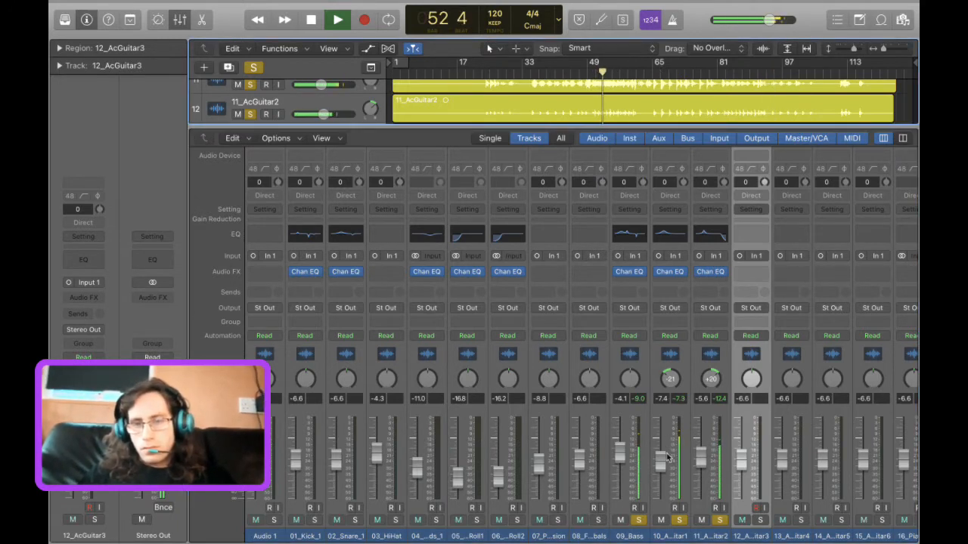
pyautogui.moveTo(667, 458); pyautogui.dragTo(665, 480)
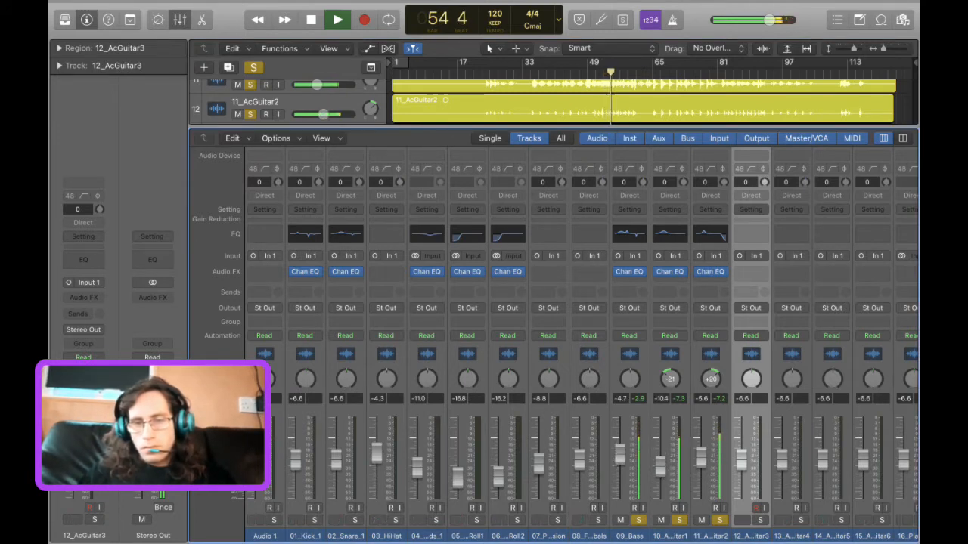
pyautogui.moveTo(620, 452); pyautogui.dragTo(619, 456)
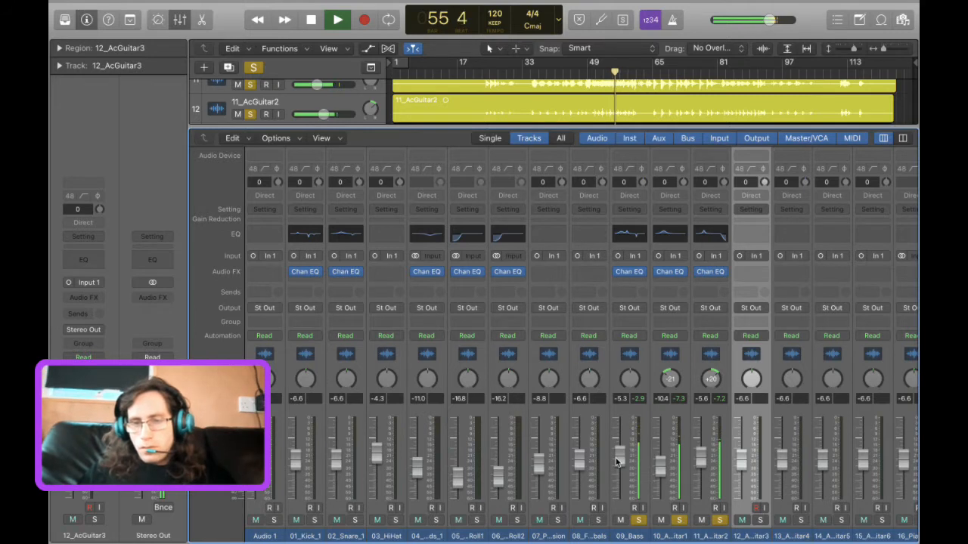
# Stop playback and take 10_AcGuitar1, 11_AcGuitar2 and 09_Bass out of the solo.
pyautogui.press('space')
pyautogui.click(679, 520)
pyautogui.click(719, 520)
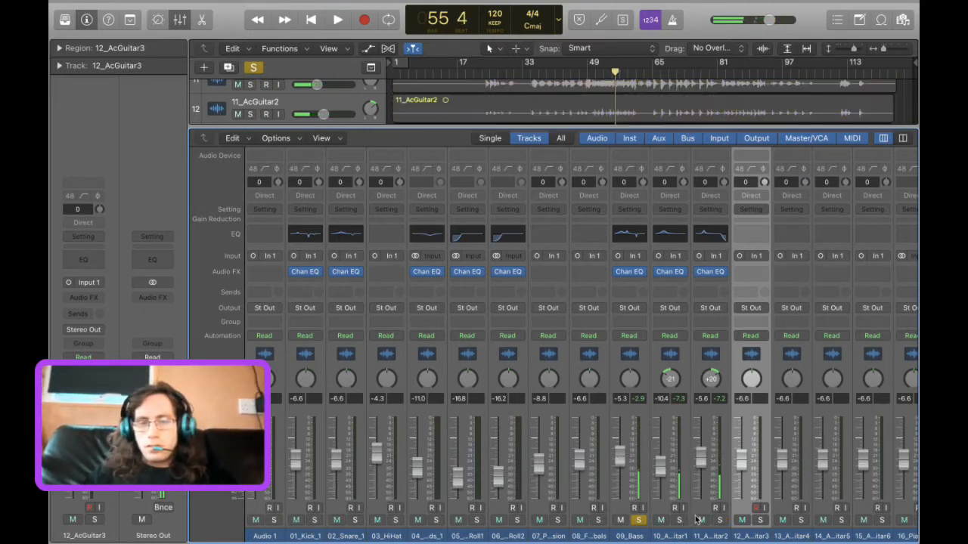
pyautogui.click(638, 521)
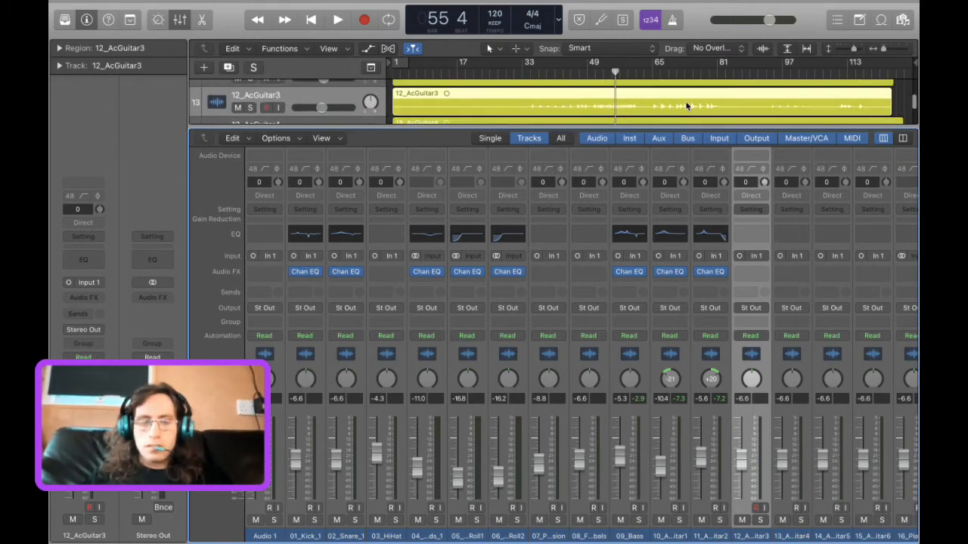
# Hide the mixer, play from bar 51 and audition 12_AcGuitar3 with its fader raised slightly, and 13_AcGuitar4, each in solo.
pyautogui.press('x')
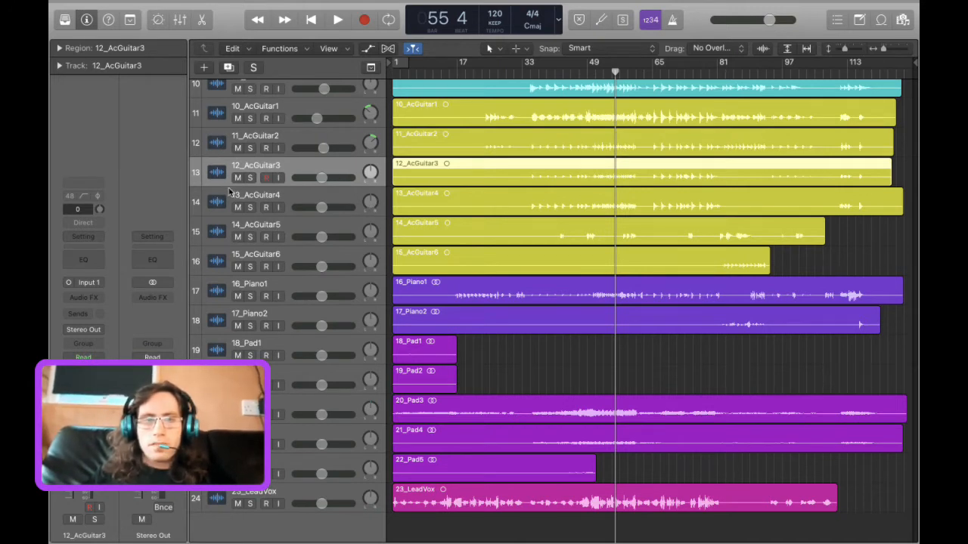
pyautogui.click(594, 72)
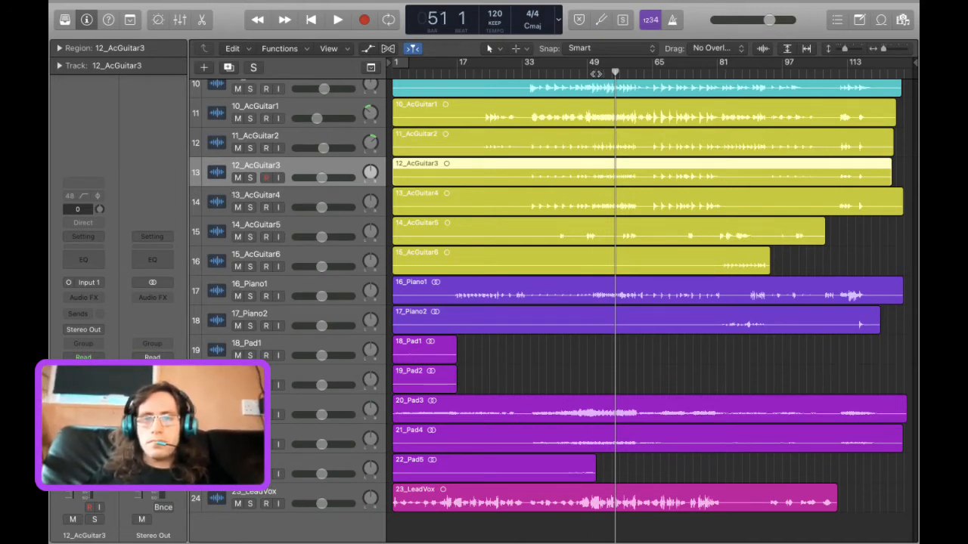
pyautogui.press('space')
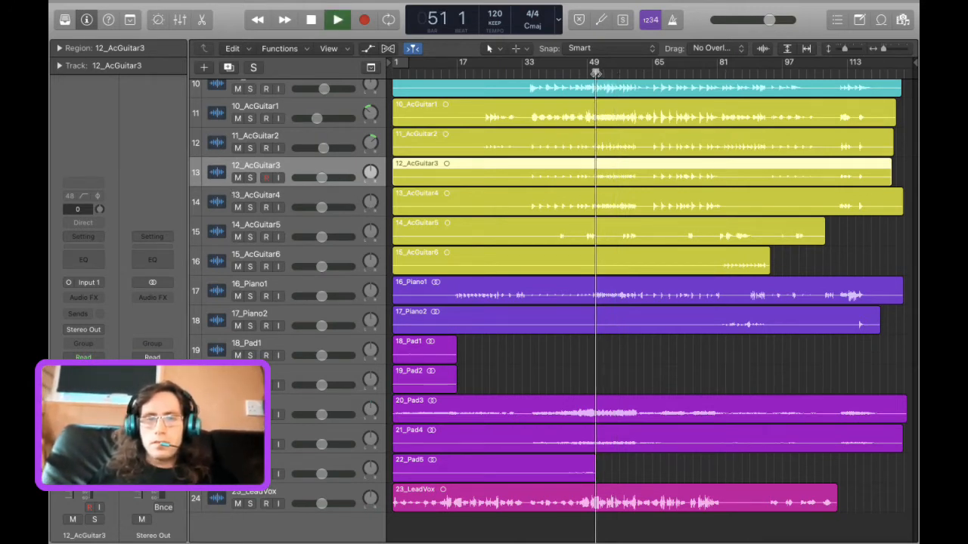
pyautogui.click(250, 177)
pyautogui.moveTo(321, 178); pyautogui.dragTo(326, 178)
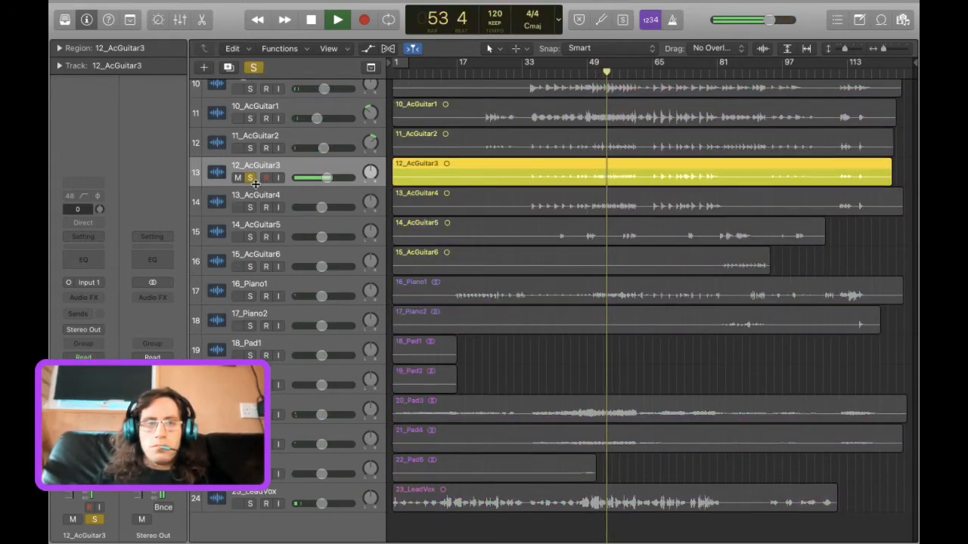
pyautogui.click(250, 177)
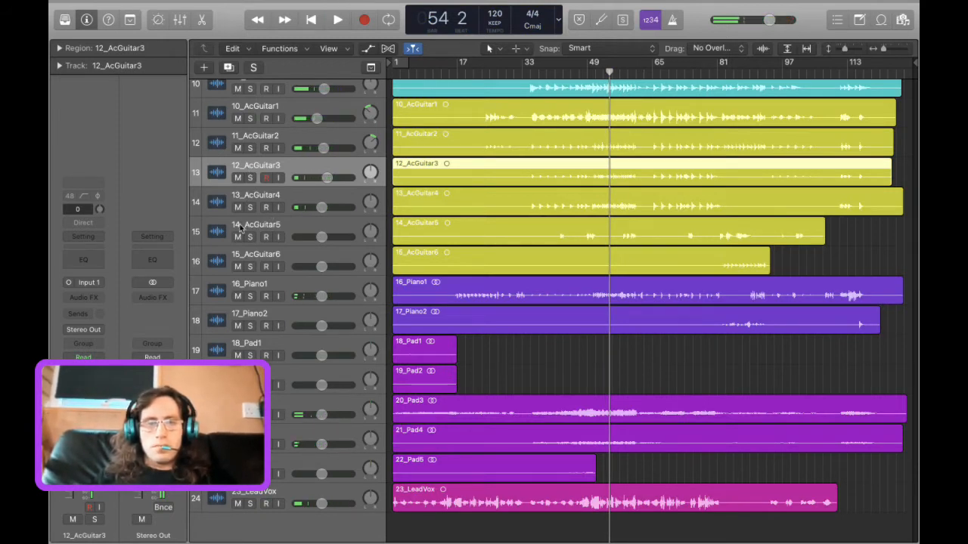
pyautogui.click(249, 207)
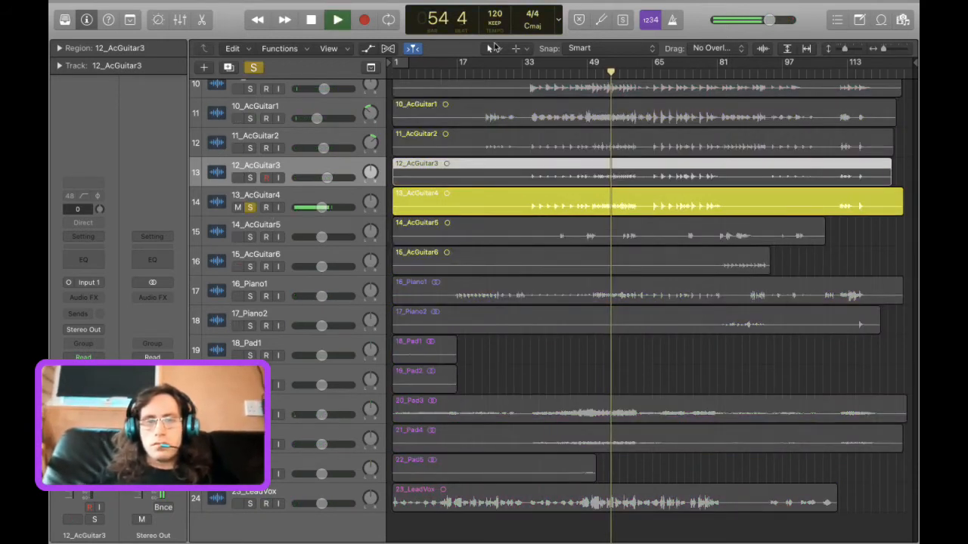
pyautogui.press('space')
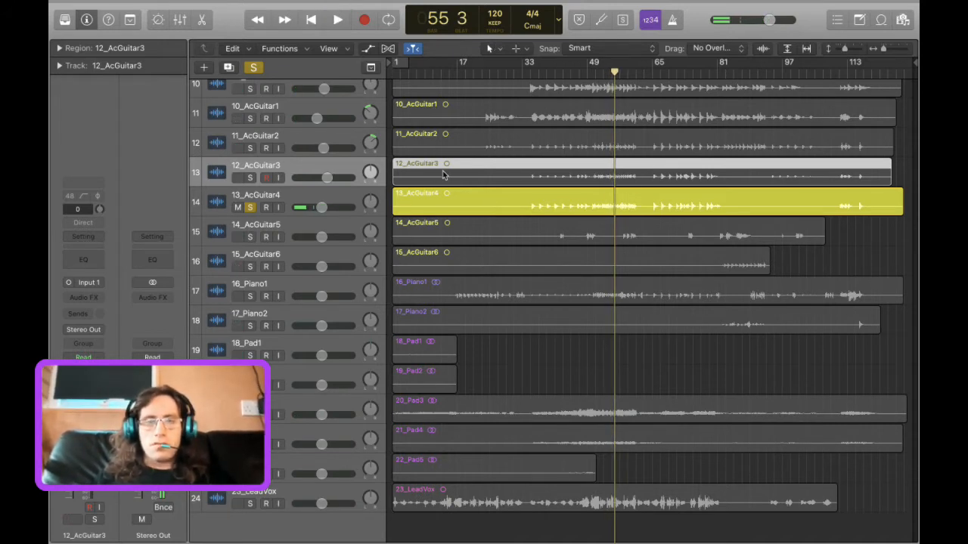
# Delete the 12_AcGuitar3 and 13_AcGuitar4 regions together with their tracks.
pyautogui.keyDown('shift'); pyautogui.click(442, 206); pyautogui.keyUp('shift')
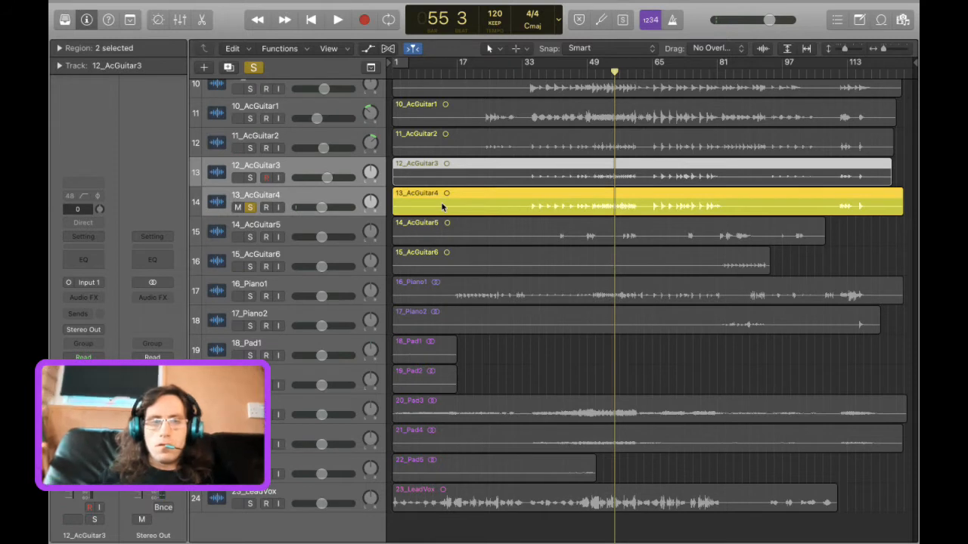
pyautogui.press('BackSpace')
pyautogui.press('super+BackSpace')
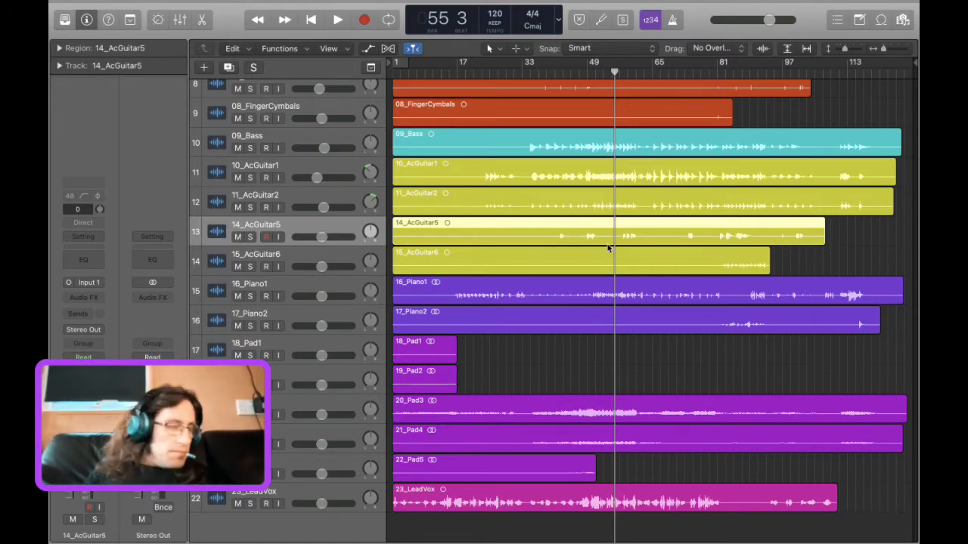
# Look over the remaining tracks in the arrangement, from the drums down to the lead vocal.
pyautogui.scroll(5, 655, 296)
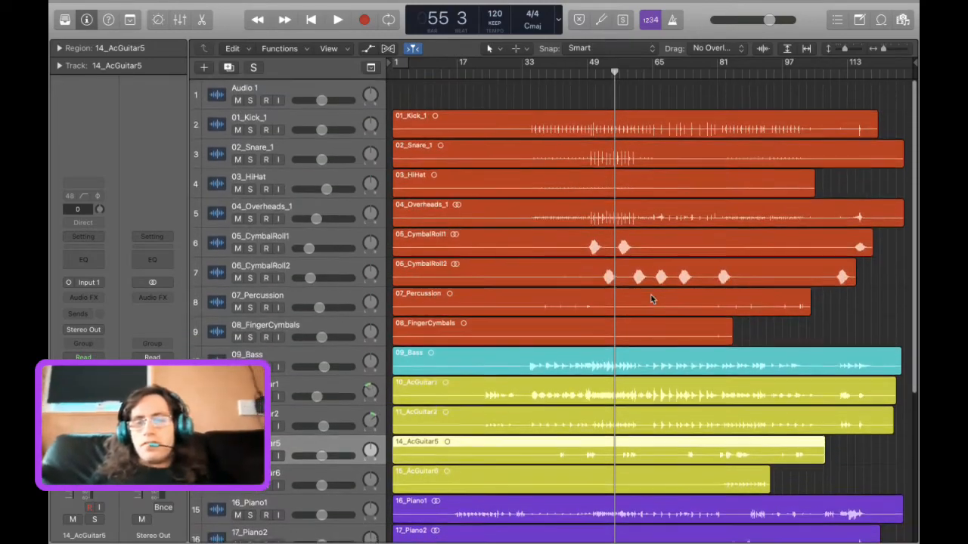
pyautogui.scroll(-4, 651, 295)
pyautogui.scroll(-2, 650, 300)
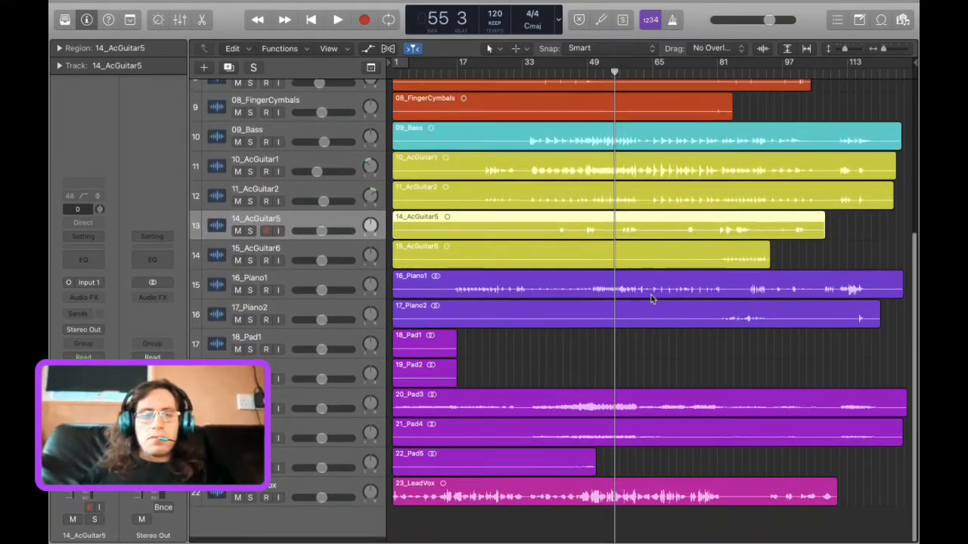
pyautogui.scroll(5, 651, 295)
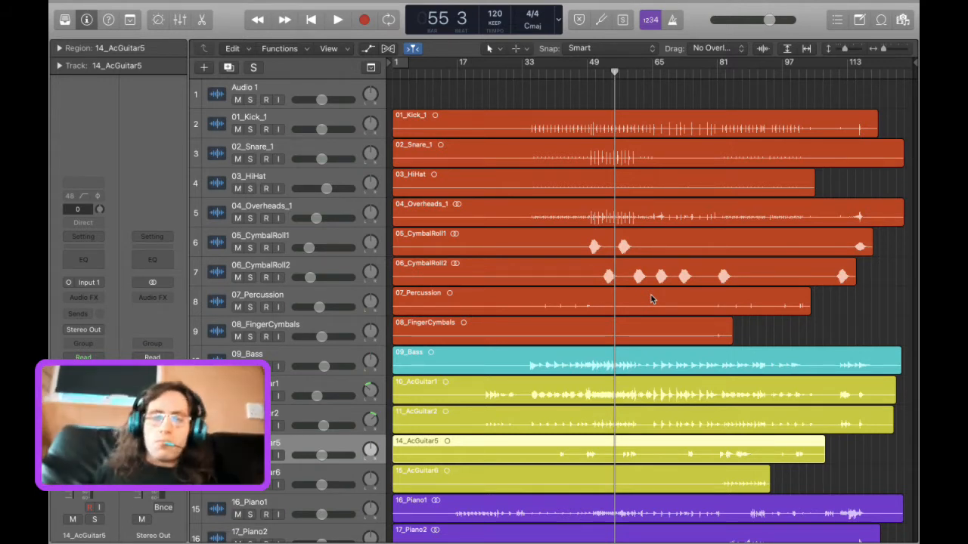
pyautogui.scroll(-1, 651, 297)
pyautogui.scroll(-6, 651, 295)
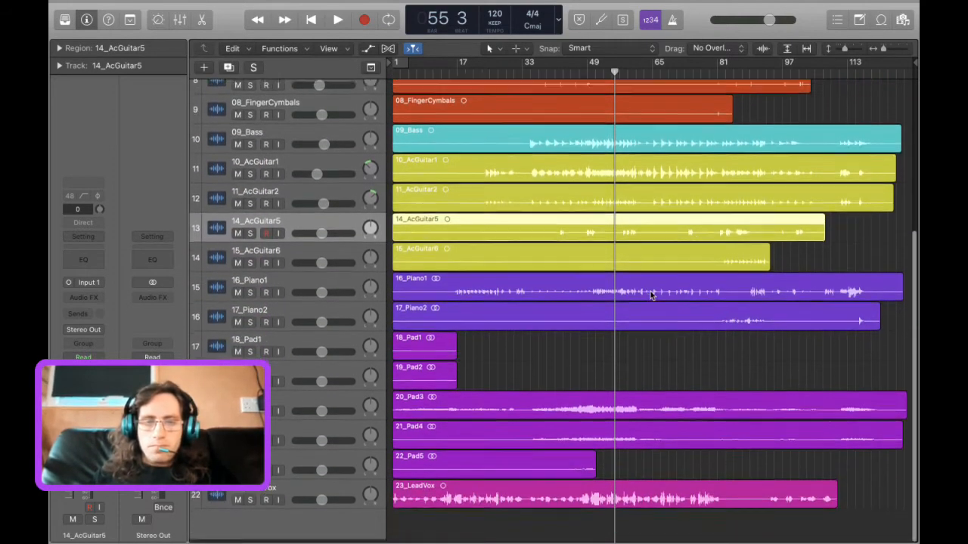
pyautogui.scroll(2, 650, 291)
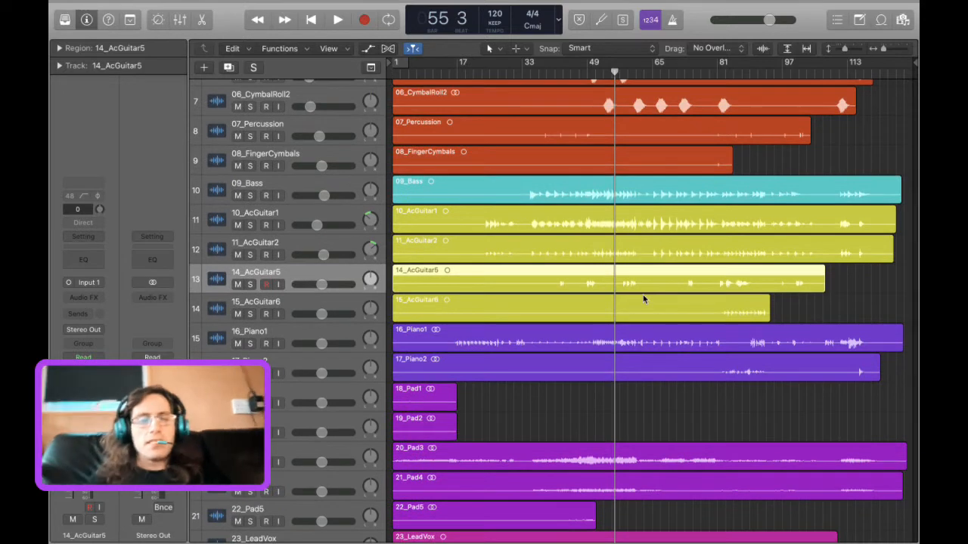
# Solo 14_AcGuitar5 and listen to it from about bar 48.
pyautogui.click(250, 284)
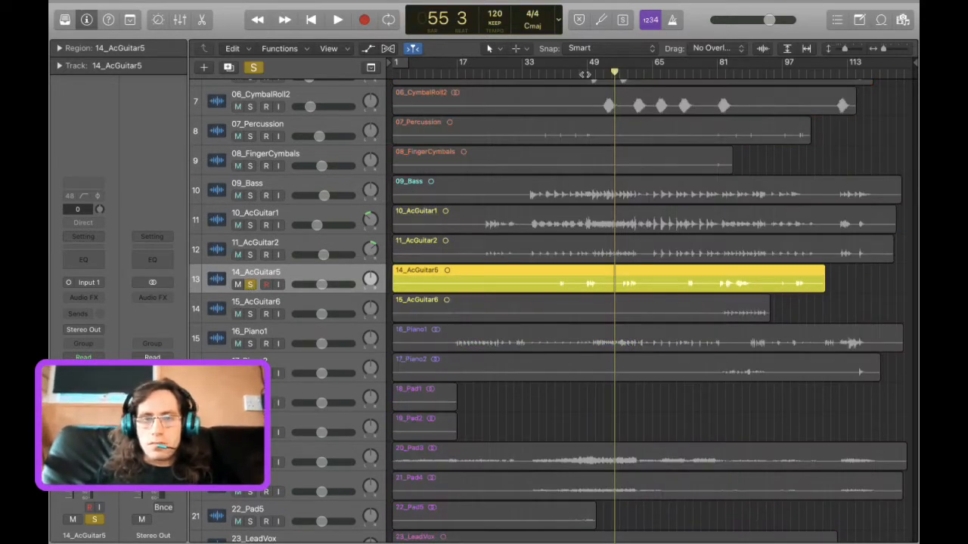
pyautogui.click(584, 73)
pyautogui.press('space')
pyautogui.press('XF86AudioRaiseVolume')
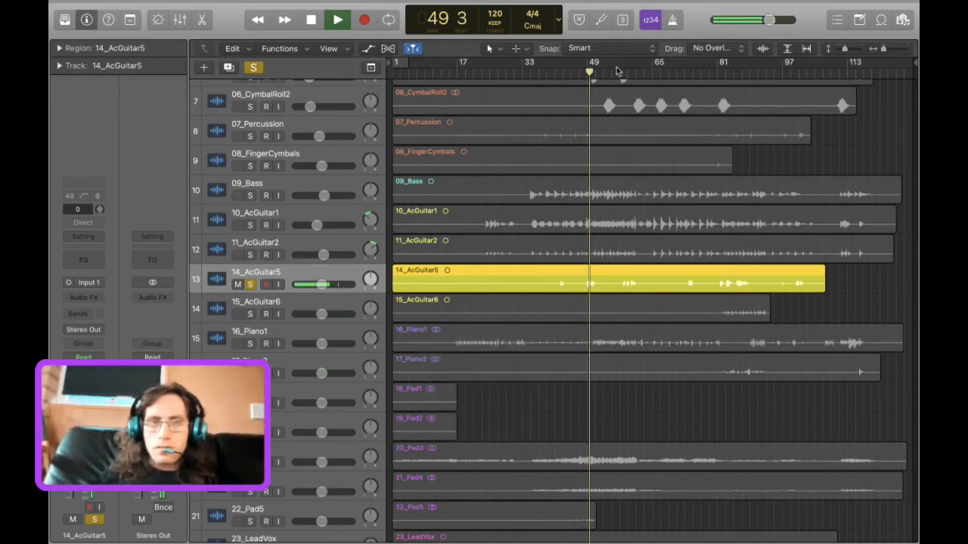
pyautogui.press('space')
# Loop the soloed 14_AcGuitar5 with a cycle range from just before bar 49 to bar 51.
pyautogui.click(591, 67)
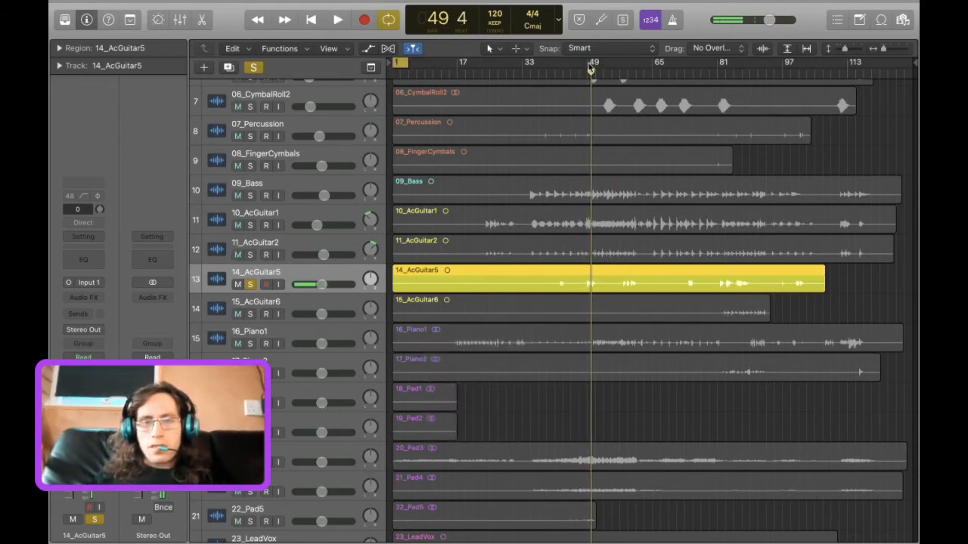
pyautogui.moveTo(590, 68); pyautogui.dragTo(595, 64)
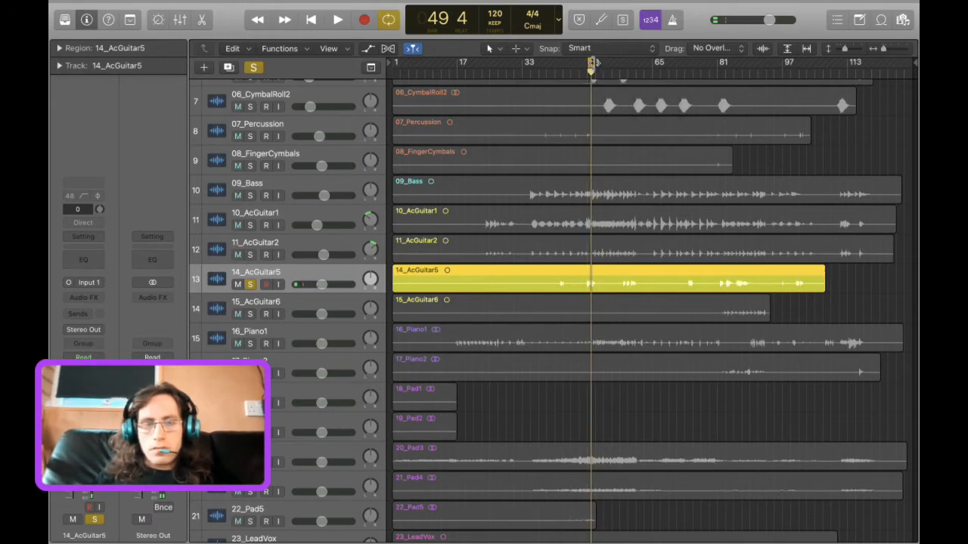
pyautogui.press('super+Down')
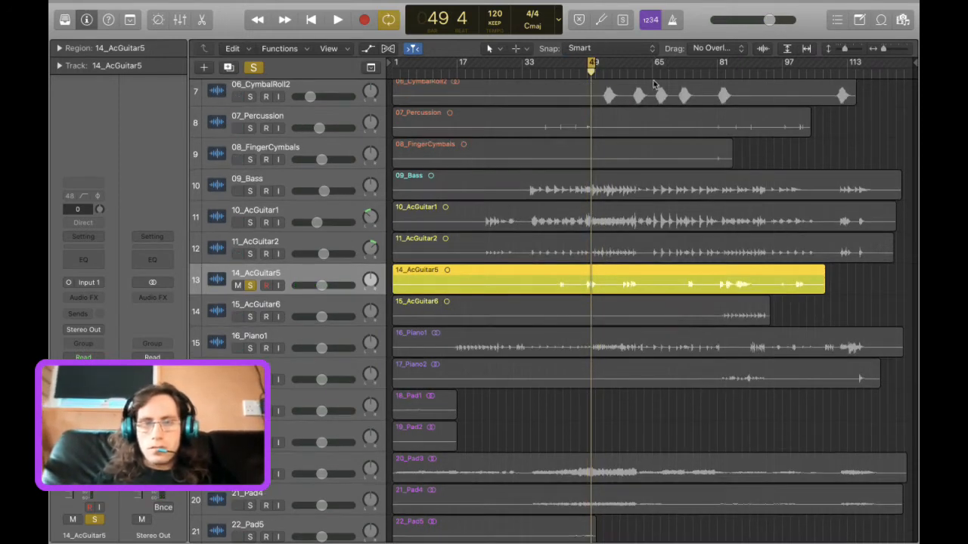
pyautogui.moveTo(653, 80); pyautogui.dragTo(587, 138)
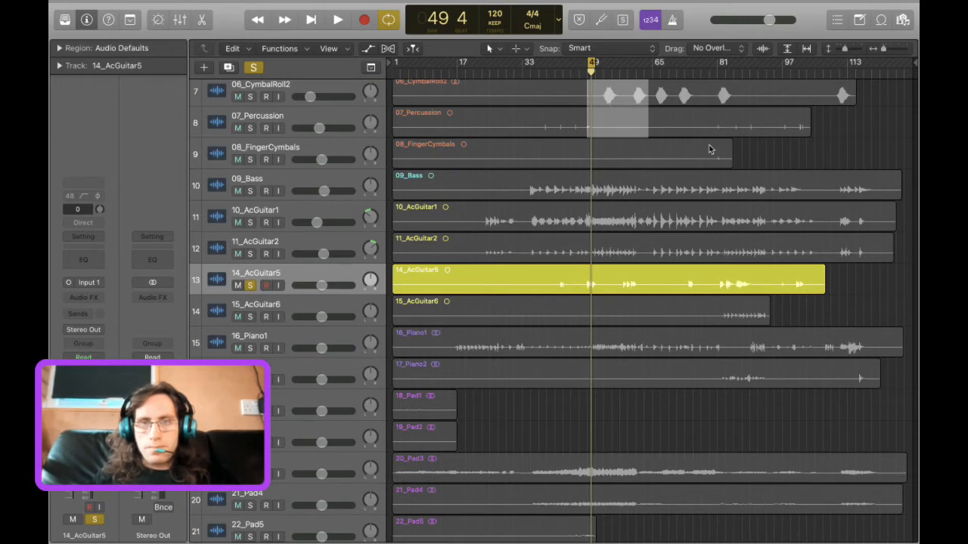
pyautogui.click(751, 155)
pyautogui.hscroll(1, 641, 227)
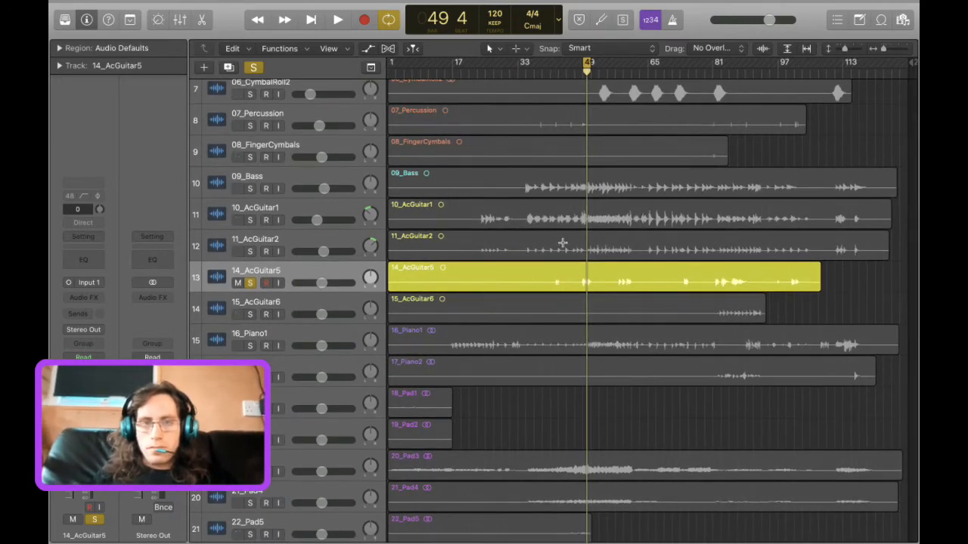
pyautogui.hscroll(1, 563, 242)
pyautogui.press('super+Right')
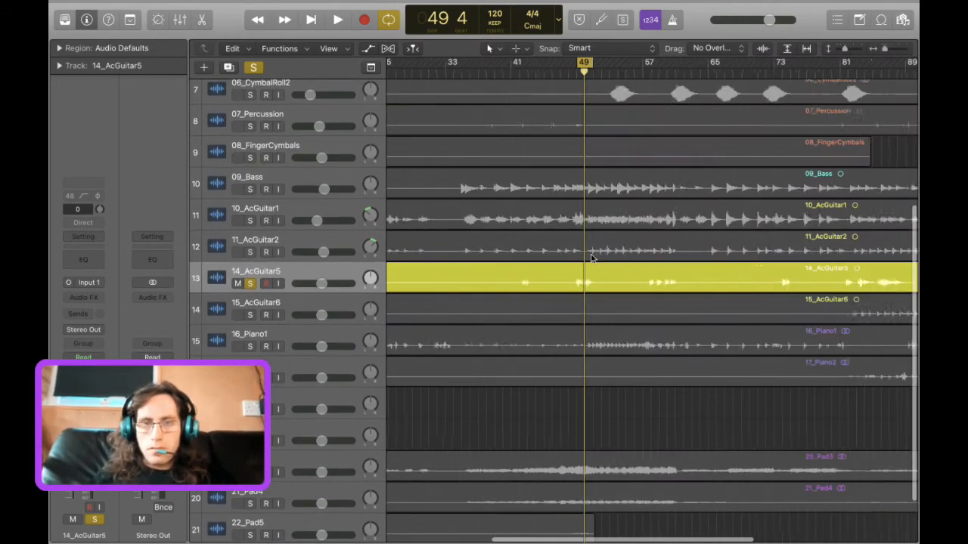
pyautogui.press('super+Right')
pyautogui.press('super+Right')
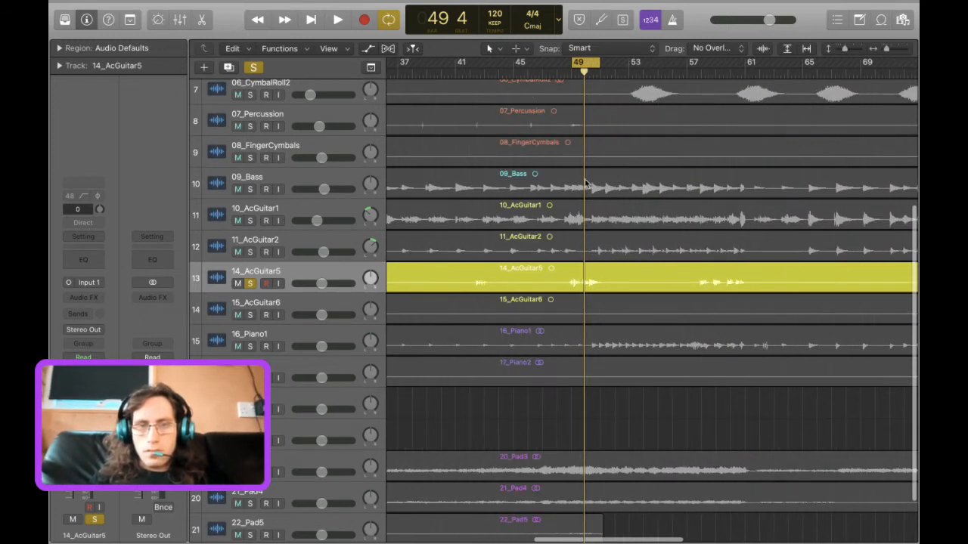
pyautogui.press('space')
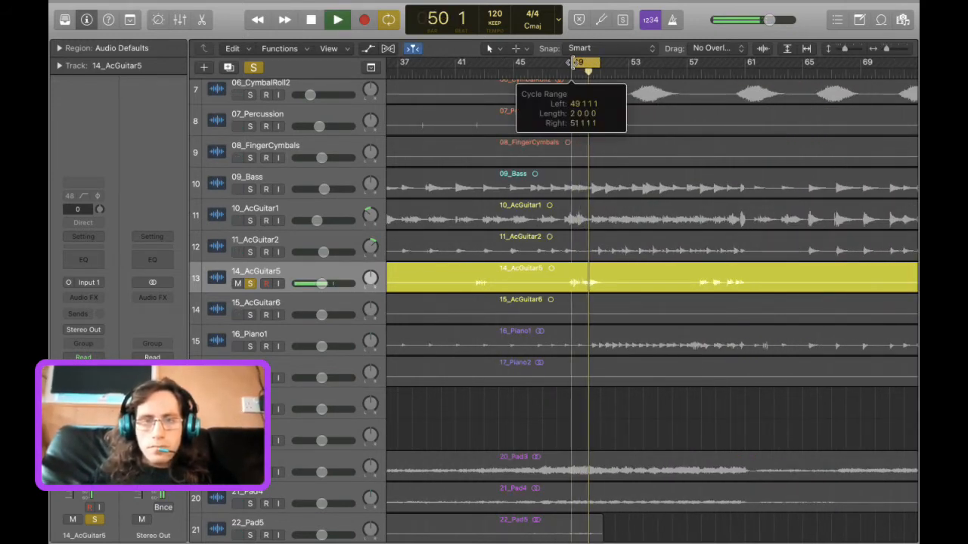
pyautogui.moveTo(569, 63); pyautogui.dragTo(565, 64)
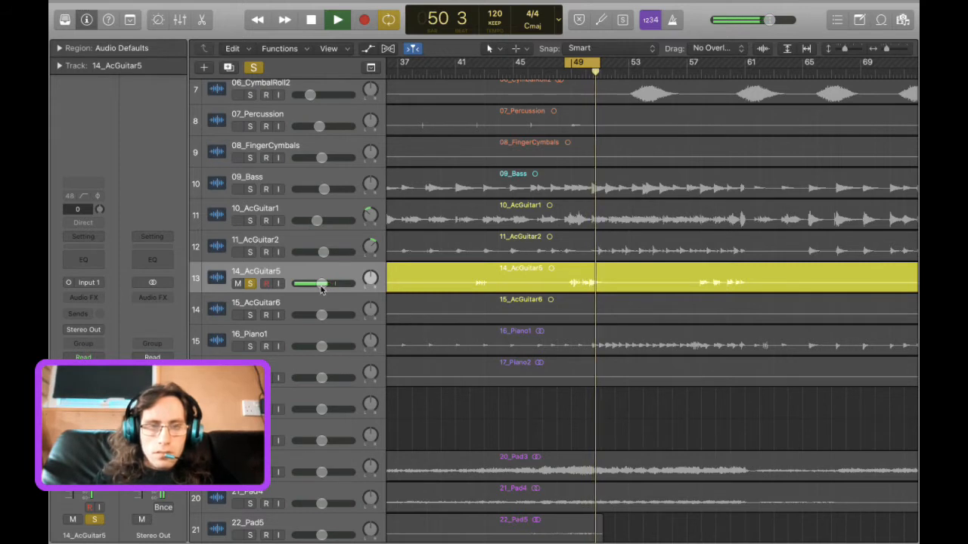
# Add a Channel EQ to 14_AcGuitar5 with +5.5 dB at 4850 Hz, Q 2.50, and -5.0 dB at 440 Hz, Q 1.10.
pyautogui.click(92, 261)
pyautogui.moveTo(281, 166); pyautogui.dragTo(535, 75)
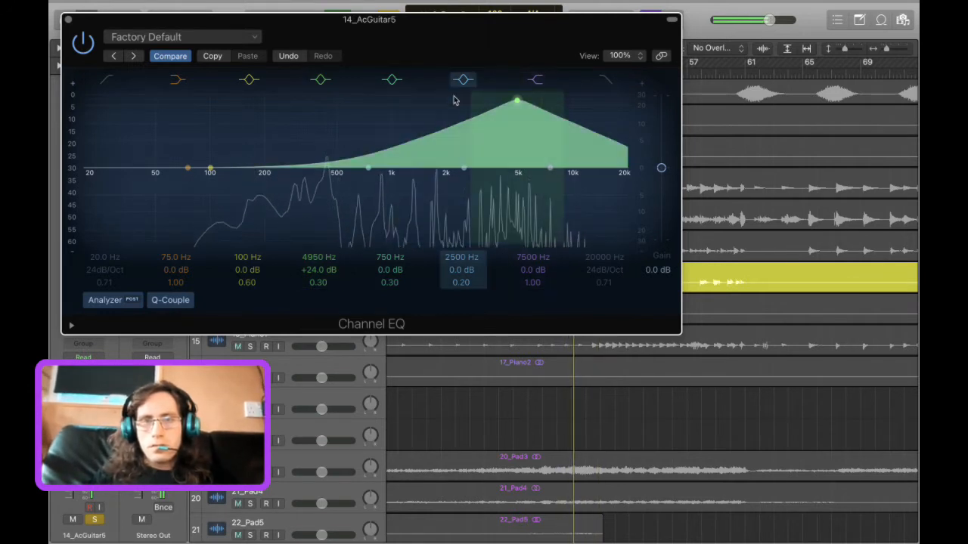
pyautogui.moveTo(565, 142); pyautogui.dragTo(520, 208)
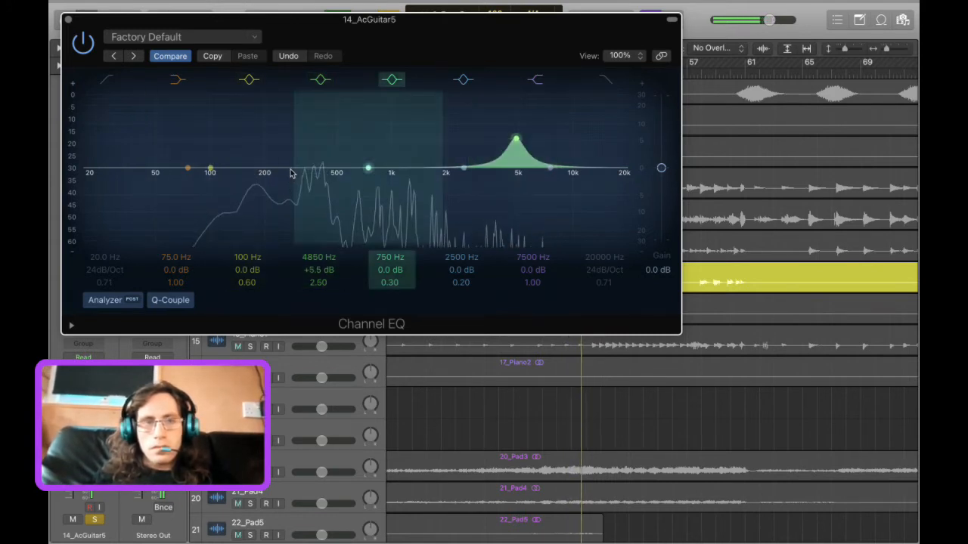
pyautogui.moveTo(340, 159); pyautogui.dragTo(321, 191)
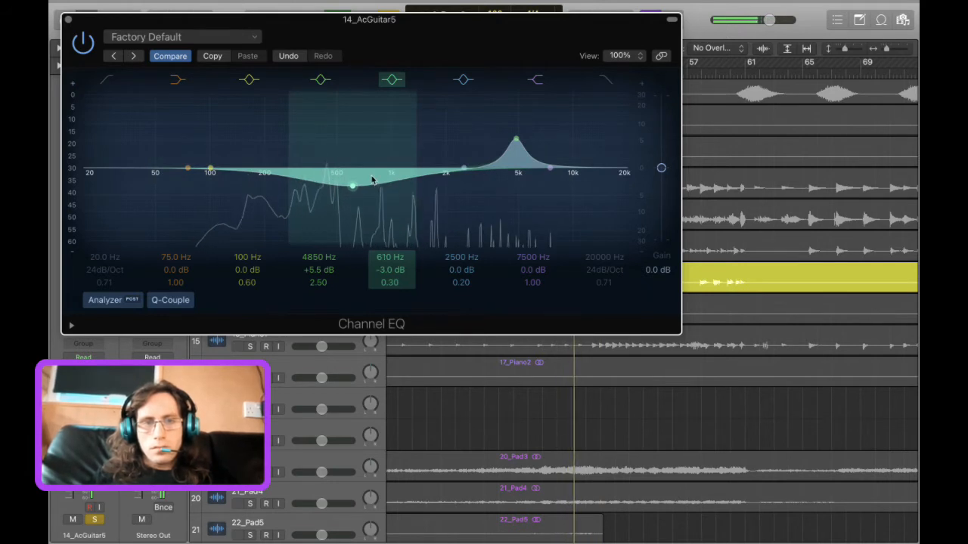
pyautogui.moveTo(415, 186); pyautogui.dragTo(403, 190)
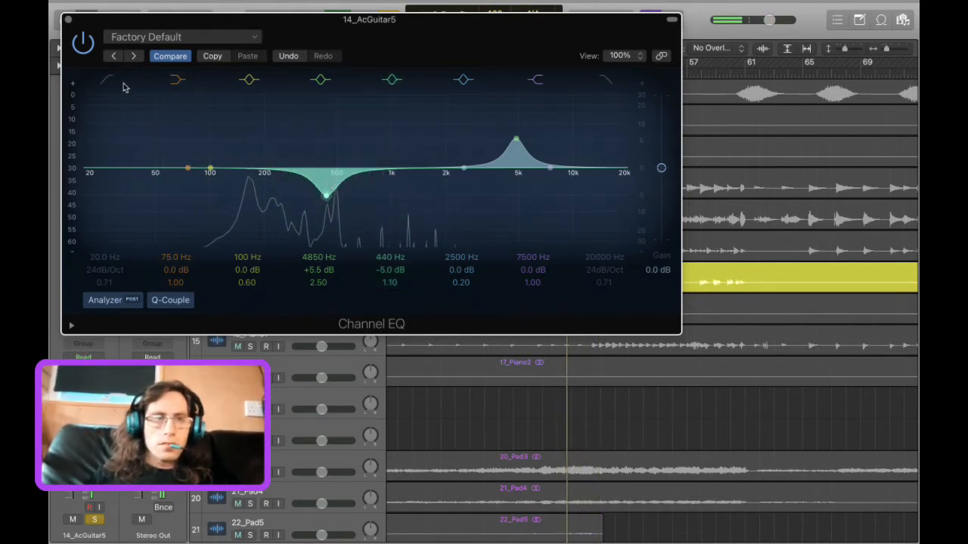
pyautogui.click(67, 19)
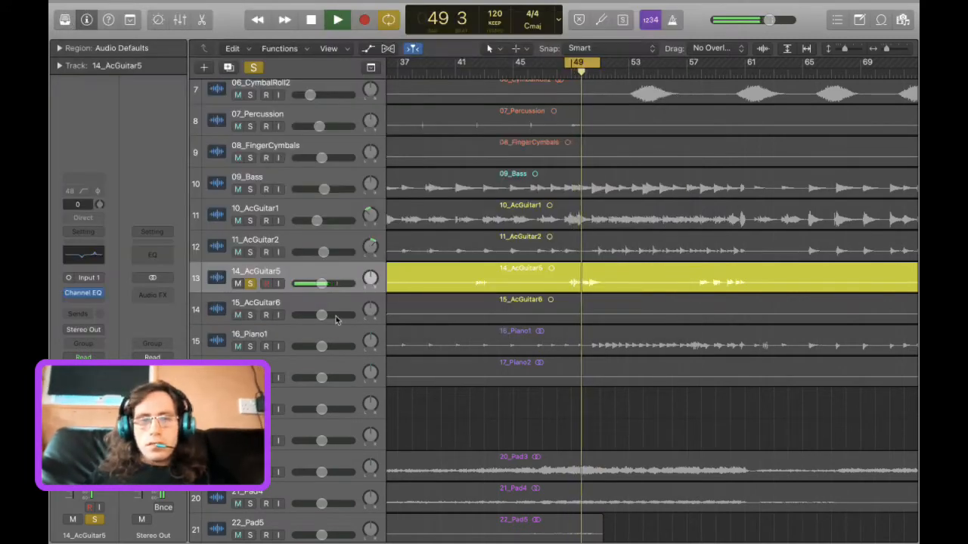
# Turn off the cycle range and solo all tracks from 01_Kick_1 through 14_AcGuitar5.
pyautogui.click(580, 65)
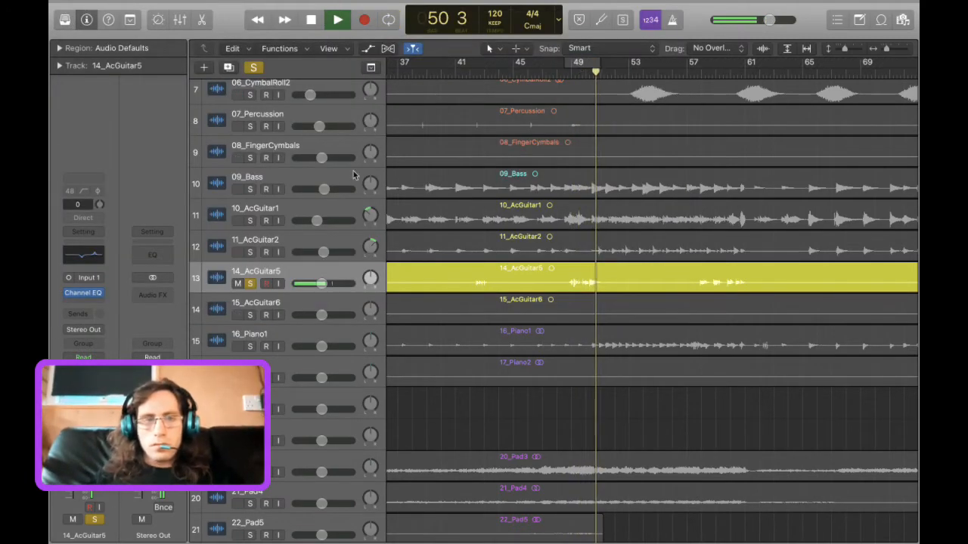
pyautogui.press('s')
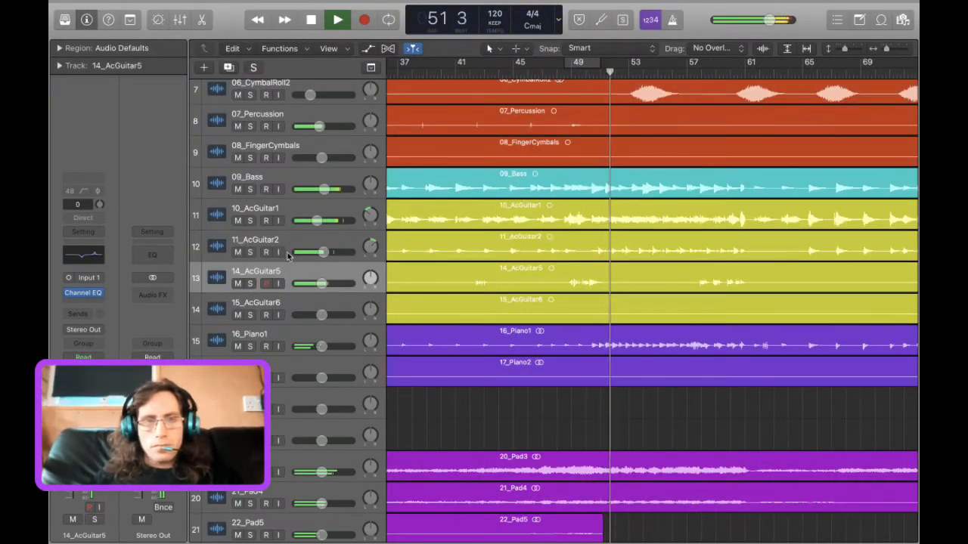
pyautogui.scroll(5, 287, 255)
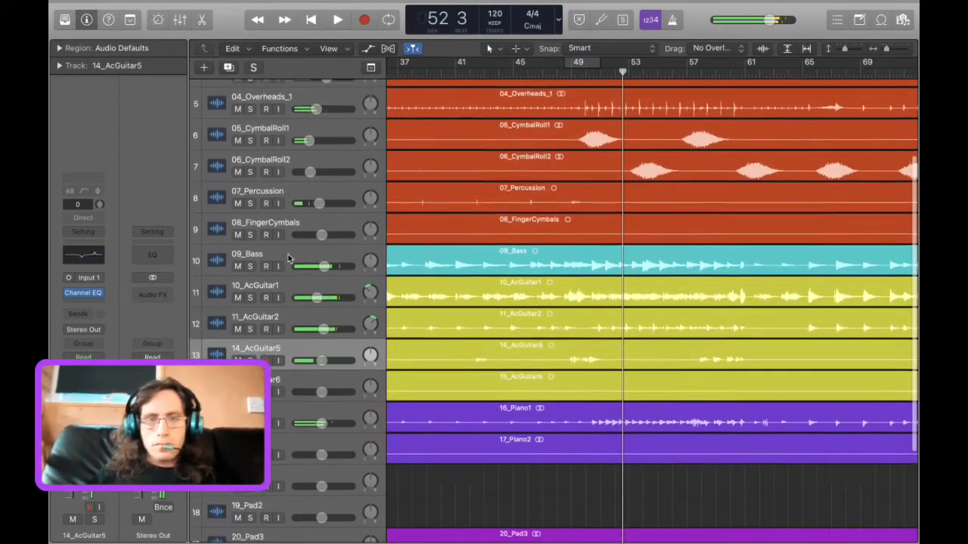
pyautogui.scroll(5, 383, 211)
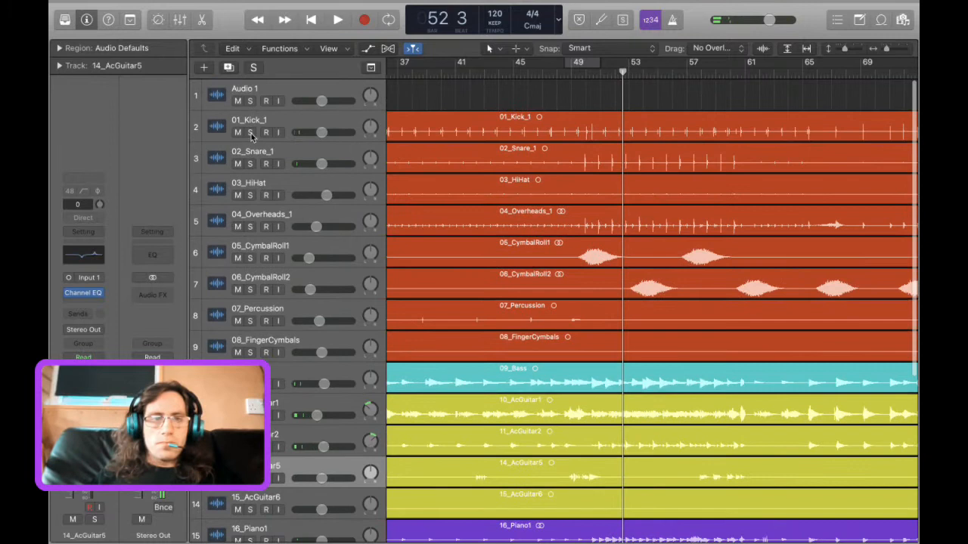
pyautogui.moveTo(250, 132); pyautogui.dragTo(250, 478)
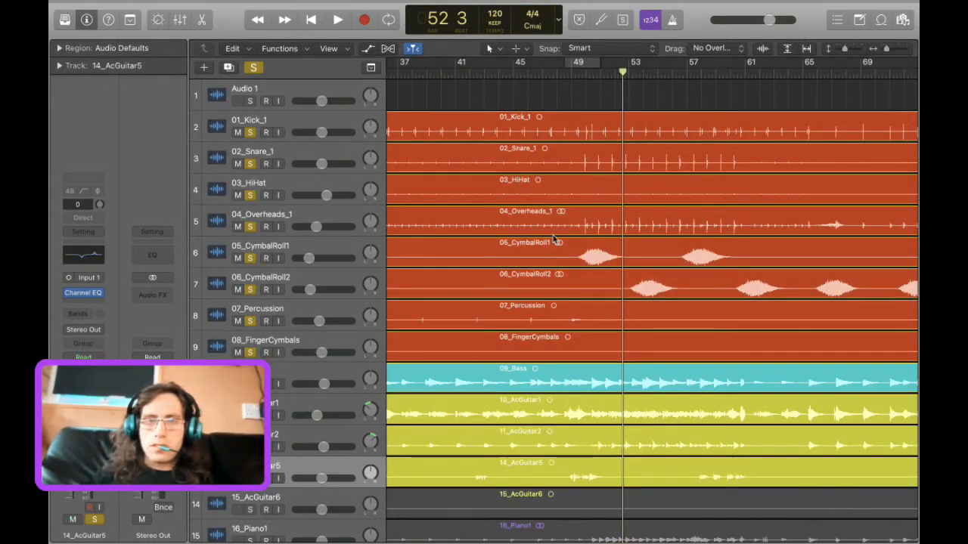
# Show the mixer, play the soloed mix around bar 49 and lower the 14_AcGuitar5 fader to -5.7 dB.
pyautogui.click(570, 75)
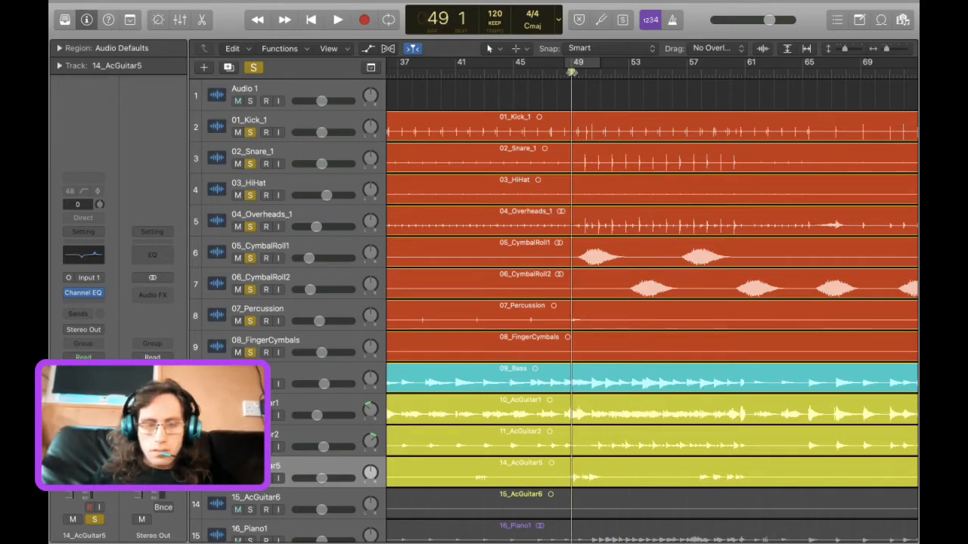
pyautogui.press('x')
pyautogui.press('space')
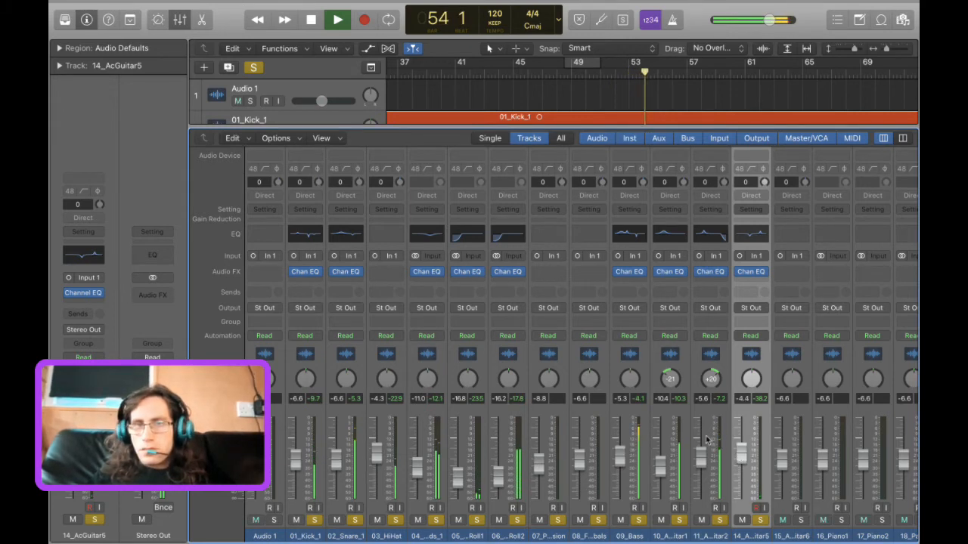
pyautogui.click(487, 71)
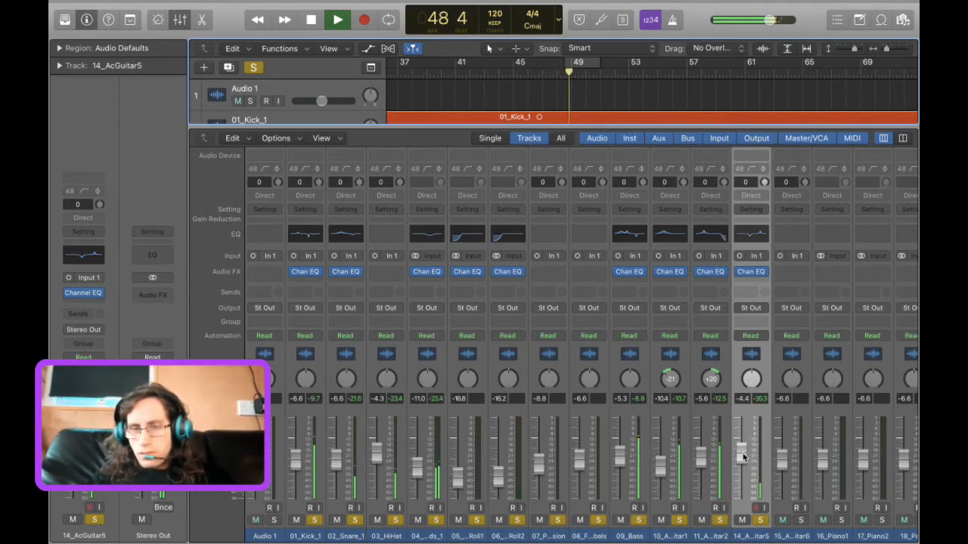
pyautogui.click(744, 457)
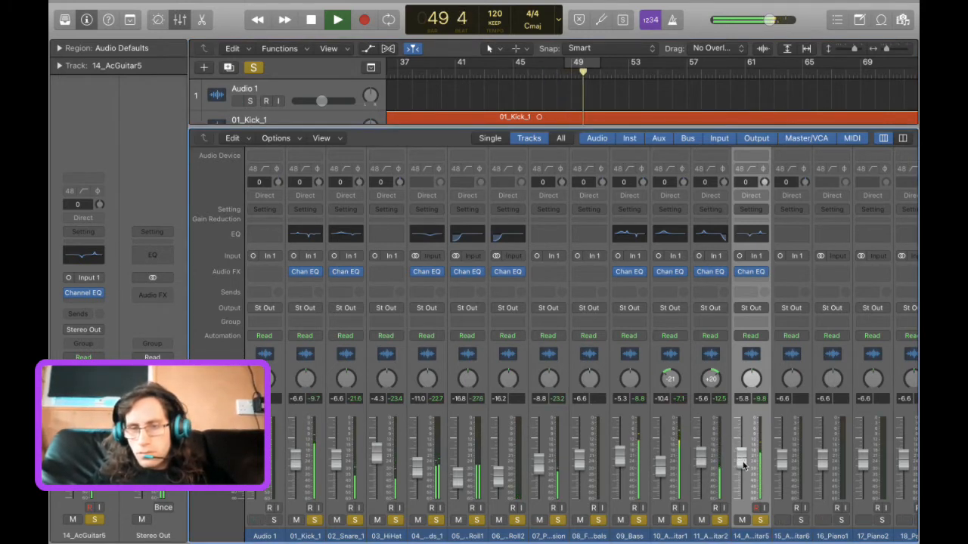
pyautogui.press('space')
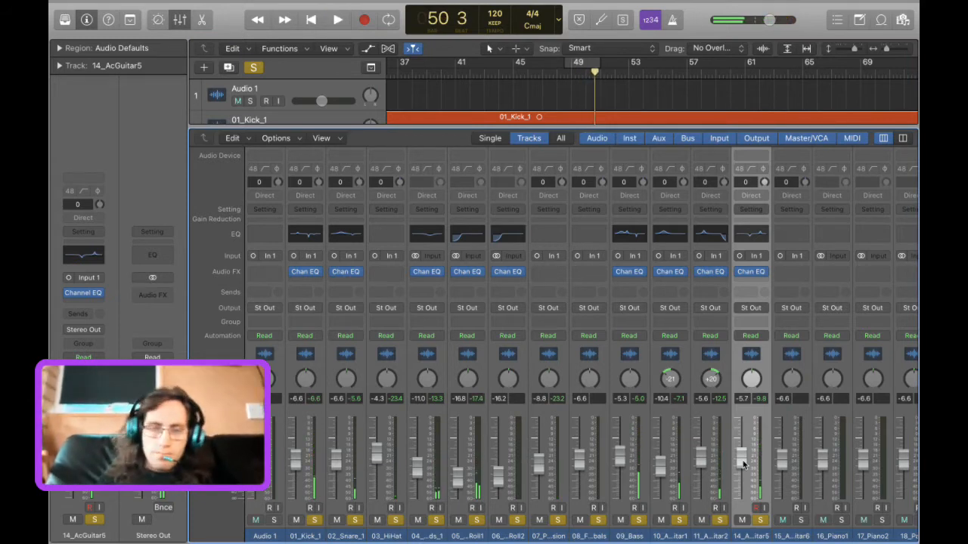
# Clear all solos, solo only 15_AcGuitar6 and hide the mixer.
pyautogui.click(796, 493)
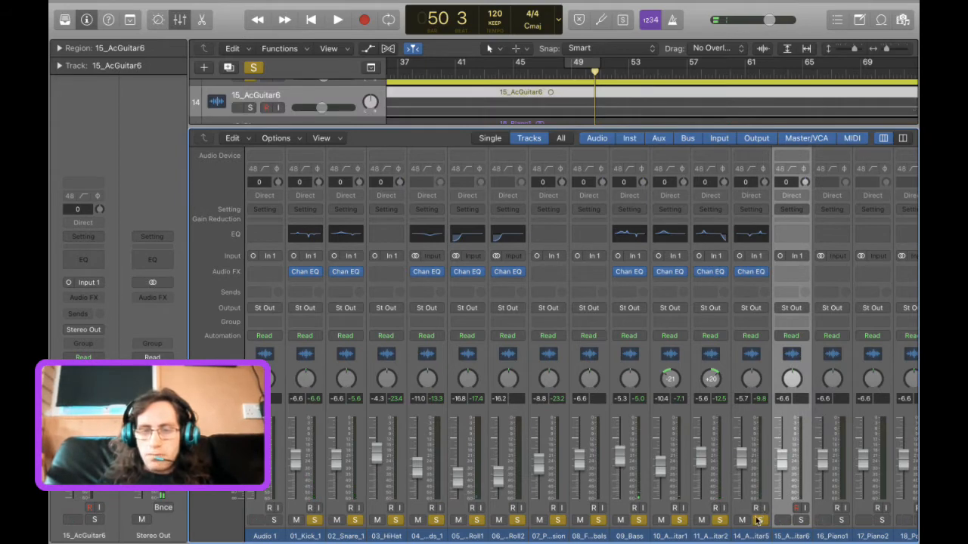
pyautogui.click(255, 68)
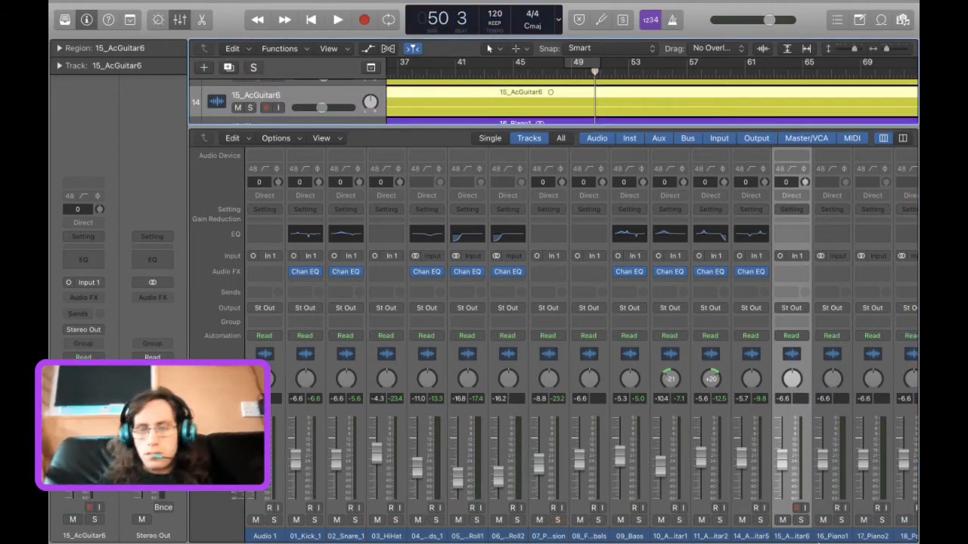
pyautogui.click(800, 520)
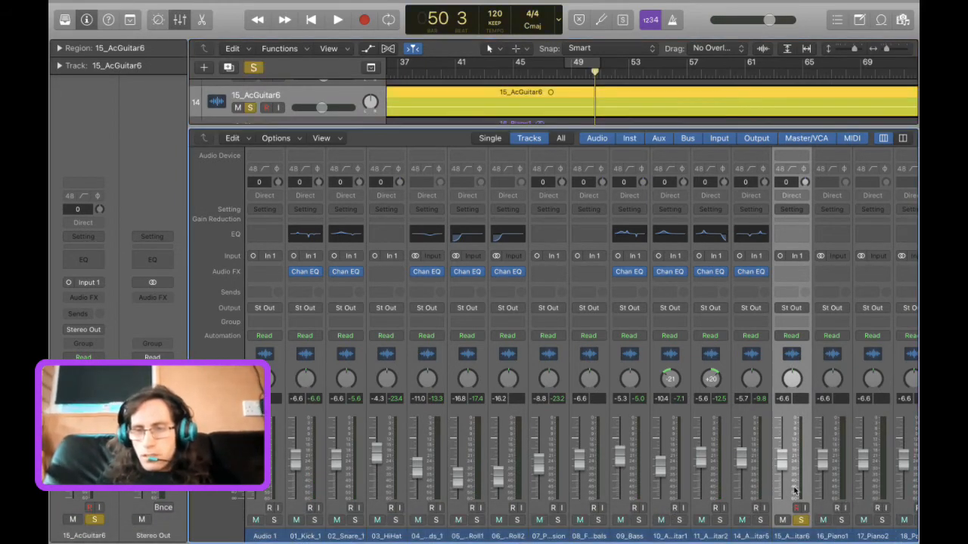
pyautogui.press('x')
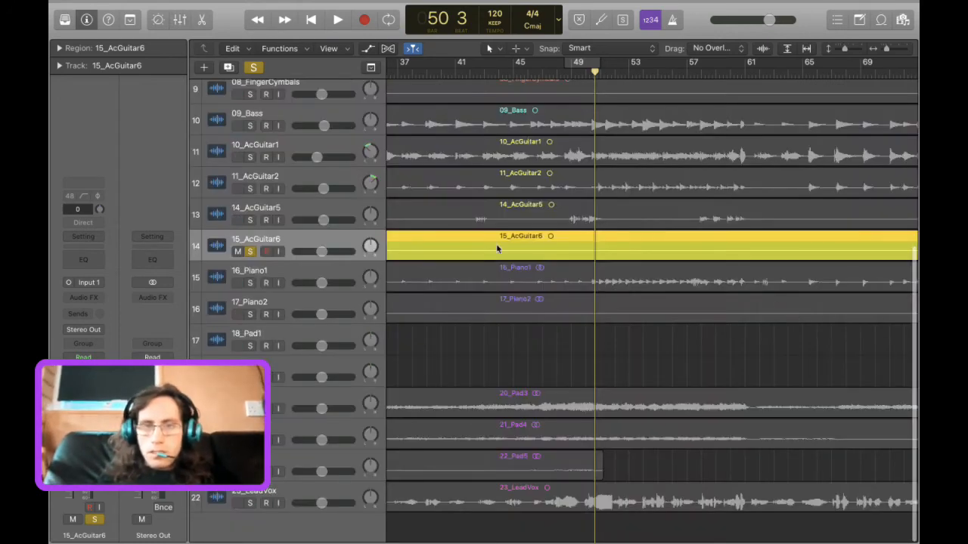
# Set a cycle range over the played part of 15_AcGuitar6, about bars 82 to 94, and listen to it.
pyautogui.hscroll(10, 454, 254)
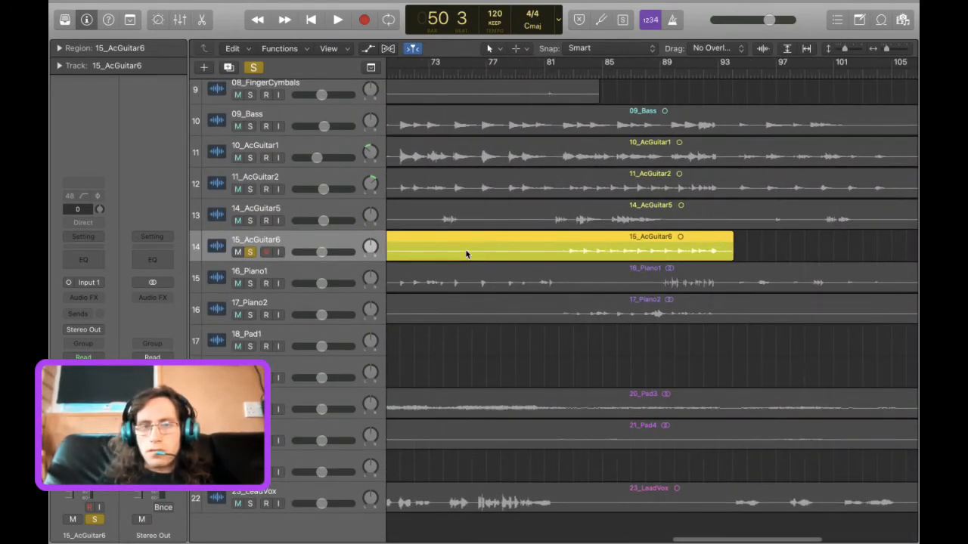
pyautogui.moveTo(573, 65); pyautogui.dragTo(731, 82)
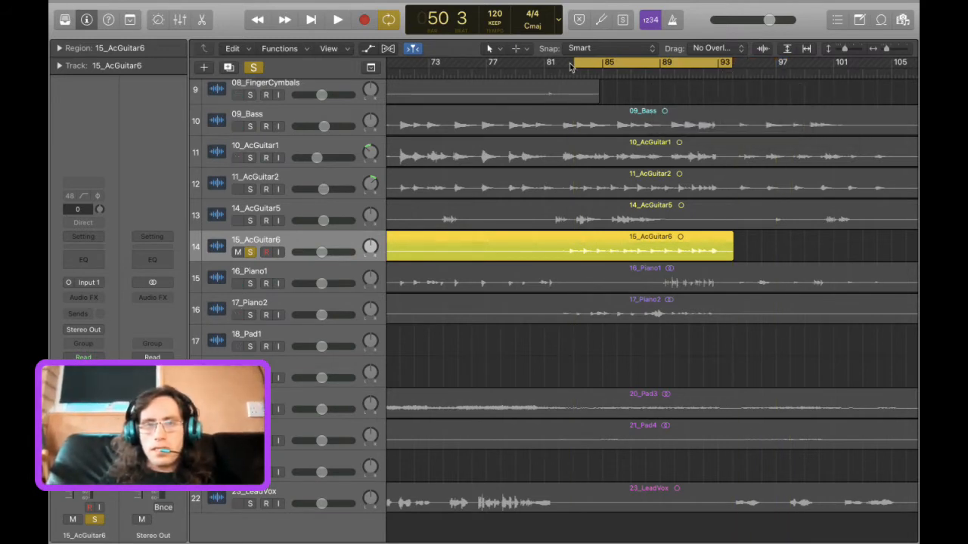
pyautogui.moveTo(571, 66); pyautogui.dragTo(562, 63)
pyautogui.press('space')
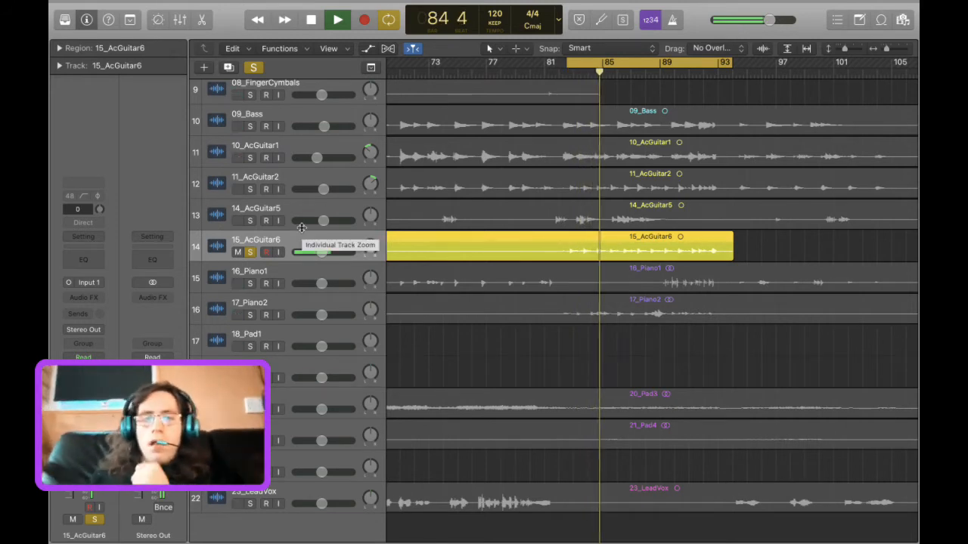
# Add 11_AcGuitar2 to the solo for comparison, unsolo 15_AcGuitar6 and stop playback.
pyautogui.click(250, 189)
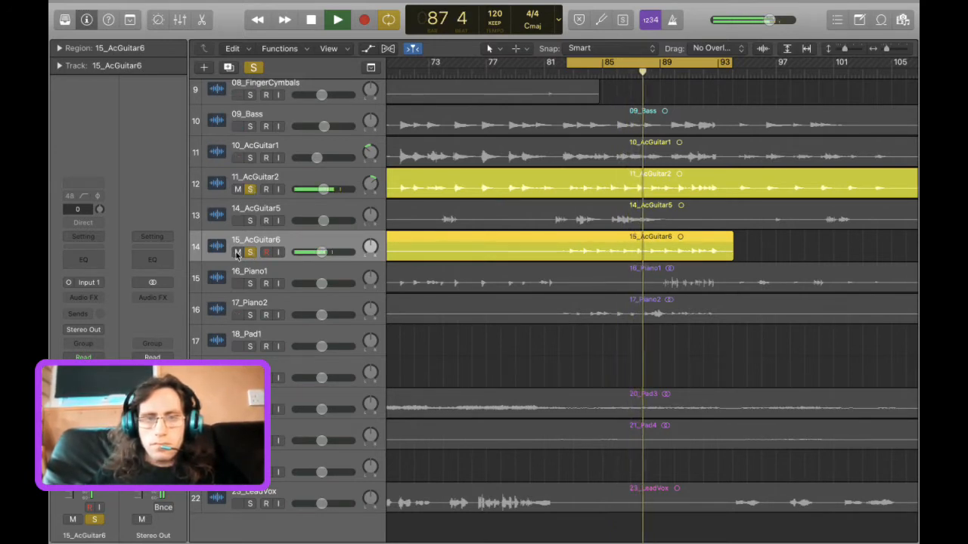
pyautogui.click(250, 252)
pyautogui.press('space')
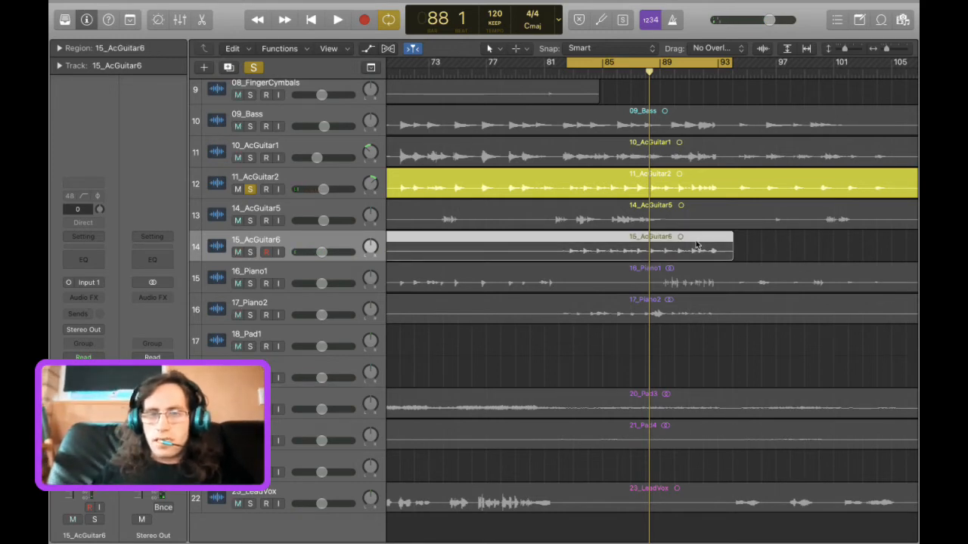
# Delete the 15_AcGuitar6 region together with its track.
pyautogui.press('Delete')
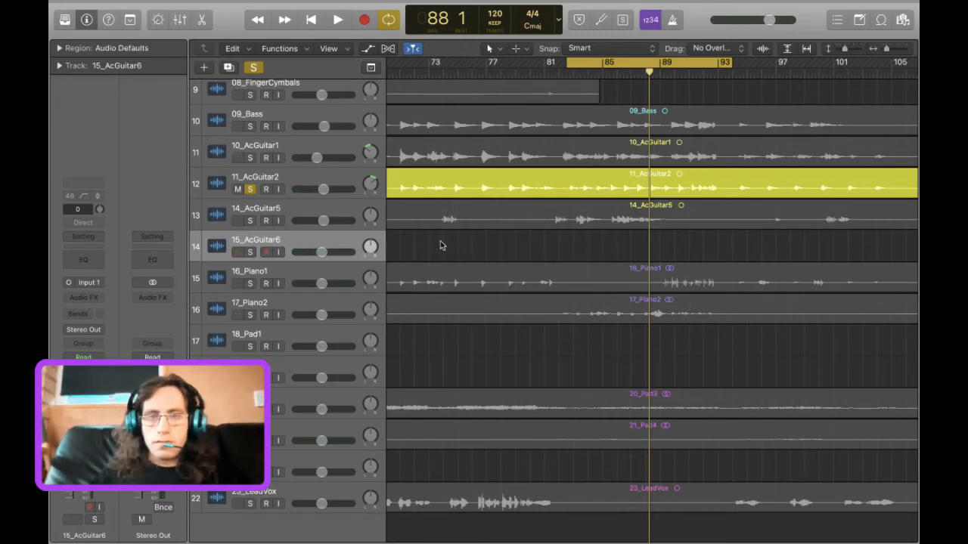
pyautogui.press('Delete')
pyautogui.hscroll(-4, 527, 331)
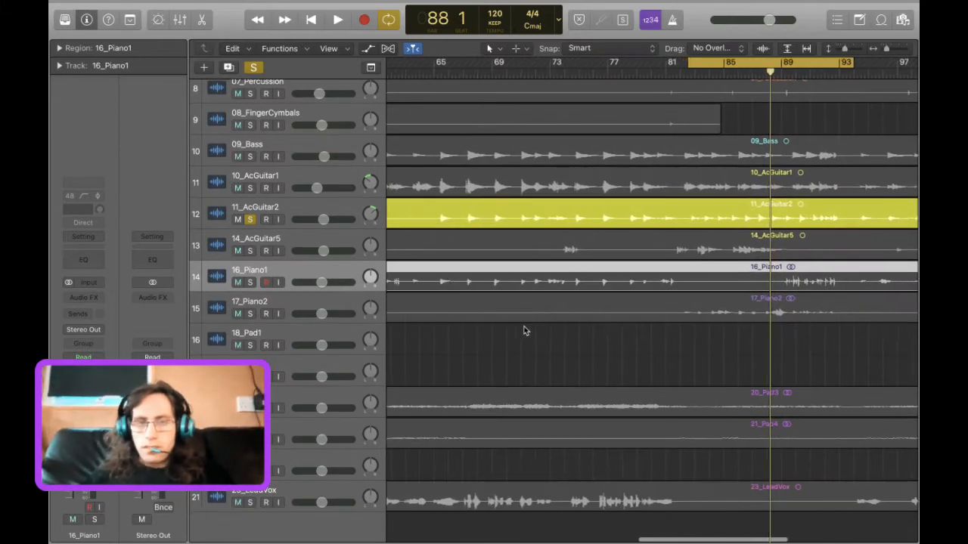
# Move the playhead to bar 17, solo 16_Piano1 in place of 11_AcGuitar2 and start playback.
pyautogui.hscroll(-5, 526, 331)
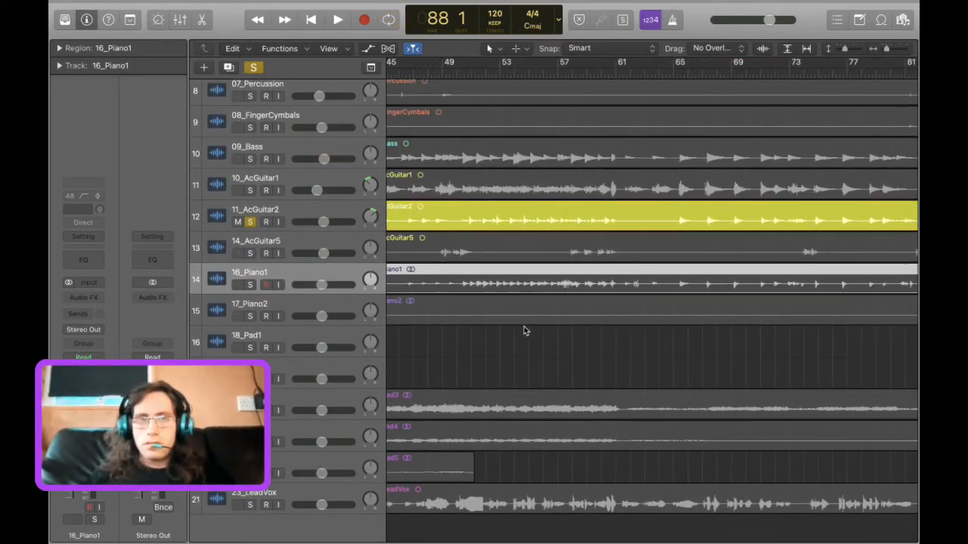
pyautogui.hscroll(-10, 490, 335)
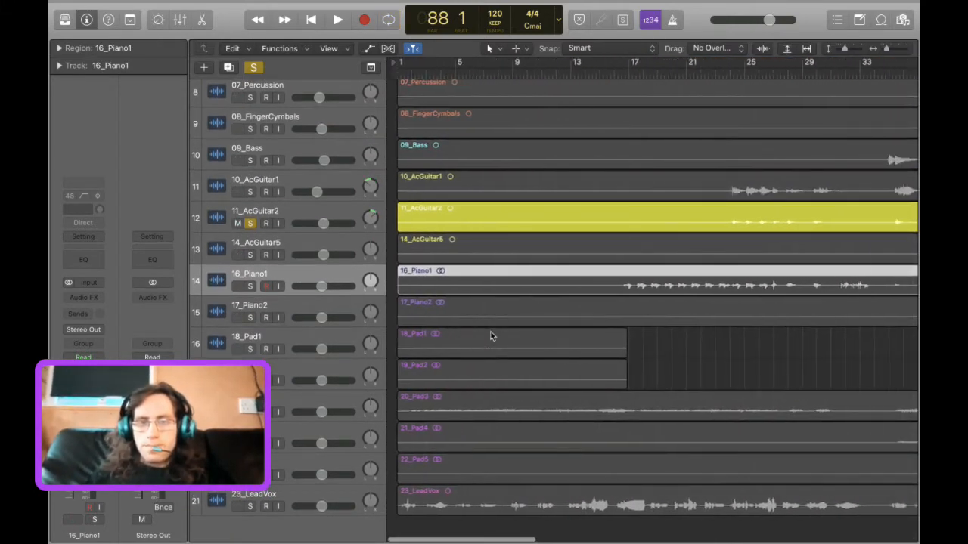
pyautogui.click(616, 72)
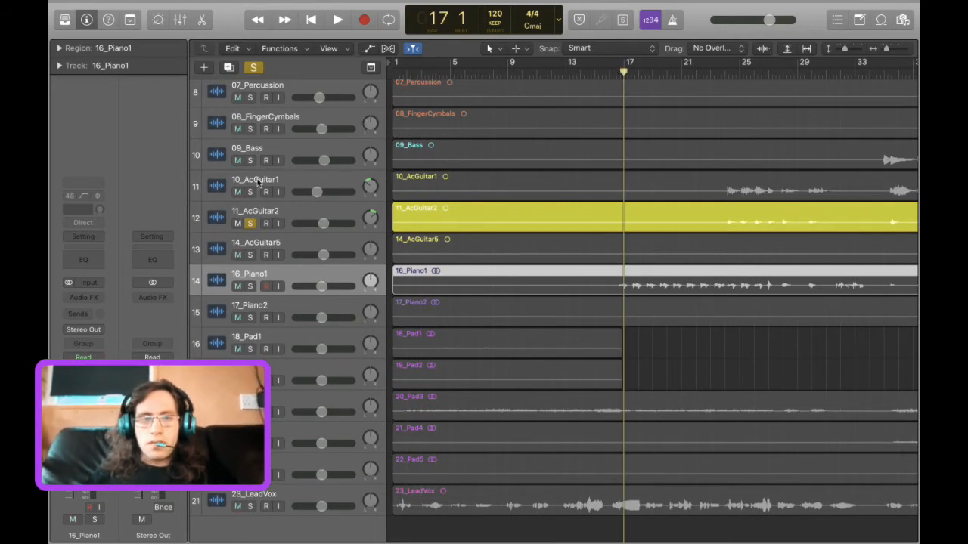
pyautogui.click(249, 286)
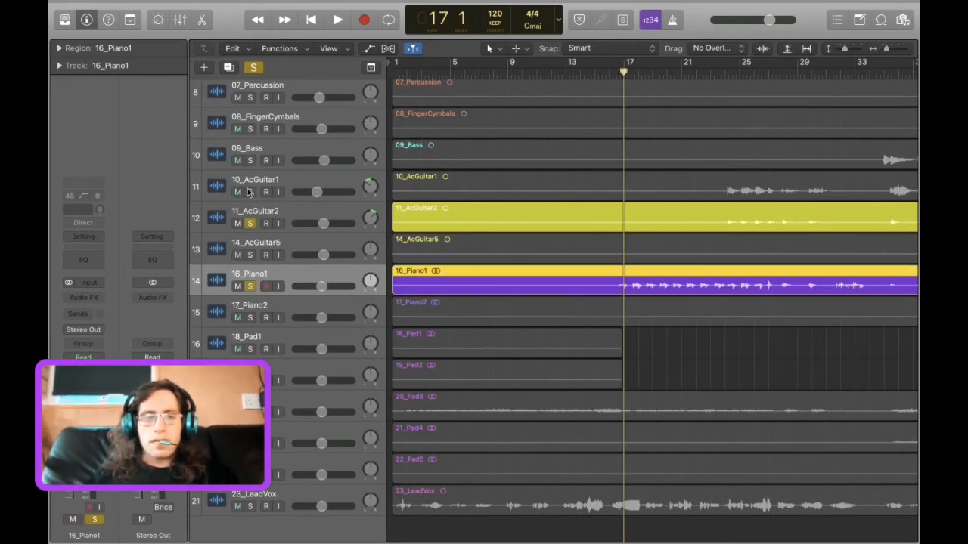
pyautogui.click(251, 223)
pyautogui.press('space')
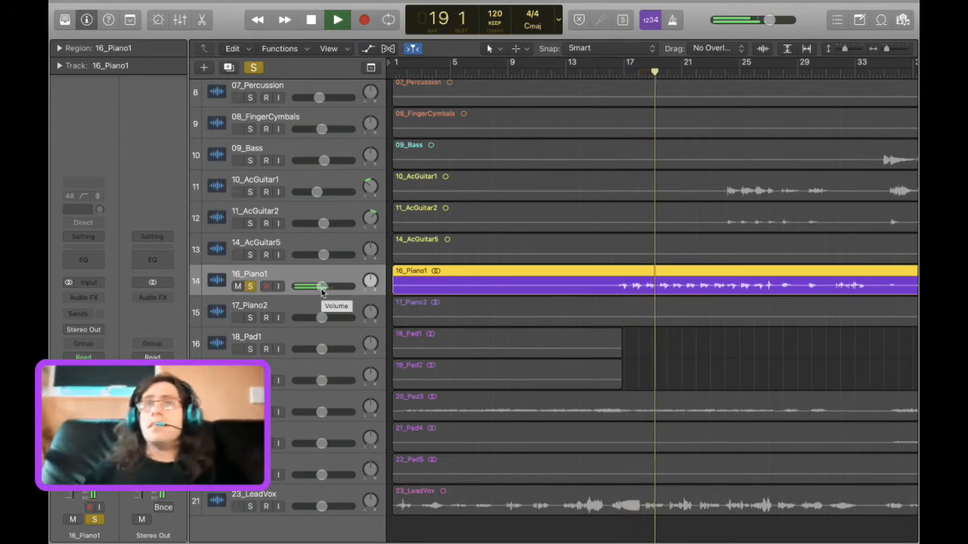
# Equalize 16_Piano1 with a Channel EQ: -6.0 dB at 290 Hz, -0.5 dB at 730 Hz and +4.0 dB at 2350 Hz with Q 1.70.
pyautogui.click(94, 265)
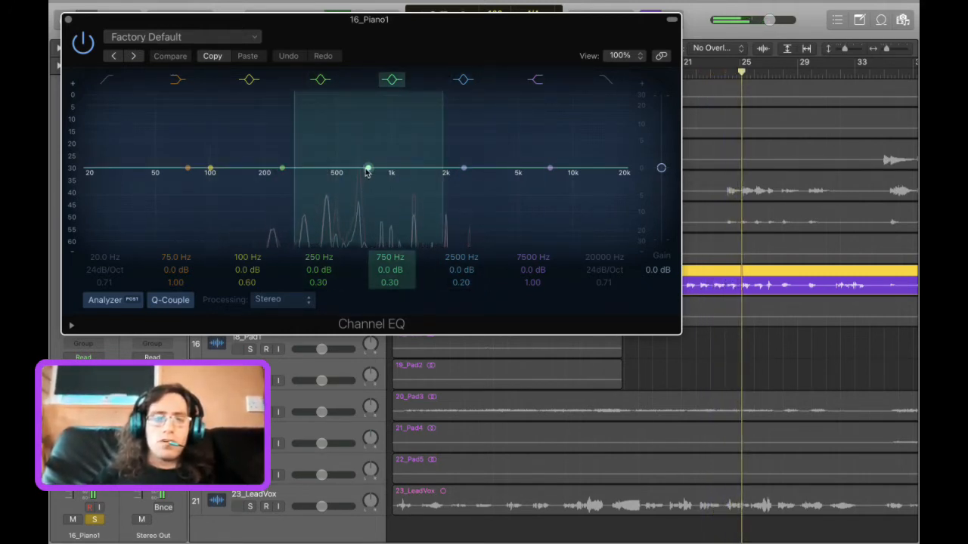
pyautogui.moveTo(367, 168)
pyautogui.mouseDown()
pyautogui.moveTo(355, 181)
pyautogui.moveTo(365, 174)
pyautogui.mouseUp()
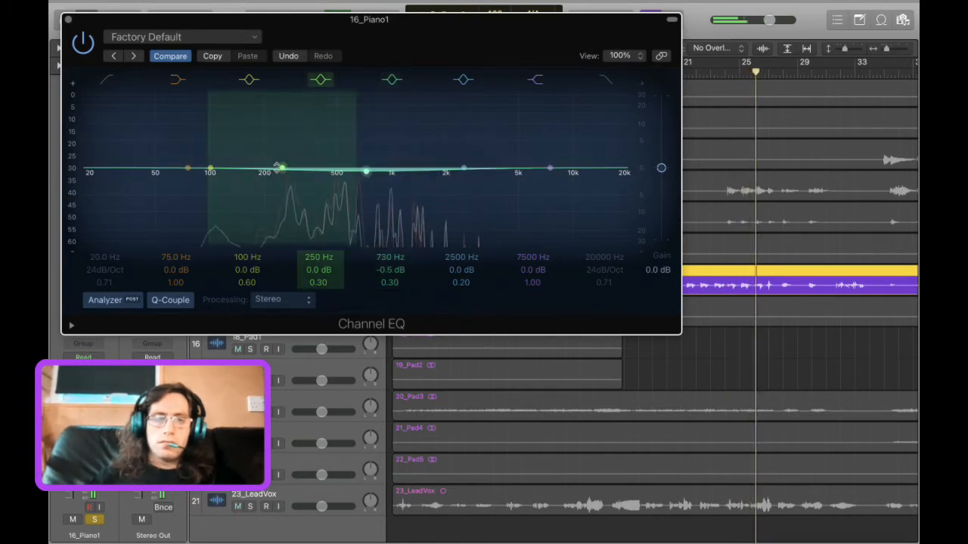
pyautogui.moveTo(281, 168); pyautogui.dragTo(289, 193)
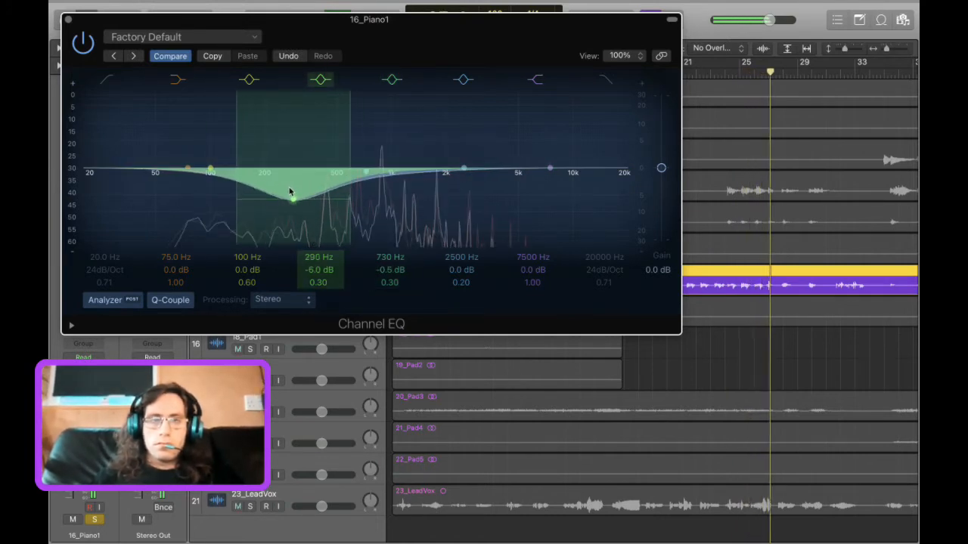
pyautogui.moveTo(451, 158); pyautogui.dragTo(461, 147)
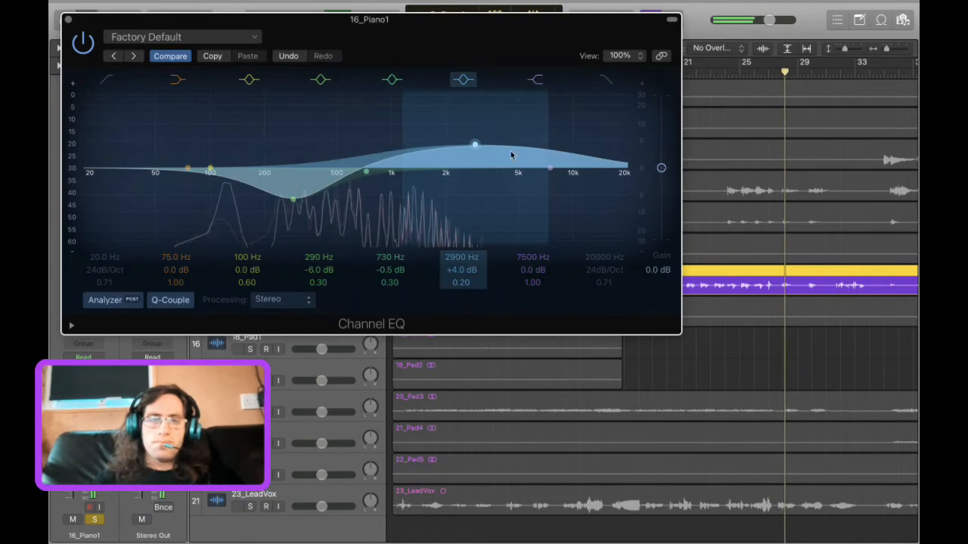
pyautogui.moveTo(546, 156); pyautogui.dragTo(449, 117)
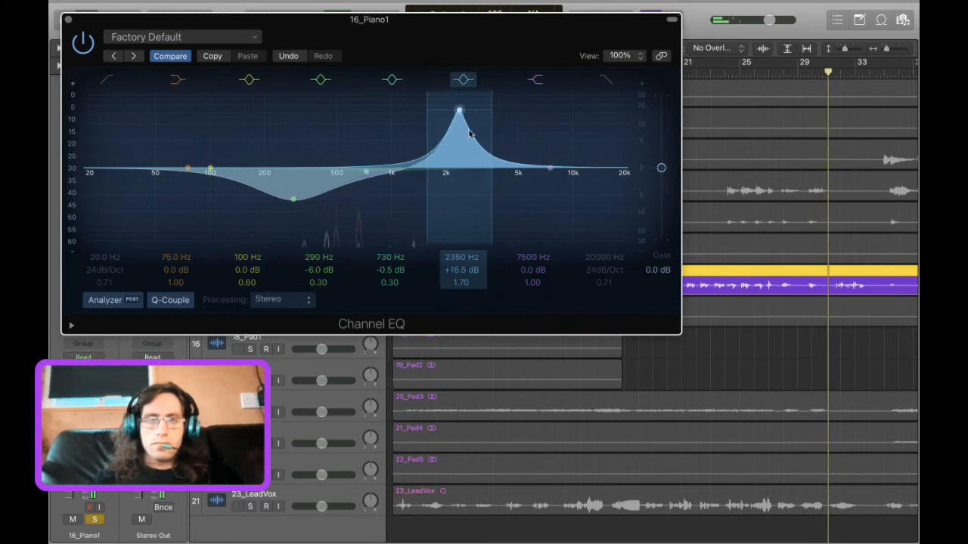
pyautogui.moveTo(486, 150); pyautogui.dragTo(460, 191)
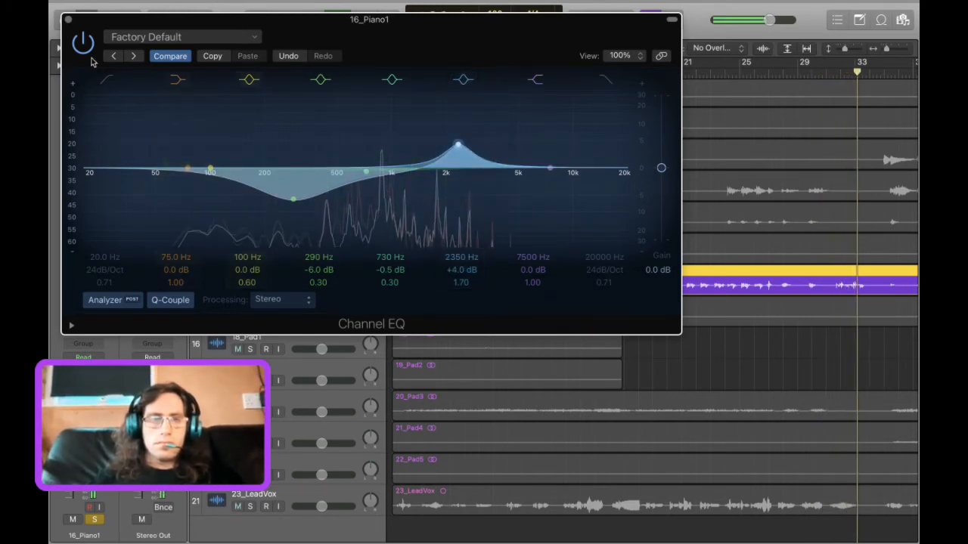
pyautogui.click(68, 20)
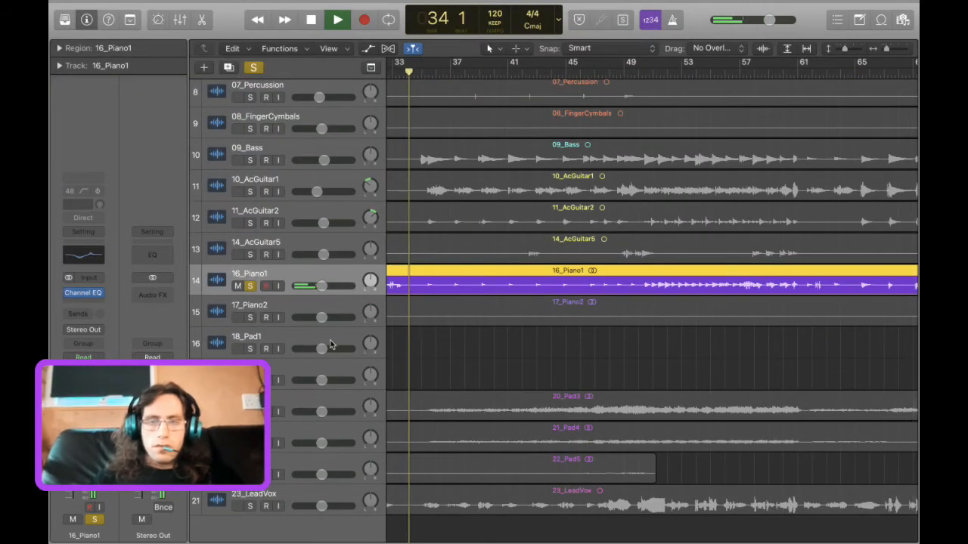
# Solo 17_Piano2 in place of 16_Piano1, play it from bar 83 and select its track.
pyautogui.press('space')
pyautogui.hscroll(10, 529, 374)
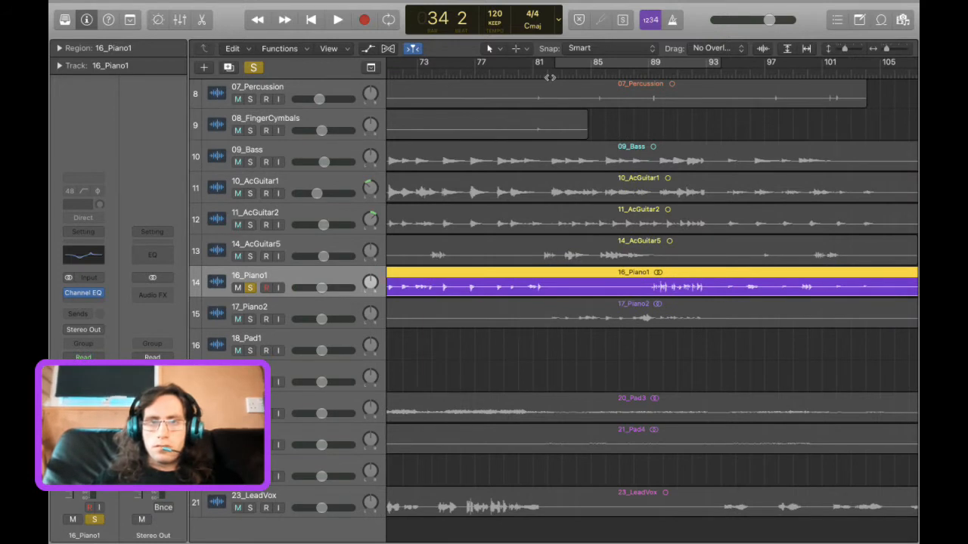
pyautogui.click(559, 73)
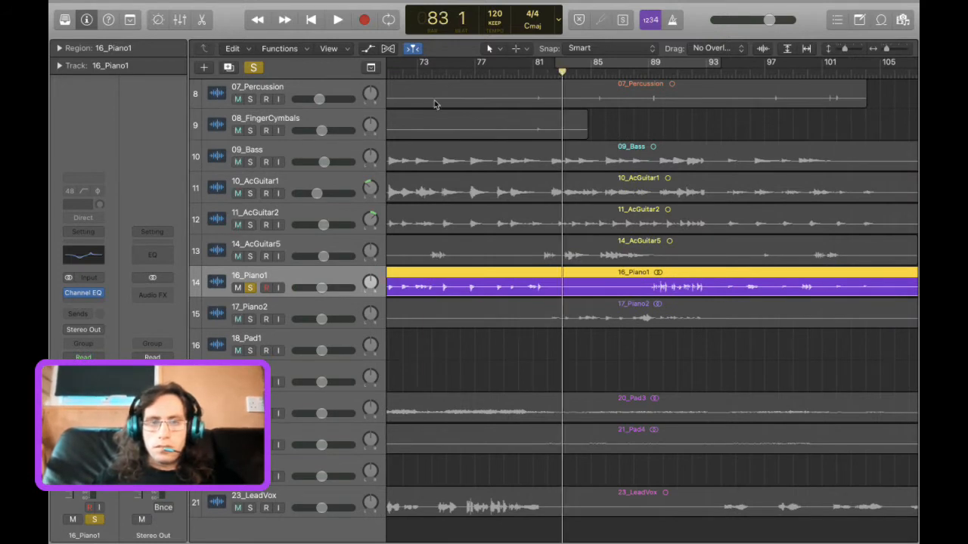
pyautogui.click(249, 319)
pyautogui.click(248, 286)
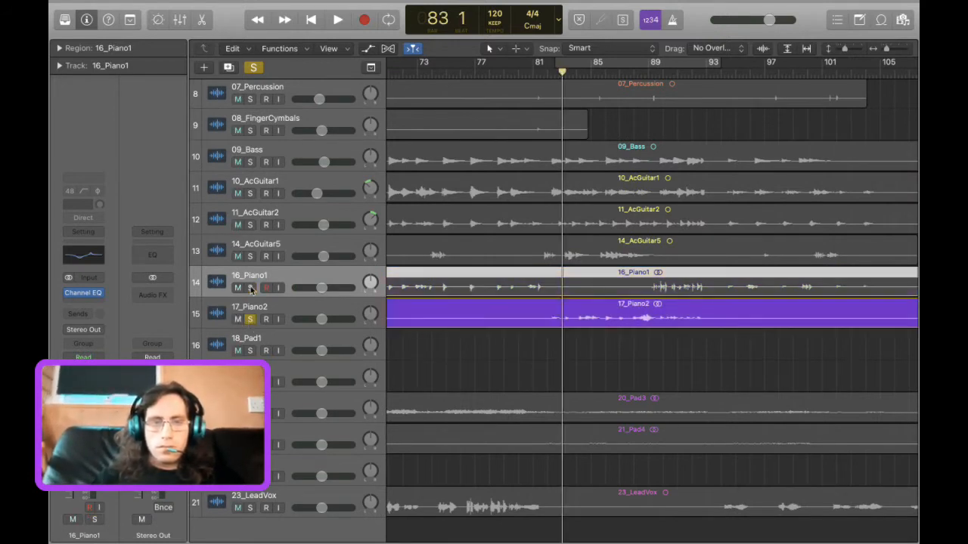
pyautogui.press('space')
pyautogui.click(290, 322)
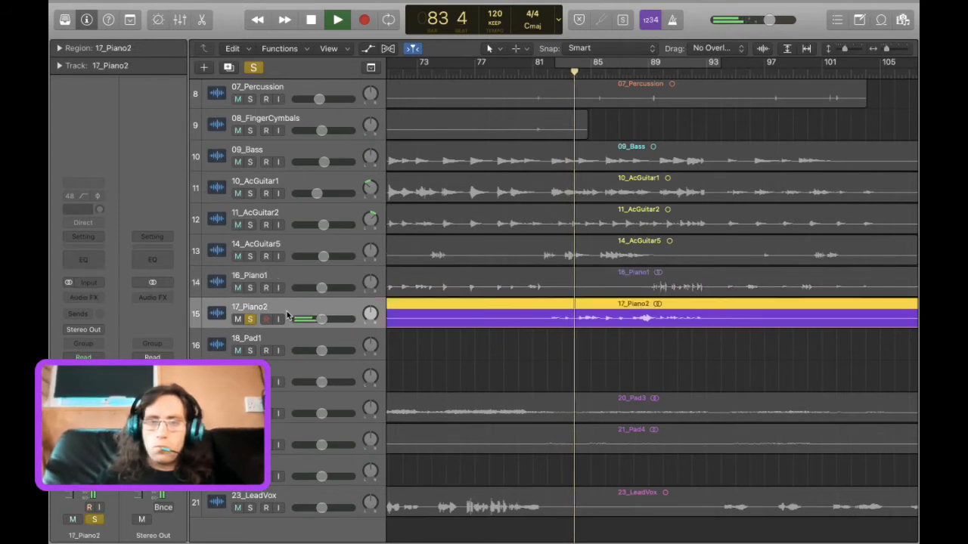
# Equalize 17_Piano2 with a Channel EQ: +2.0 dB at 225 Hz with Q 1.70 and +5.0 dB at 2150 Hz with Q 2.10.
pyautogui.click(90, 263)
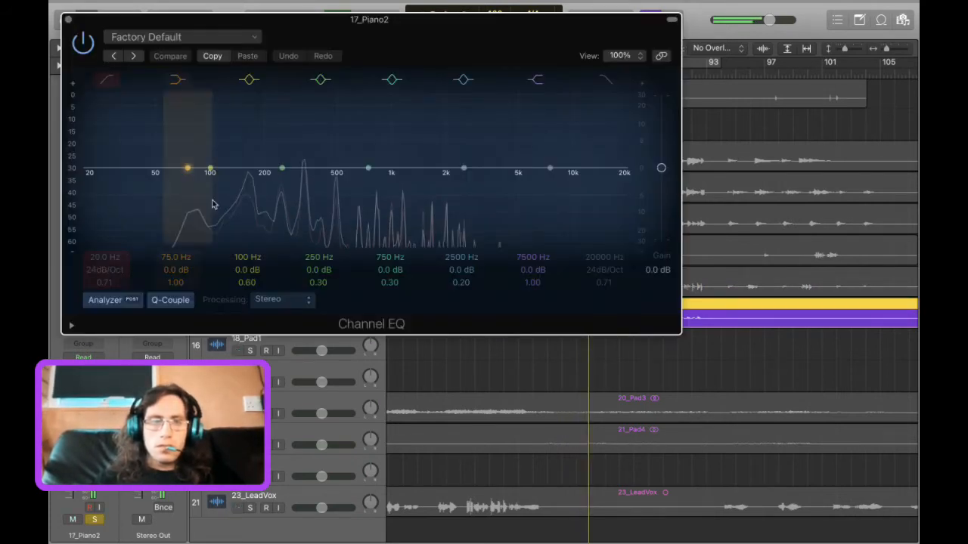
pyautogui.moveTo(292, 160); pyautogui.dragTo(263, 171)
pyautogui.click(463, 167)
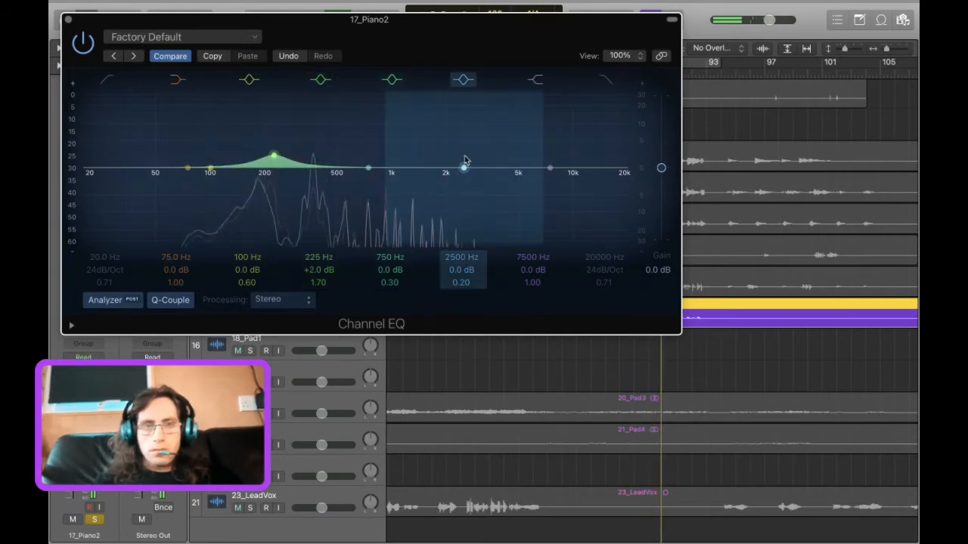
pyautogui.moveTo(465, 162); pyautogui.dragTo(455, 141)
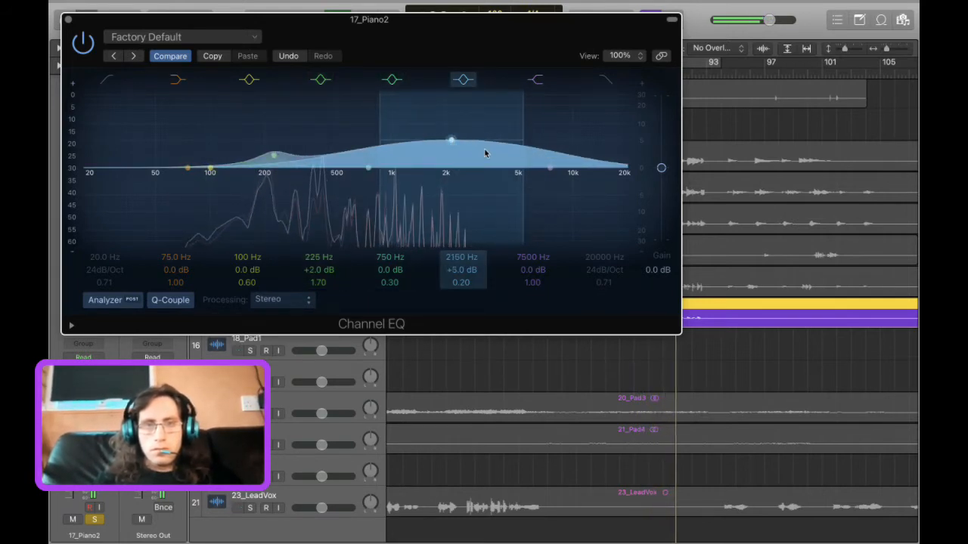
pyautogui.moveTo(527, 157); pyautogui.dragTo(501, 158)
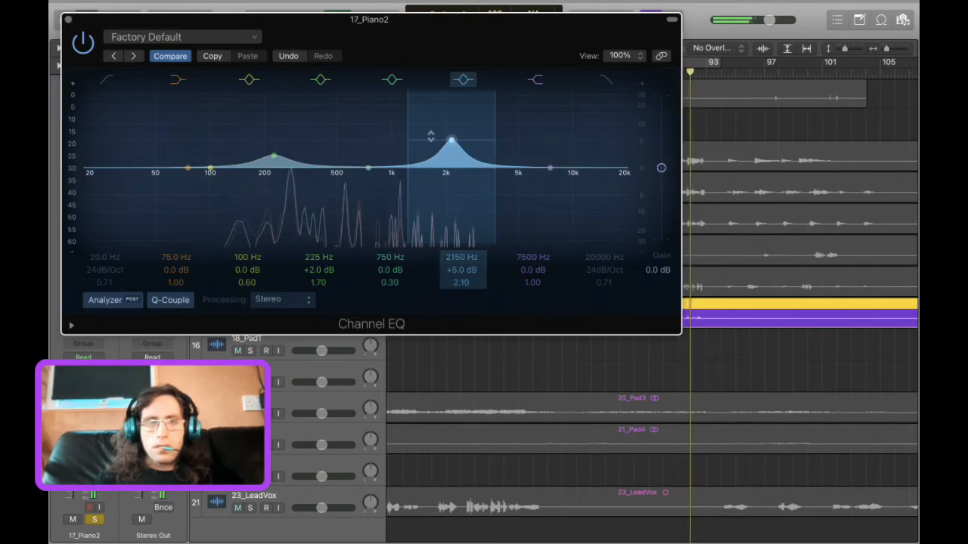
pyautogui.click(69, 21)
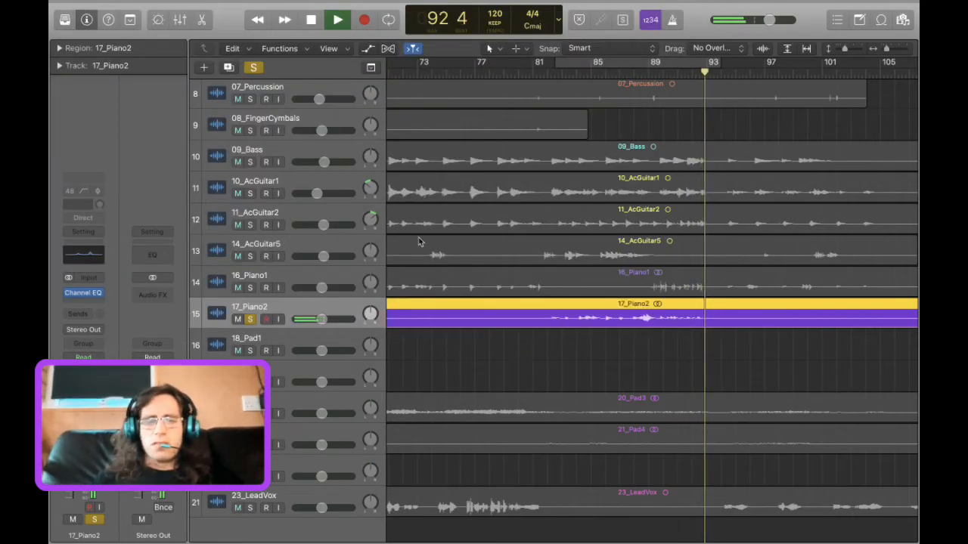
# Clear the 17_Piano2 solo, then solo 20_Pad3 and start playback.
pyautogui.click(251, 320)
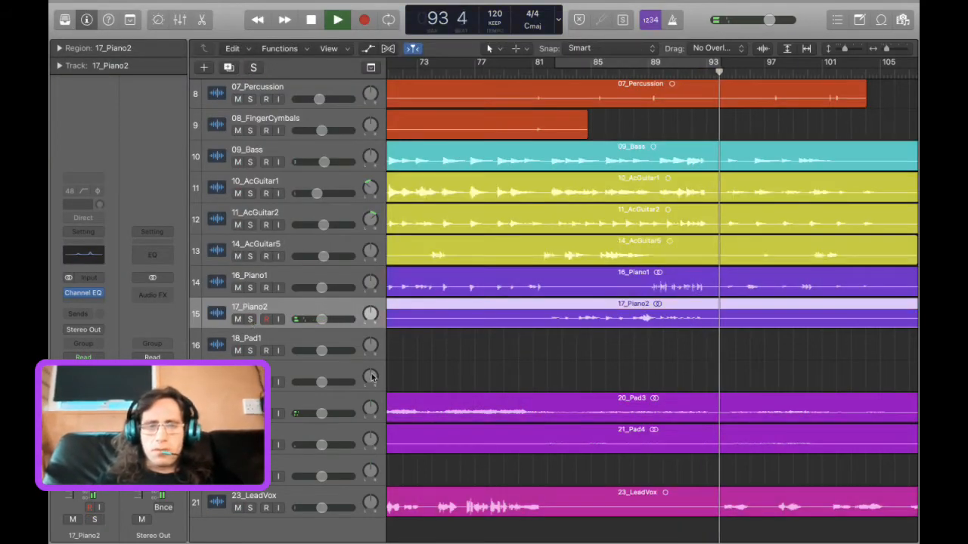
pyautogui.hscroll(-15, 475, 378)
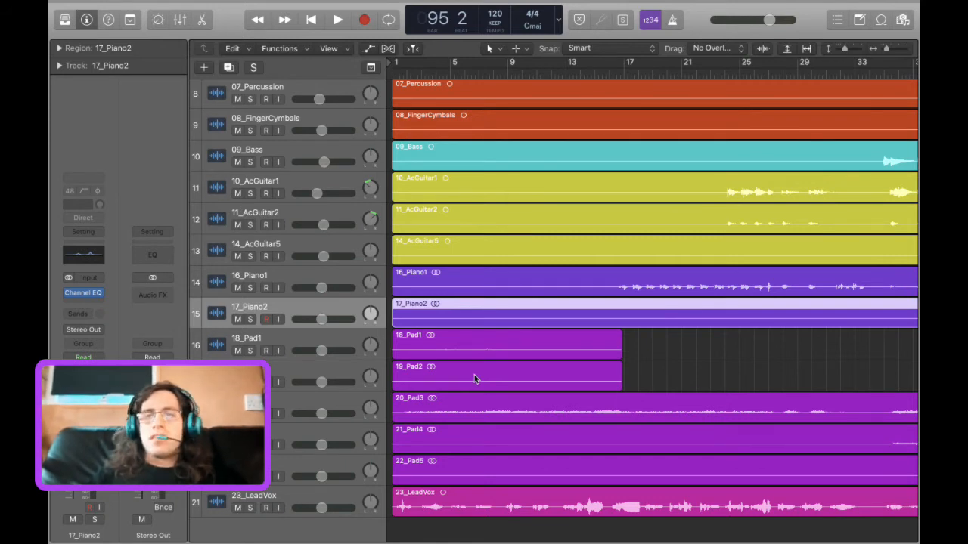
pyautogui.click(286, 400)
pyautogui.press('s')
pyautogui.press('space')
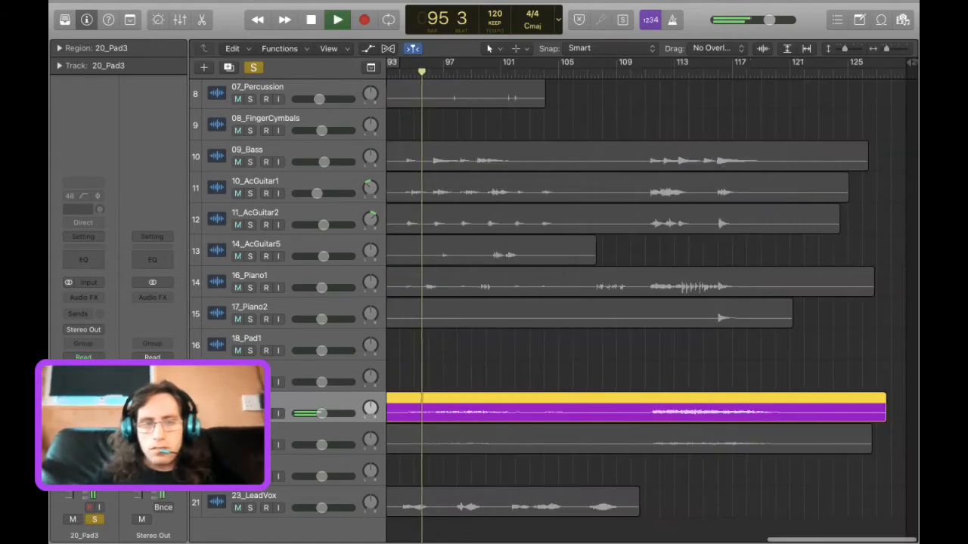
# Restart playback from bar 1 and raise the volume of 20_Pad3 slightly.
pyautogui.hscroll(-15, 609, 359)
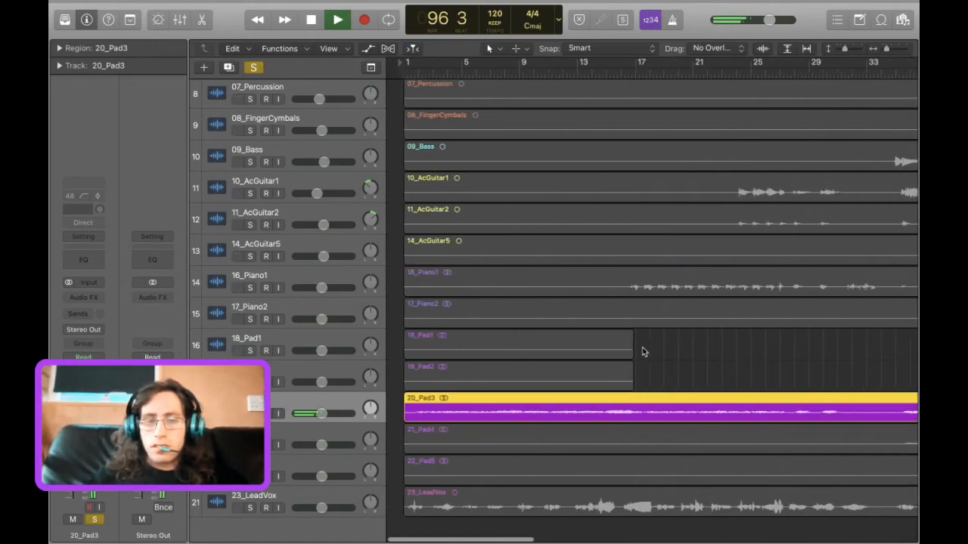
pyautogui.press('Return')
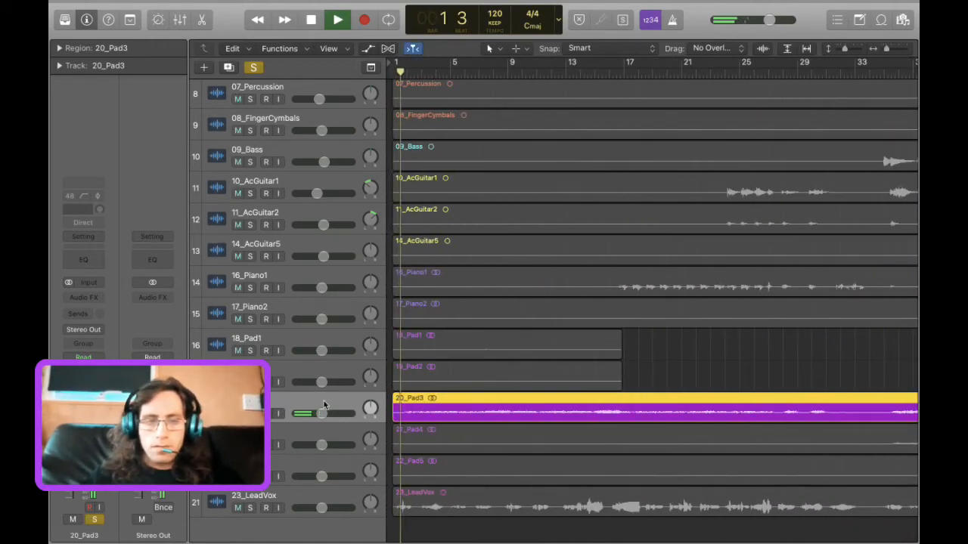
pyautogui.moveTo(322, 413); pyautogui.dragTo(329, 413)
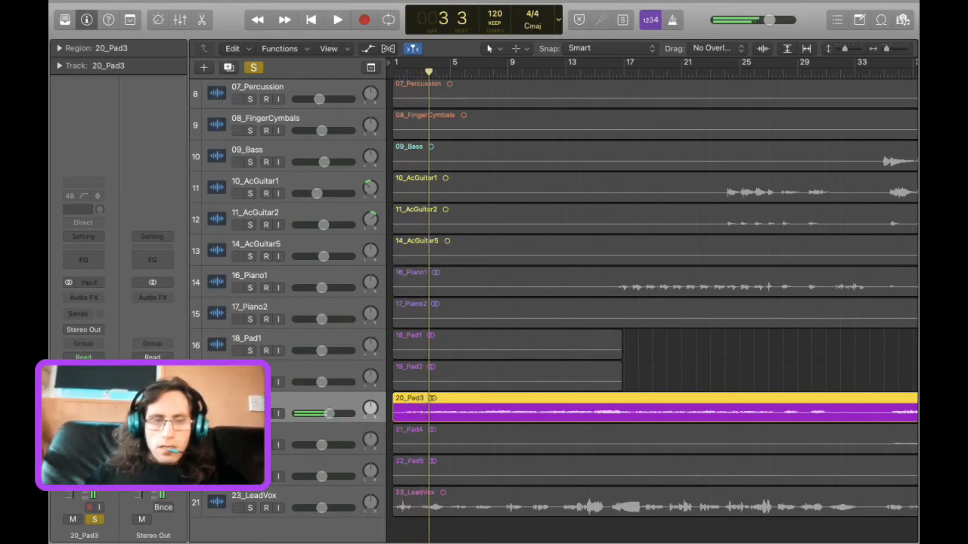
# Switch the solo from 20_Pad3 to 23_LeadVox and select the vocal track.
pyautogui.press('s')
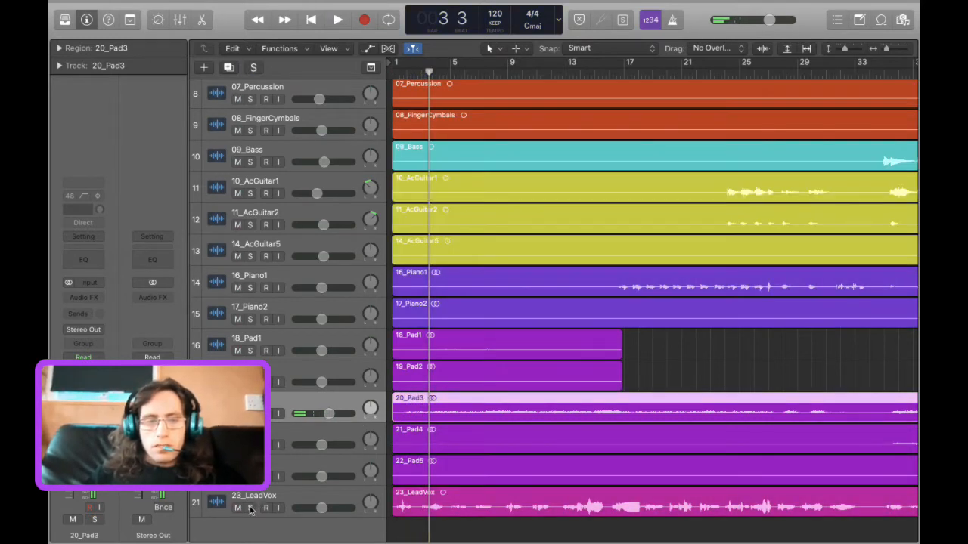
pyautogui.click(249, 508)
pyautogui.click(287, 495)
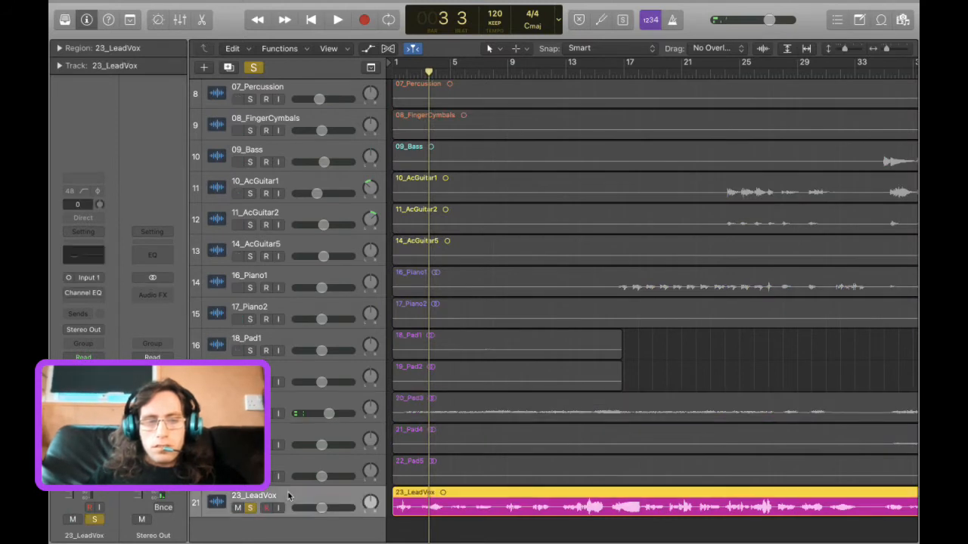
pyautogui.click(84, 297)
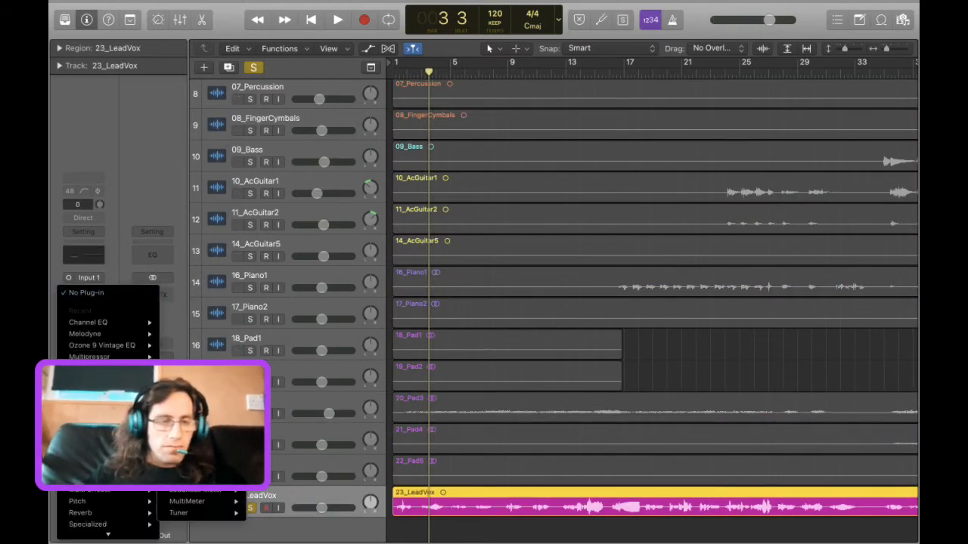
pyautogui.moveTo(126, 530)
pyautogui.moveTo(211, 533)
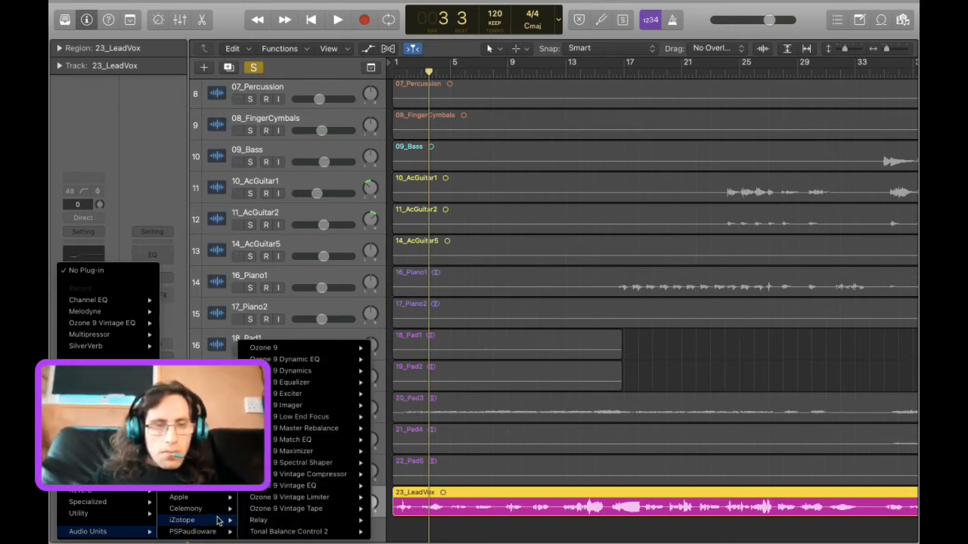
pyautogui.click(184, 349)
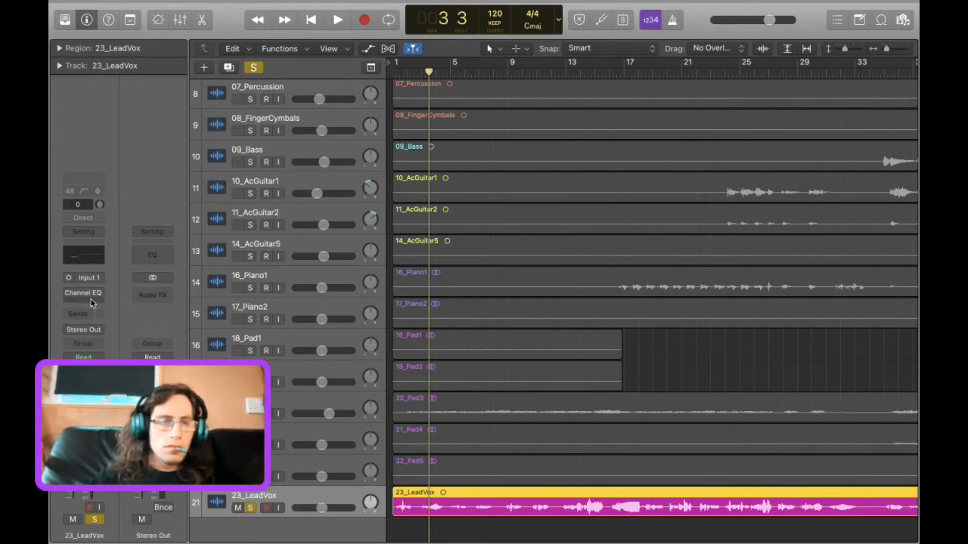
# Open the existing Channel EQ on 23_LeadVox, bypass it and play the soloed vocal.
pyautogui.moveTo(96, 296)
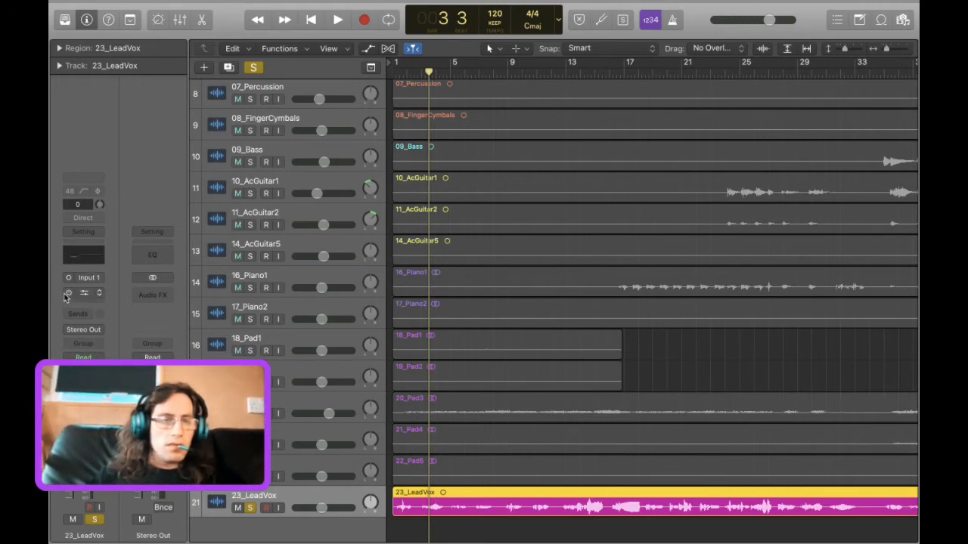
pyautogui.click(75, 294)
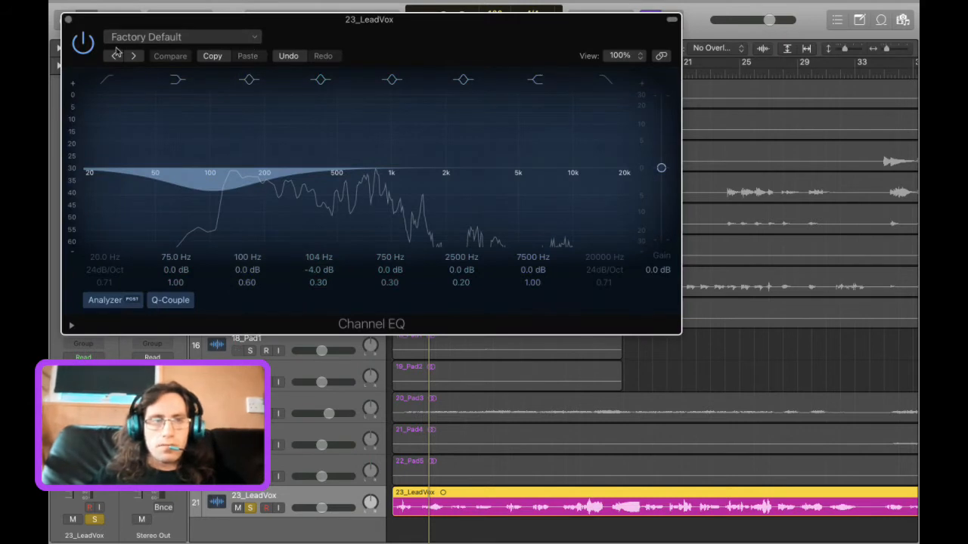
pyautogui.click(83, 44)
pyautogui.press('space')
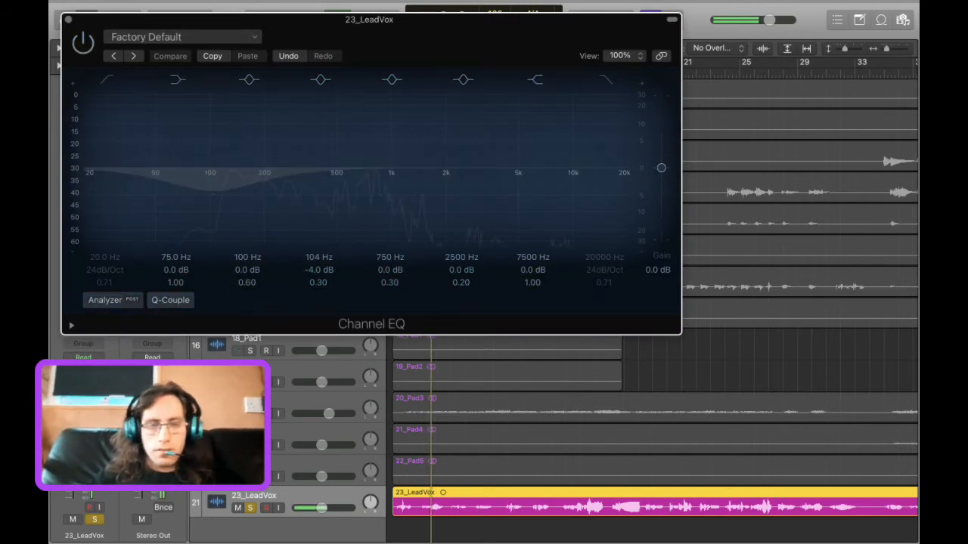
# Turn the Channel EQ on 23_LeadVox back on and recall its default setting.
pyautogui.click(83, 53)
pyautogui.click(134, 37)
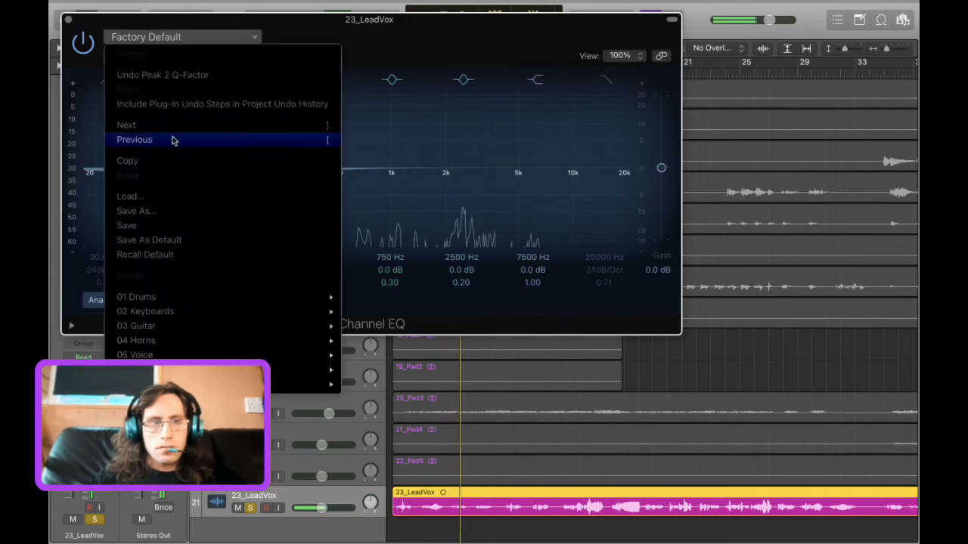
pyautogui.click(177, 255)
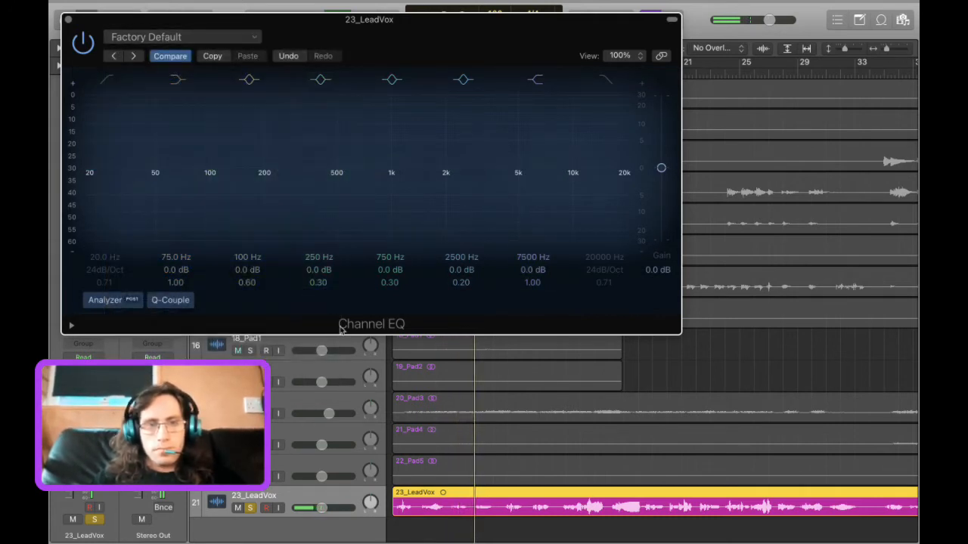
# Try the Male Vox 01 preset on the vocal EQ and move its low shelf to 110 Hz at -1.5 dB.
pyautogui.click(205, 37)
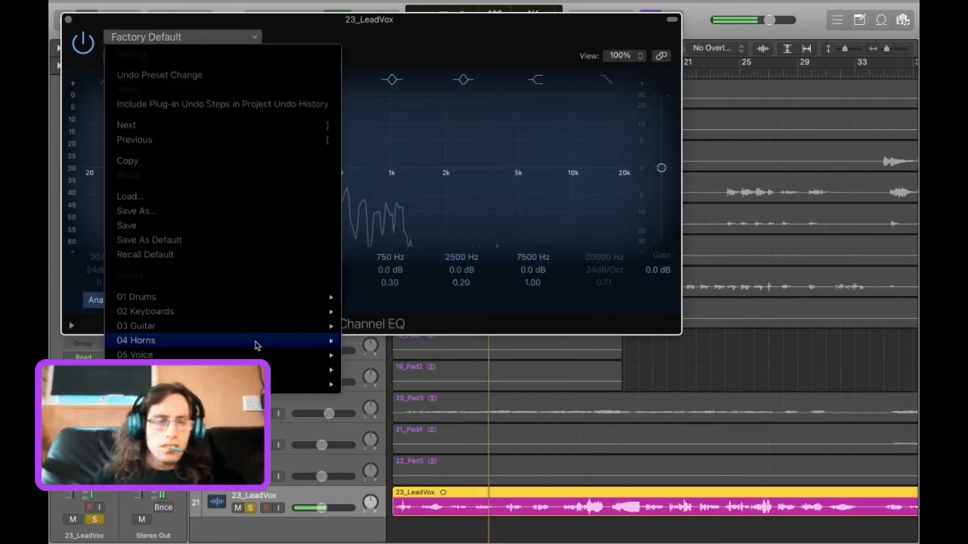
pyautogui.moveTo(256, 355)
pyautogui.click(445, 373)
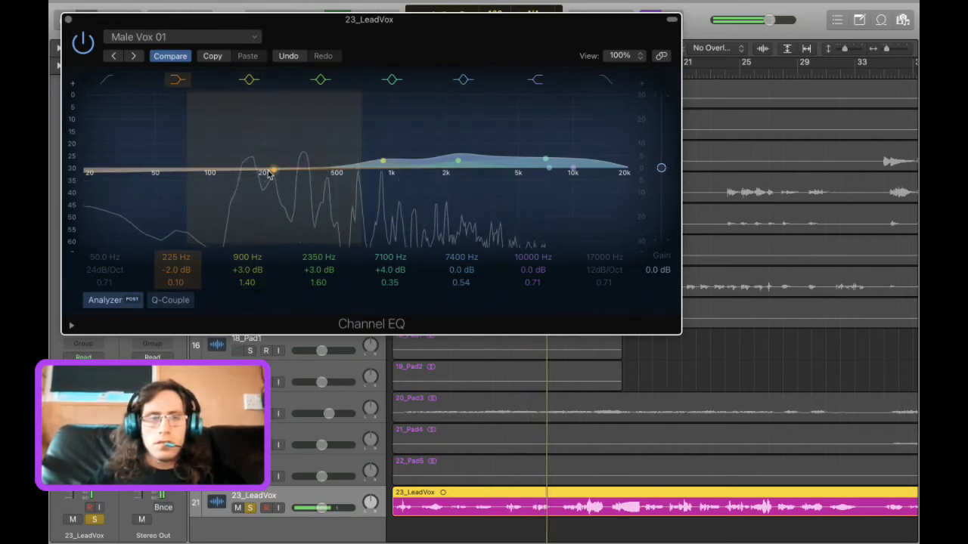
pyautogui.moveTo(271, 173); pyautogui.dragTo(215, 172)
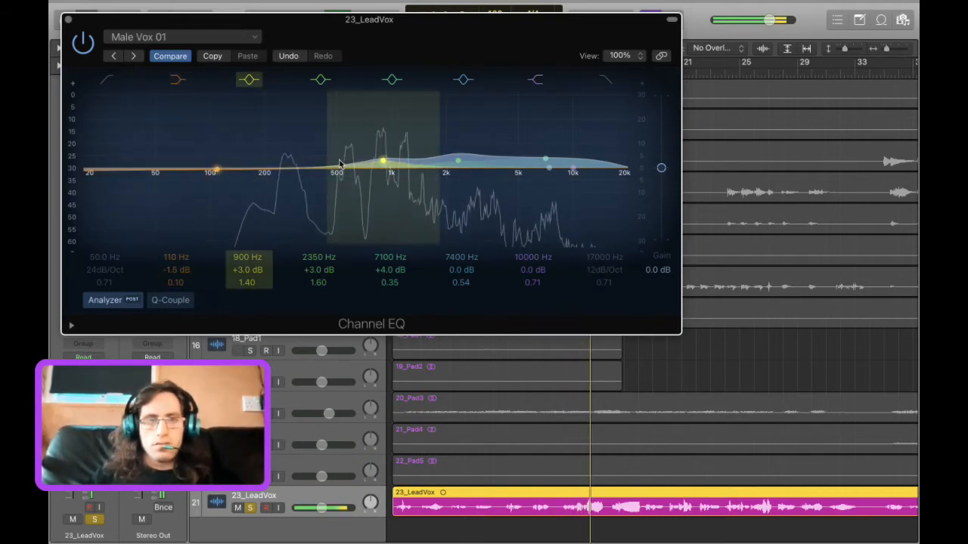
# Recall the vocal EQ's default setting, enable a low cut at 104 Hz, and close the EQ after listening.
pyautogui.click(185, 36)
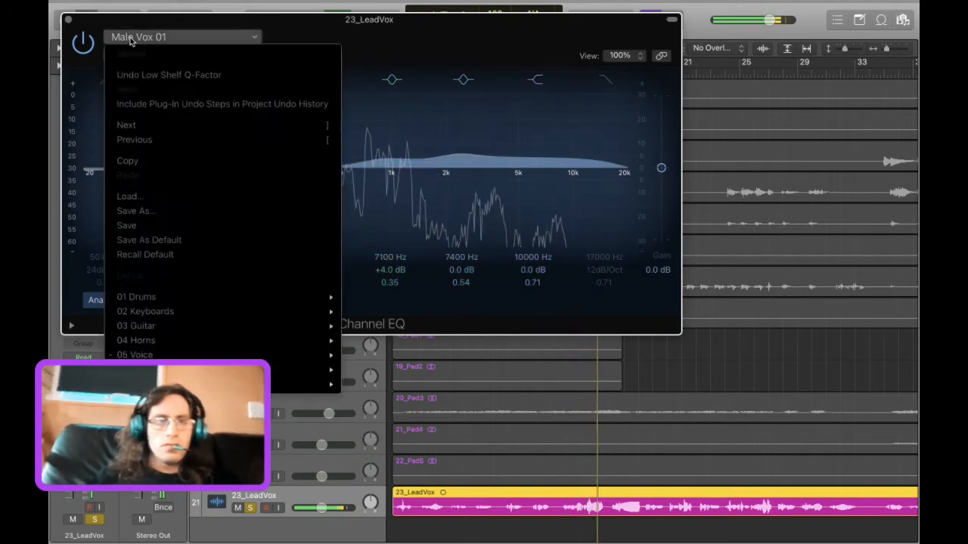
pyautogui.click(183, 255)
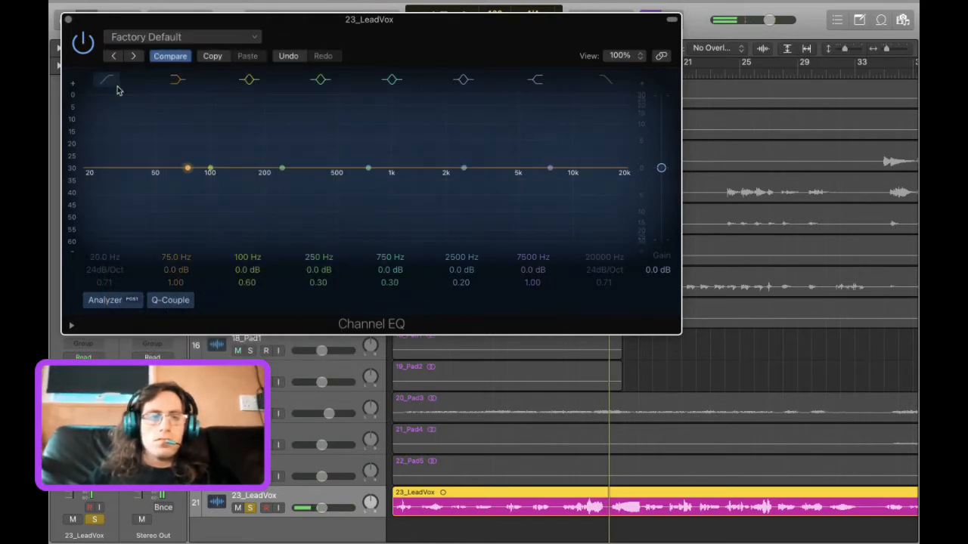
pyautogui.click(107, 80)
pyautogui.moveTo(86, 187); pyautogui.dragTo(227, 169)
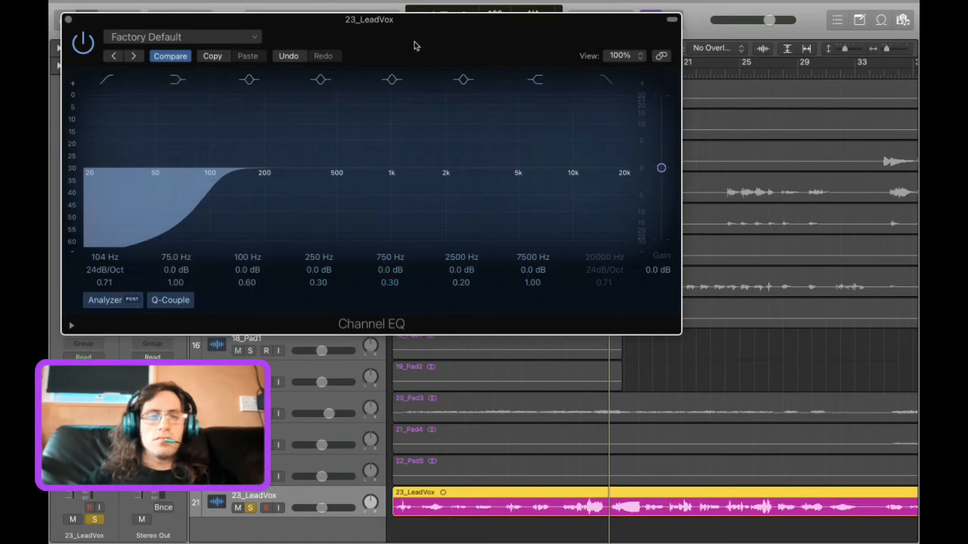
pyautogui.press('space')
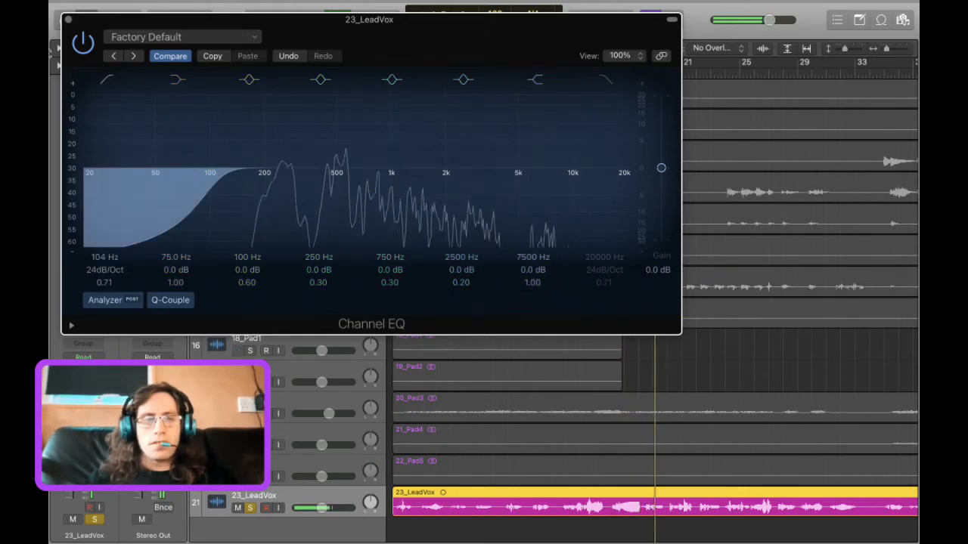
pyautogui.click(67, 19)
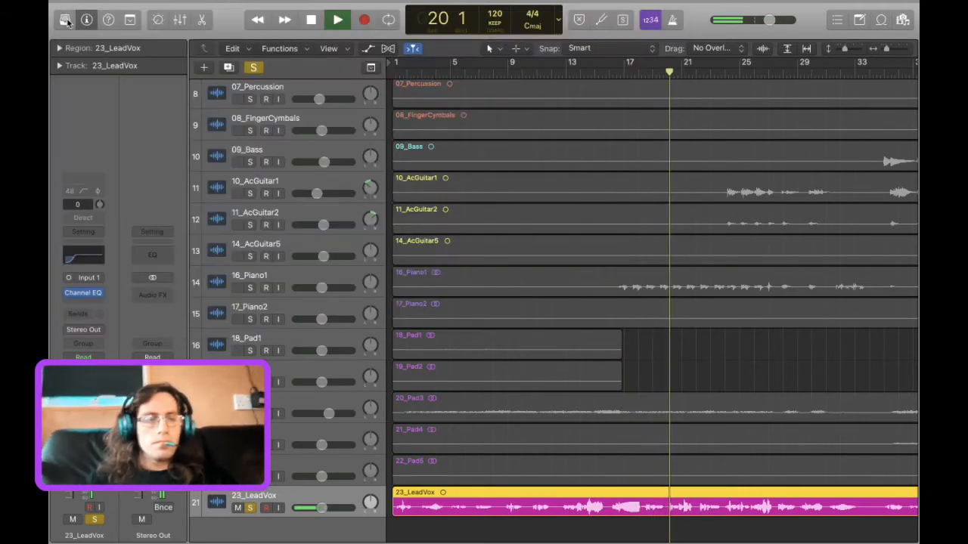
# Stop playback and return the playhead to bar 1.
pyautogui.click(93, 302)
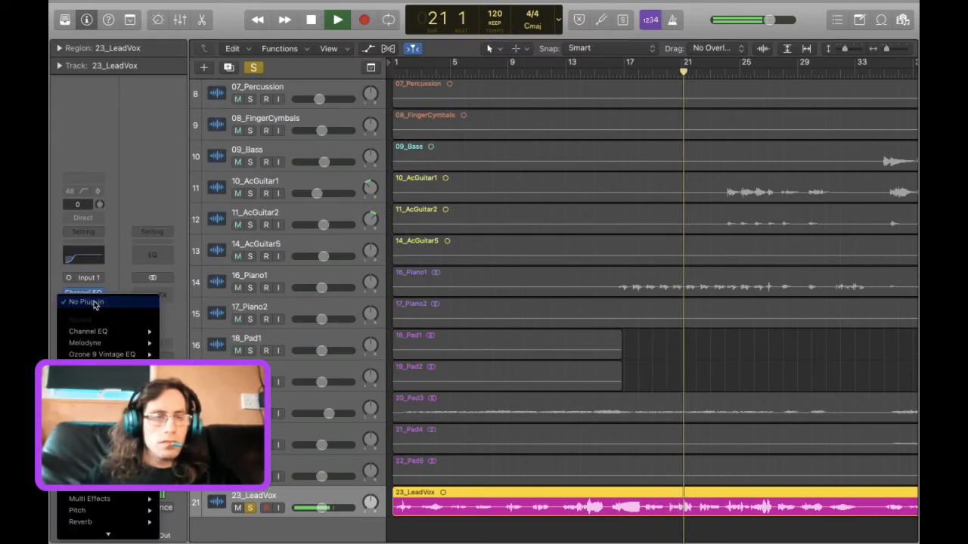
pyautogui.click(177, 314)
pyautogui.press('space')
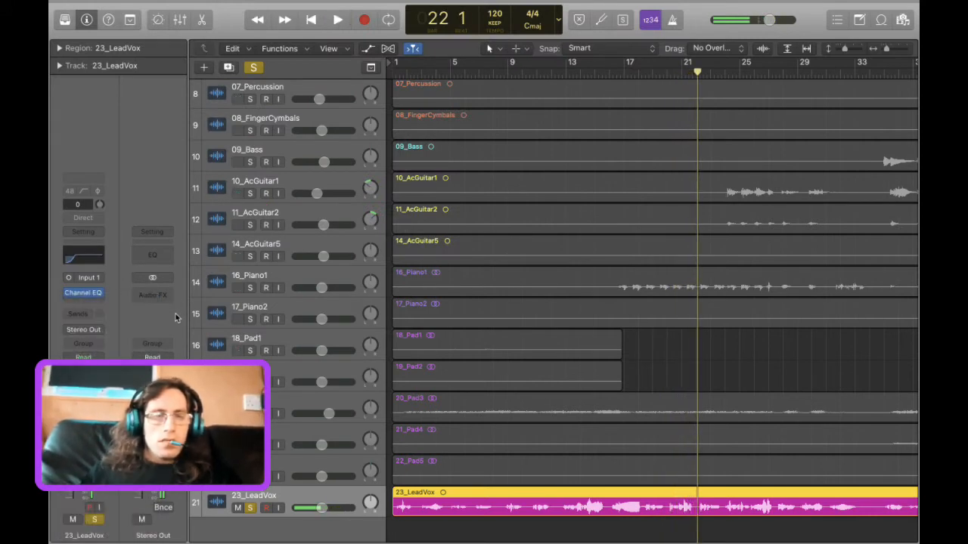
pyautogui.press('Return')
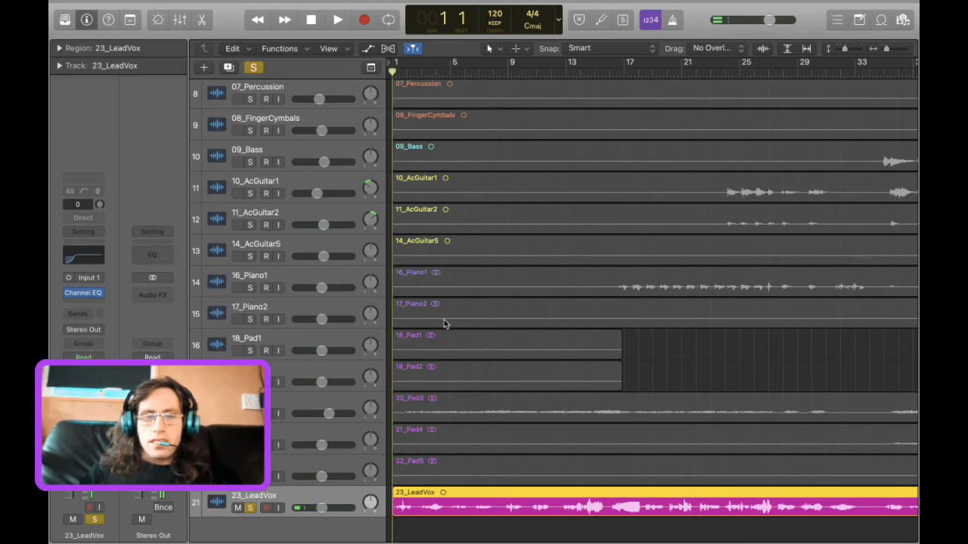
# Show the mixer, select all track channel strips and lower their faders together to -∞.
pyautogui.press('x')
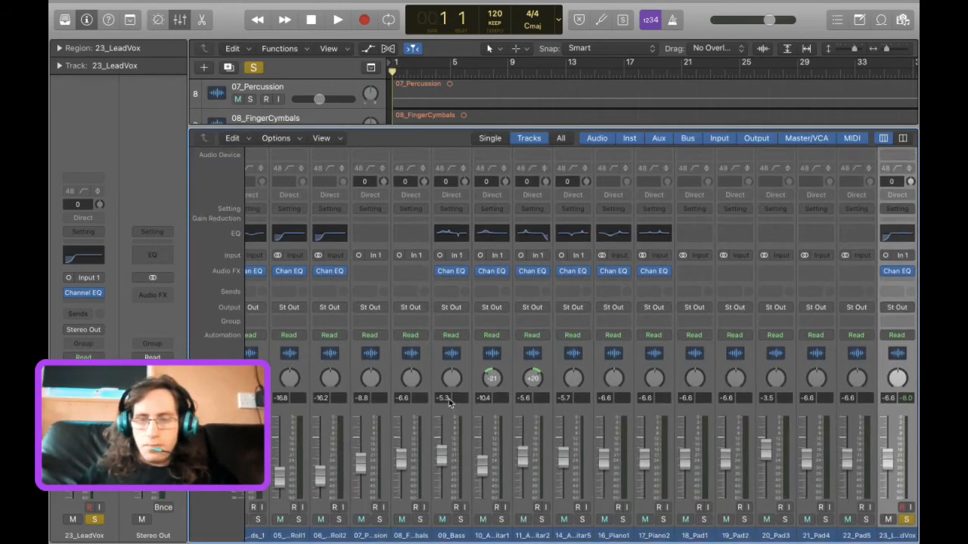
pyautogui.moveTo(806, 541)
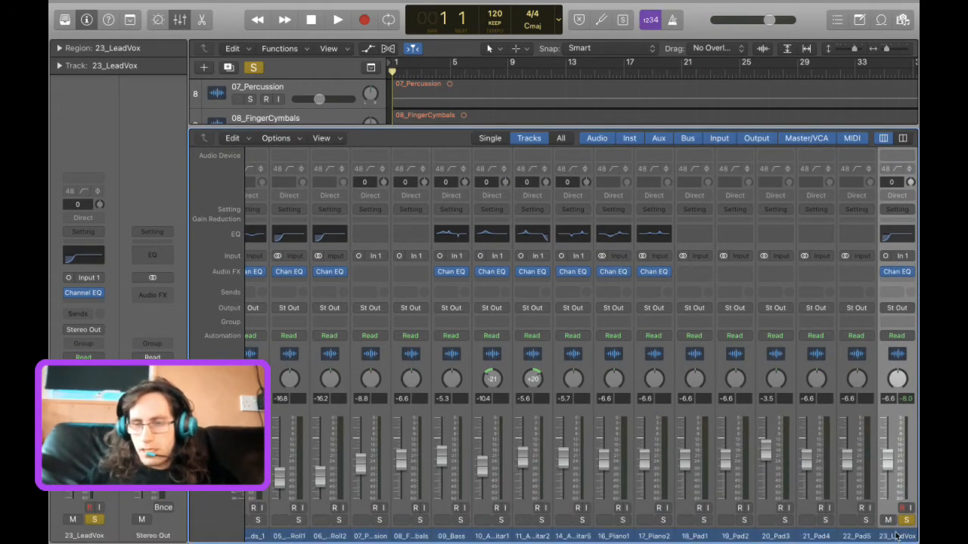
pyautogui.keyDown('shift'); pyautogui.click(520, 534); pyautogui.keyUp('shift')
pyautogui.moveTo(520, 534); pyautogui.dragTo(98, 536)
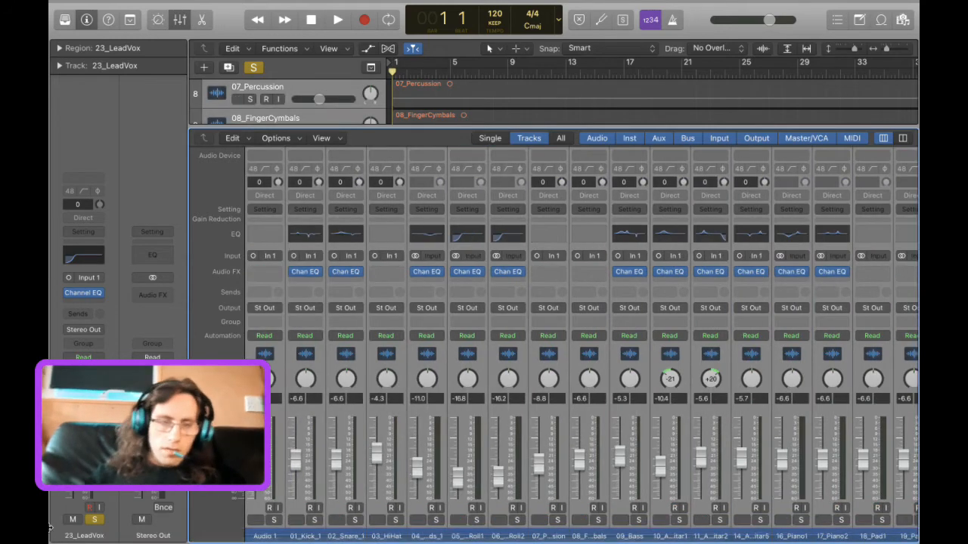
pyautogui.moveTo(295, 455); pyautogui.dragTo(293, 501)
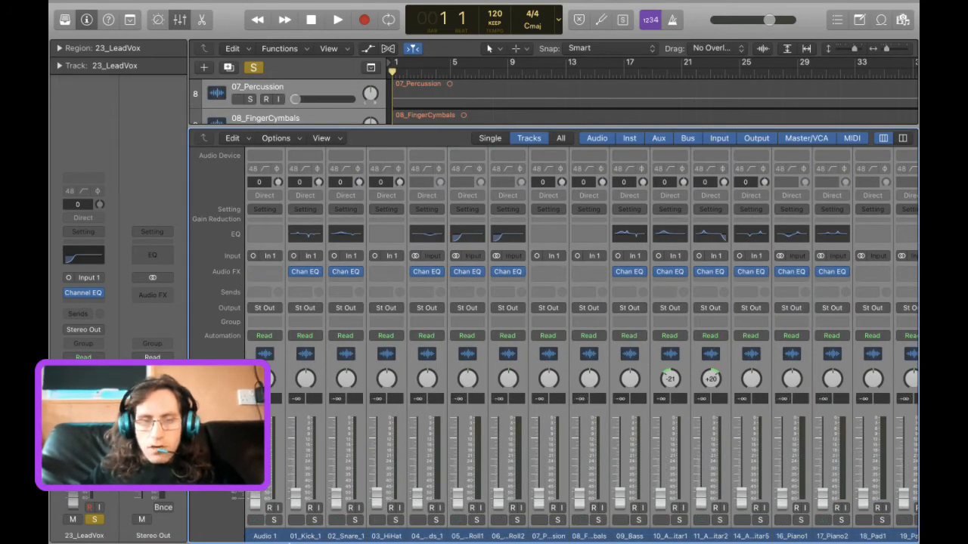
# Select only the 01_Kick_1 channel, clear all solos and start playback from bar 35.
pyautogui.click(288, 501)
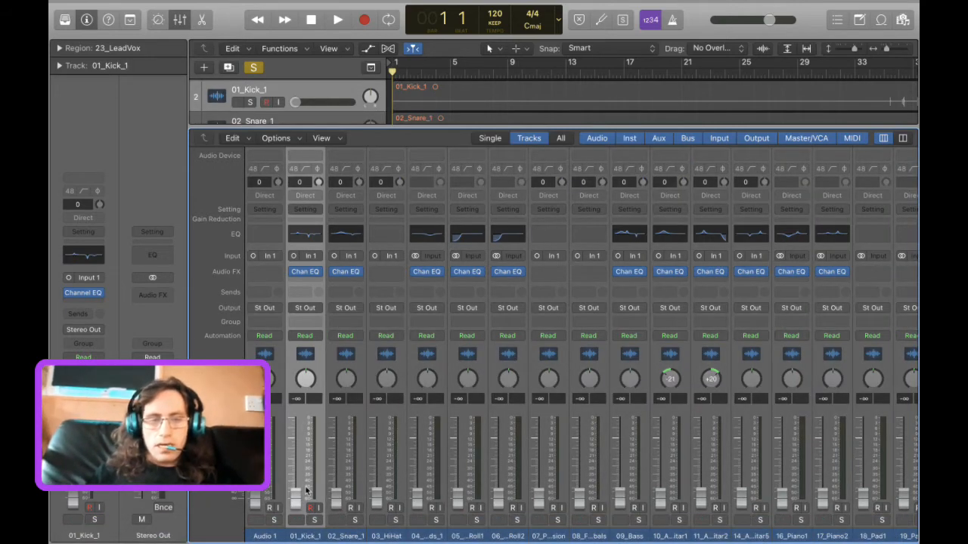
pyautogui.click(254, 67)
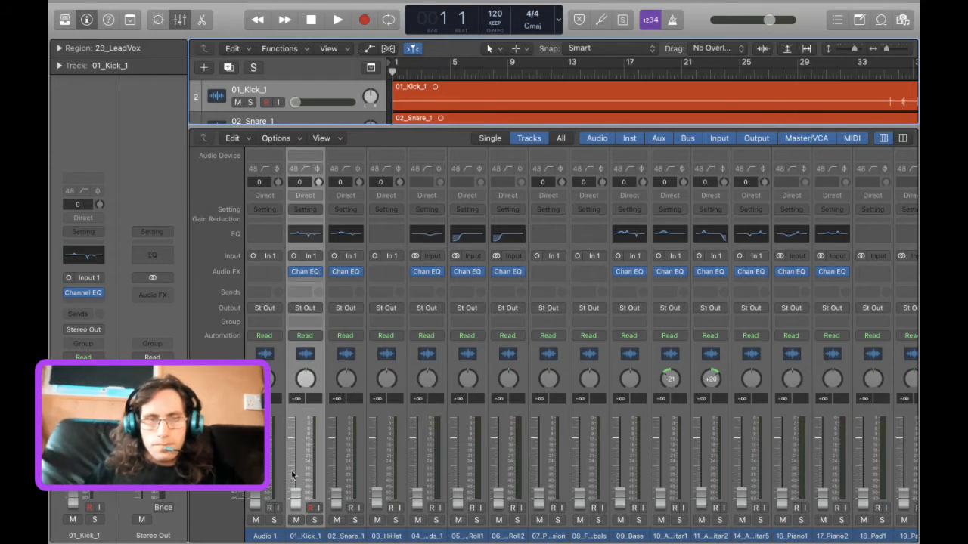
pyautogui.press('space')
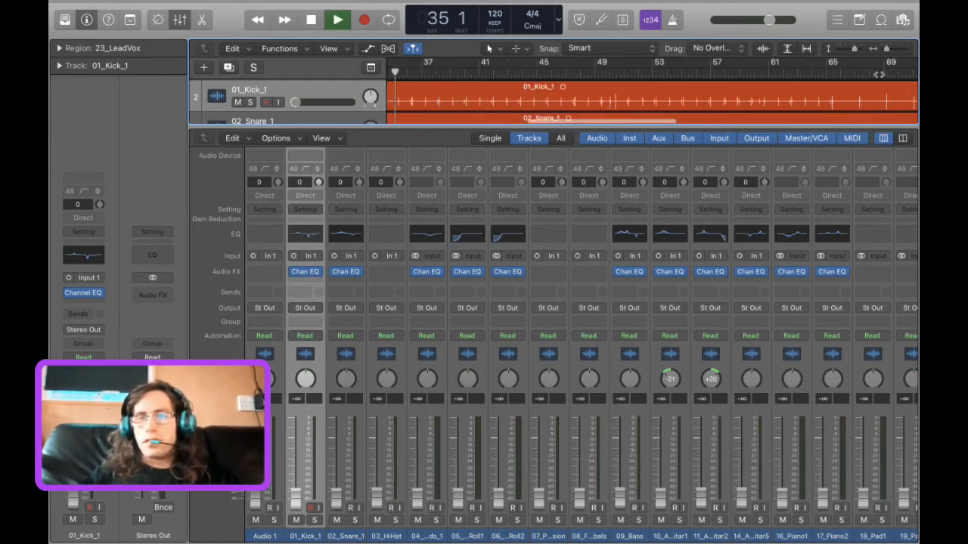
# Raise the faders of 01_Kick_1 to -10.2 dB, 02_Snare_1 to -16.0 dB, 03_HiHat to -13.8 dB and track 04 to -16.0 dB.
pyautogui.moveTo(295, 500); pyautogui.dragTo(307, 444)
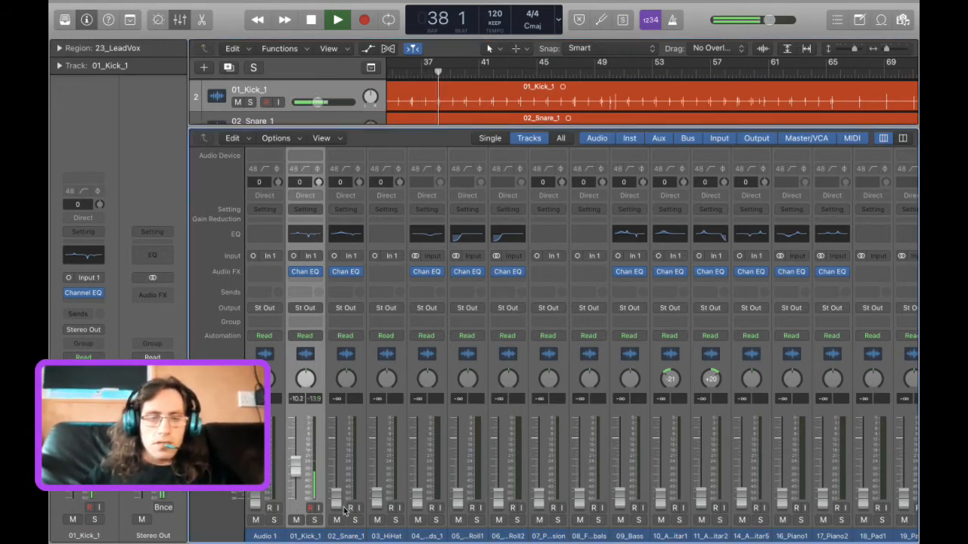
pyautogui.moveTo(338, 505); pyautogui.dragTo(387, 469)
pyautogui.moveTo(428, 511); pyautogui.dragTo(405, 470)
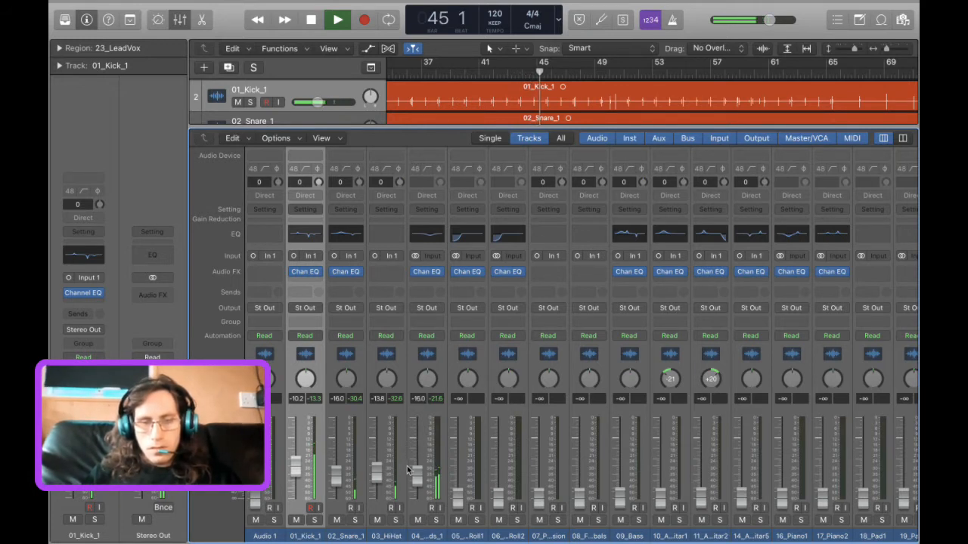
# Set the faders of tracks 05 to 08 to -17.4, -17.6, -17.0 and -16.6 dB, and mute both Roll tracks.
pyautogui.moveTo(453, 495); pyautogui.dragTo(571, 469)
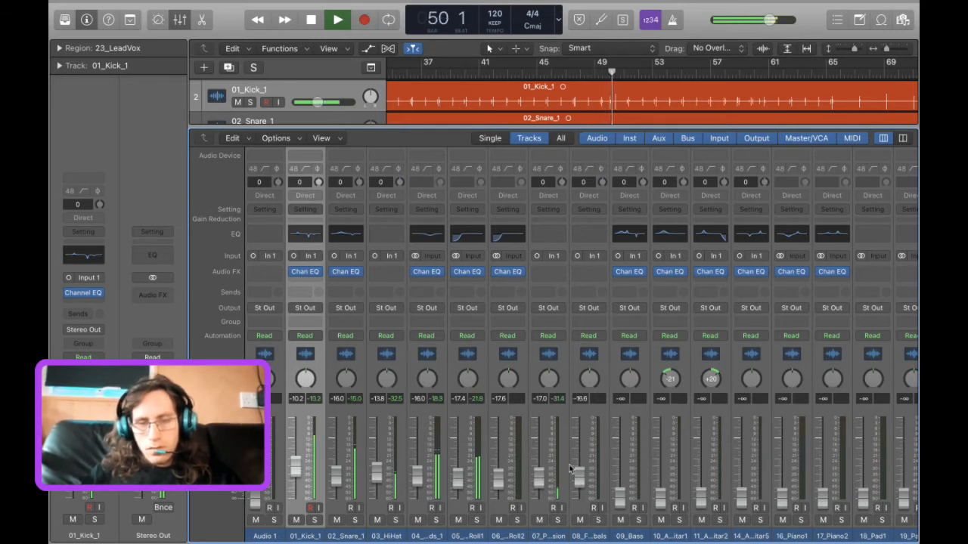
pyautogui.click(458, 520)
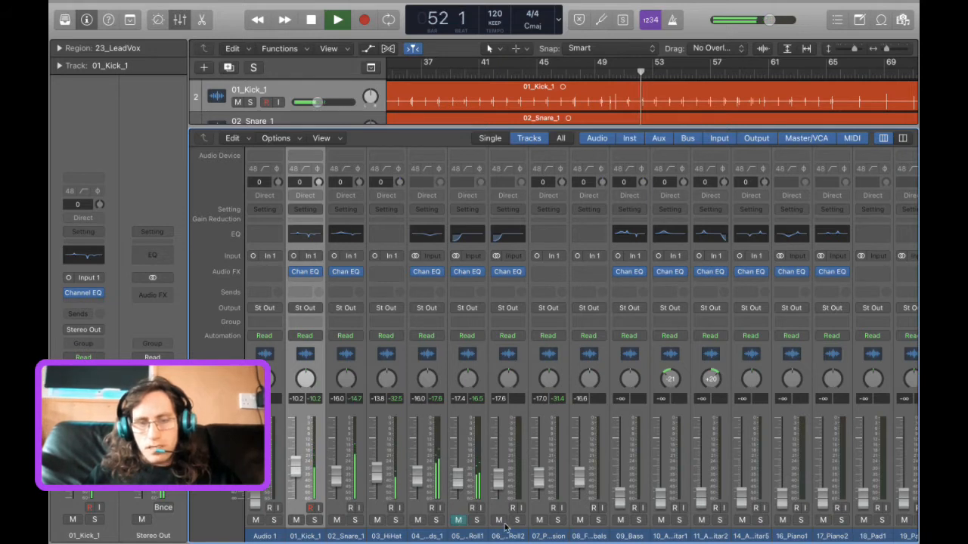
pyautogui.click(499, 520)
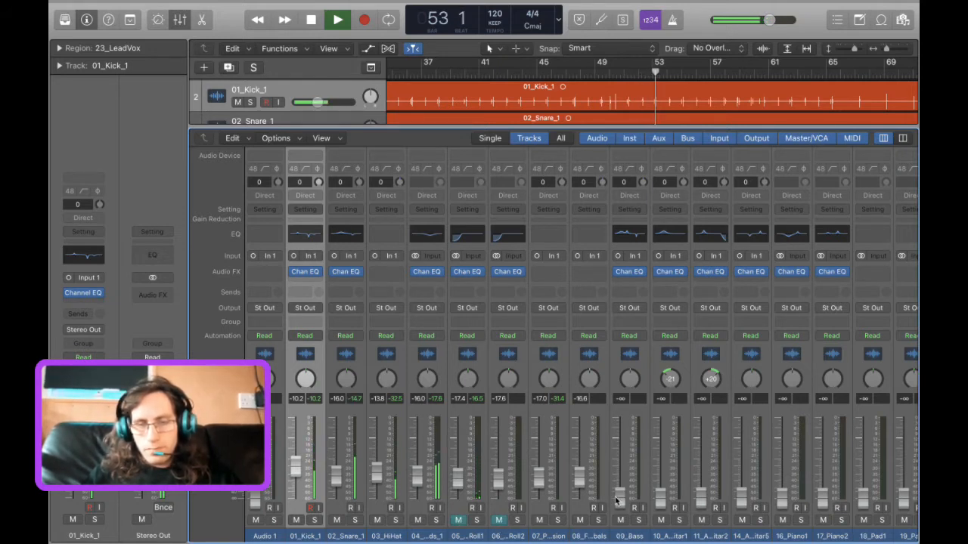
# Raise the faders of 09_Bass to -15.8 dB, 10_AcGuitar1 to -10.8 dB and 11_AcGuitar2 to -10.0 dB.
pyautogui.moveTo(620, 497); pyautogui.dragTo(619, 474)
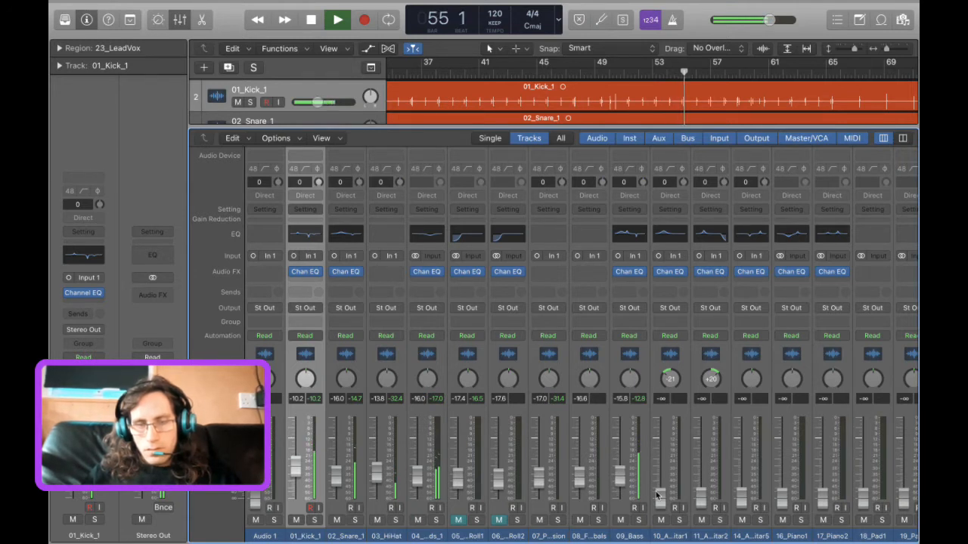
pyautogui.moveTo(664, 502); pyautogui.dragTo(661, 469)
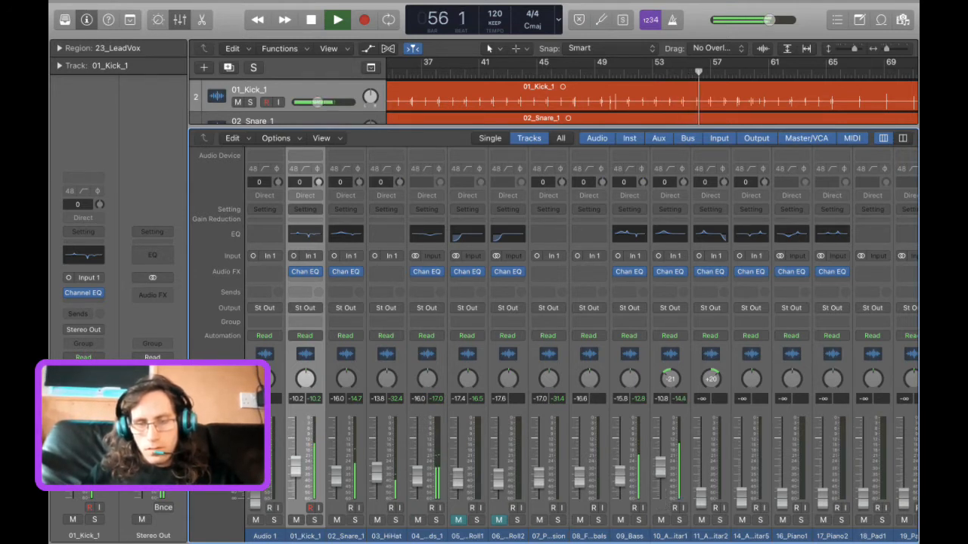
pyautogui.moveTo(707, 498); pyautogui.dragTo(701, 462)
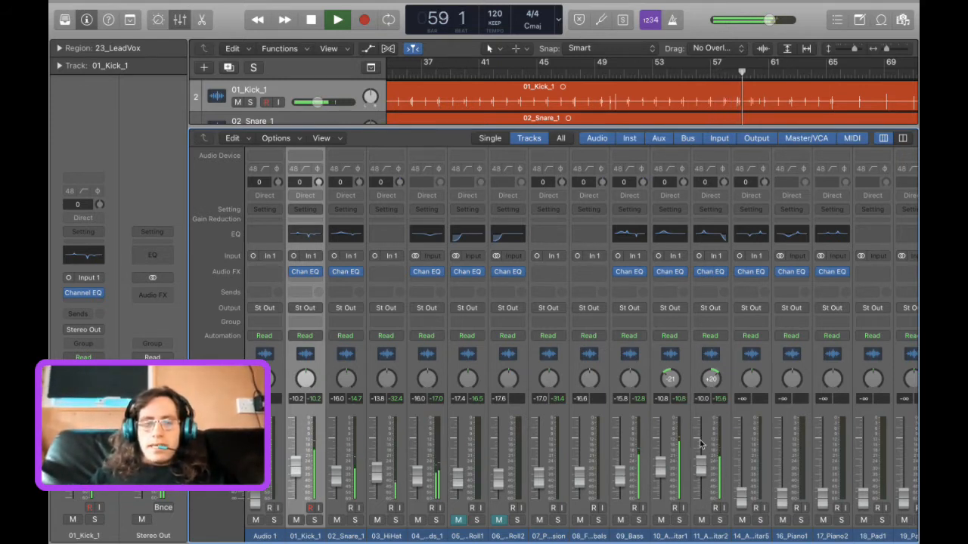
# Insert a Compressor after the Channel EQ on 01_Kick_1.
pyautogui.click(309, 282)
pyautogui.moveTo(327, 359)
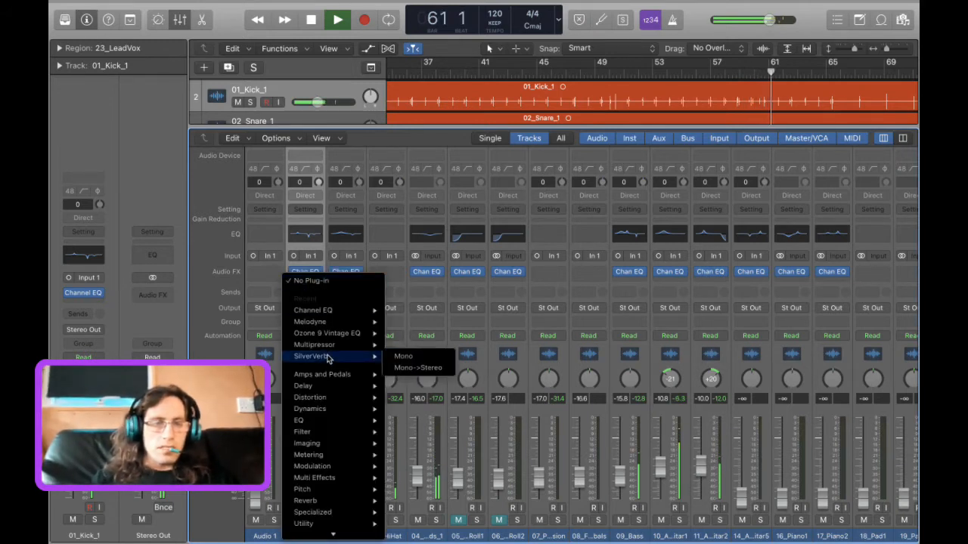
pyautogui.moveTo(341, 433)
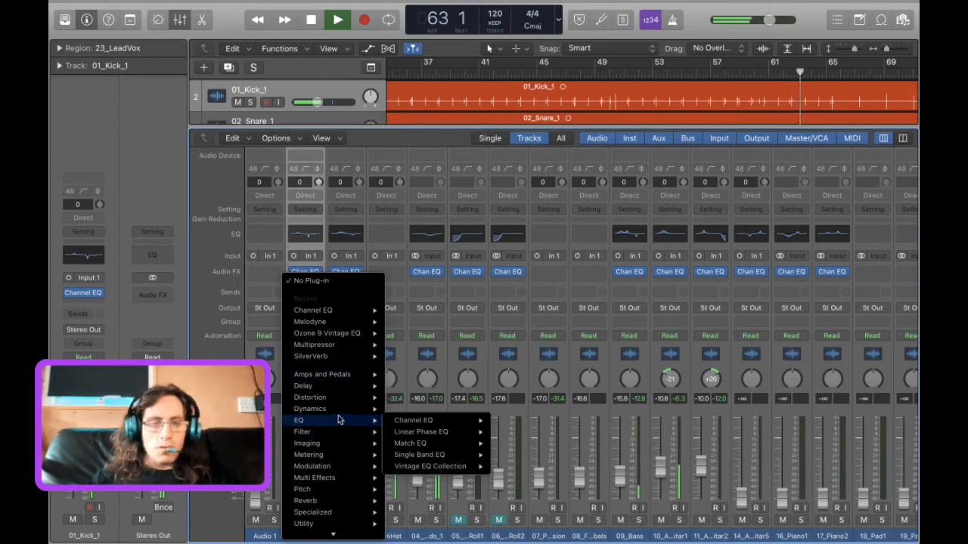
pyautogui.moveTo(342, 413)
pyautogui.click(440, 427)
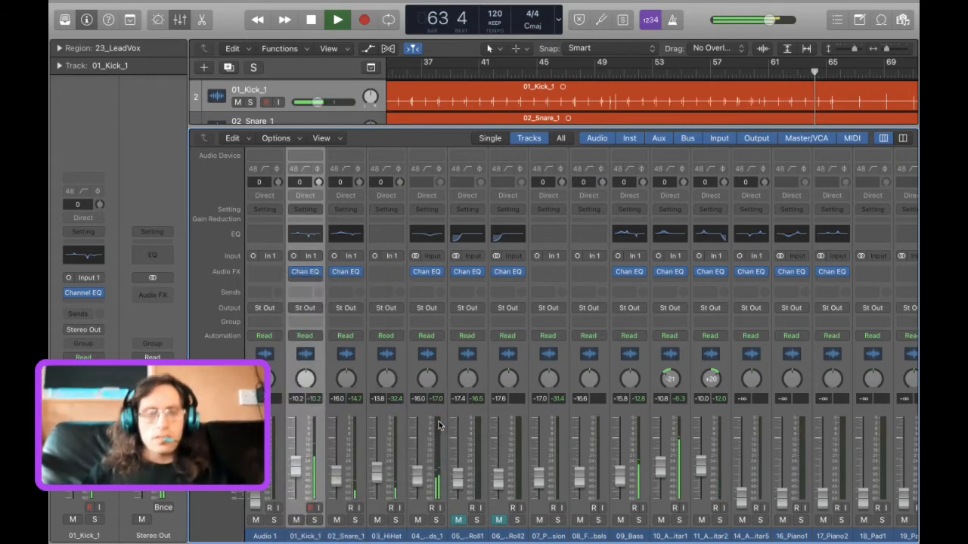
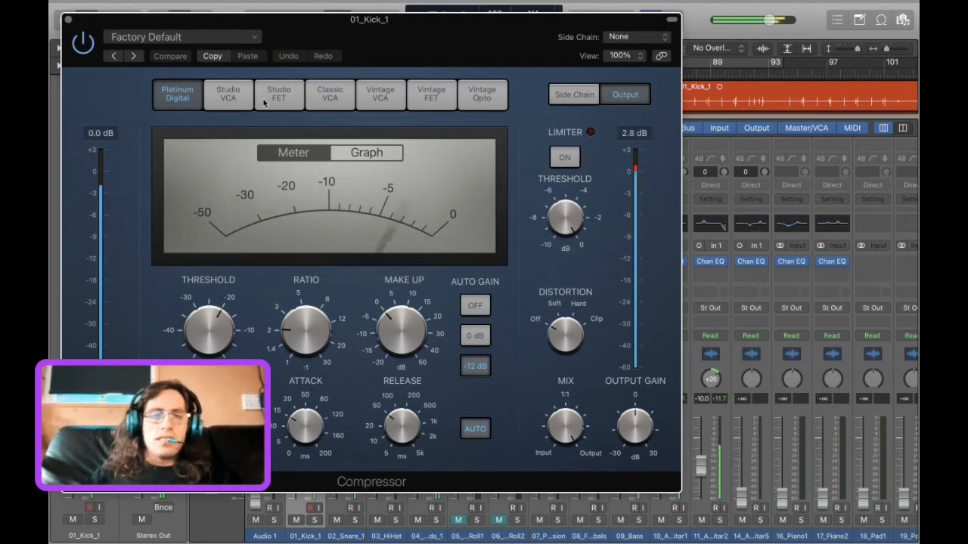
# Set the kick's Compressor to the Vintage FET model with Auto Gain at 0 dB and the limiter on.
pyautogui.click(428, 96)
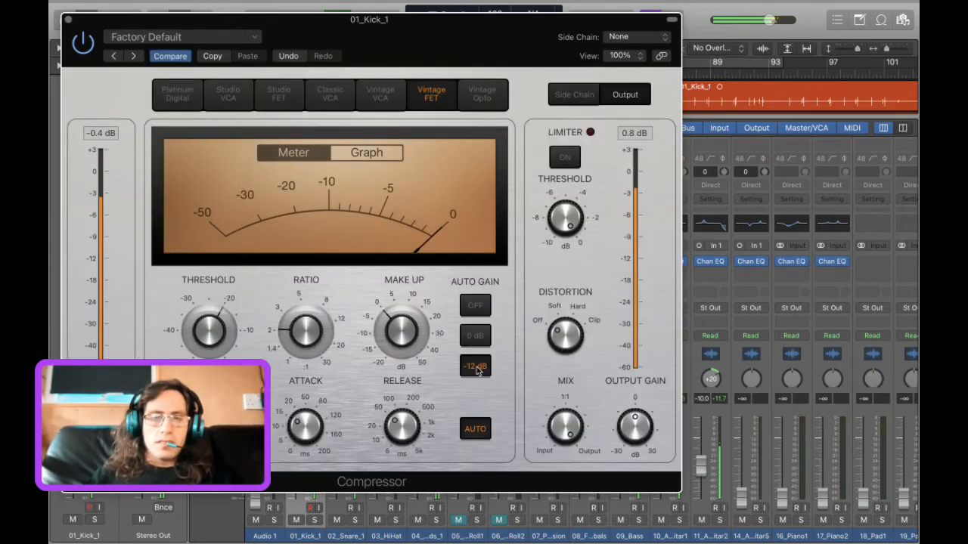
pyautogui.click(478, 337)
pyautogui.moveTo(296, 326)
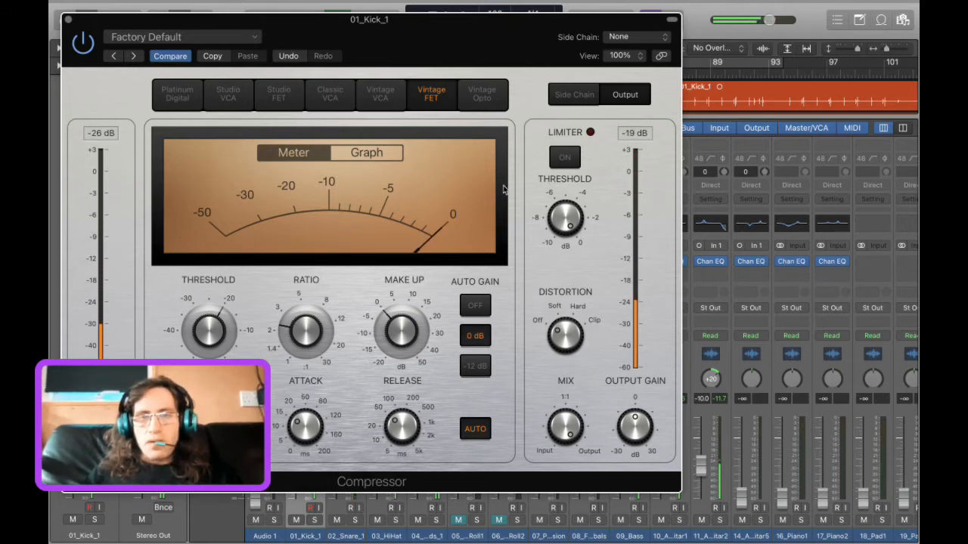
pyautogui.click(564, 157)
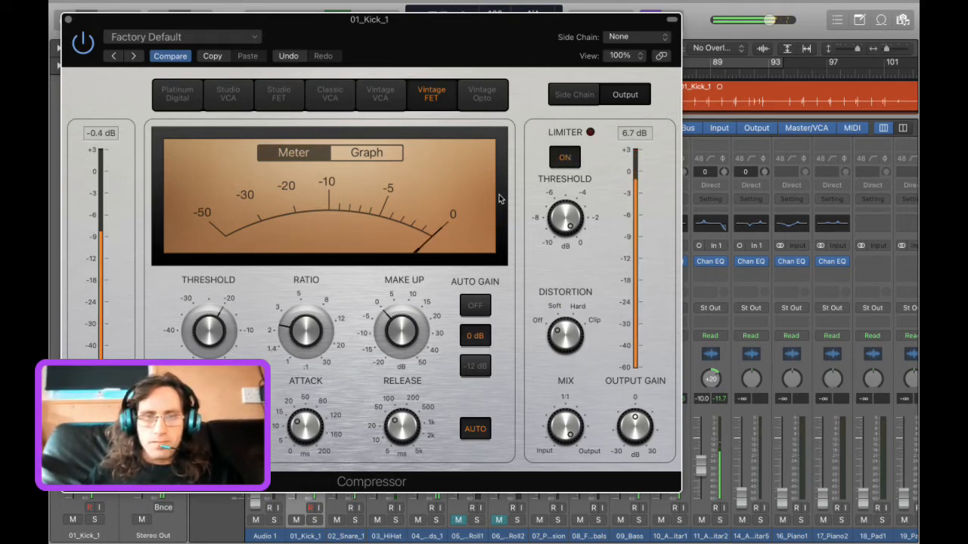
# Switch the kick's Compressor to the Vintage VCA model and set its threshold to about -20 dB.
pyautogui.moveTo(204, 331)
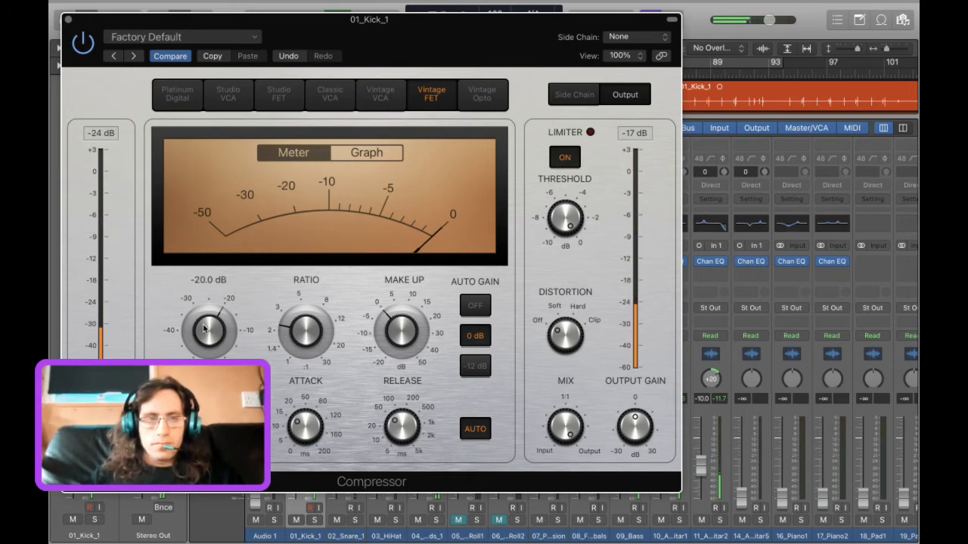
pyautogui.moveTo(310, 337)
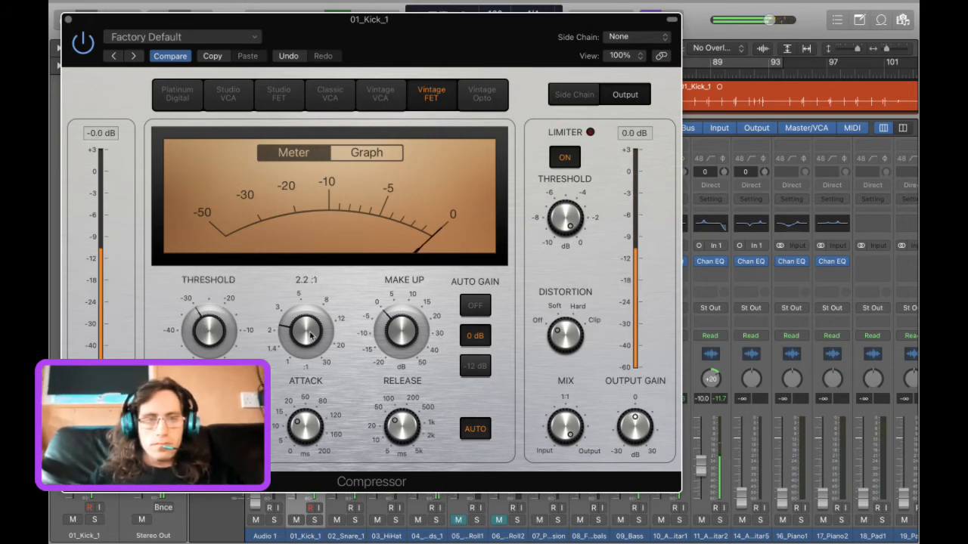
pyautogui.moveTo(299, 267); pyautogui.dragTo(294, 333)
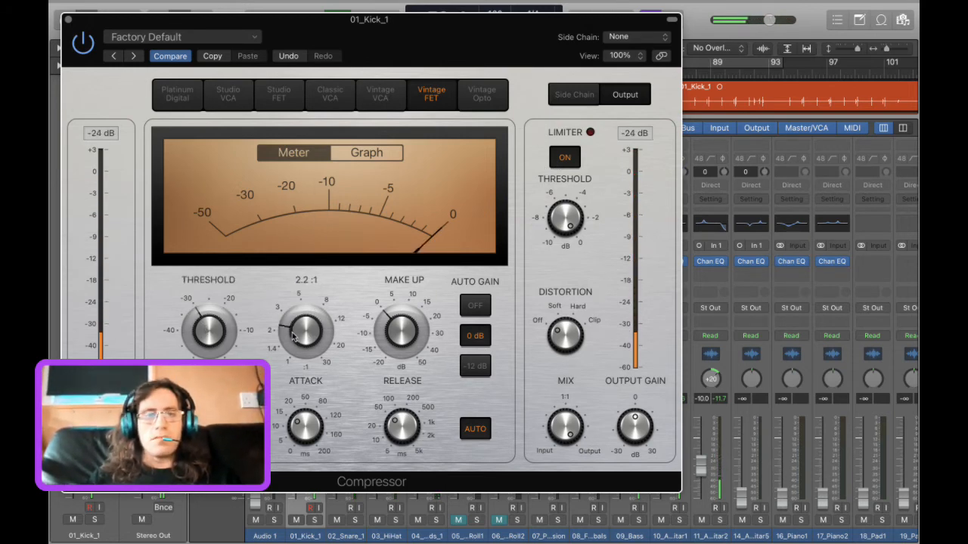
pyautogui.click(380, 97)
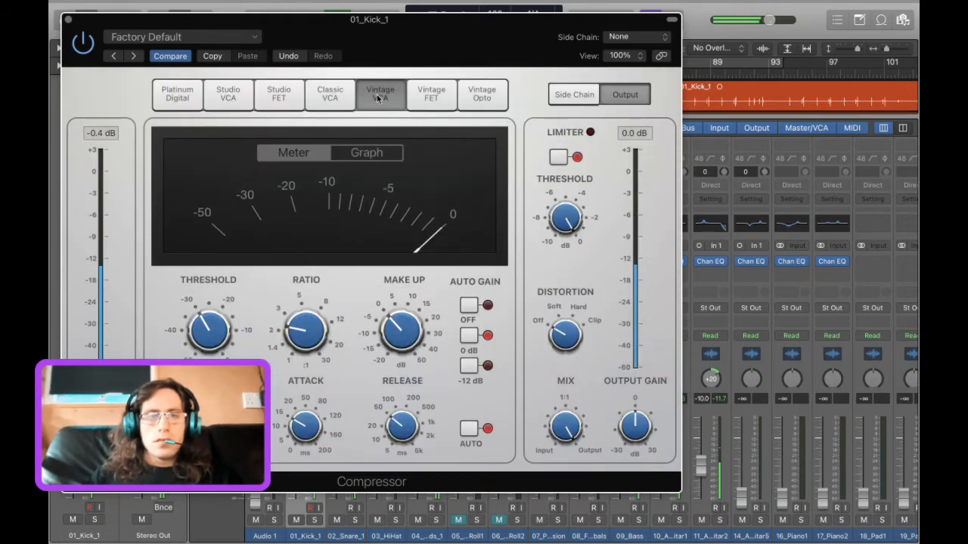
pyautogui.moveTo(231, 323)
pyautogui.moveTo(230, 323); pyautogui.dragTo(197, 310)
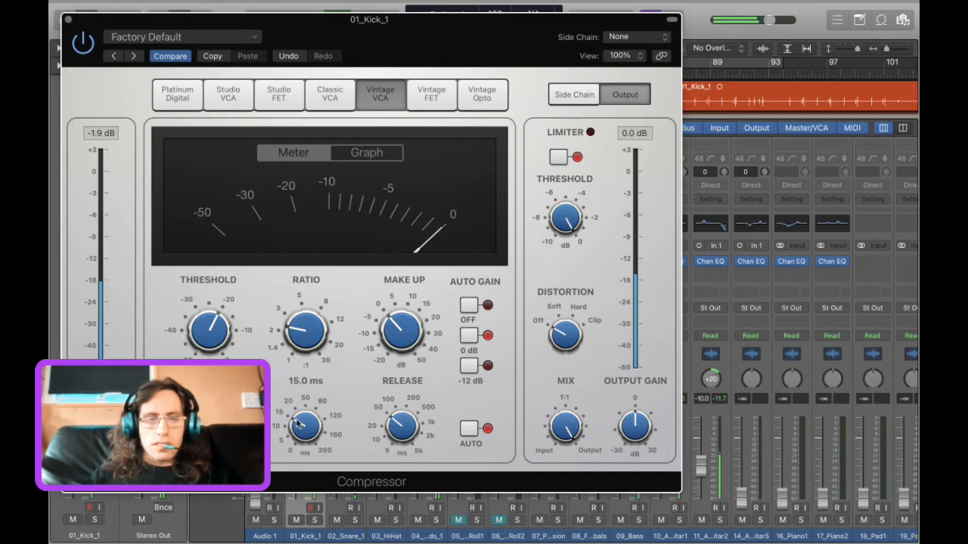
# Raise the kick Compressor's attack to about 60 ms and its ratio to about 3:1, and close the plug-in.
pyautogui.moveTo(300, 364); pyautogui.dragTo(293, 410)
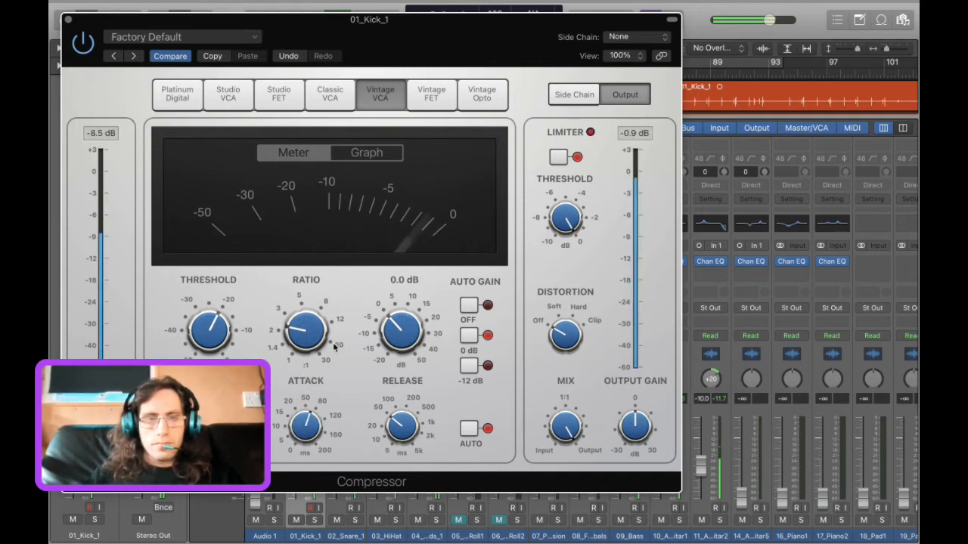
pyautogui.moveTo(307, 337); pyautogui.dragTo(313, 329)
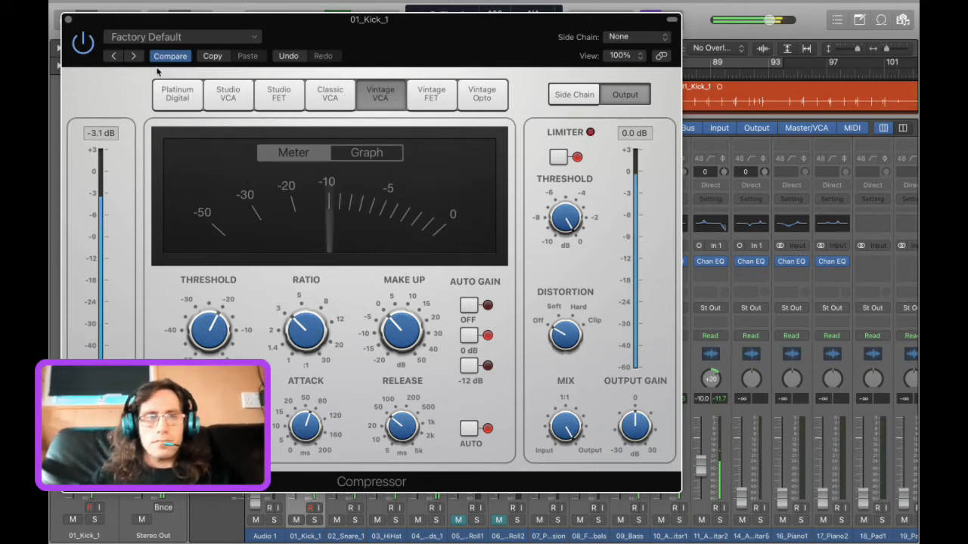
pyautogui.click(70, 21)
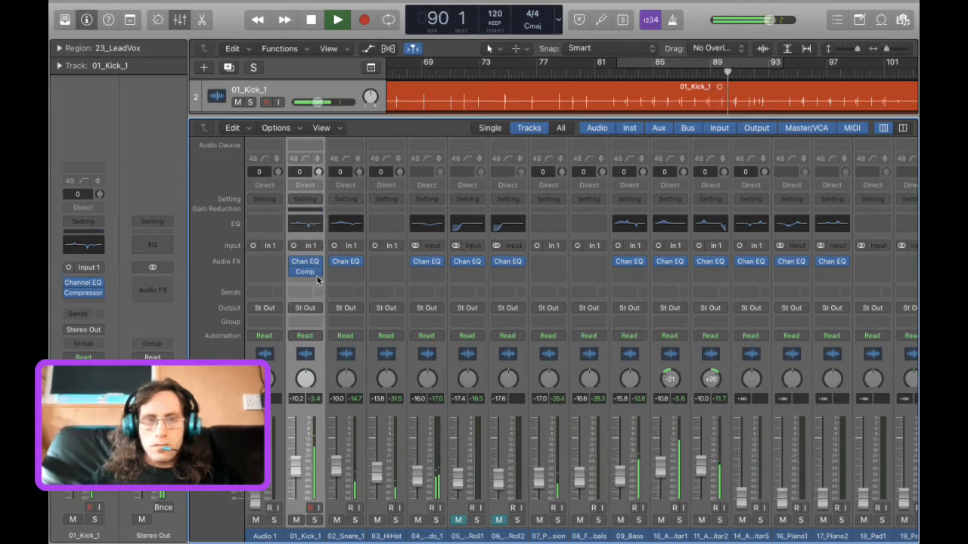
# Insert a mono Compressor after the Channel EQ on 02_Snare_1, with Auto Gain at 0 dB and a ratio of about 3:1.
pyautogui.click(354, 275)
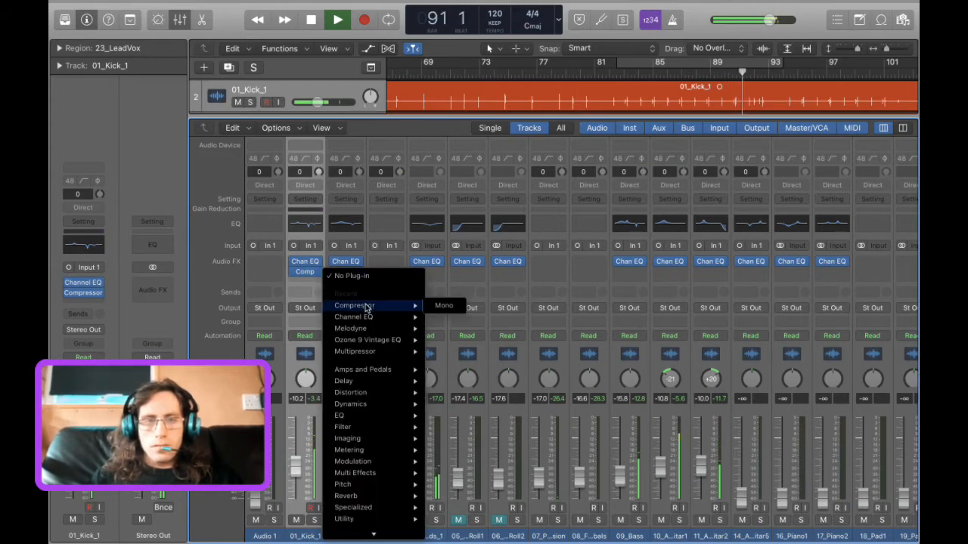
pyautogui.click(445, 306)
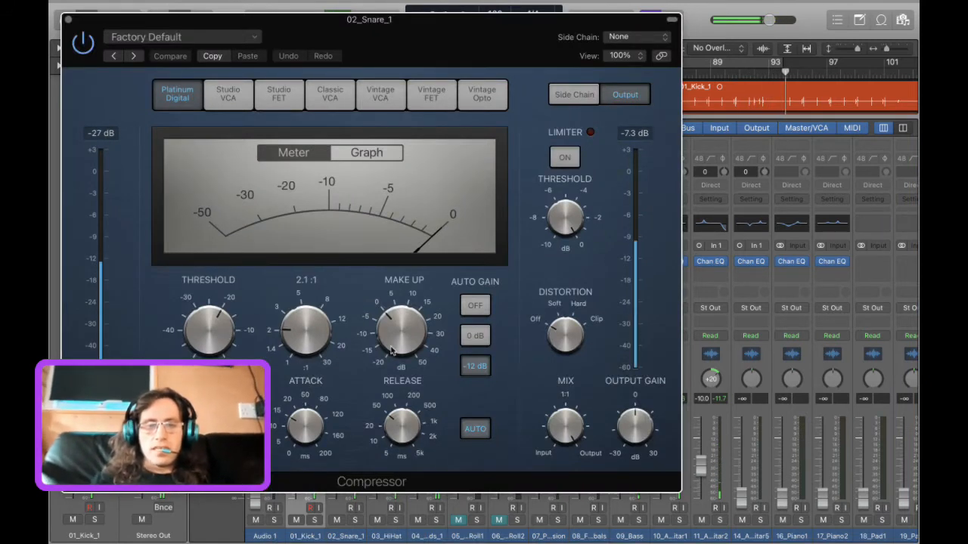
pyautogui.click(474, 335)
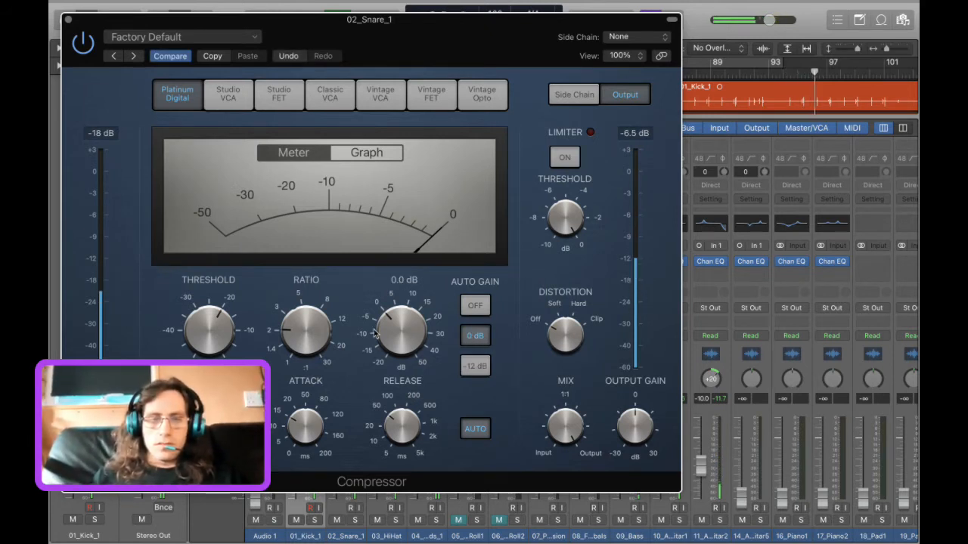
pyautogui.moveTo(314, 322); pyautogui.dragTo(310, 294)
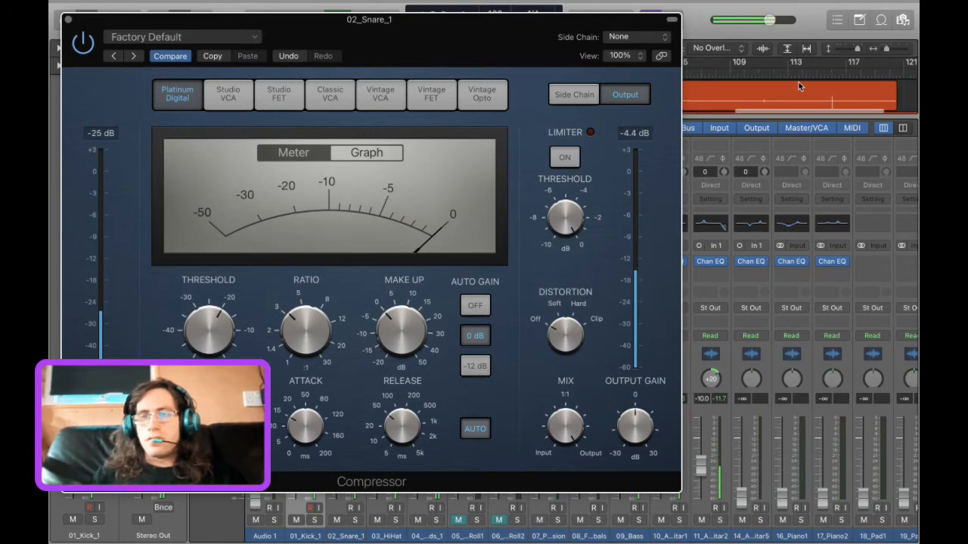
# Play from around bar 55, turn on the snare Compressor's limiter and set its compression threshold to -10.5 dB.
pyautogui.hscroll(-12, 798, 86)
pyautogui.hscroll(1, 798, 86)
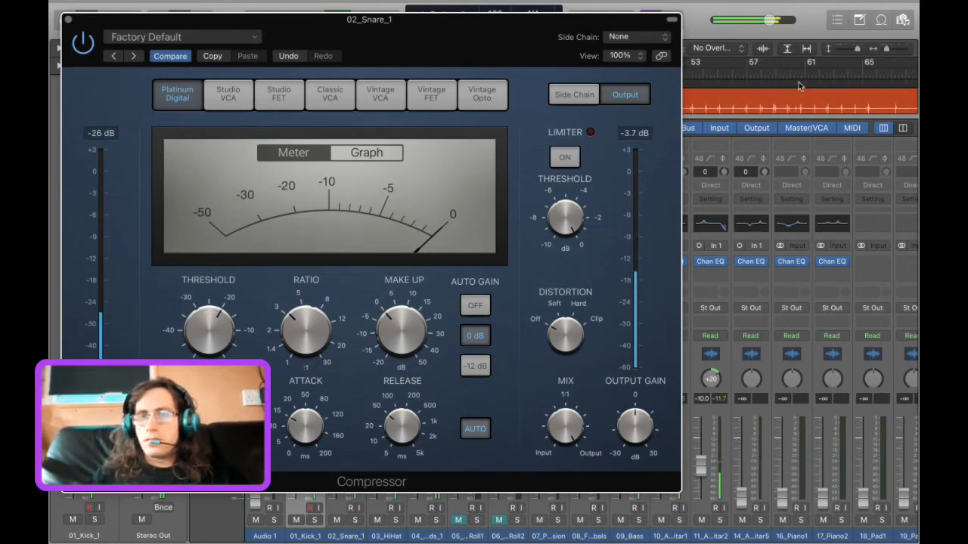
pyautogui.hscroll(-2, 799, 85)
pyautogui.click(798, 74)
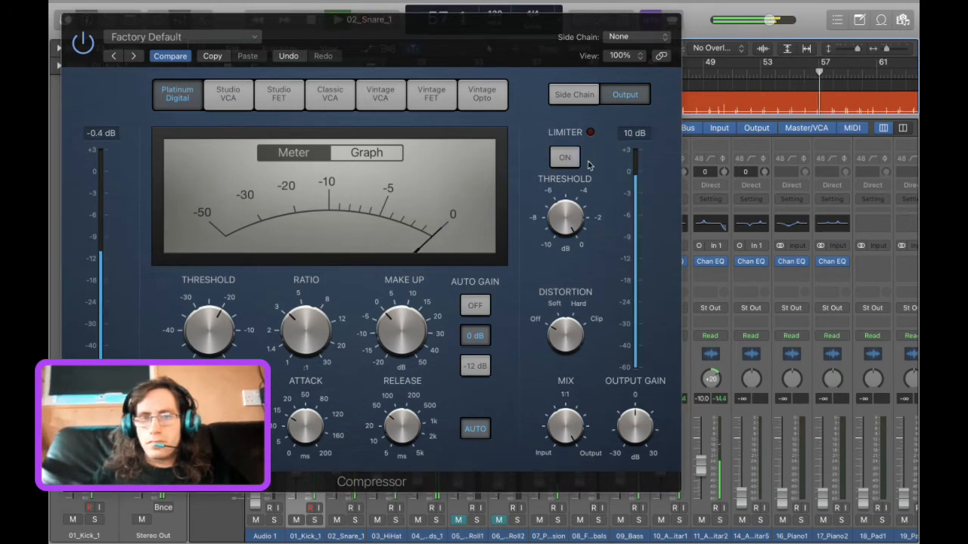
pyautogui.click(564, 163)
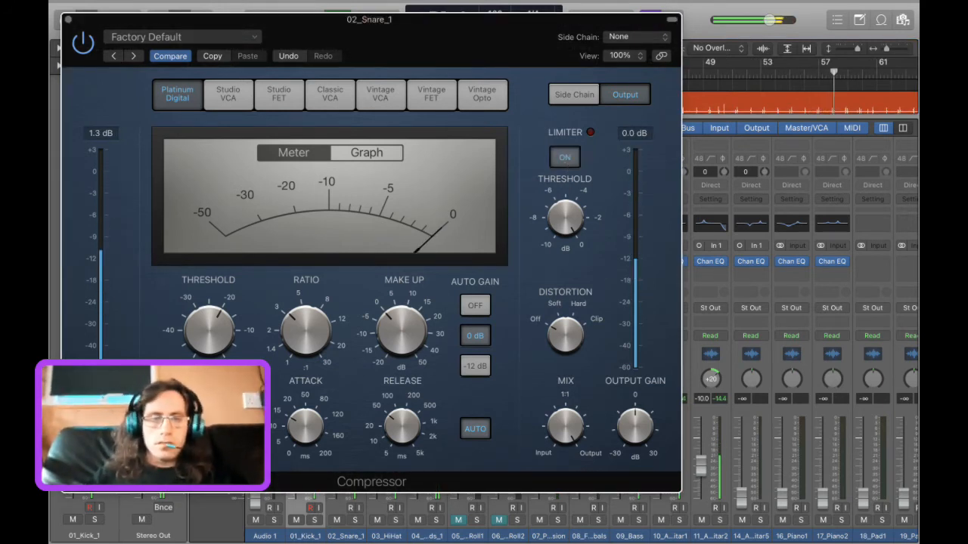
pyautogui.moveTo(210, 331); pyautogui.dragTo(203, 298)
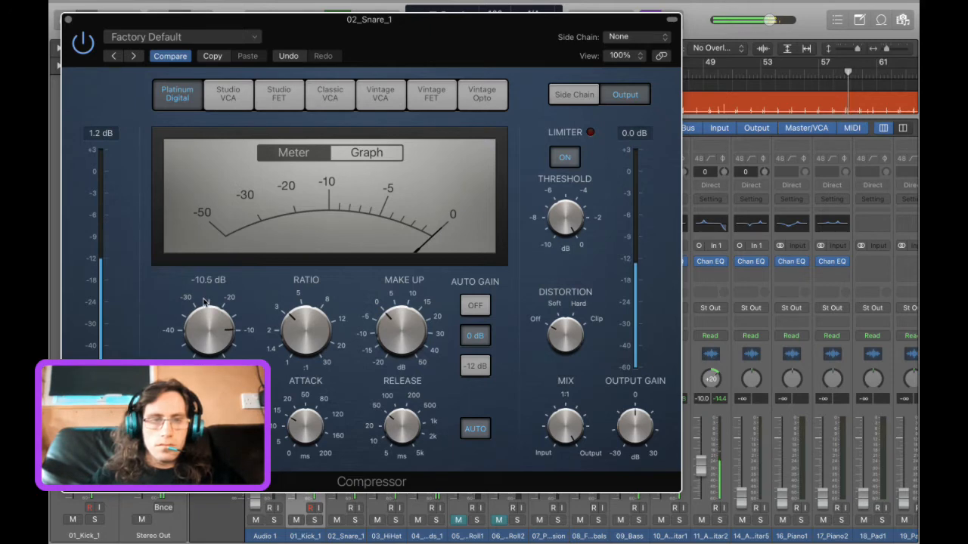
# Switch the snare's Compressor to the Studio VCA model, adjust its attack and close the plug-in.
pyautogui.click(227, 94)
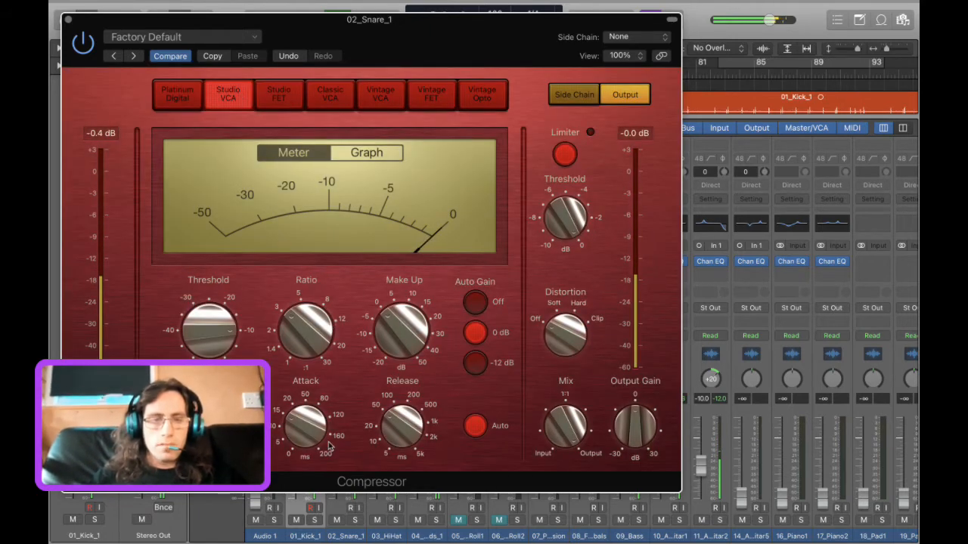
pyautogui.moveTo(305, 441); pyautogui.dragTo(297, 384)
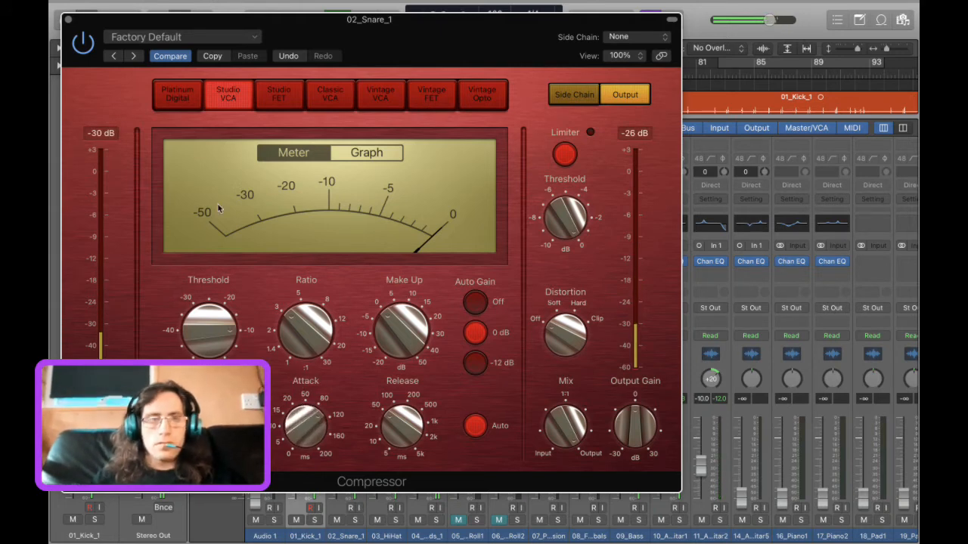
pyautogui.click(67, 20)
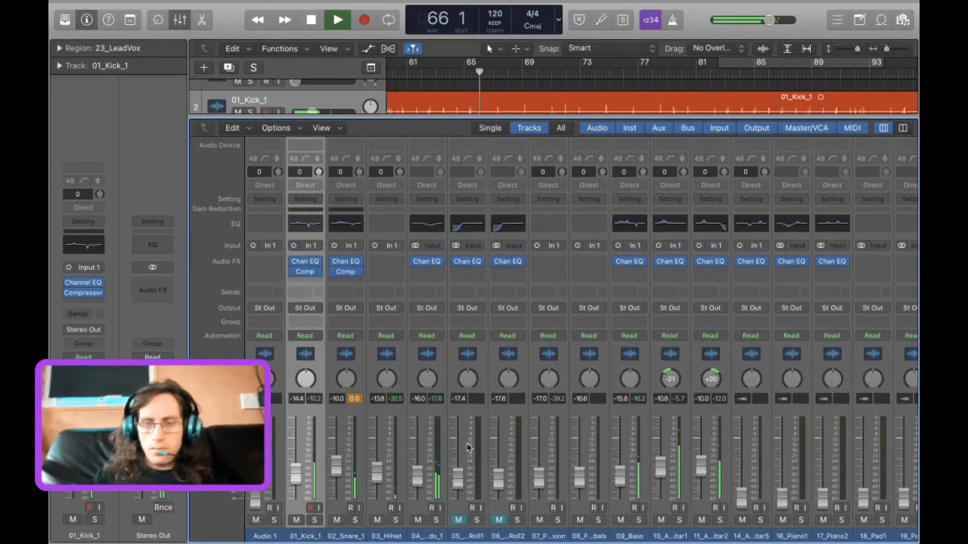
# Turn up the listening volume and solo the 09_Bass track.
pyautogui.press('XF86AudioRaiseVolume')
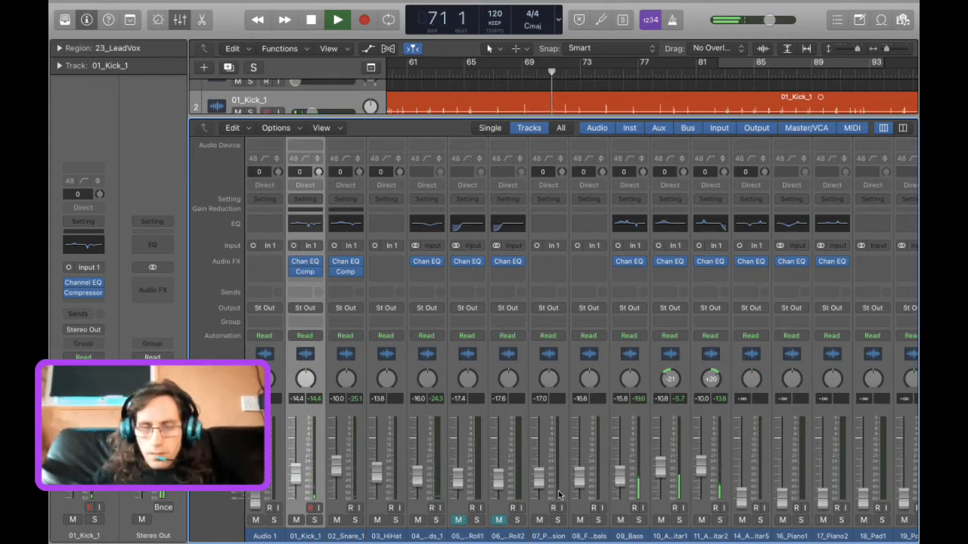
pyautogui.click(639, 520)
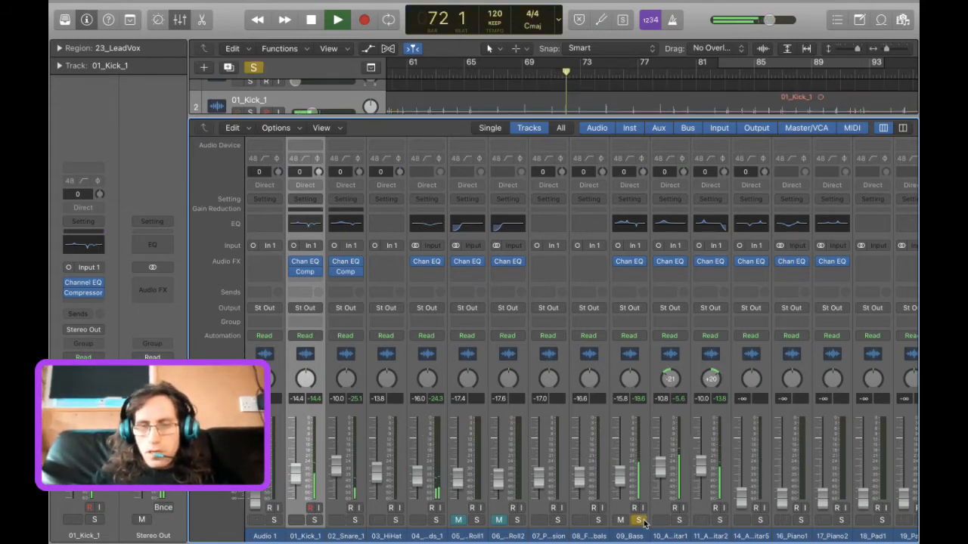
# Insert a Compressor on the 09_Bass track with auto gain at 0 dB, a 6.8:1 ratio and the limiter on.
pyautogui.click(627, 276)
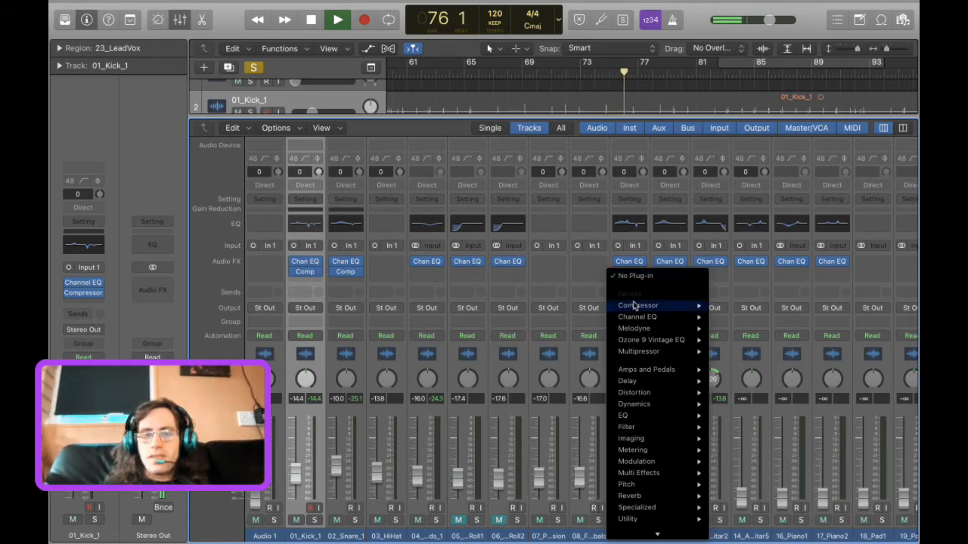
pyautogui.press('Escape')
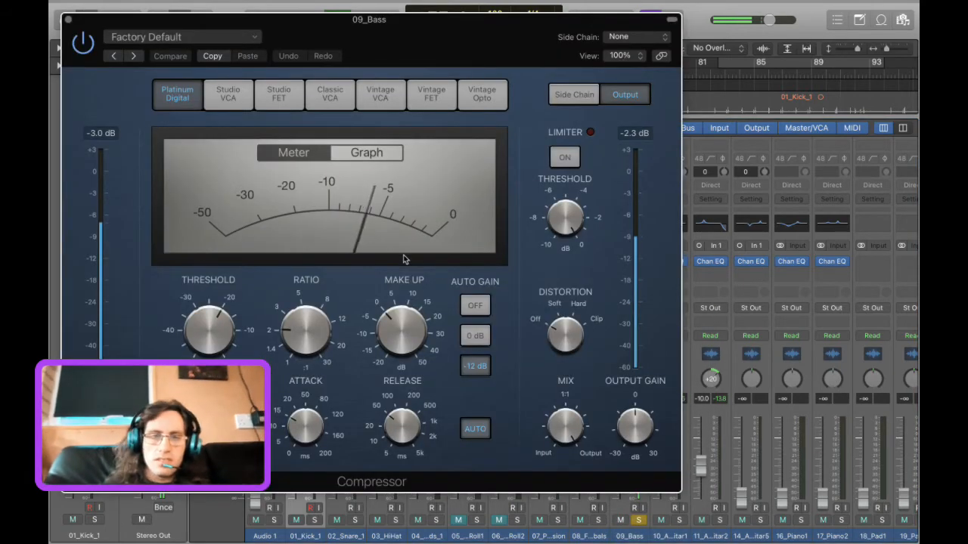
pyautogui.click(474, 341)
pyautogui.moveTo(306, 327); pyautogui.dragTo(298, 257)
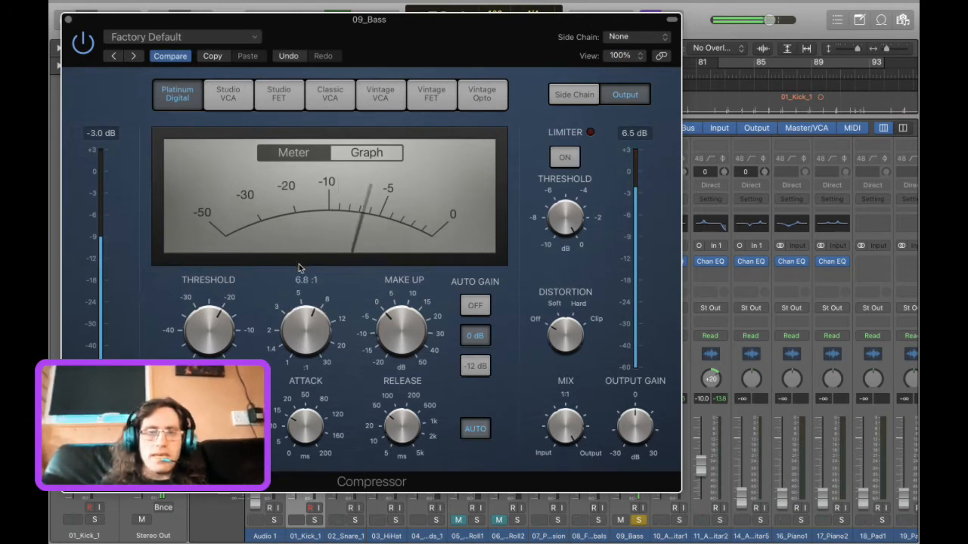
pyautogui.click(568, 160)
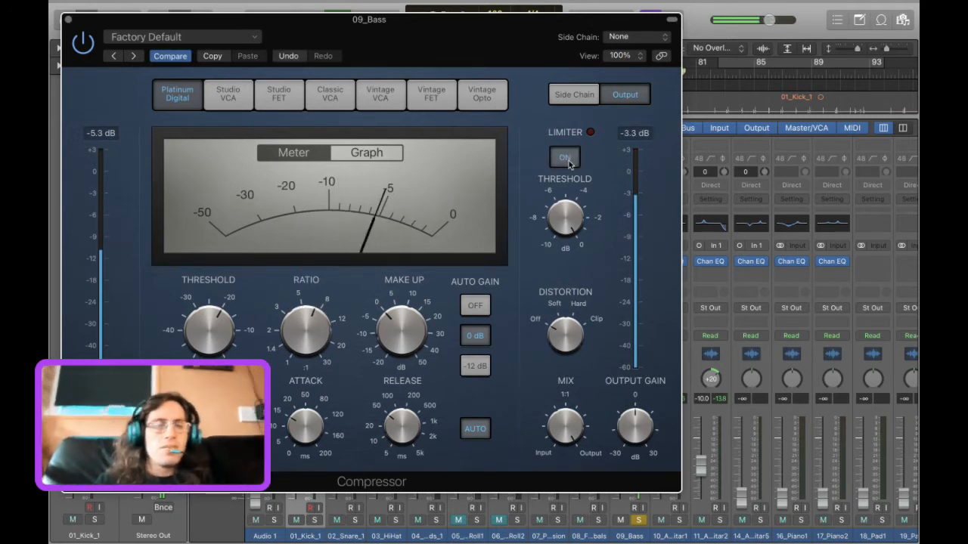
# Lower the bass compressor's threshold slightly and switch its circuit model to Vintage FET.
pyautogui.moveTo(306, 327); pyautogui.dragTo(306, 344)
pyautogui.moveTo(208, 329); pyautogui.dragTo(208, 354)
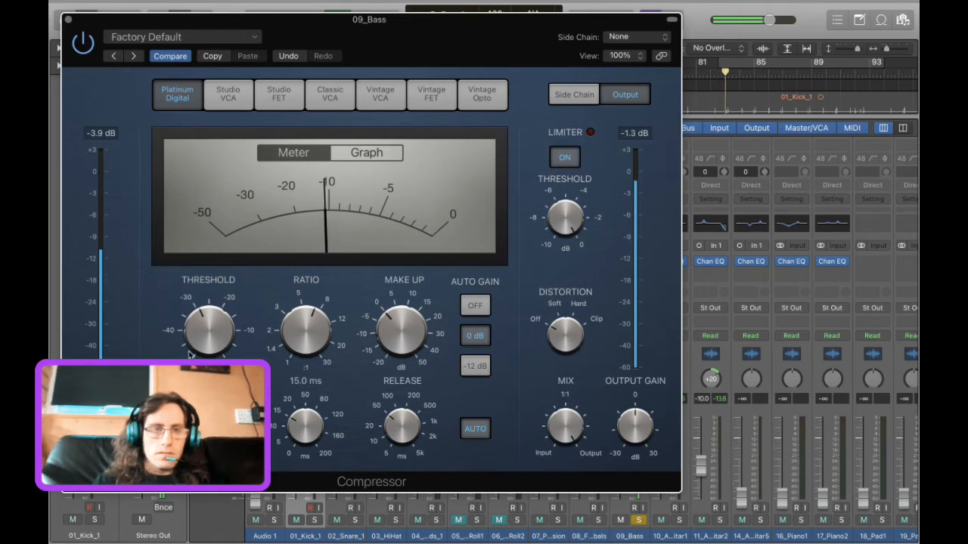
pyautogui.moveTo(208, 354); pyautogui.dragTo(198, 327)
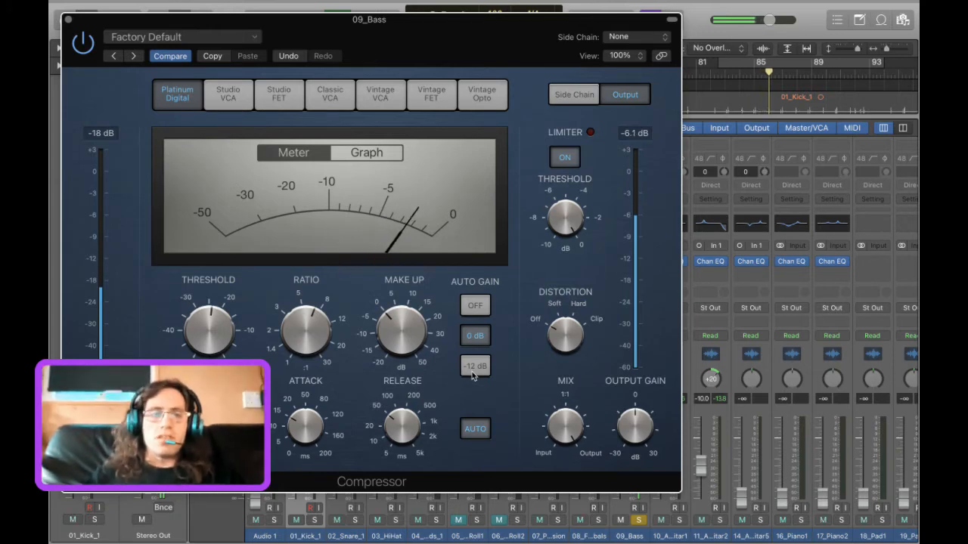
pyautogui.click(431, 94)
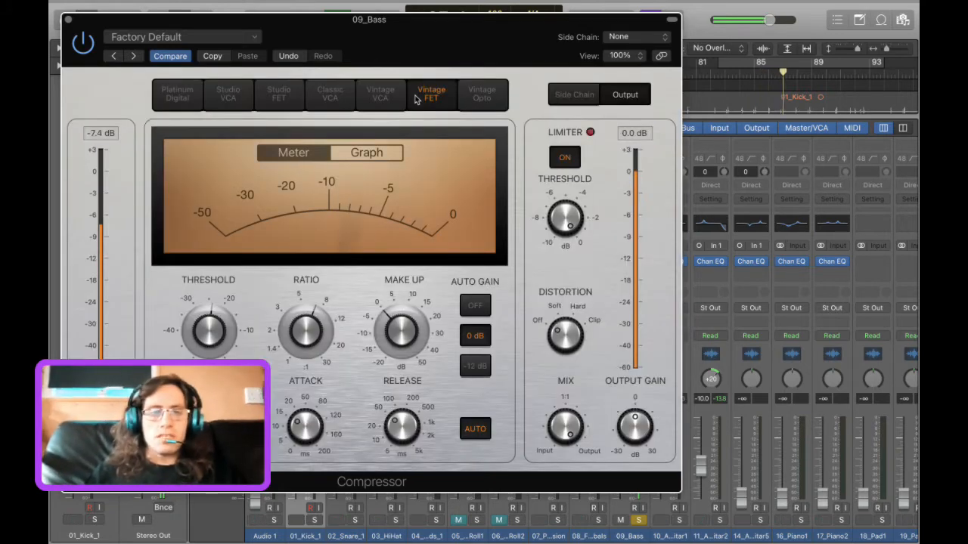
pyautogui.click(68, 20)
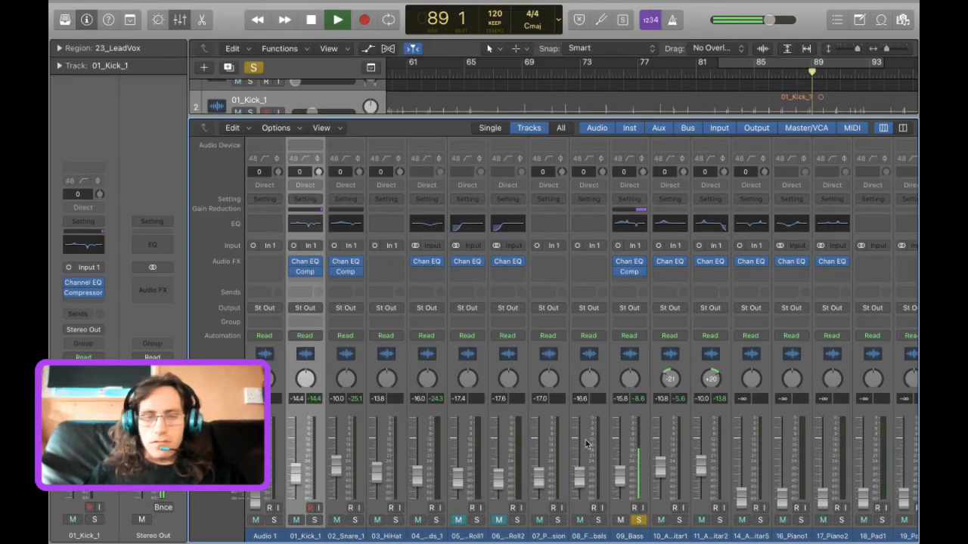
# Unsolo the 09_Bass track and stop playback.
pyautogui.click(645, 428)
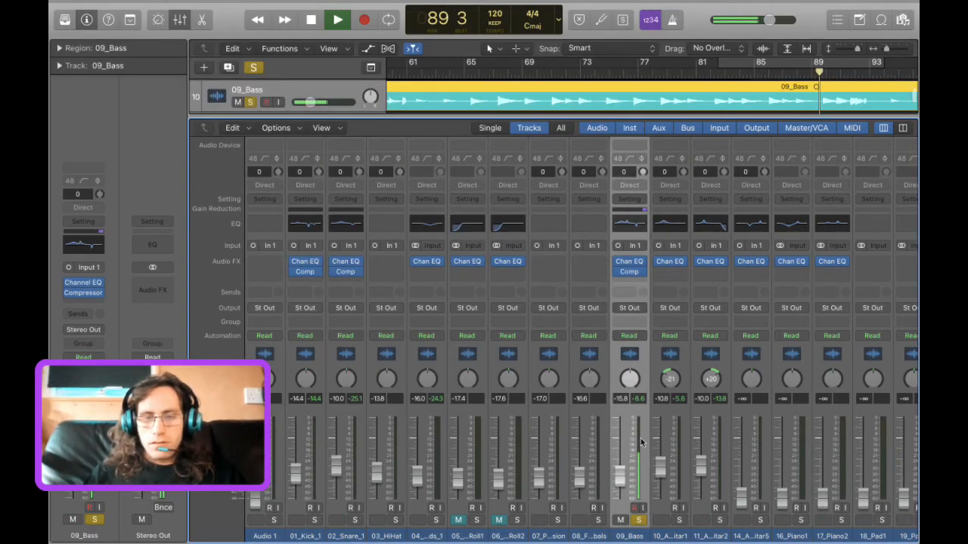
pyautogui.click(639, 520)
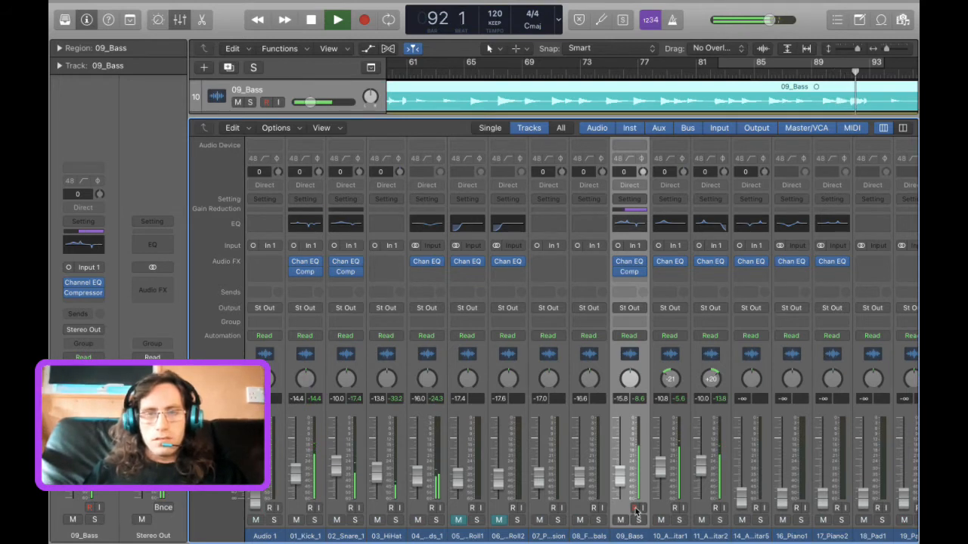
pyautogui.press('space')
# Replace the Compressor on 09_Bass with PSP MixPressor2 and place its window over the mixer.
pyautogui.click(640, 272)
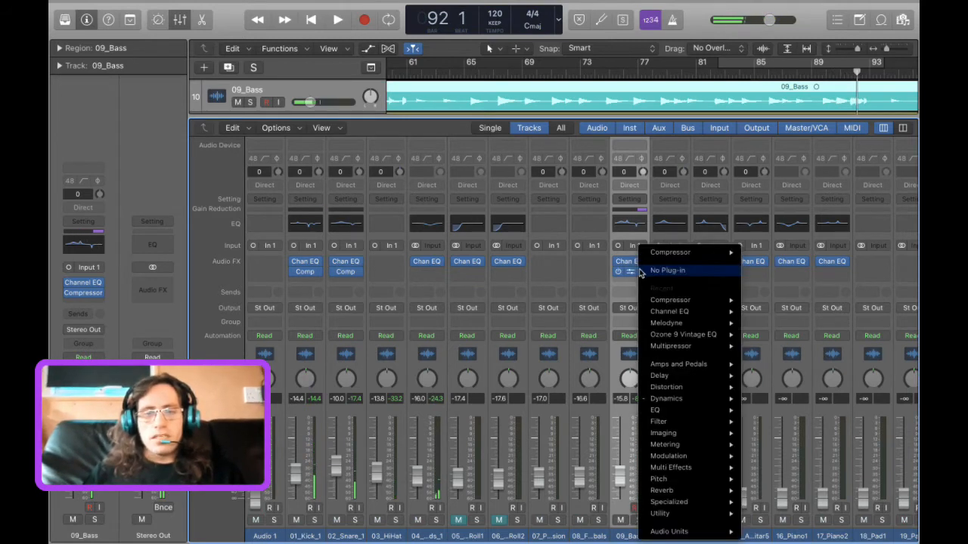
pyautogui.moveTo(683, 531)
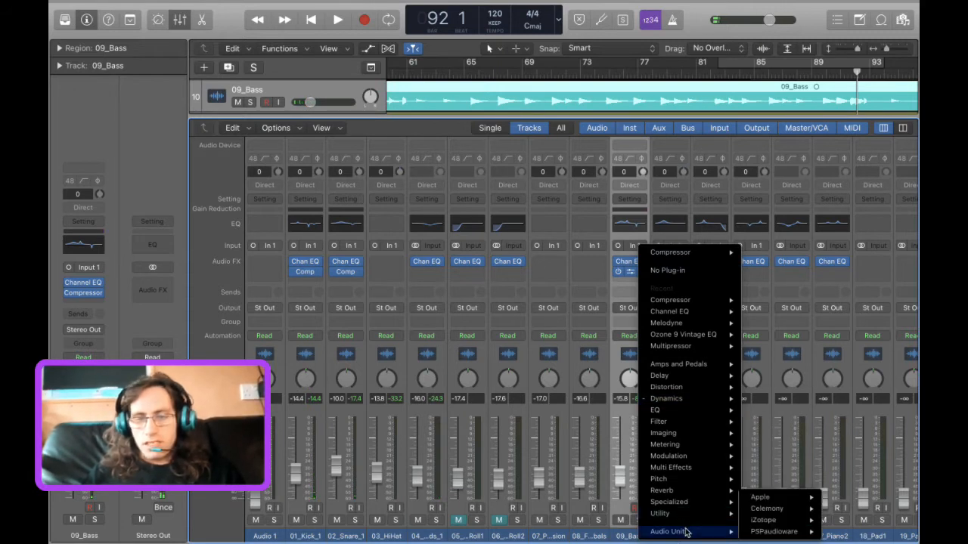
pyautogui.moveTo(762, 533)
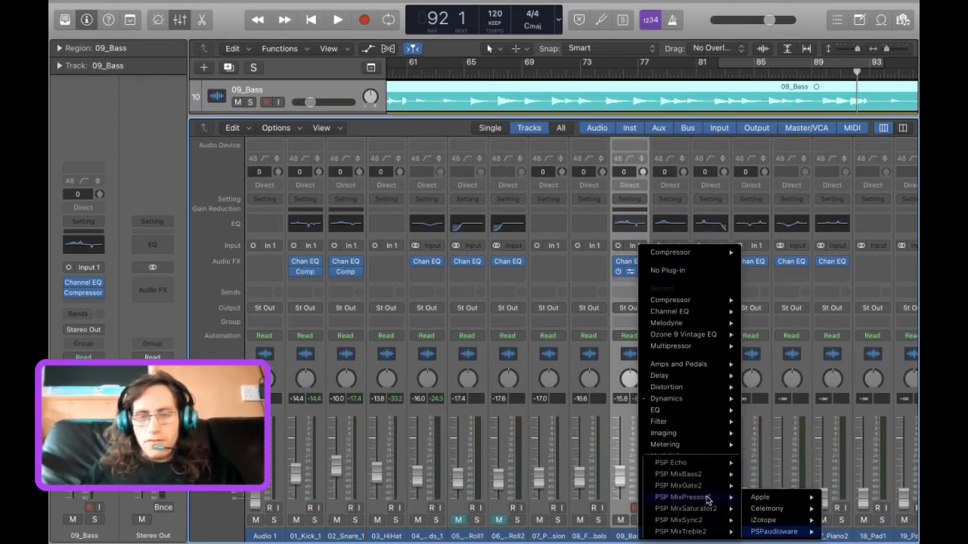
pyautogui.moveTo(698, 478)
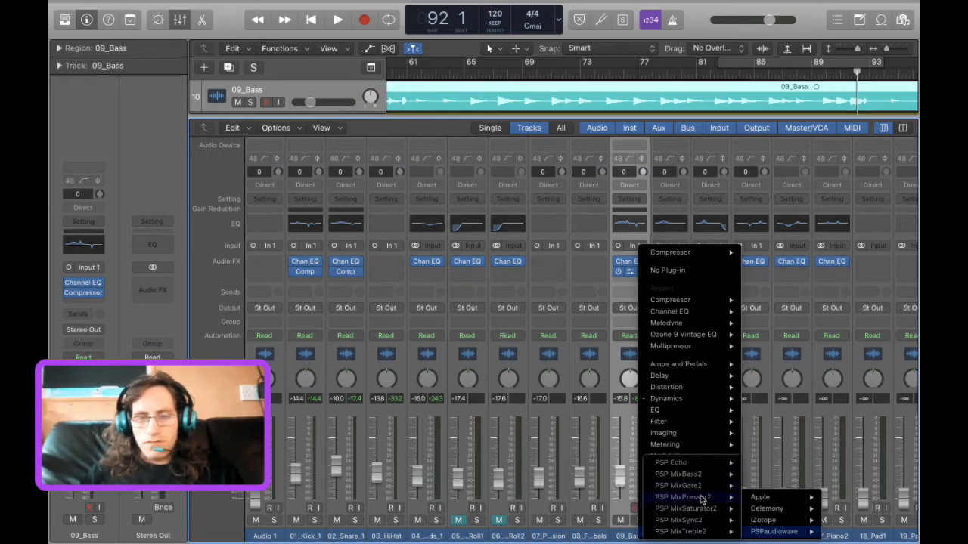
pyautogui.click(702, 499)
pyautogui.click(230, 156)
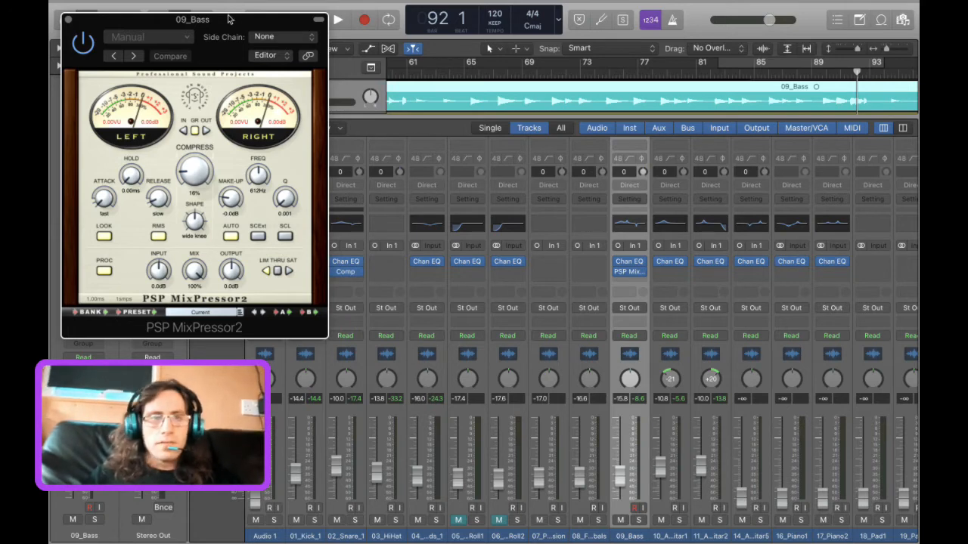
pyautogui.moveTo(228, 20); pyautogui.dragTo(525, 76)
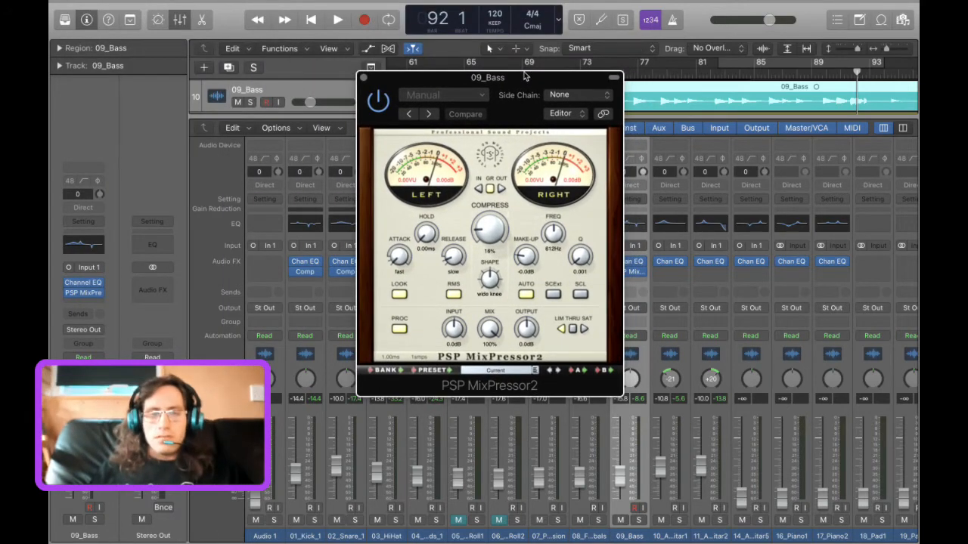
# Play the mix and set the compression amount in PSP MixPressor2 to 38%.
pyautogui.click(534, 372)
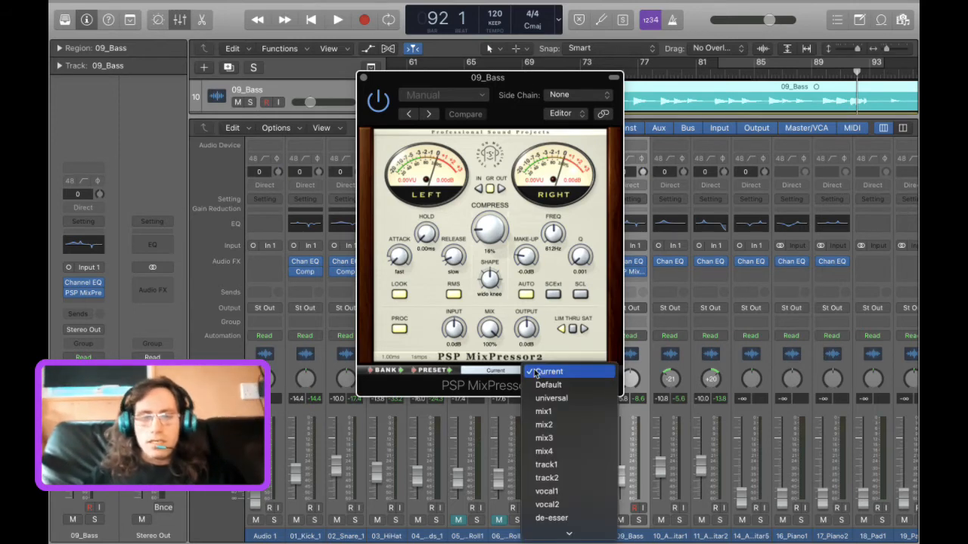
pyautogui.click(495, 389)
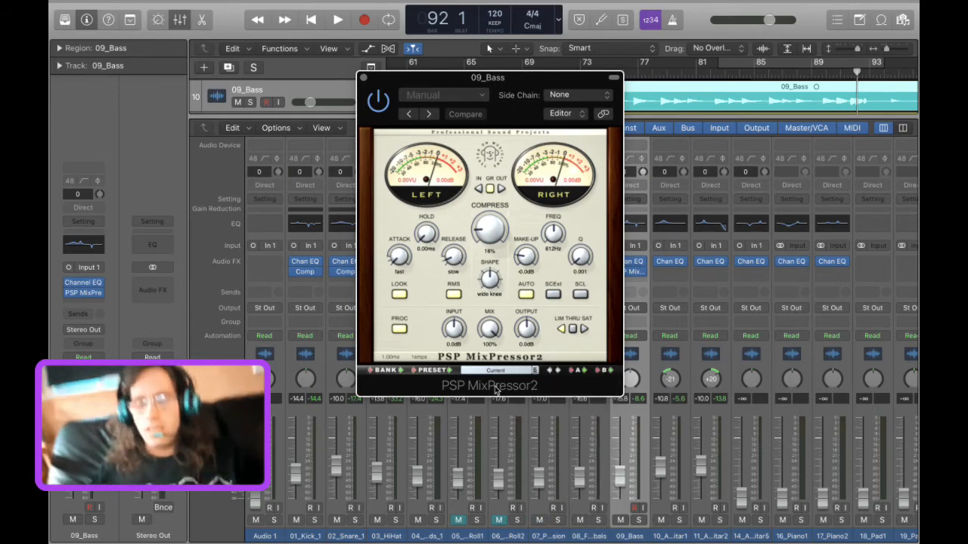
pyautogui.press('XF86AudioRaiseVolume')
pyautogui.press('space')
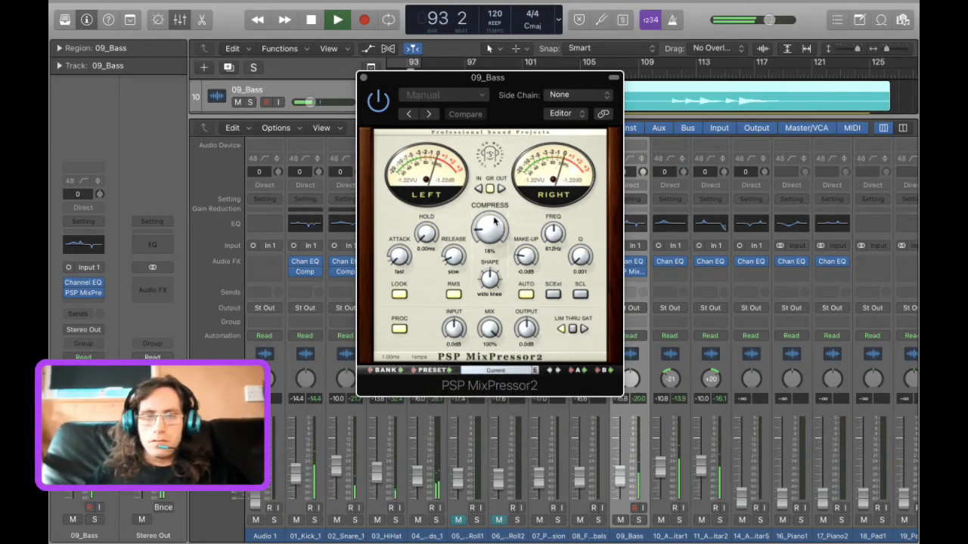
pyautogui.moveTo(490, 229); pyautogui.dragTo(485, 152)
# Raise the 09_Bass fader to about -8.2 dB and switch the PSP MixPressor2 meters to output level.
pyautogui.moveTo(620, 467)
pyautogui.mouseDown()
pyautogui.moveTo(620, 449)
pyautogui.moveTo(618, 458)
pyautogui.mouseUp()
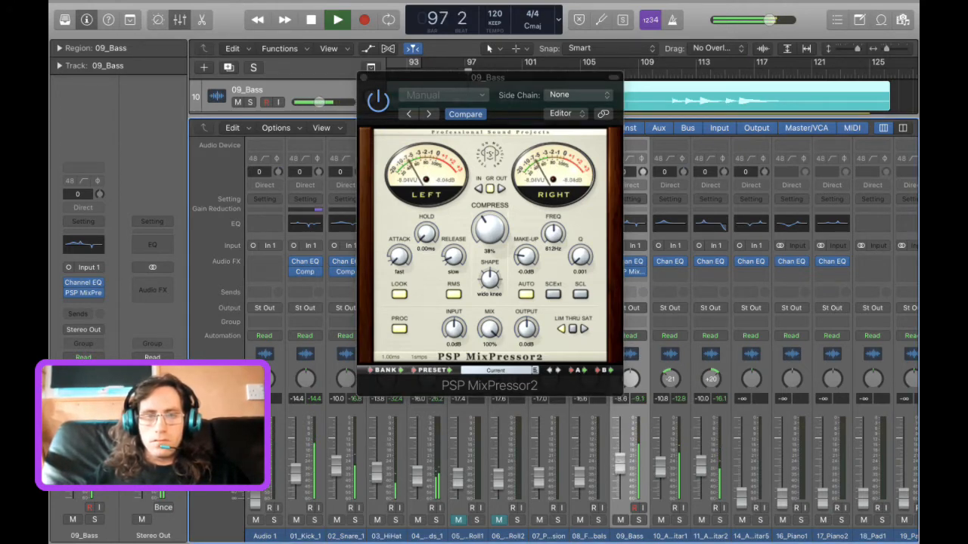
pyautogui.click(501, 189)
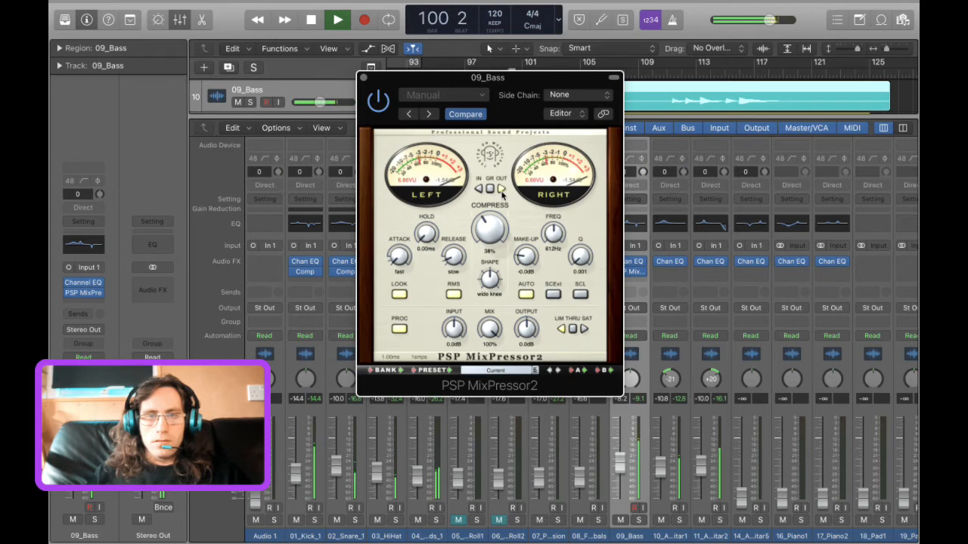
pyautogui.click(364, 78)
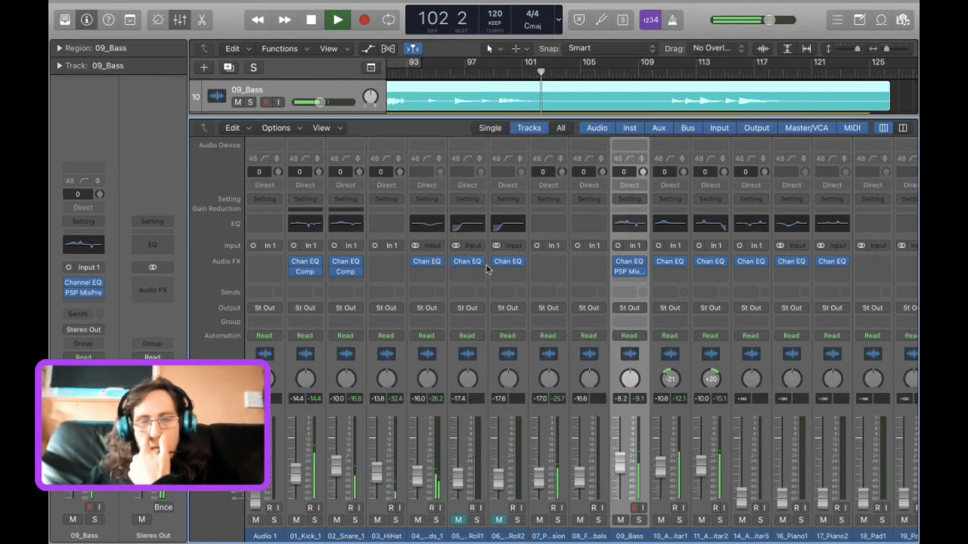
# Solo the 09_Bass track, add PSP MixBass2 after PSP MixPressor2 and run it in demo mode.
pyautogui.click(638, 528)
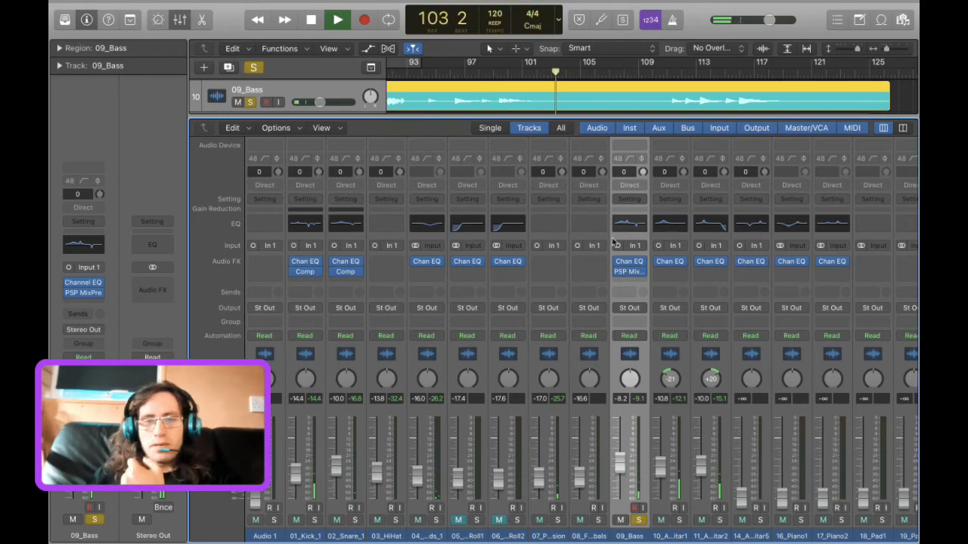
pyautogui.click(629, 281)
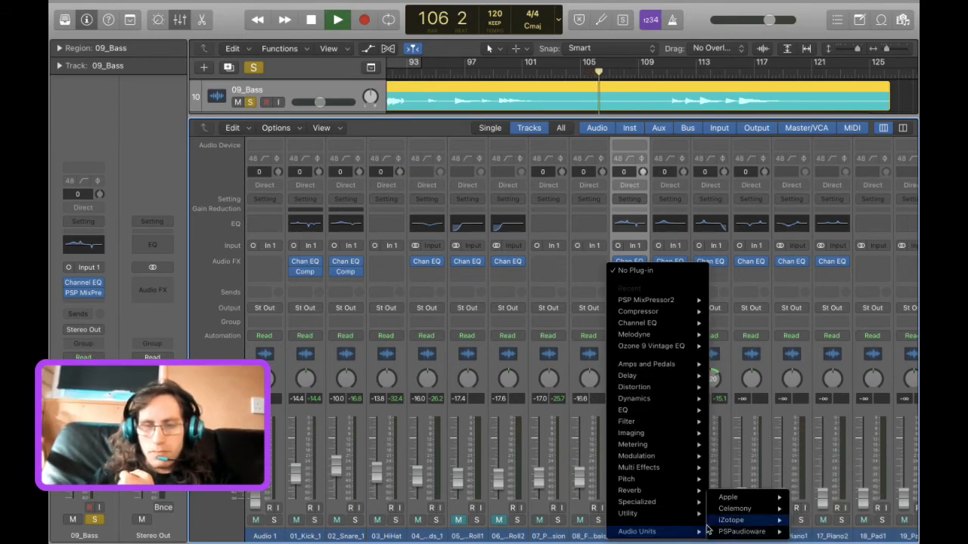
pyautogui.moveTo(745, 531)
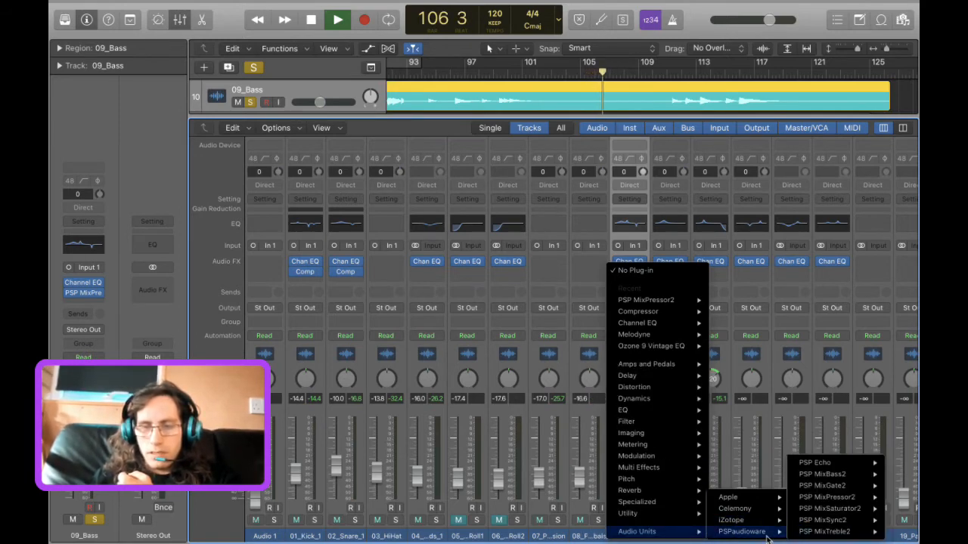
pyautogui.click(823, 471)
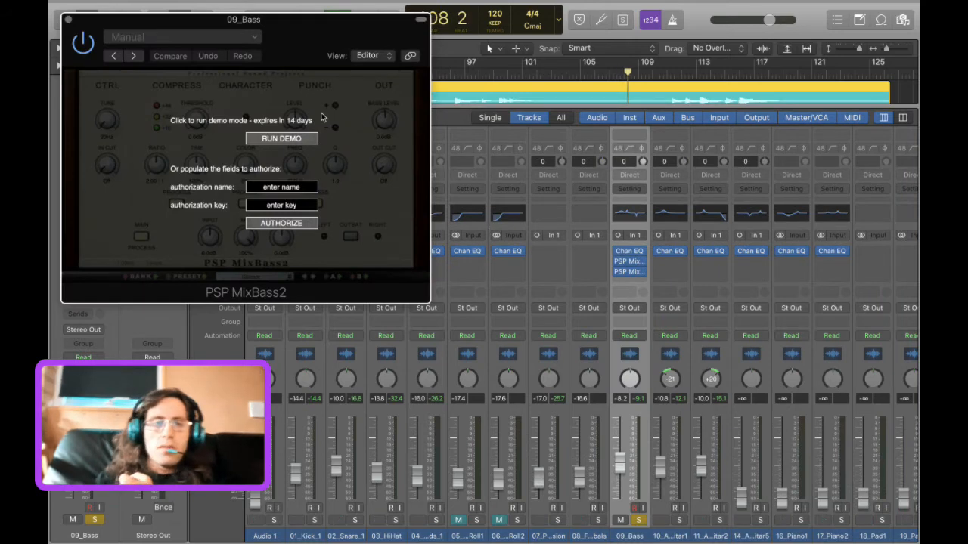
pyautogui.click(281, 138)
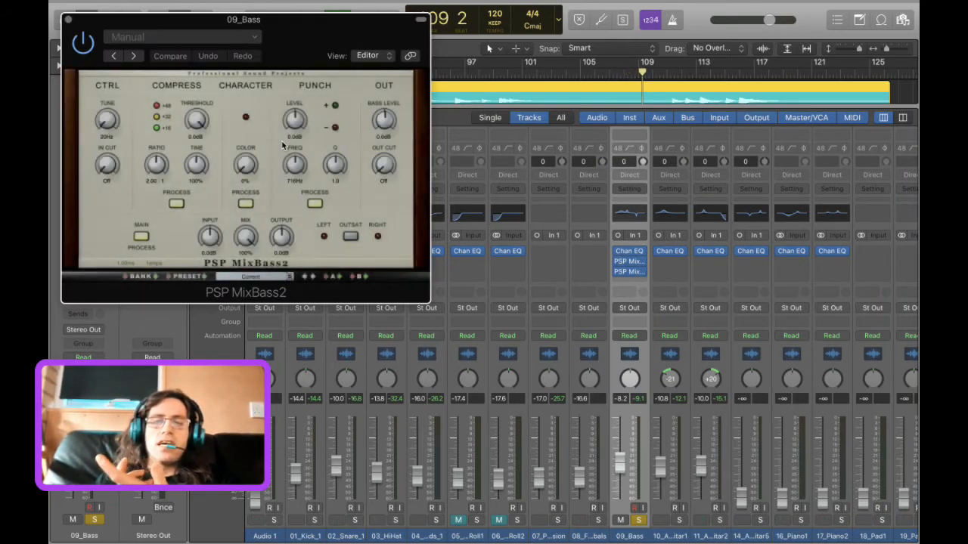
# Load the bass1 preset in PSP MixBass2, close the plug-in and unsolo the 09_Bass track.
pyautogui.click(294, 274)
pyautogui.click(306, 414)
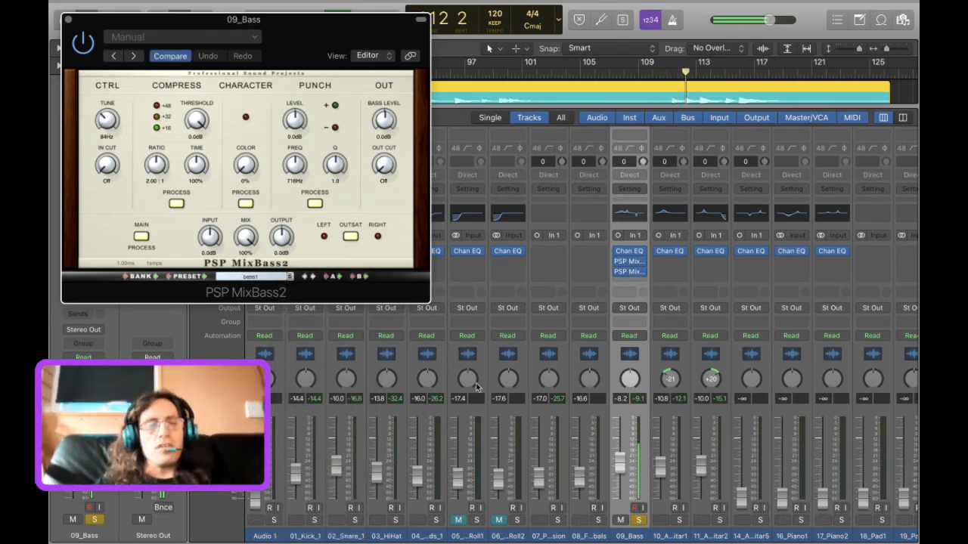
pyautogui.click(69, 22)
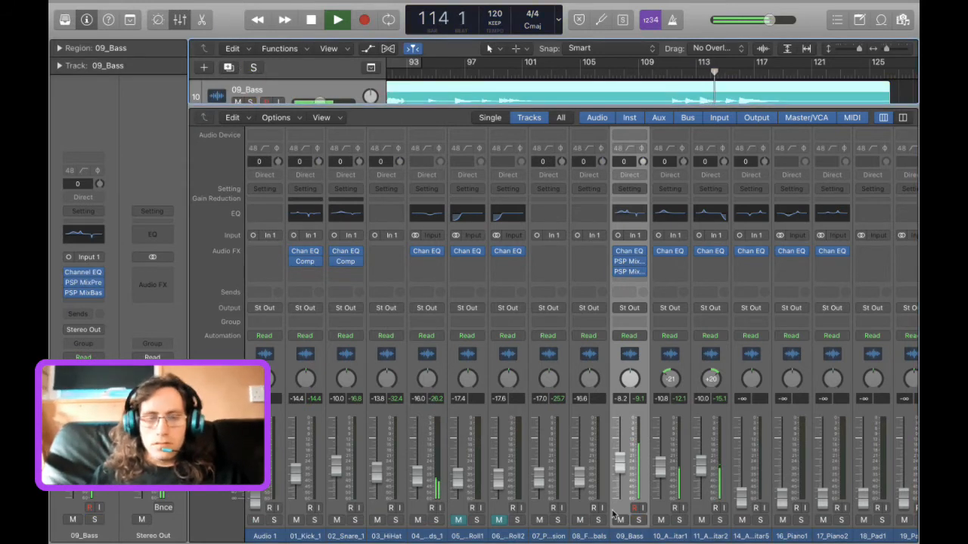
# Restart playback from the beginning and raise the faders of guitar track 14 to -5.2 dB and Pad1 to Pad4 to about -13 dB.
pyautogui.press('XF86AudioRaiseVolume')
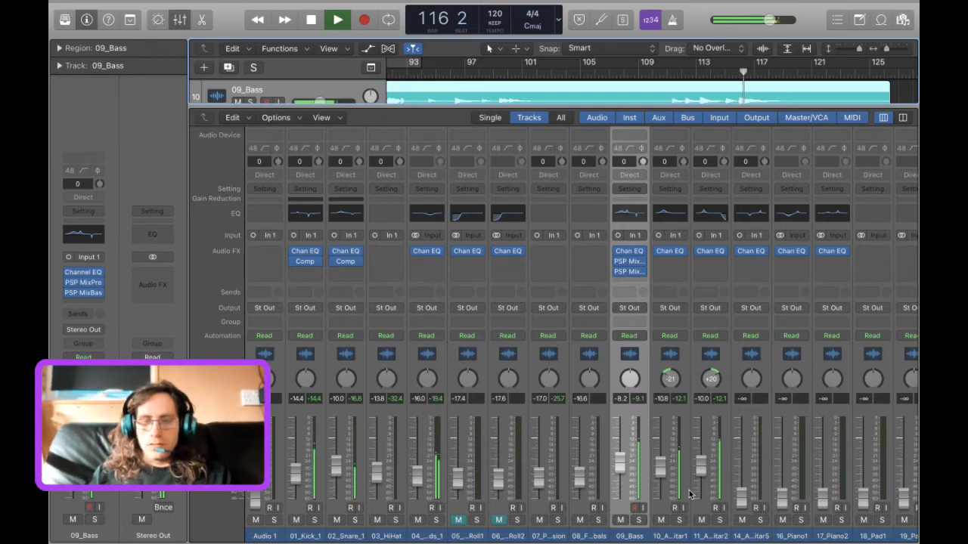
pyautogui.press('Return')
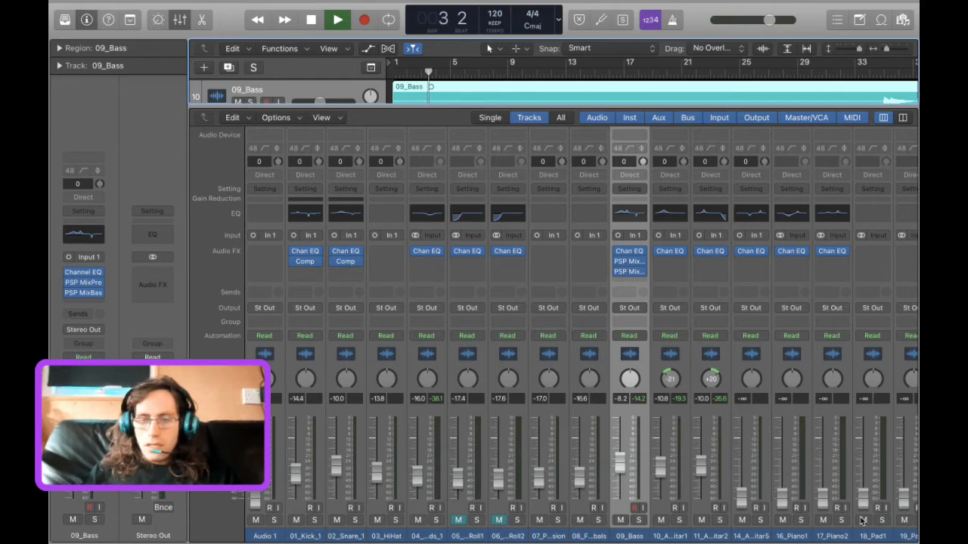
pyautogui.hscroll(2, 731, 454)
pyautogui.hscroll(1, 731, 454)
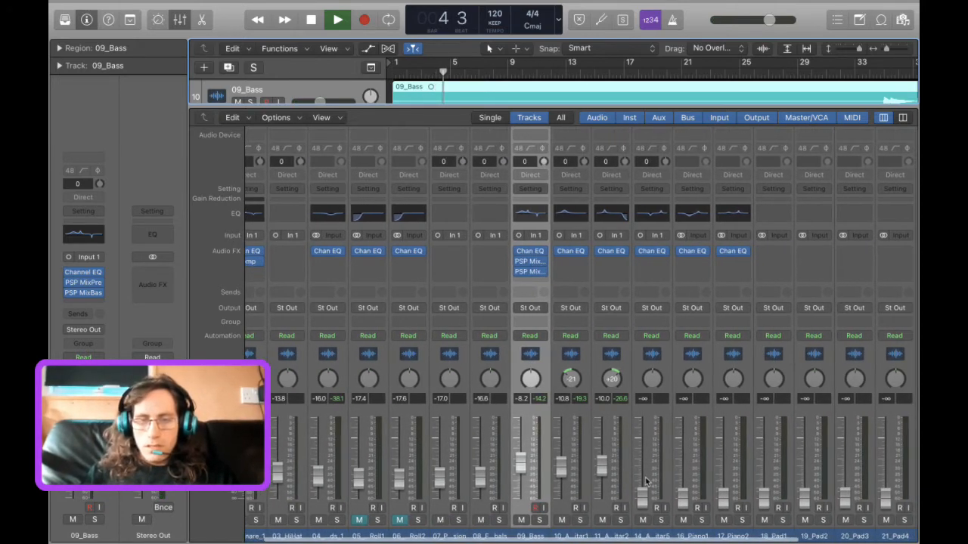
pyautogui.moveTo(644, 496); pyautogui.dragTo(649, 429)
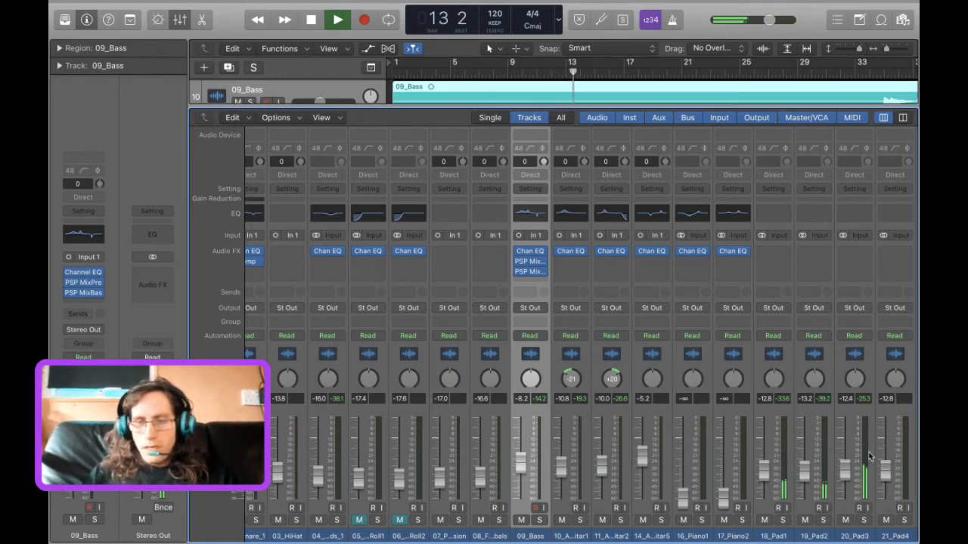
# Raise the 22_Pad5 fader to -14.4 dB and the 23_LeadVox fader to -7.2 dB.
pyautogui.hscroll(4, 869, 456)
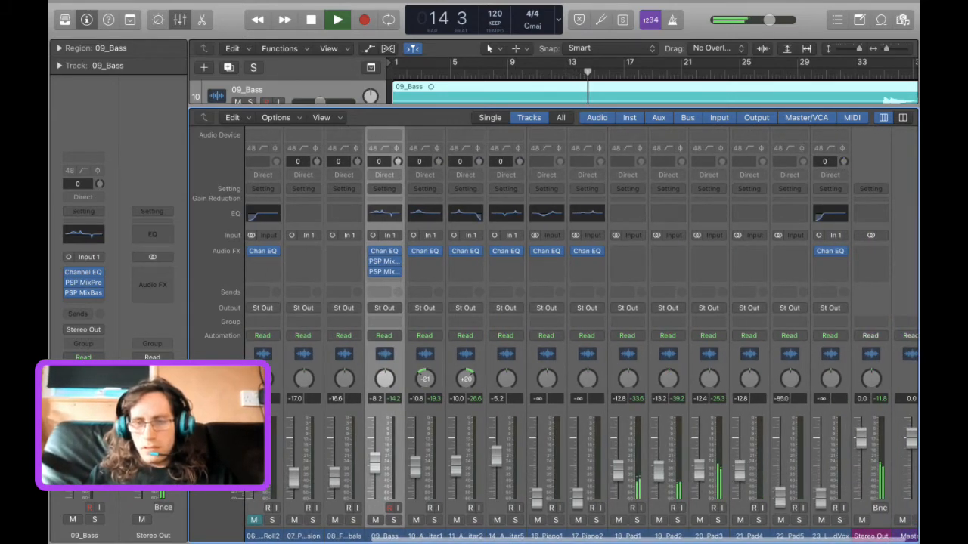
pyautogui.moveTo(823, 492); pyautogui.dragTo(821, 456)
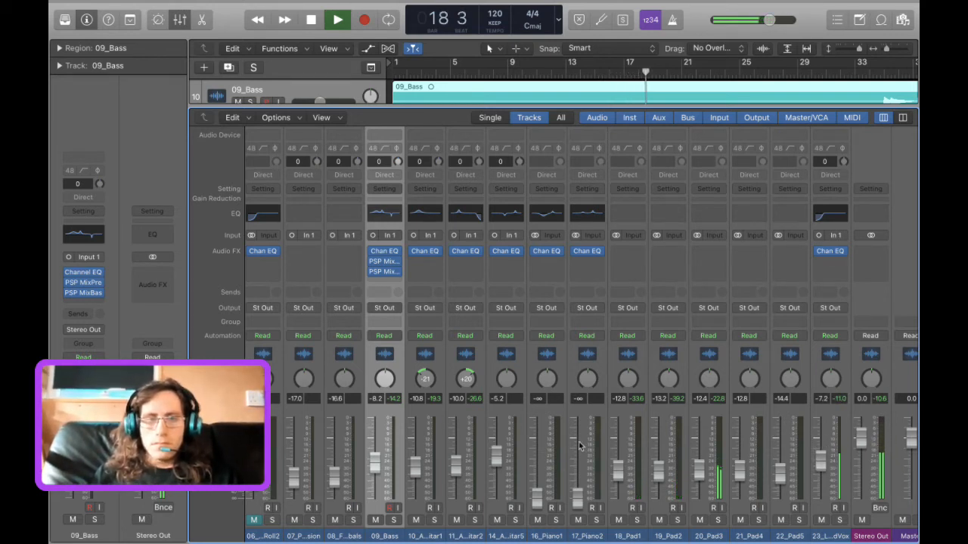
# Add PSP MixPressor2 to the 10_AcGuitar1 track, set its Compress amount to 24% and solo the track.
pyautogui.click(422, 265)
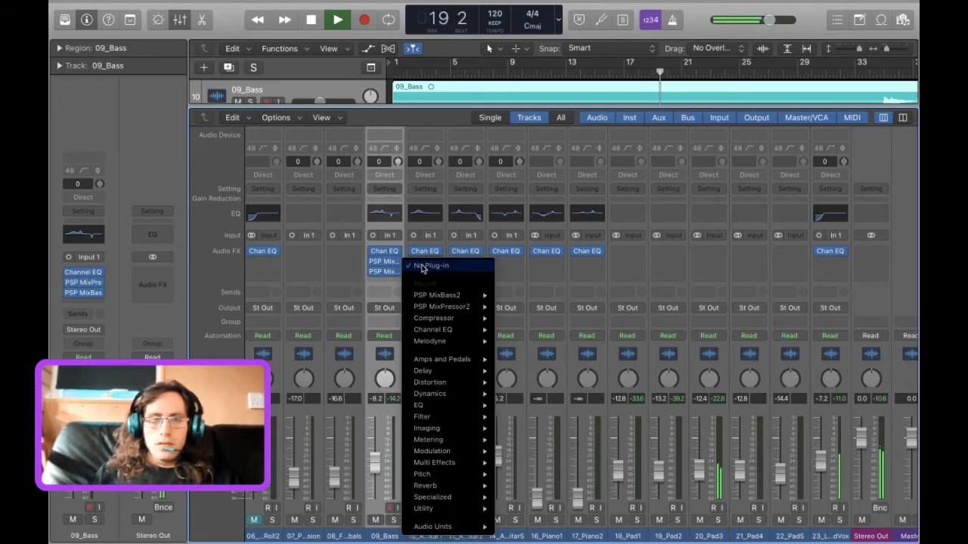
pyautogui.click(507, 307)
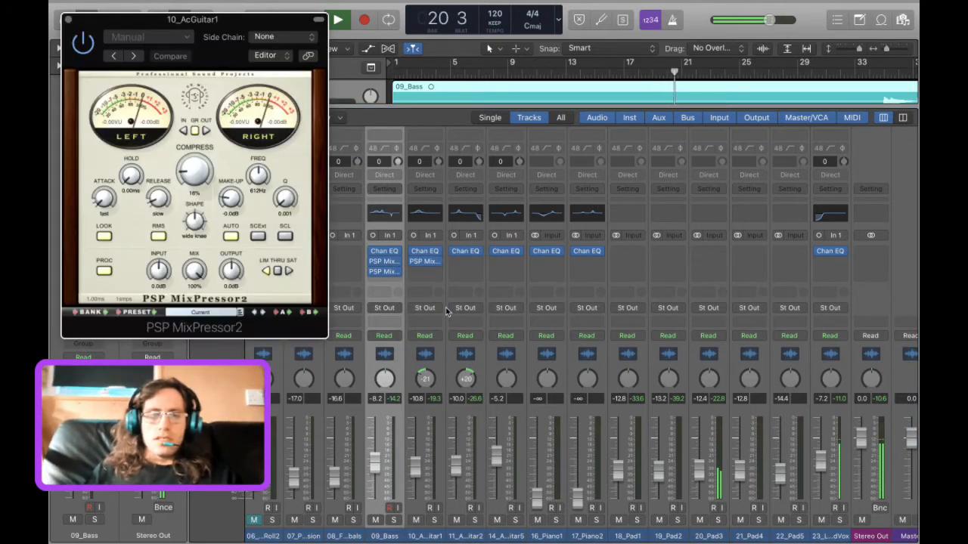
pyautogui.moveTo(183, 175); pyautogui.dragTo(193, 149)
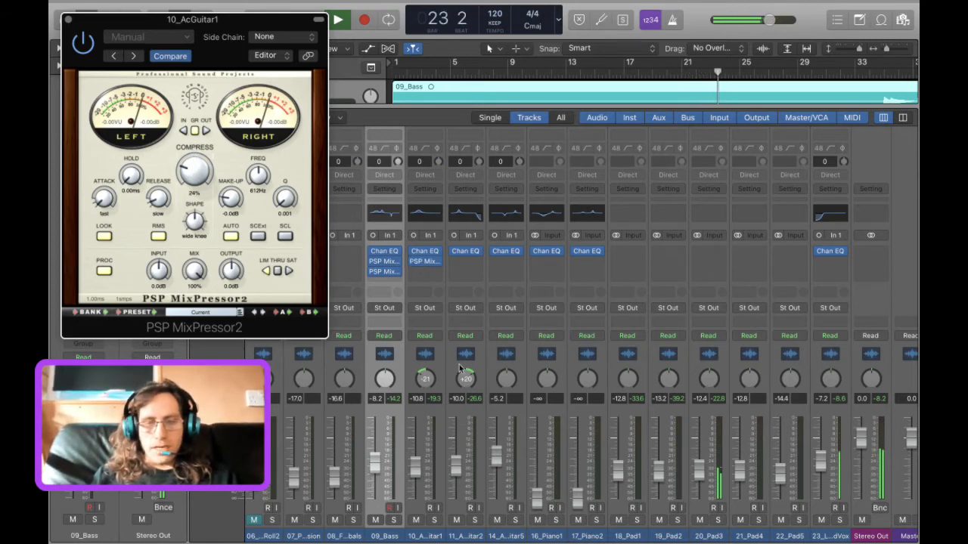
pyautogui.click(436, 519)
pyautogui.click(436, 520)
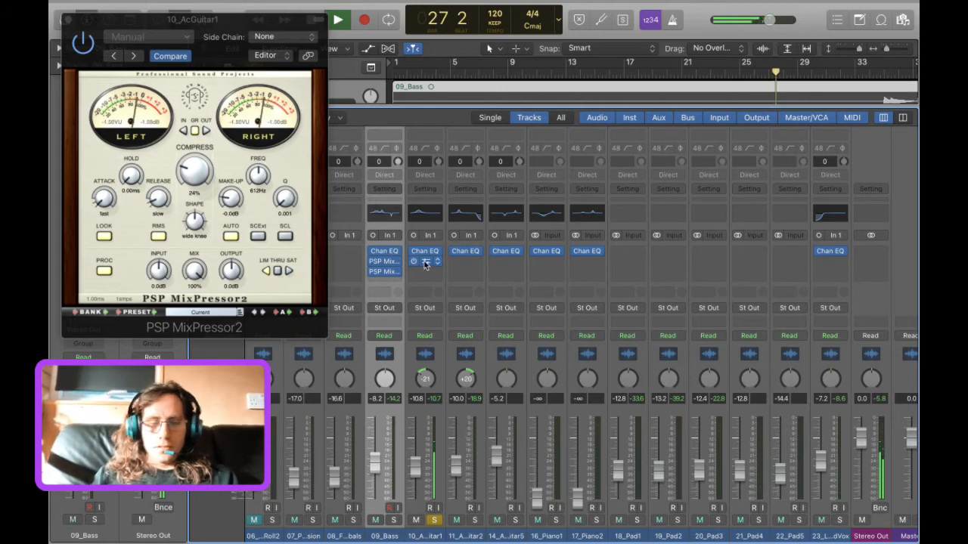
# Copy PSP MixPressor2 from guitar track 10 to guitar track 11, solo tracks 11 and 14, and lower track 14's fader to -8.6 dB.
pyautogui.moveTo(425, 265)
pyautogui.mouseDown()
pyautogui.moveTo(466, 267)
pyautogui.moveTo(433, 264)
pyautogui.mouseUp()
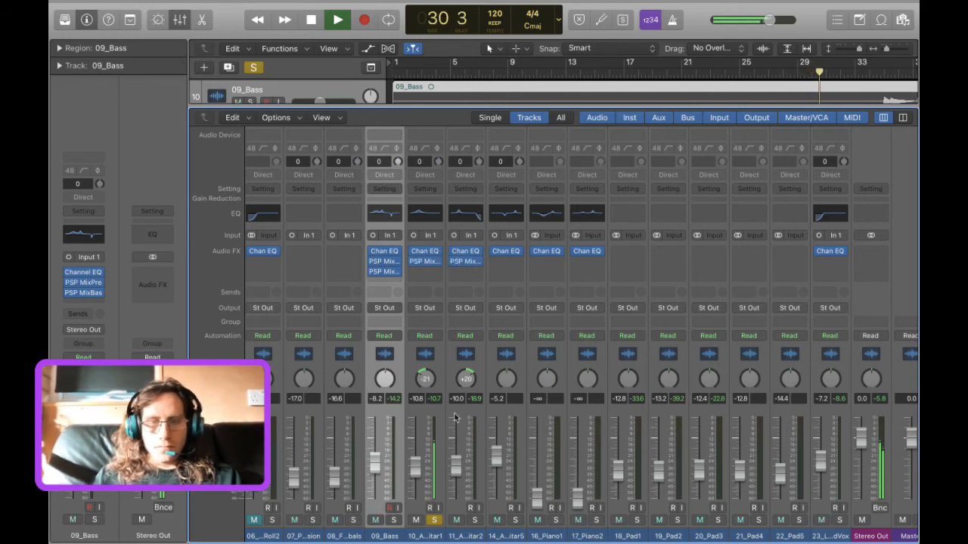
pyautogui.click(475, 520)
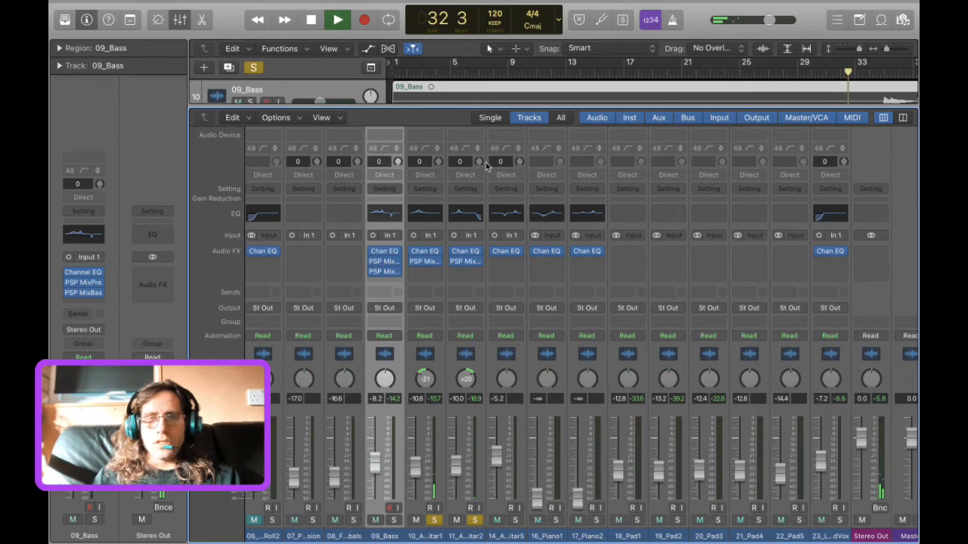
pyautogui.click(727, 74)
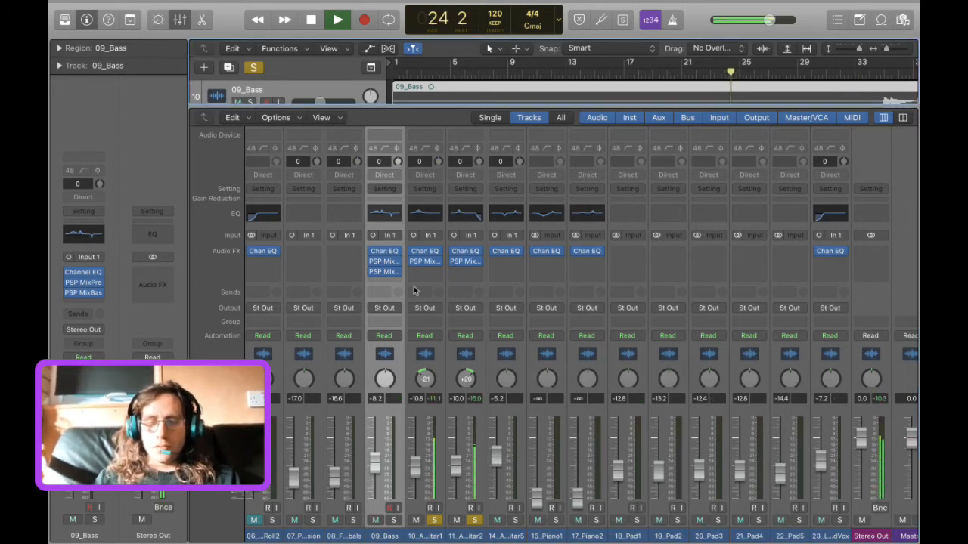
pyautogui.click(516, 522)
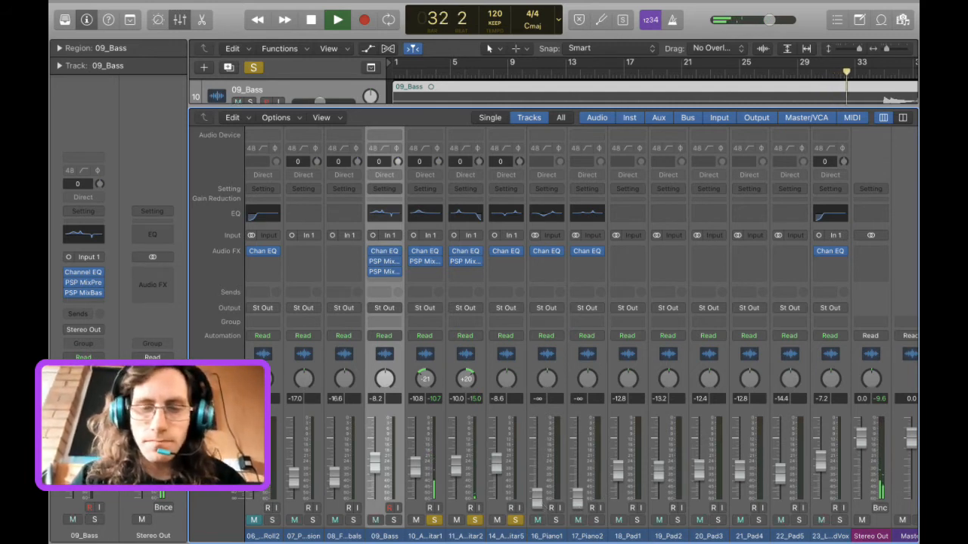
# Solo 16_Piano1 with its fader raised to -7.4 dB and copy PSP MixPressor2 from guitar track 11 to both piano tracks.
pyautogui.moveTo(542, 504); pyautogui.dragTo(544, 441)
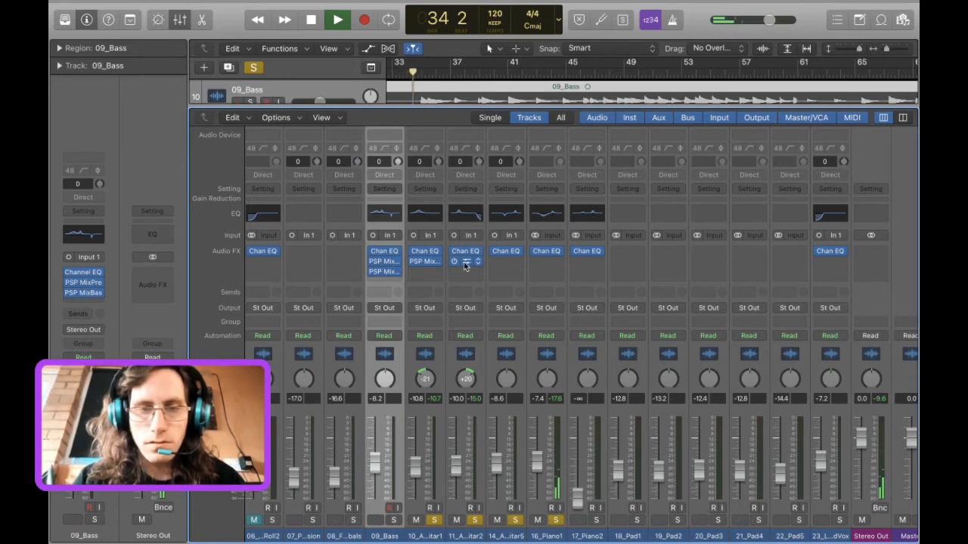
pyautogui.moveTo(473, 266); pyautogui.dragTo(559, 264)
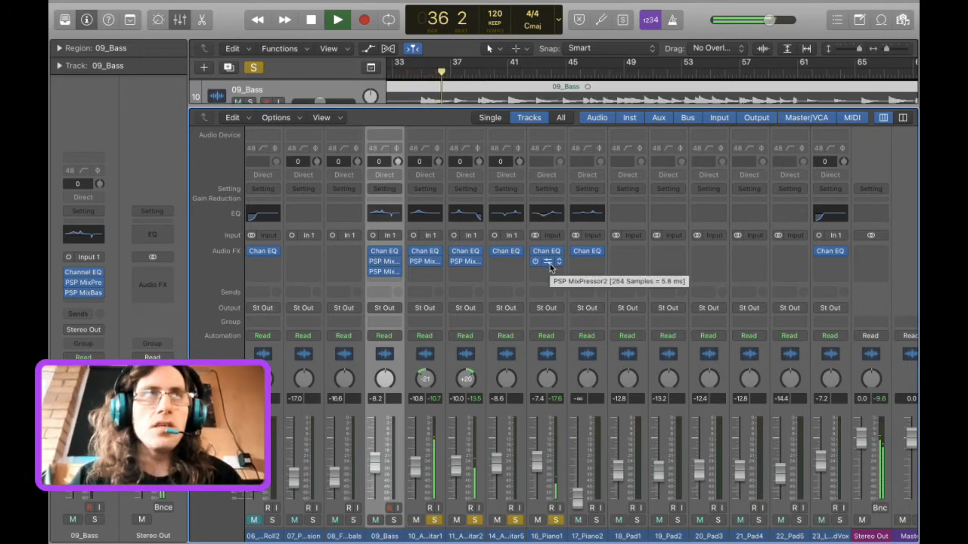
pyautogui.moveTo(549, 263); pyautogui.dragTo(599, 263)
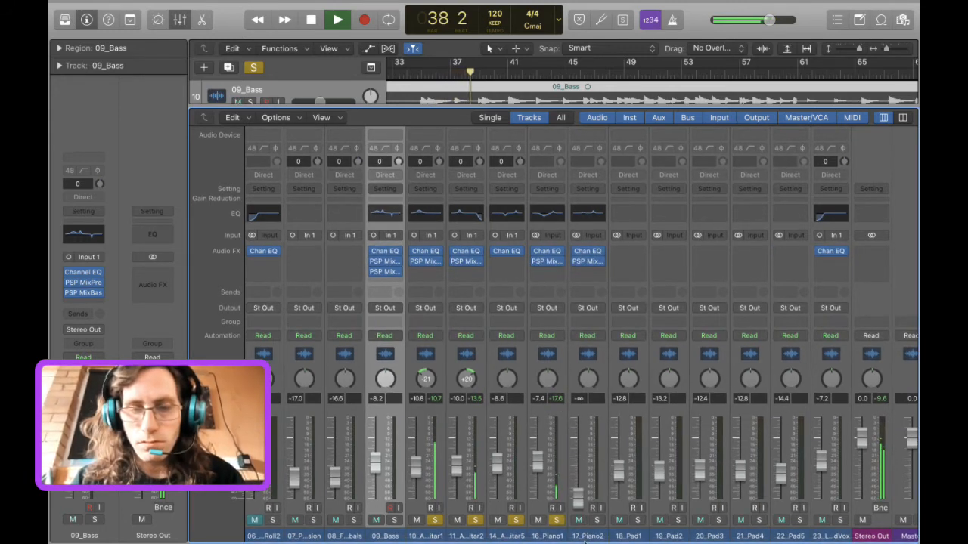
# Raise the 16_Piano1 and 17_Piano2 faders to -3.9 dB and pan them to -22 and +24 respectively.
pyautogui.moveTo(579, 514); pyautogui.dragTo(540, 442)
pyautogui.moveTo(542, 385); pyautogui.dragTo(542, 401)
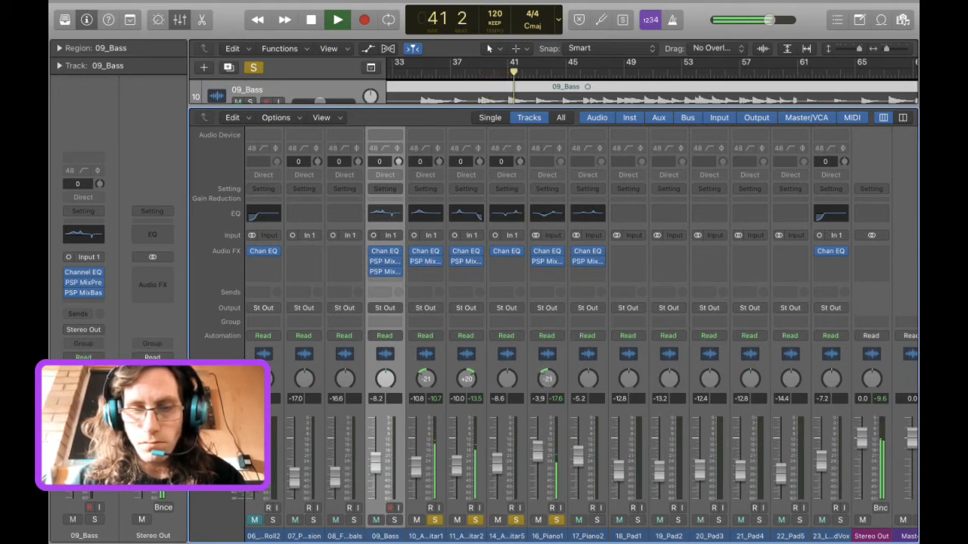
pyautogui.moveTo(588, 380); pyautogui.dragTo(587, 362)
pyautogui.moveTo(579, 460)
pyautogui.mouseDown()
pyautogui.moveTo(578, 442)
pyautogui.moveTo(577, 456)
pyautogui.mouseUp()
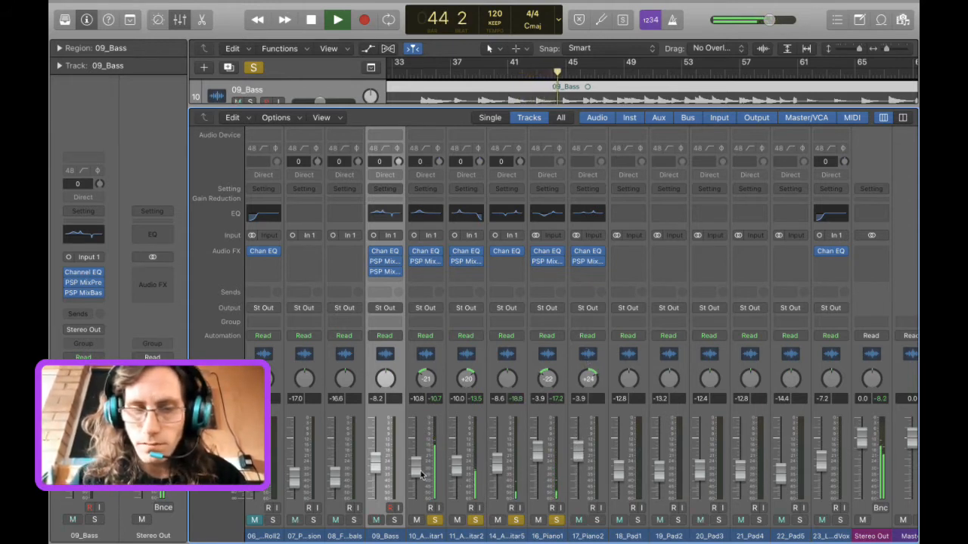
# Lower the 10_AcGuitar1 fader to -14.4 dB and set Compress to about 30% in the PSP MixPressor2 on 16_Piano1.
pyautogui.moveTo(415, 469); pyautogui.dragTo(415, 474)
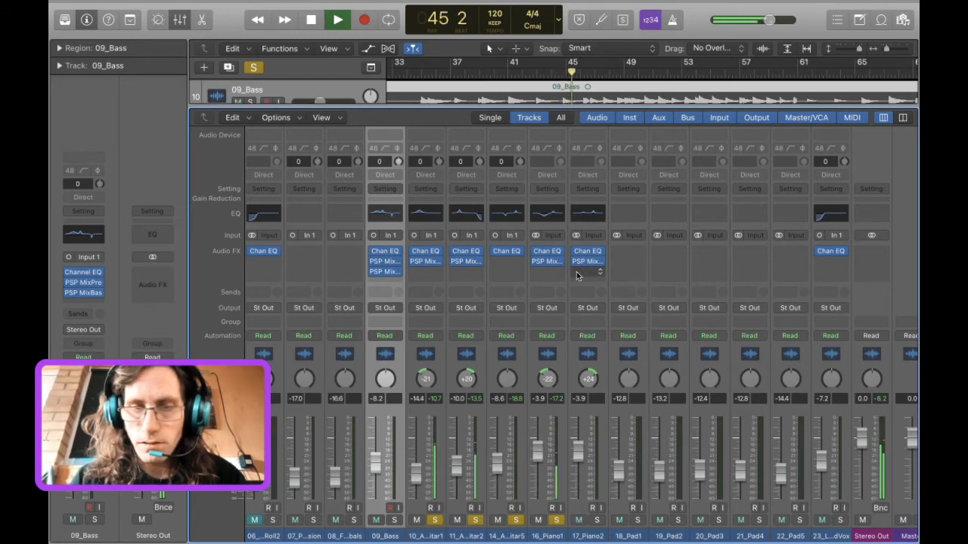
pyautogui.click(549, 263)
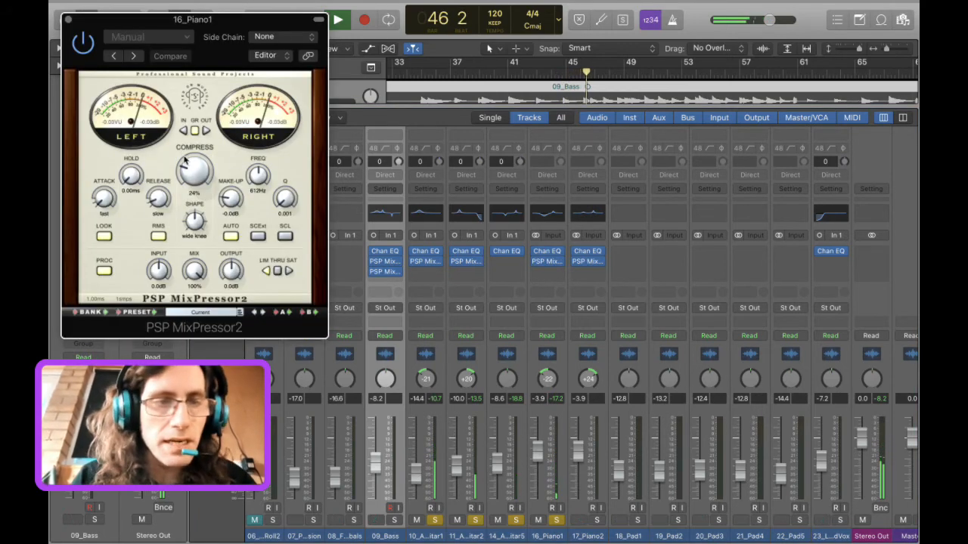
pyautogui.moveTo(187, 159)
pyautogui.mouseDown()
pyautogui.moveTo(189, 167)
pyautogui.moveTo(191, 159)
pyautogui.mouseUp()
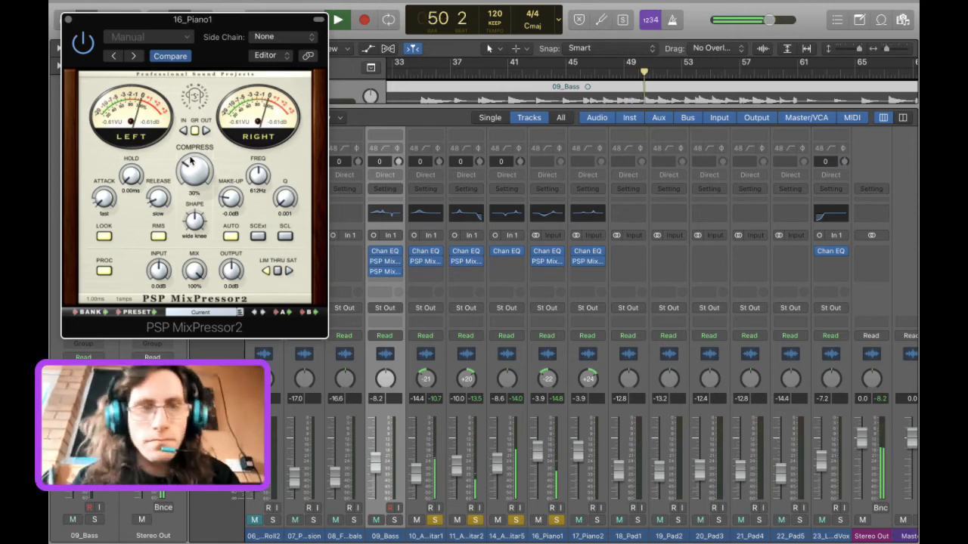
pyautogui.click(68, 20)
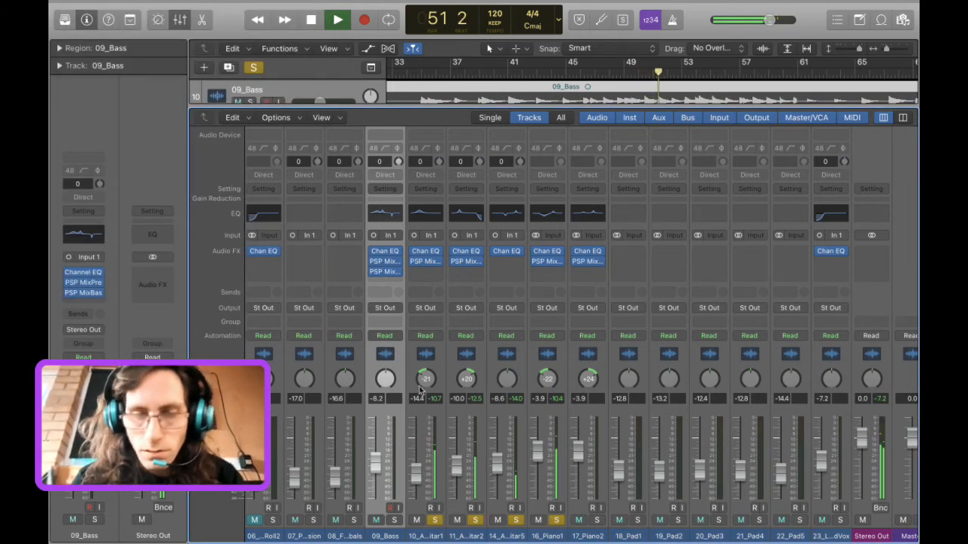
# Lower the 16_Piano1 fader to -9.6 dB, solo 17_Piano2 and lower its fader to -9.0 dB.
pyautogui.moveTo(537, 461); pyautogui.dragTo(538, 467)
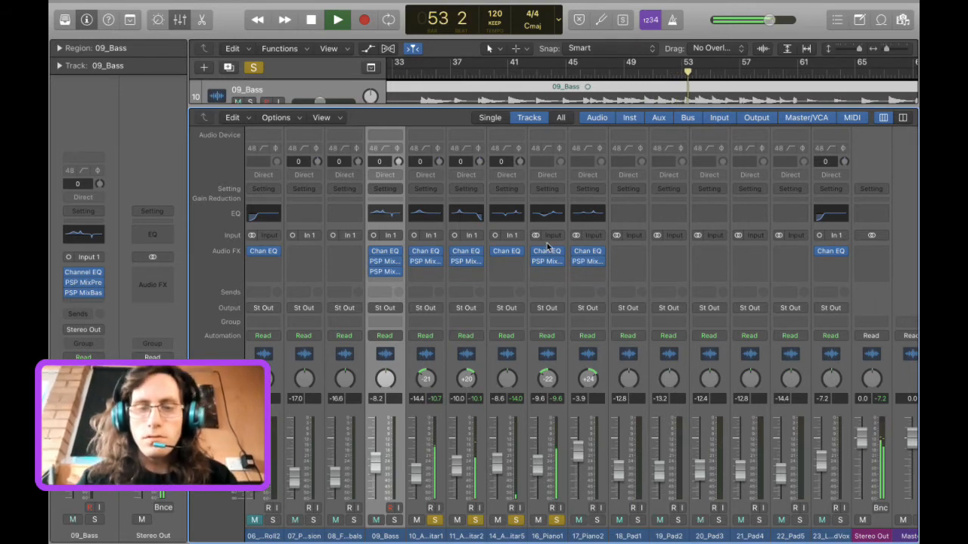
pyautogui.click(597, 520)
pyautogui.moveTo(578, 452); pyautogui.dragTo(578, 462)
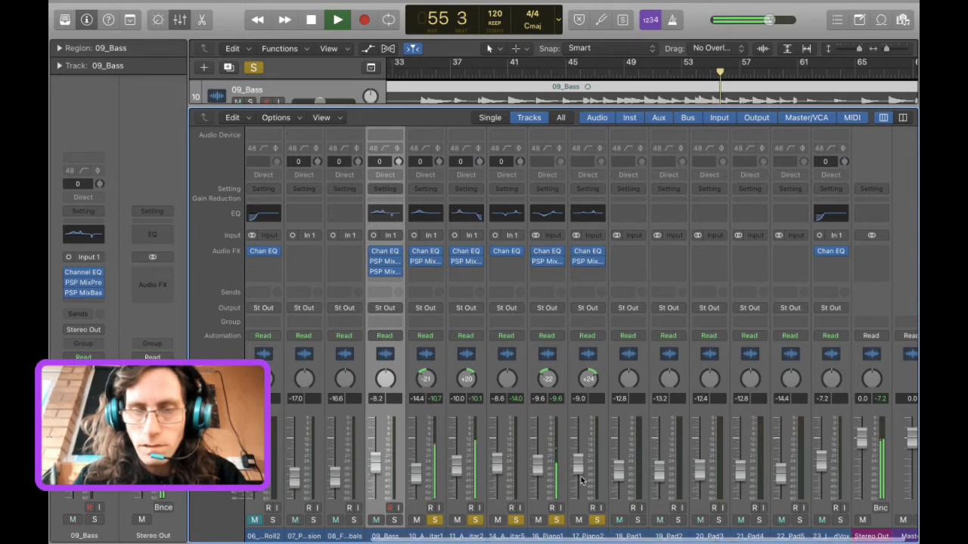
# Review the PSP MixPressor2 on 16_Piano1 and set the high shelf of its Channel EQ to +2.5 dB at 3400 Hz.
pyautogui.click(550, 261)
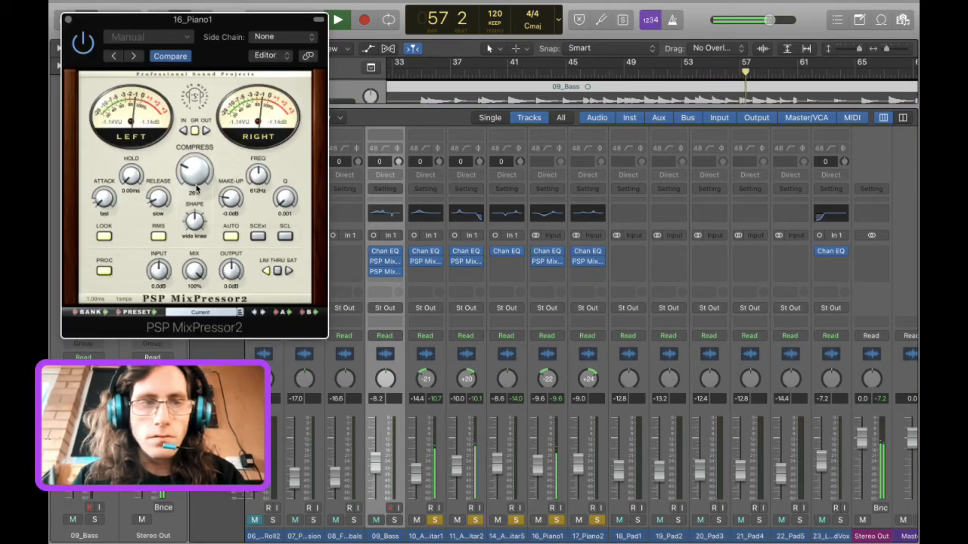
pyautogui.click(67, 21)
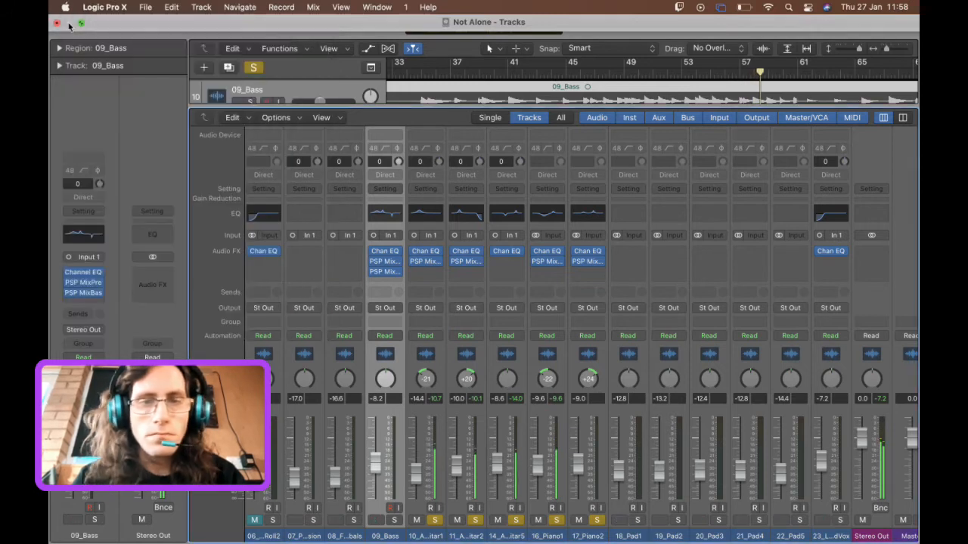
pyautogui.click(544, 219)
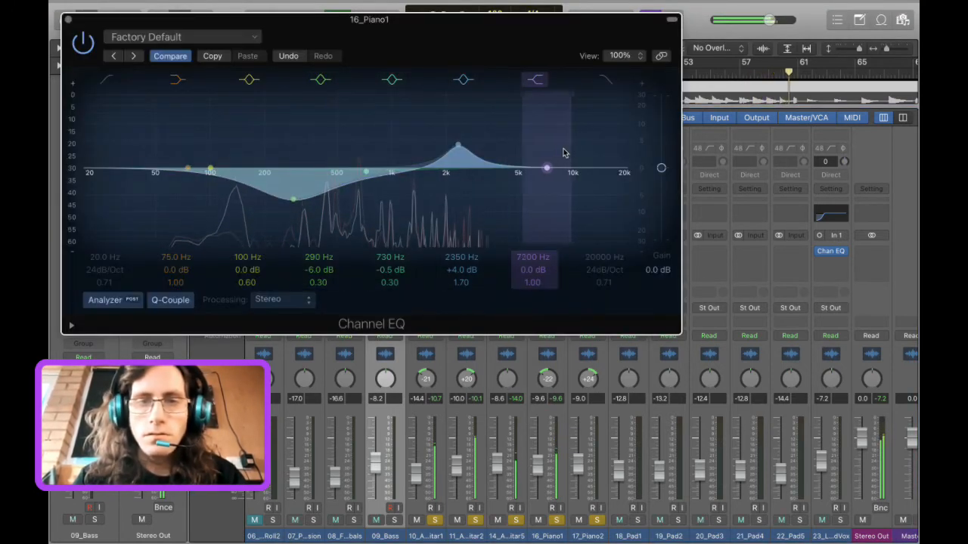
pyautogui.moveTo(538, 146); pyautogui.dragTo(499, 147)
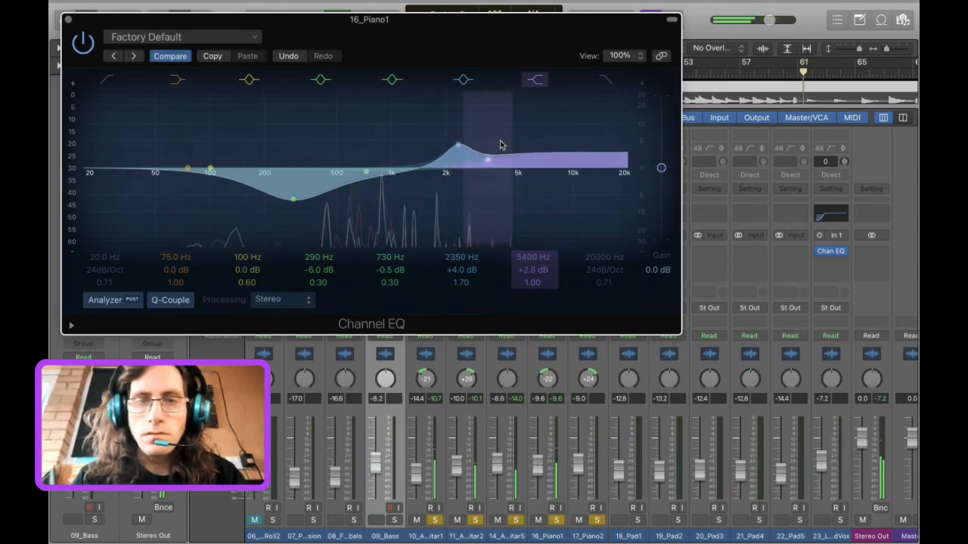
pyautogui.click(67, 19)
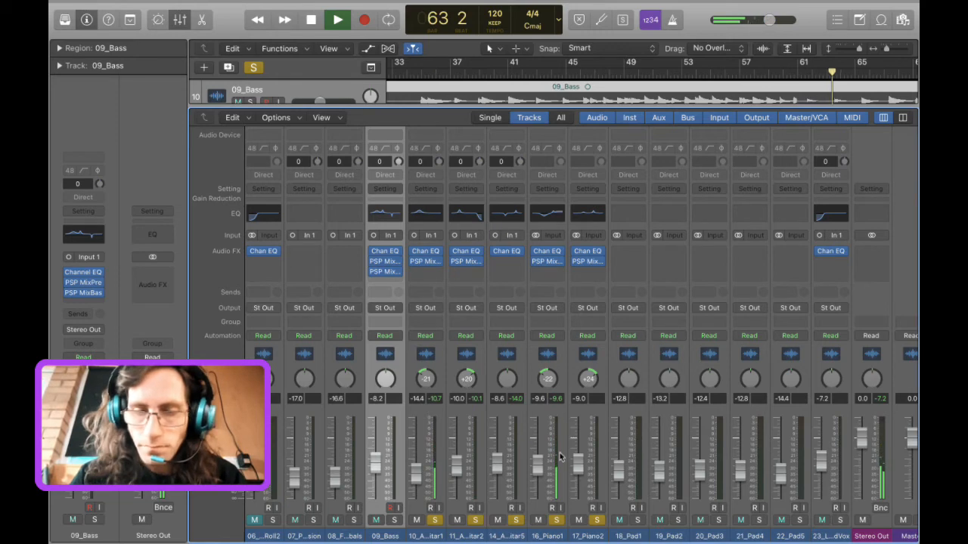
# Unsolo all tracks and play the full mix from the beginning, skipping ahead to about bar 33.
pyautogui.hscroll(-2, 622, 507)
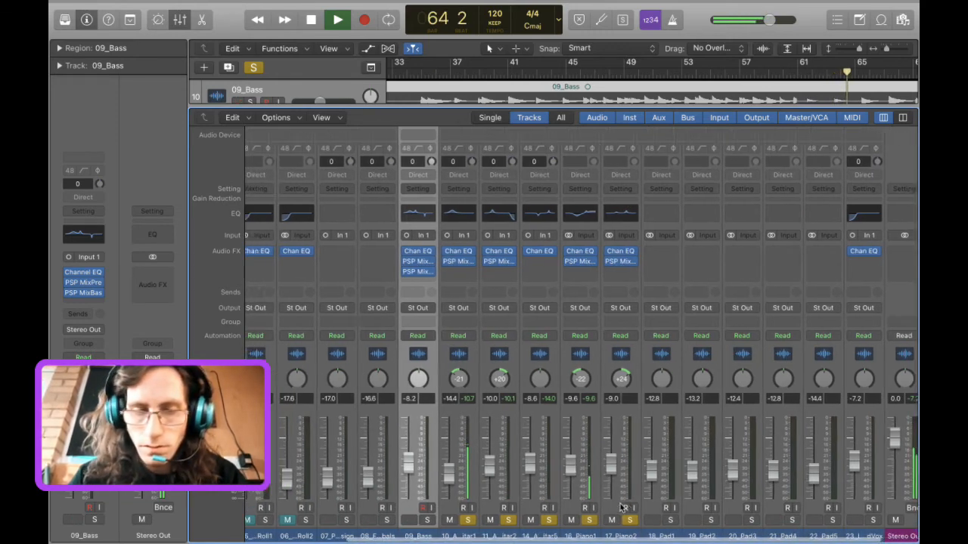
pyautogui.hscroll(-2, 622, 507)
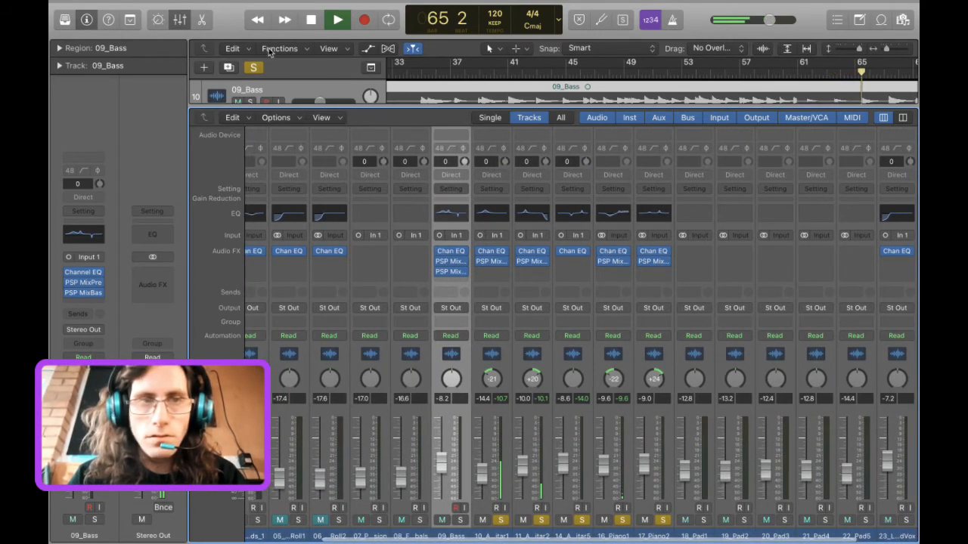
pyautogui.click(254, 67)
pyautogui.press('Return')
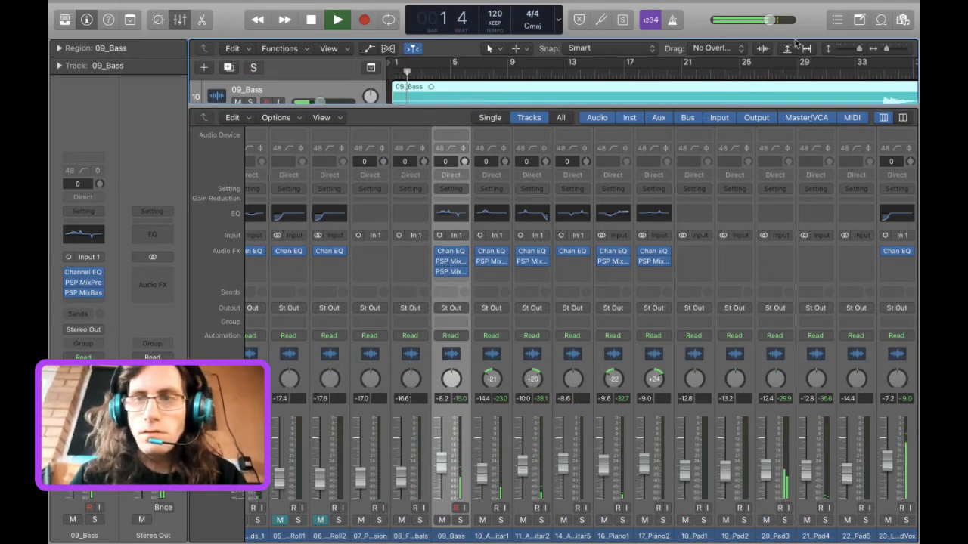
pyautogui.click(869, 76)
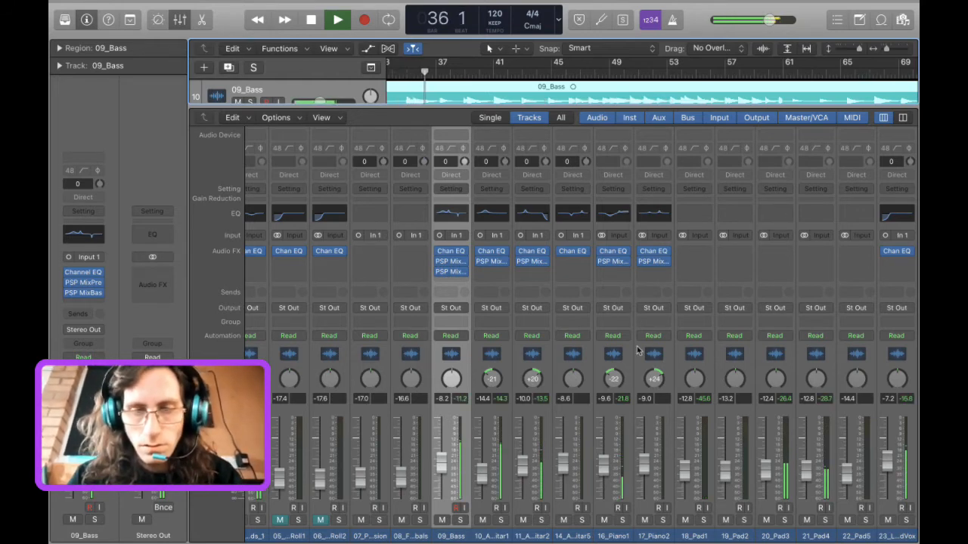
# On 01_Kick_1, set the Channel EQ to +12 dB at 104 Hz with Q 0.79 and a -8.5 dB shelf at 6000 Hz, with the fader at -13.2 dB.
pyautogui.hscroll(-5, 584, 423)
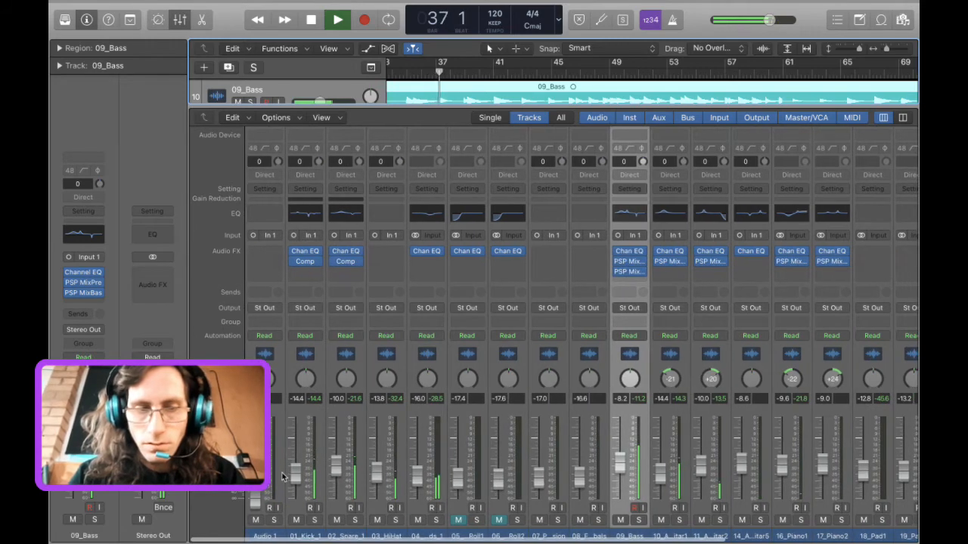
pyautogui.moveTo(304, 467); pyautogui.dragTo(301, 478)
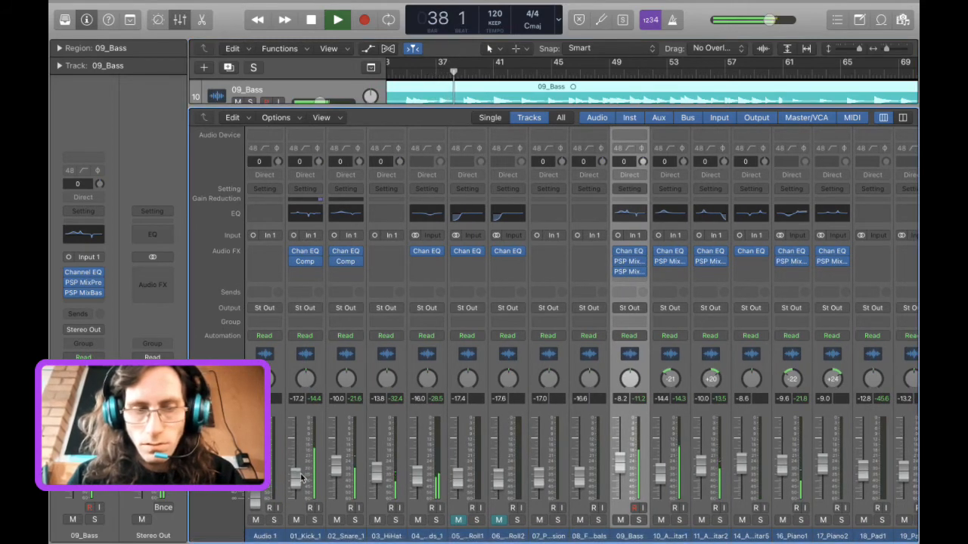
pyautogui.click(306, 218)
pyautogui.moveTo(200, 163); pyautogui.dragTo(204, 125)
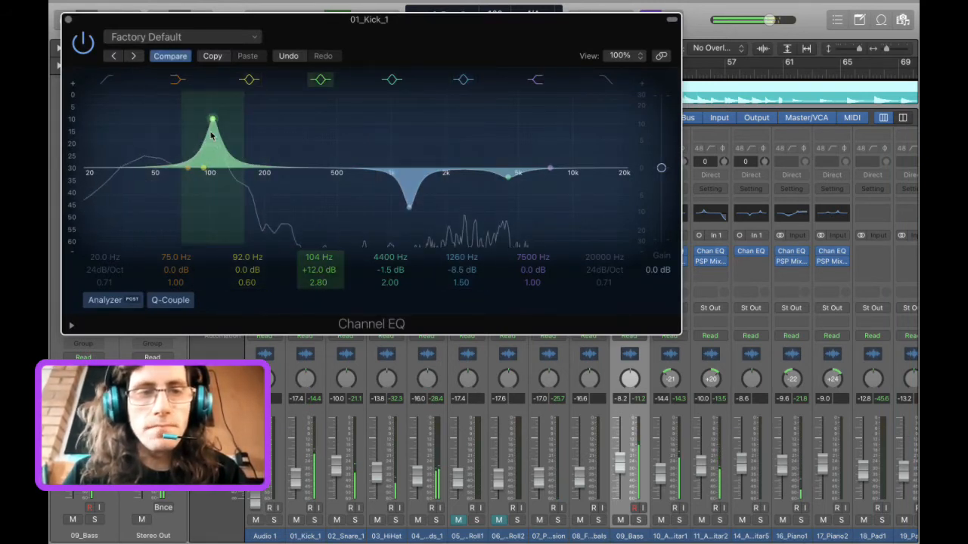
pyautogui.moveTo(242, 142); pyautogui.dragTo(262, 166)
pyautogui.moveTo(550, 167); pyautogui.dragTo(542, 192)
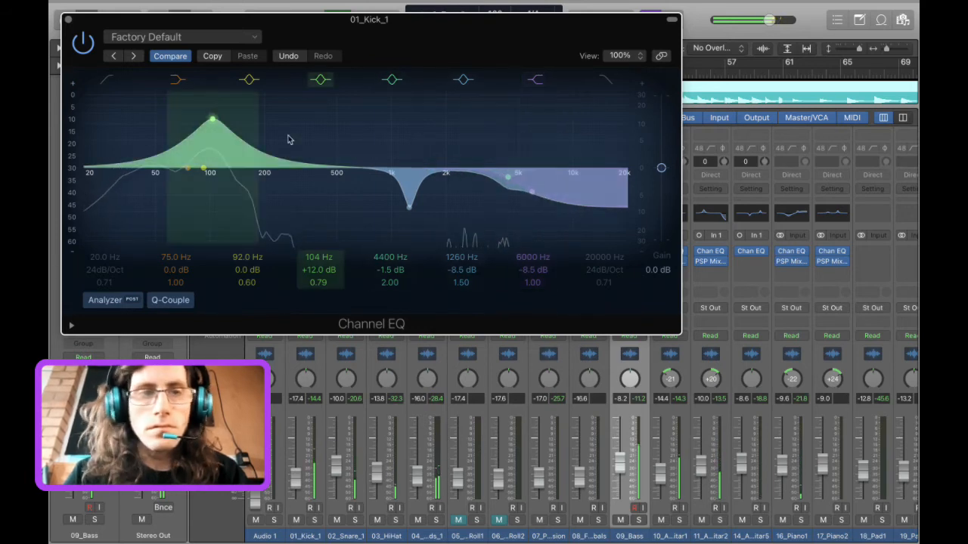
pyautogui.click(68, 19)
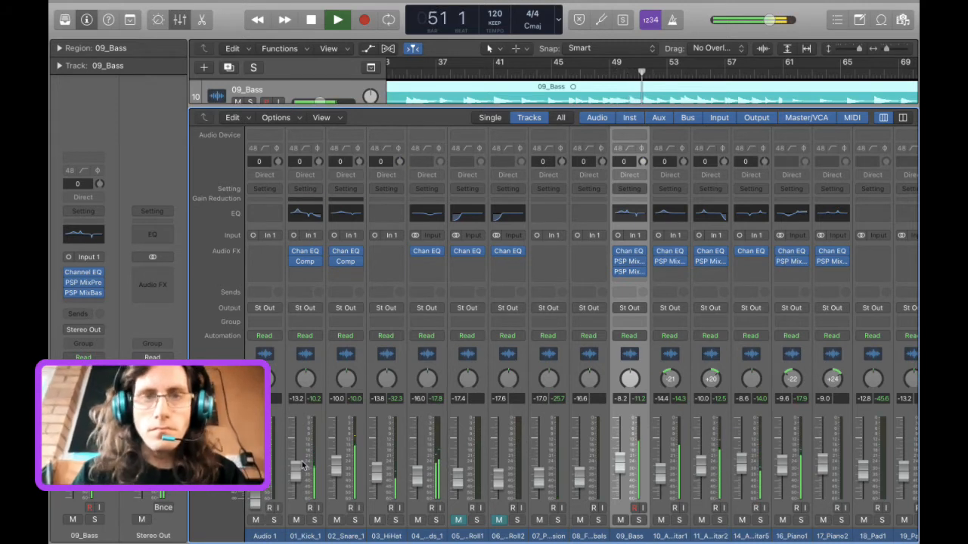
# Try a higher threshold on the Compressor of 01_Kick_1.
pyautogui.press('XF86AudioRaiseVolume')
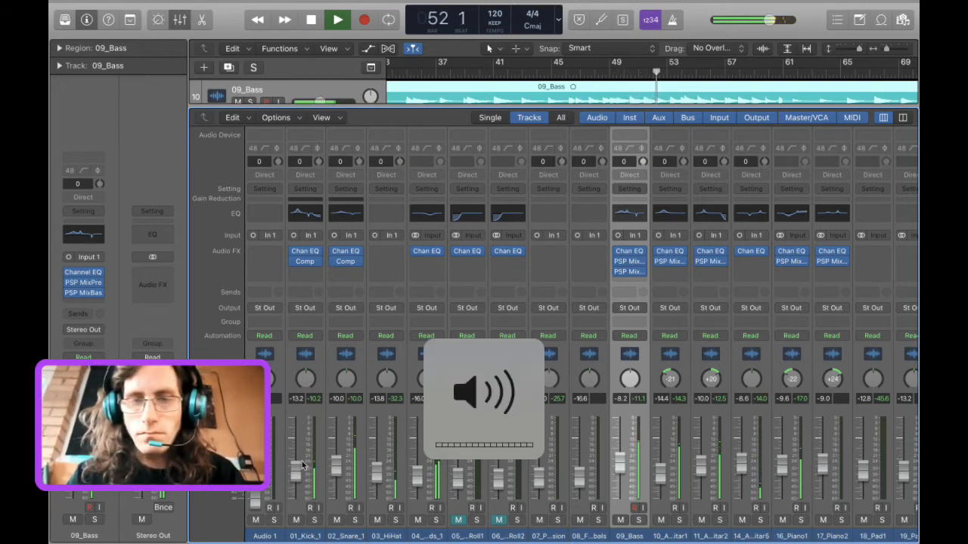
pyautogui.click(305, 262)
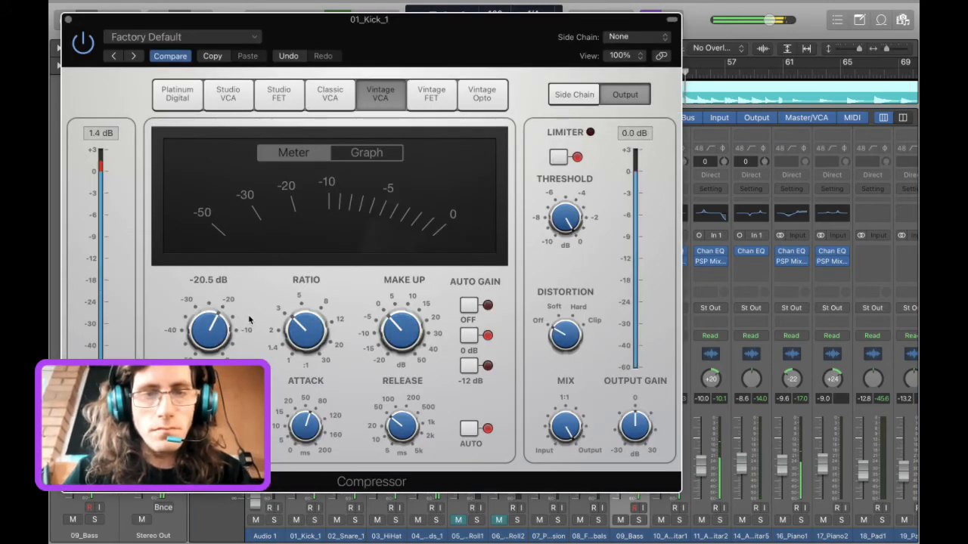
pyautogui.moveTo(221, 331); pyautogui.dragTo(220, 325)
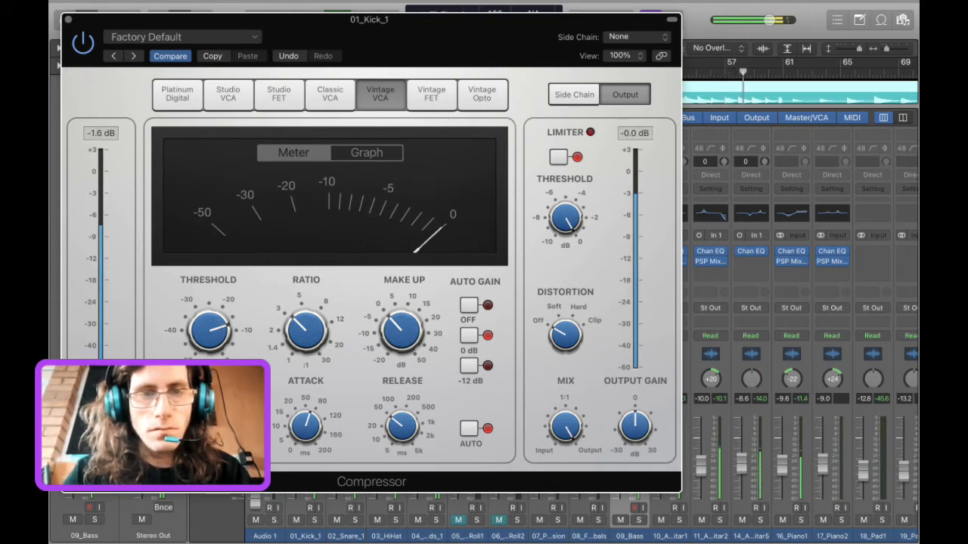
pyautogui.click(67, 21)
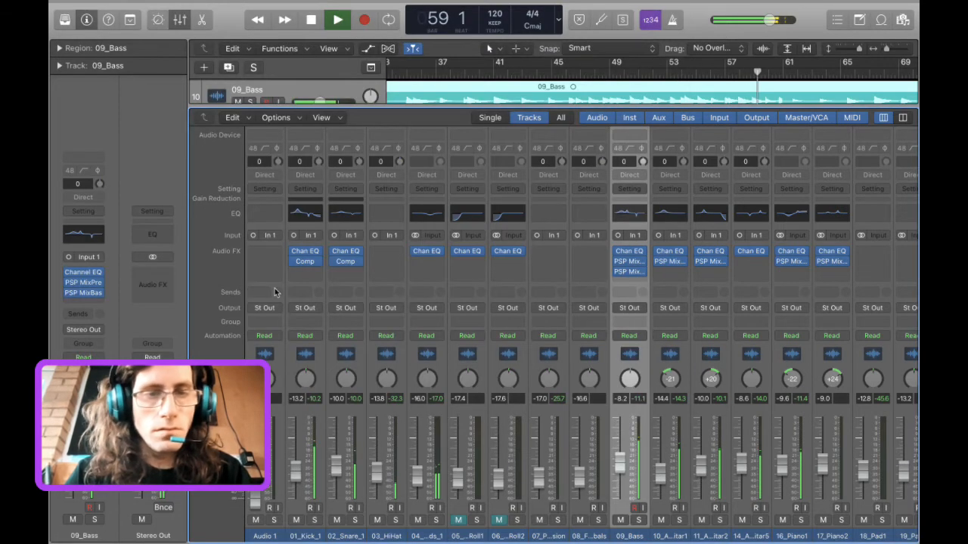
# Replace the Compressor on 01_Kick_1 with PSP MixPressor2 at 27% compression, raise the fader to -7.0 dB and stop playback.
pyautogui.click(317, 271)
pyautogui.click(319, 263)
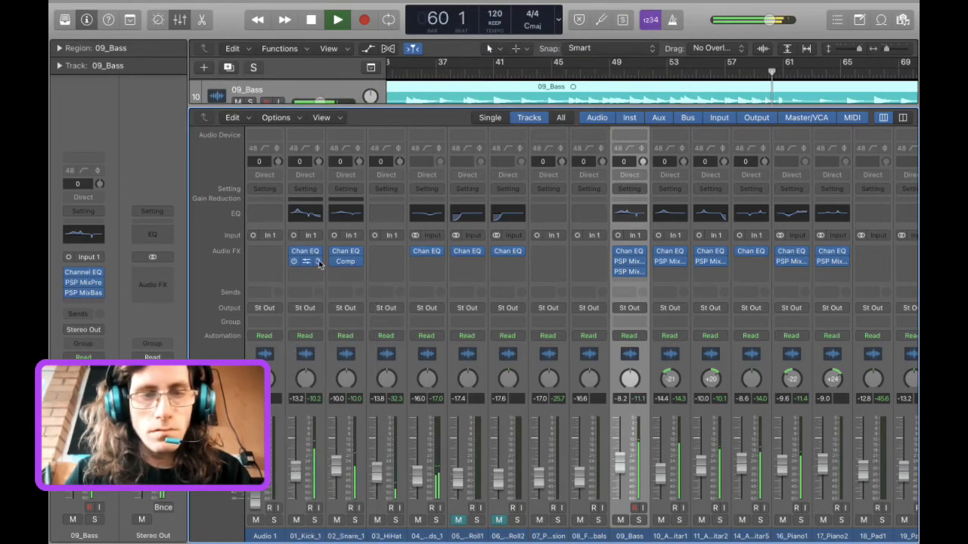
pyautogui.click(319, 262)
pyautogui.click(345, 303)
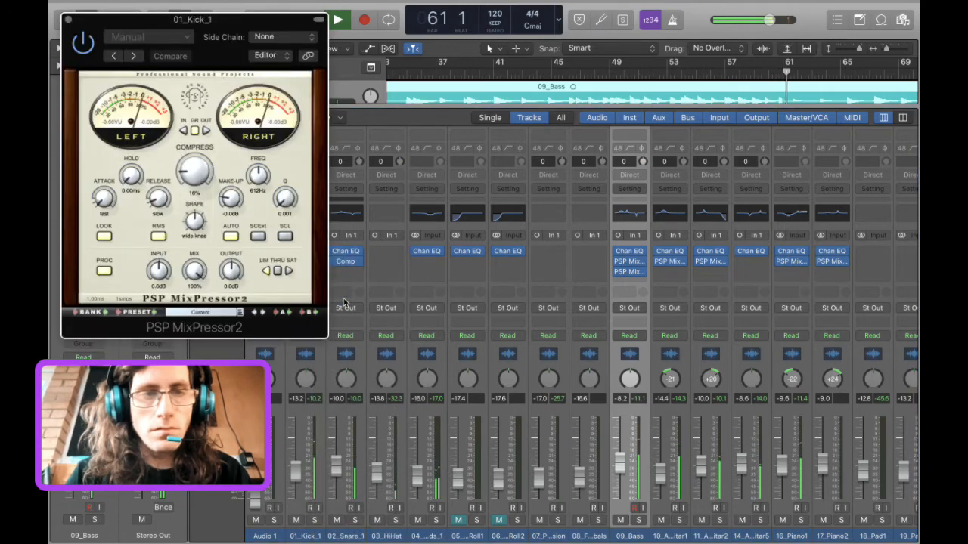
pyautogui.moveTo(188, 142); pyautogui.dragTo(188, 139)
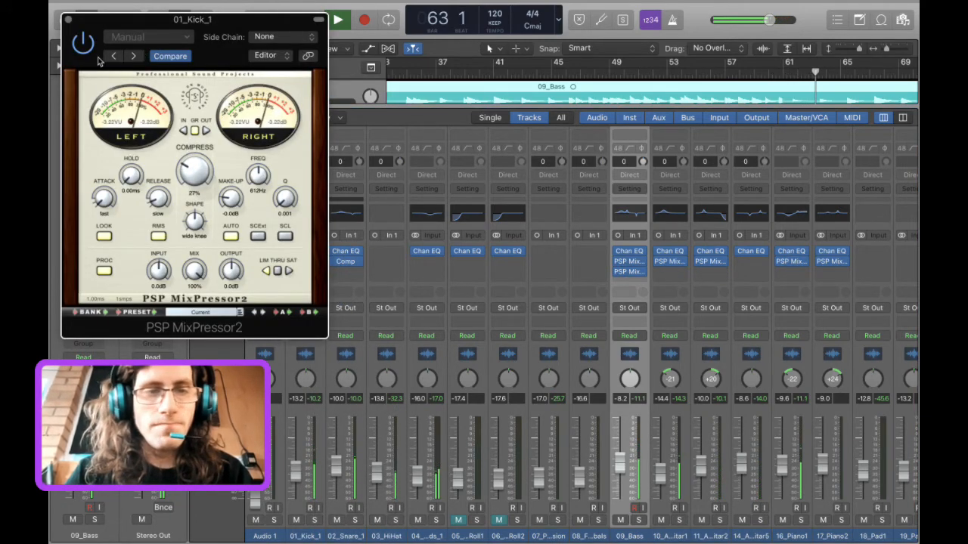
pyautogui.click(67, 19)
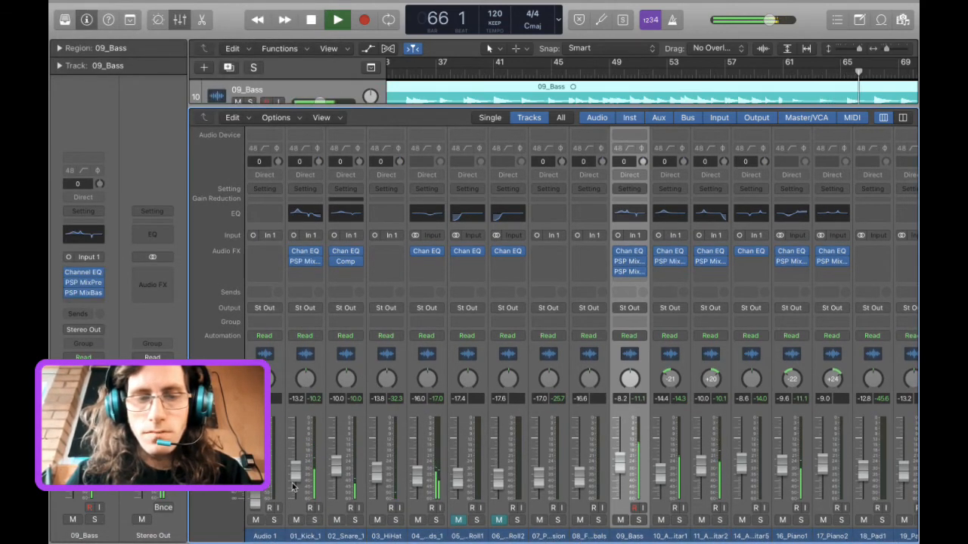
pyautogui.moveTo(294, 484); pyautogui.dragTo(293, 467)
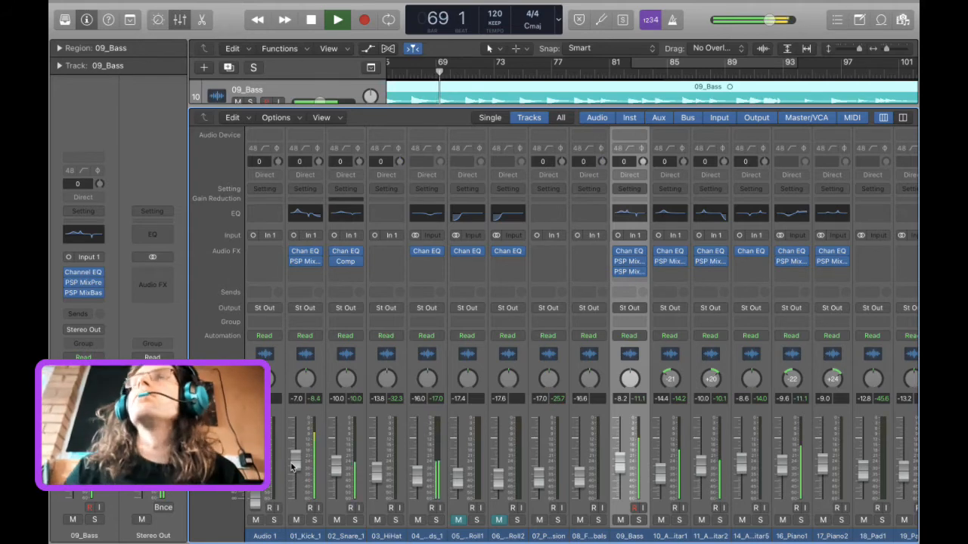
pyautogui.press('space')
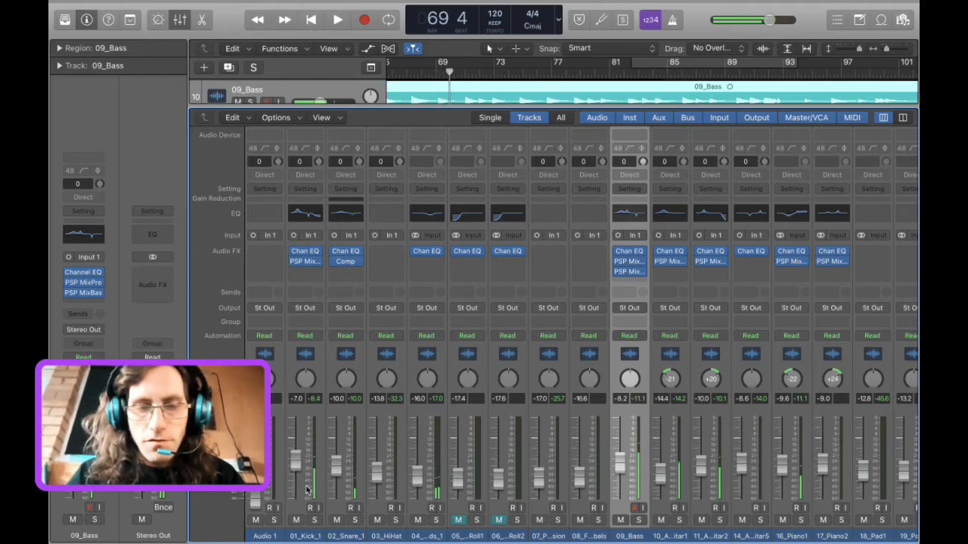
# Select the four drum tracks from 01_Kick_1 through track 04 and route their output to Bus 1.
pyautogui.click(307, 489)
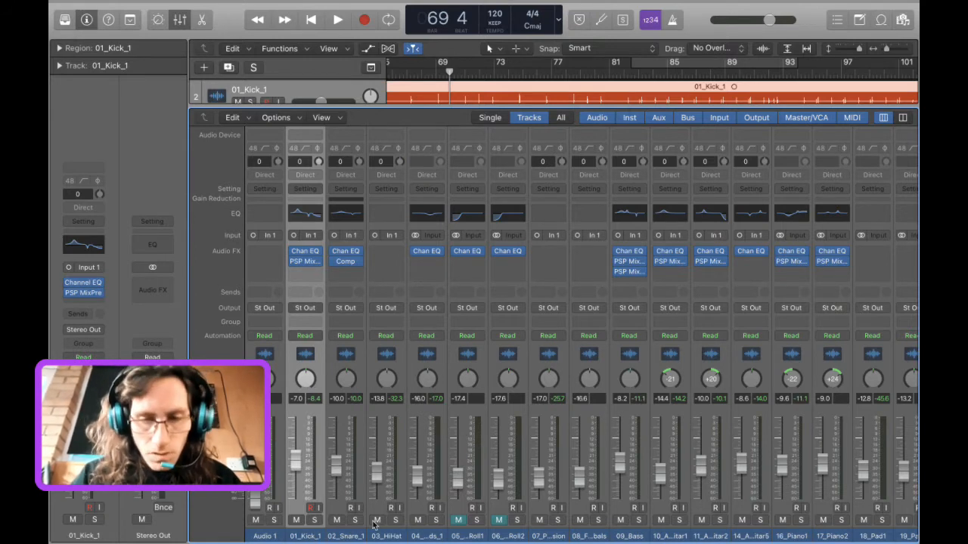
pyautogui.keyDown('shift'); pyautogui.click(432, 535); pyautogui.keyUp('shift')
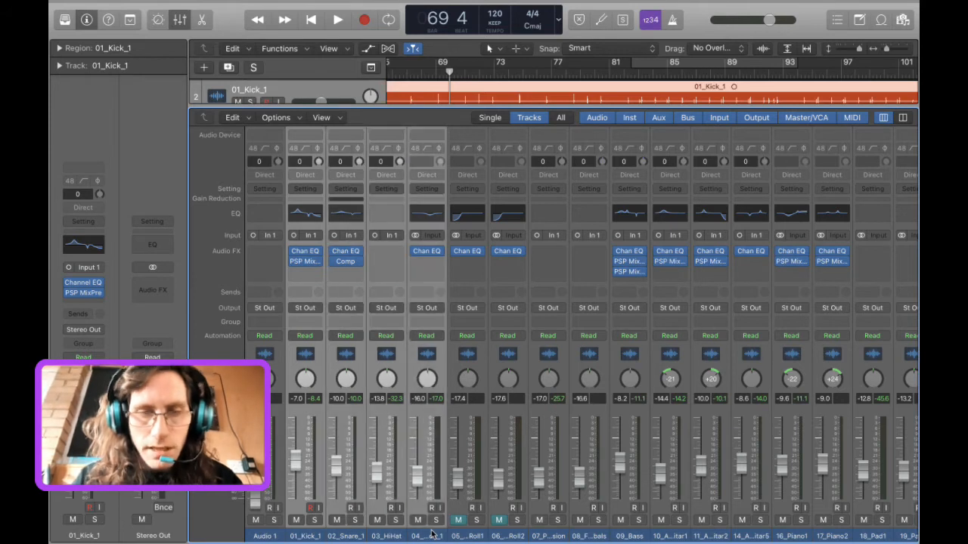
pyautogui.click(426, 307)
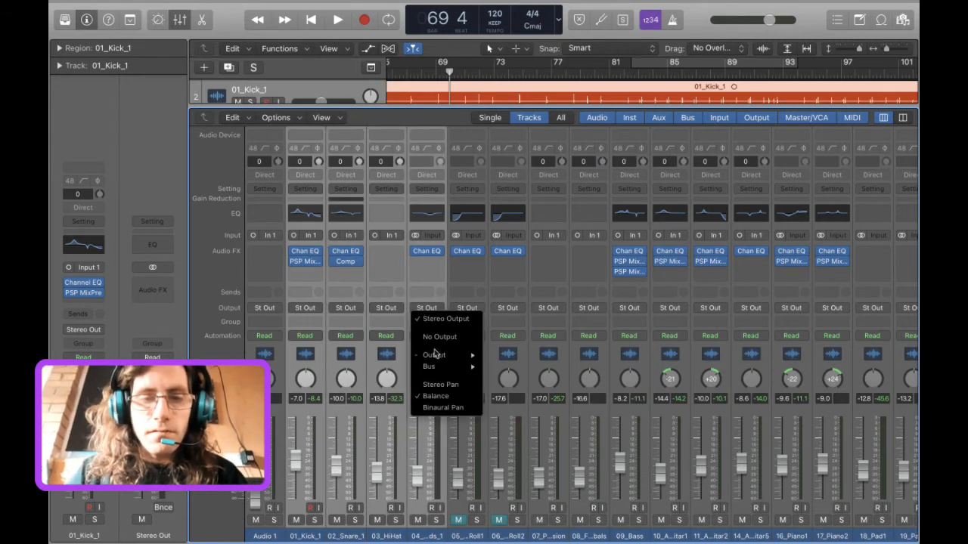
pyautogui.moveTo(443, 359)
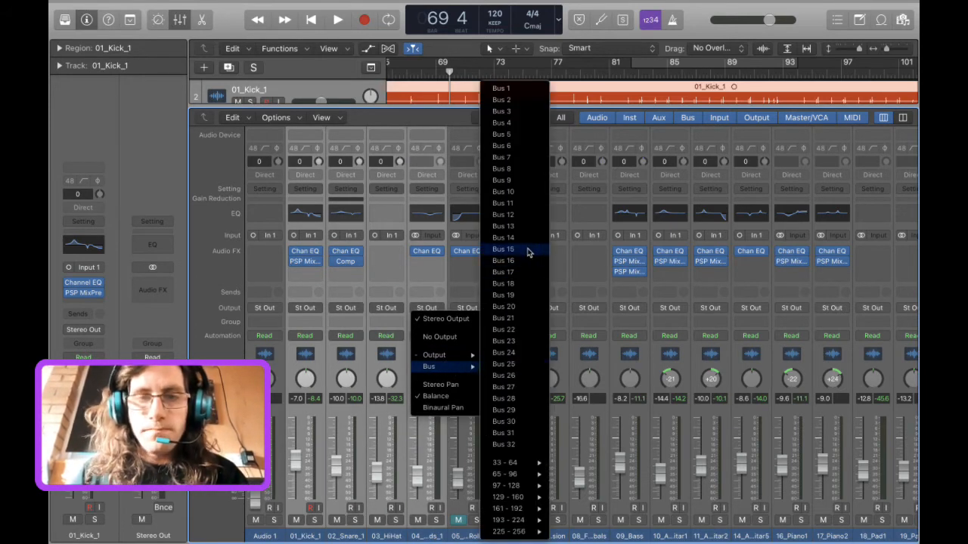
pyautogui.click(533, 89)
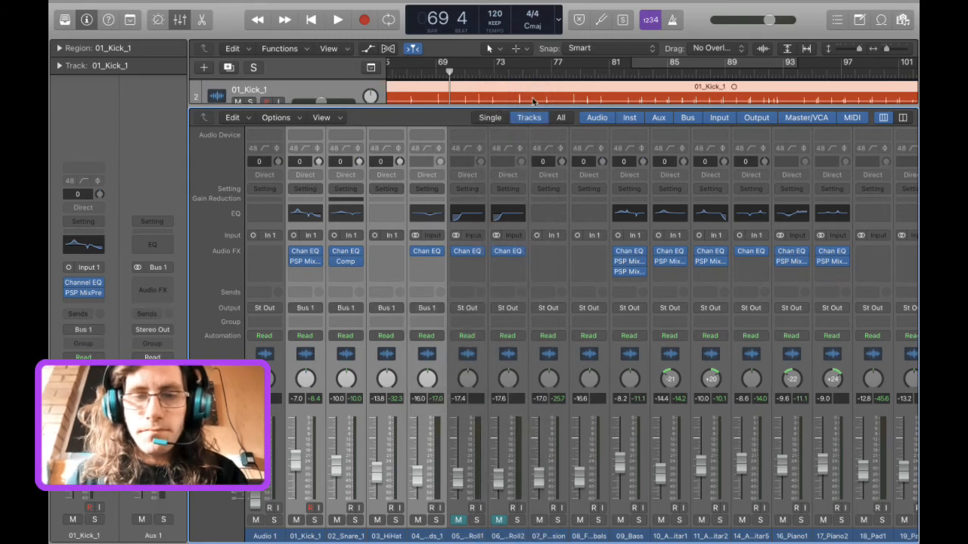
# Solo the Aux 1 channel fed by Bus 1 and insert a Compressor on it.
pyautogui.hscroll(5, 573, 334)
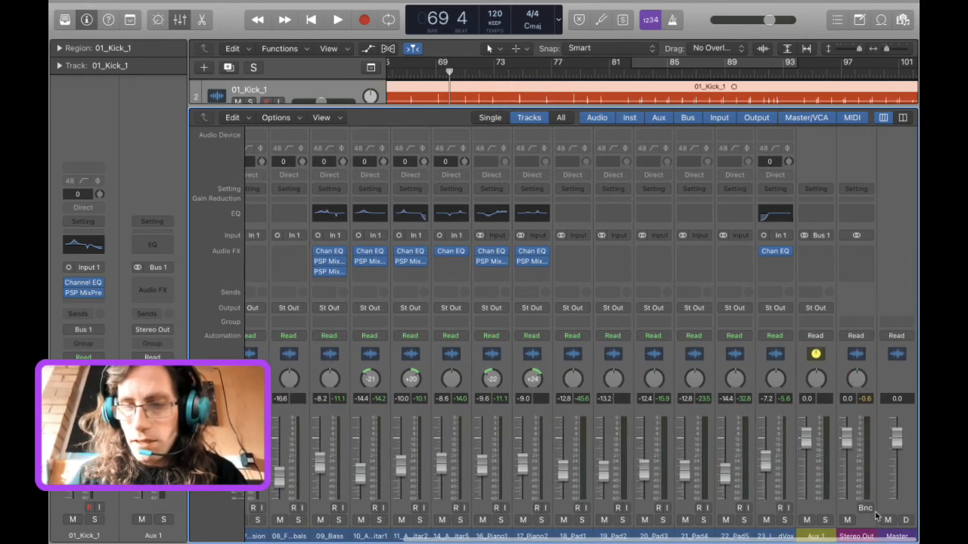
pyautogui.click(826, 521)
pyautogui.click(816, 251)
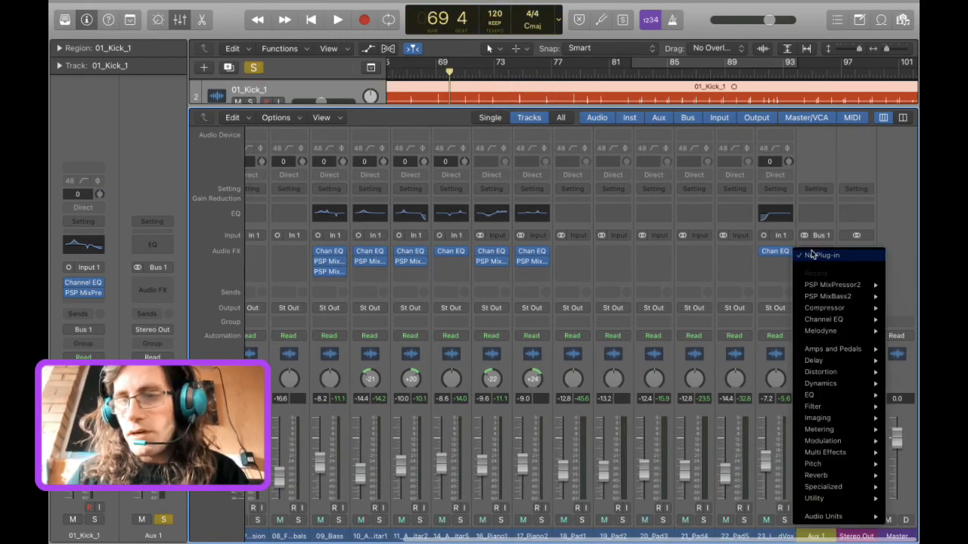
pyautogui.moveTo(824, 297)
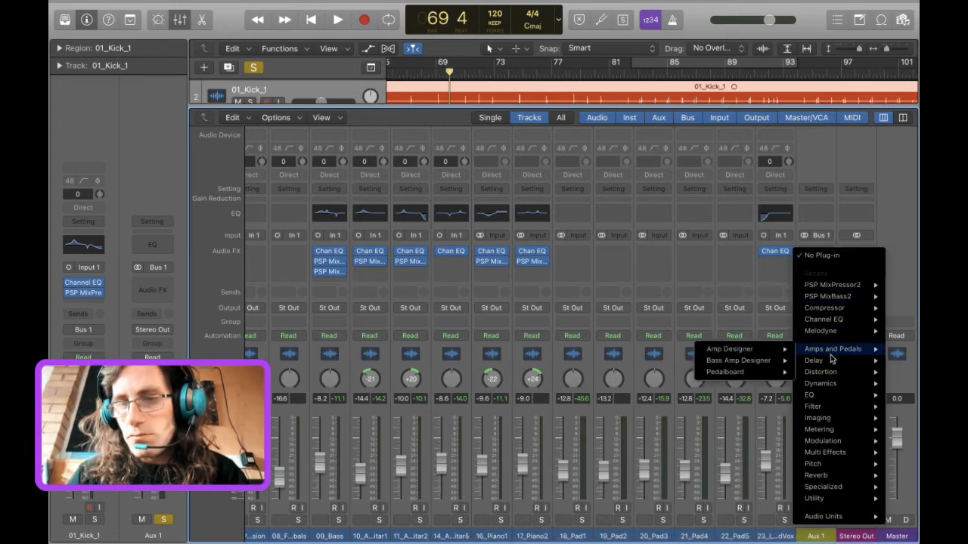
pyautogui.moveTo(820, 384)
pyautogui.click(773, 403)
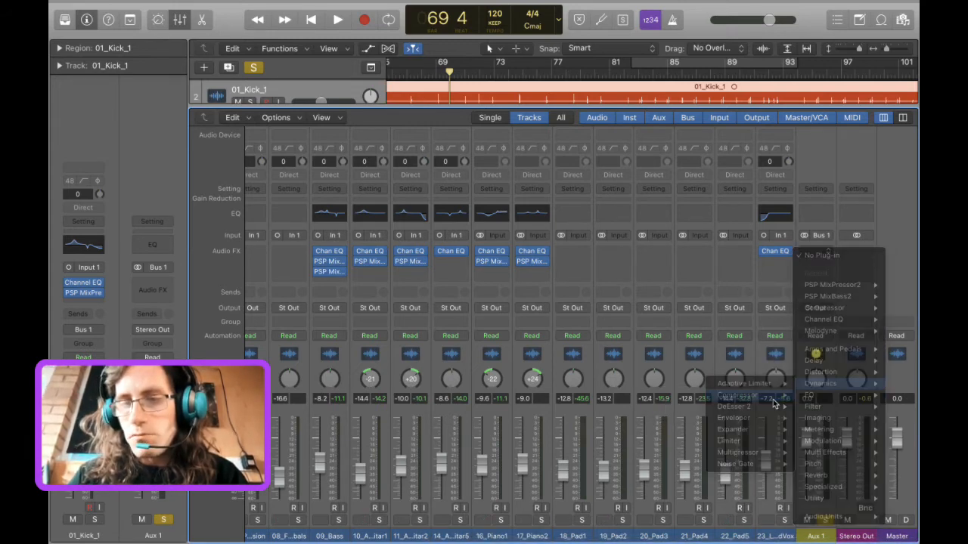
# Load the Drum Mix preset in the Aux 1 Compressor with auto gain at 0 dB and audition the drum bus.
pyautogui.click(182, 36)
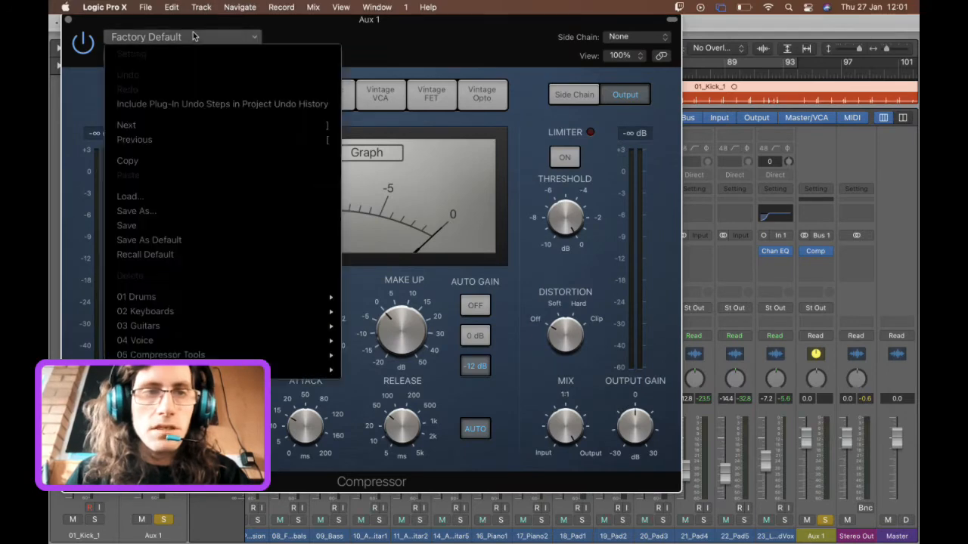
pyautogui.moveTo(247, 300)
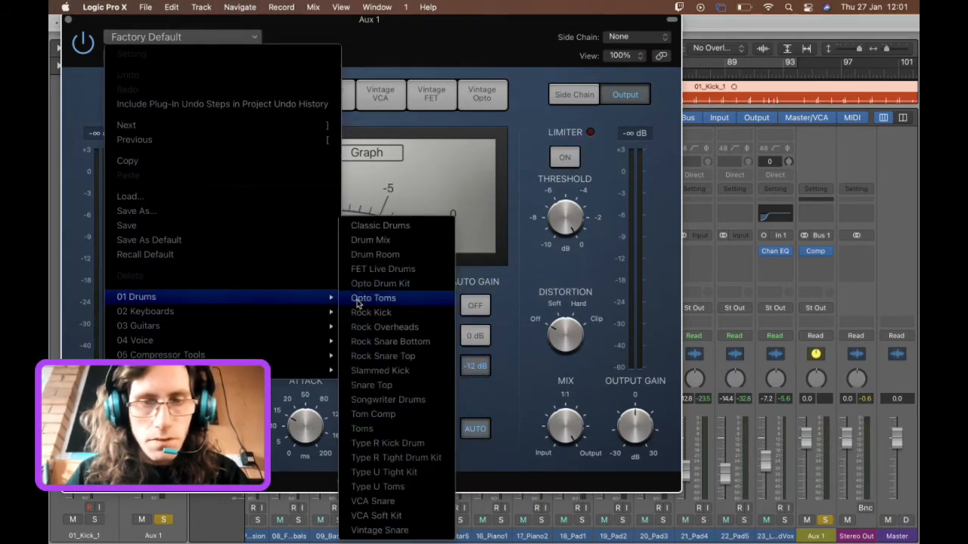
pyautogui.click(401, 241)
pyautogui.click(469, 337)
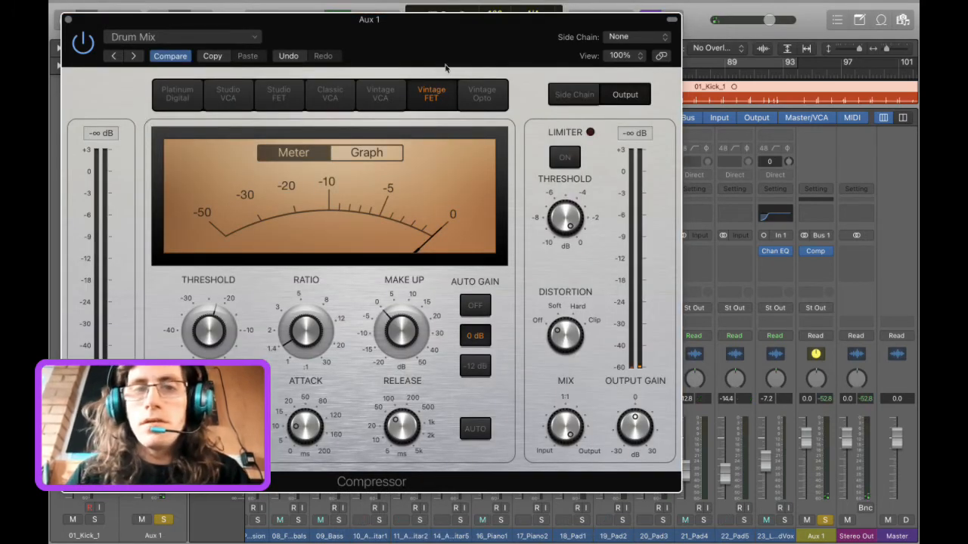
pyautogui.moveTo(463, 17); pyautogui.dragTo(497, 135)
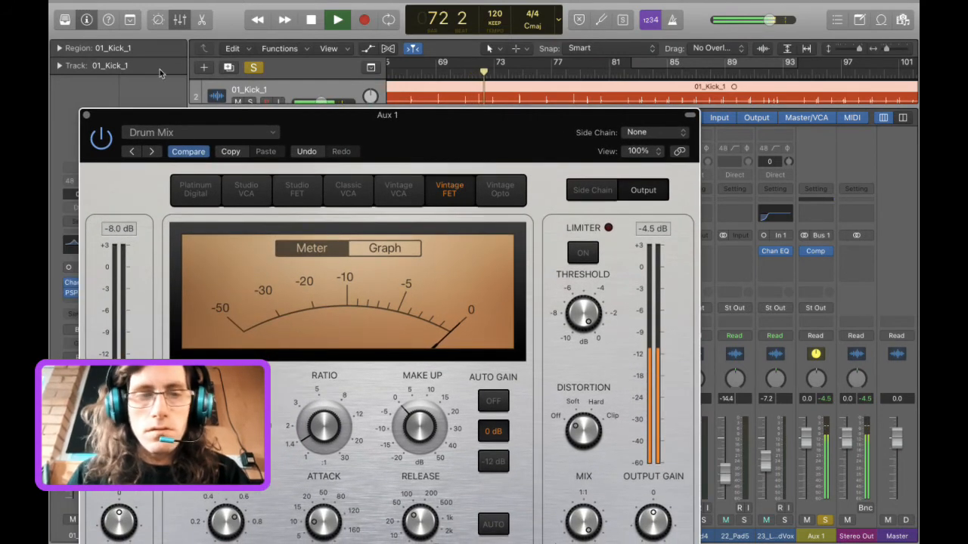
pyautogui.click(86, 115)
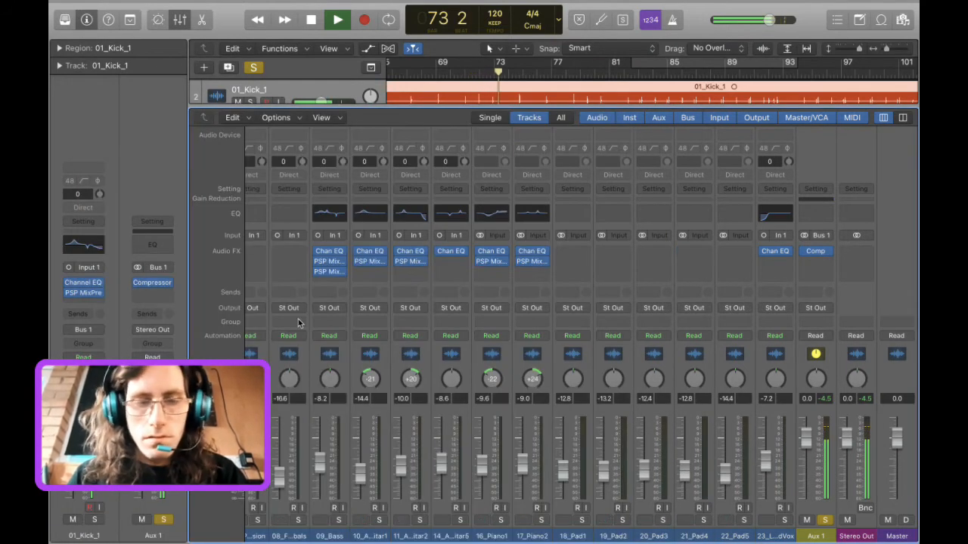
# Clear the solo on Aux 1 to play the drum bus within the full mix.
pyautogui.hscroll(-8, 417, 366)
pyautogui.hscroll(10, 417, 369)
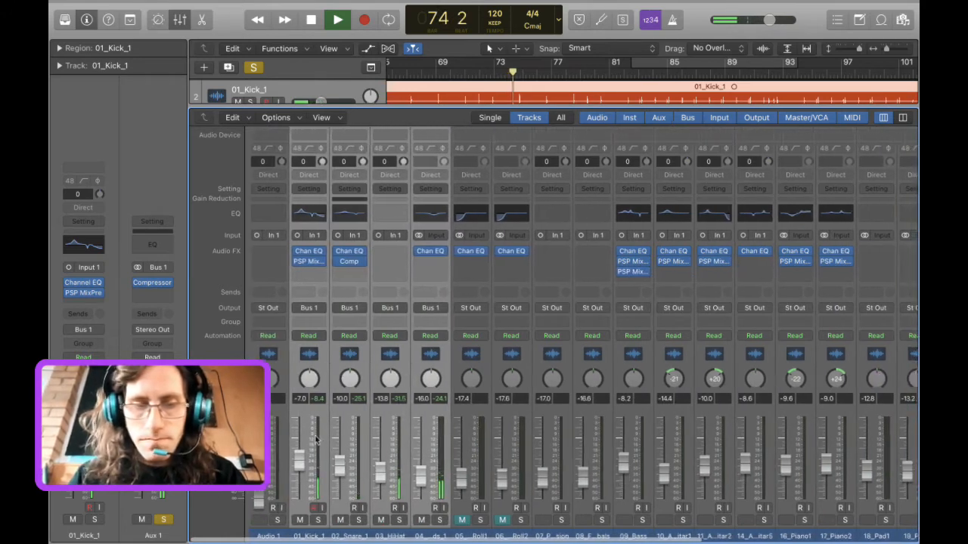
pyautogui.hscroll(-2, 322, 204)
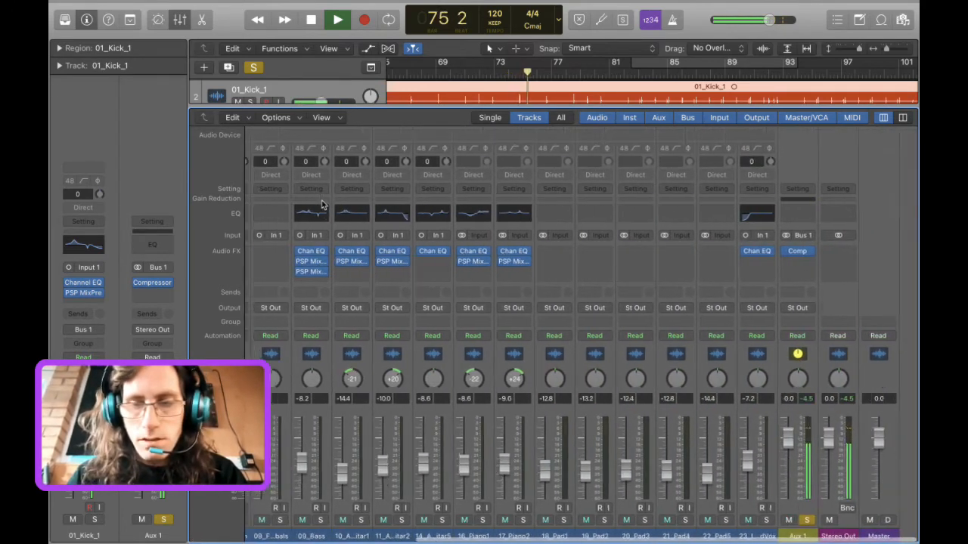
pyautogui.click(254, 68)
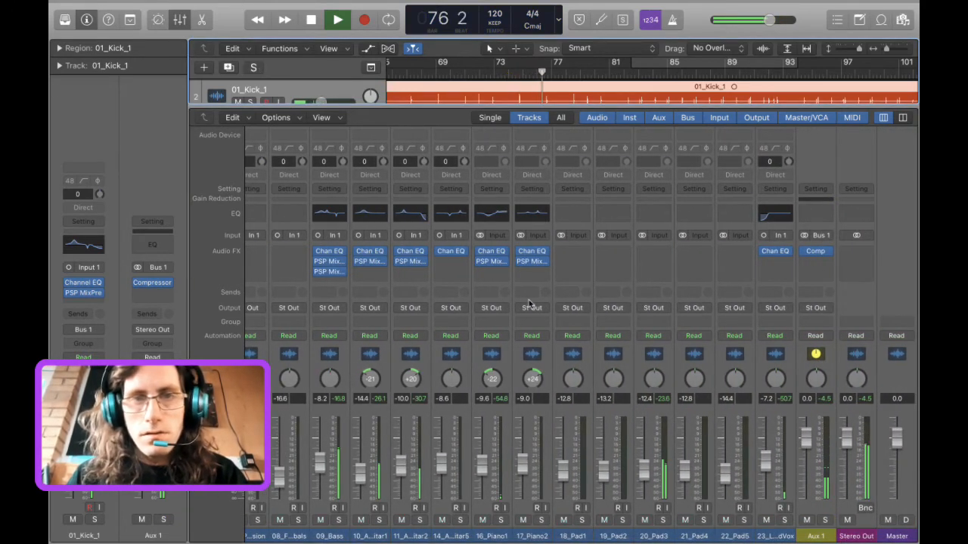
# Lower the Aux 1 fader to -3.0 dB and the 01_Kick_1 fader to -11.8 dB.
pyautogui.scroll(-1, 694, 365)
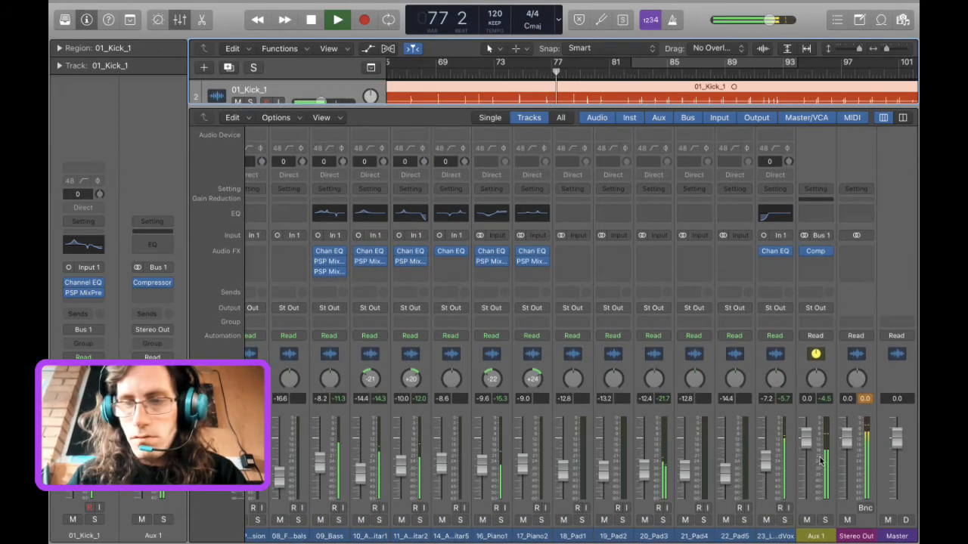
pyautogui.moveTo(808, 437); pyautogui.dragTo(813, 456)
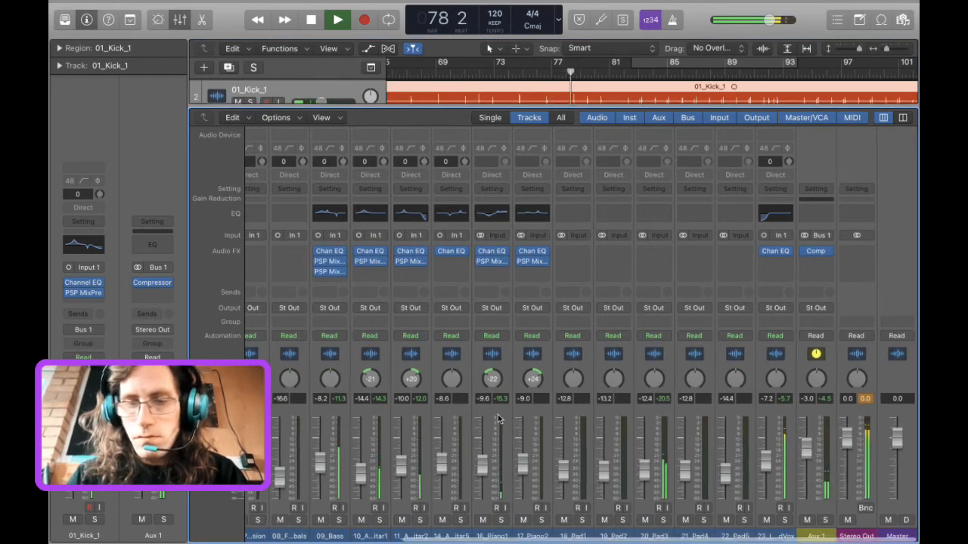
pyautogui.hscroll(-8, 812, 456)
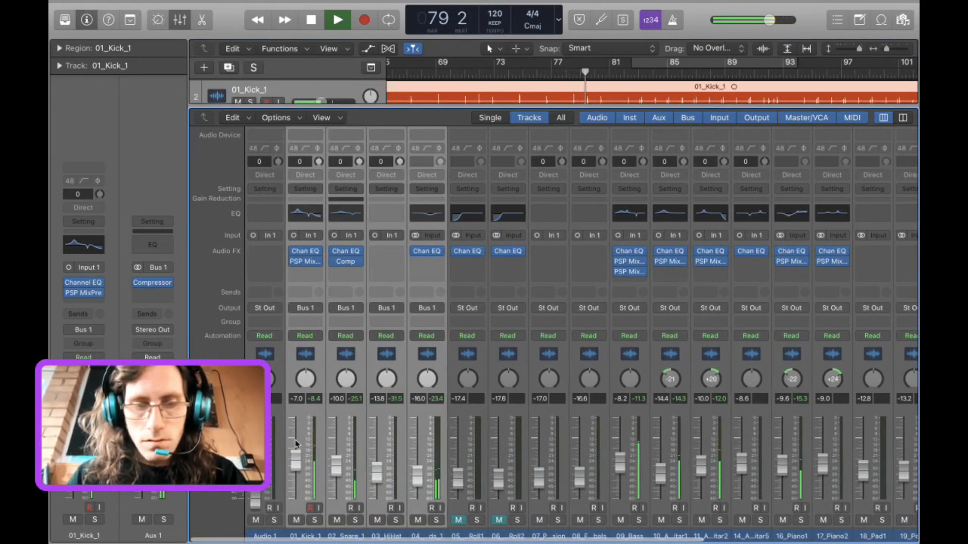
pyautogui.moveTo(295, 458); pyautogui.dragTo(296, 478)
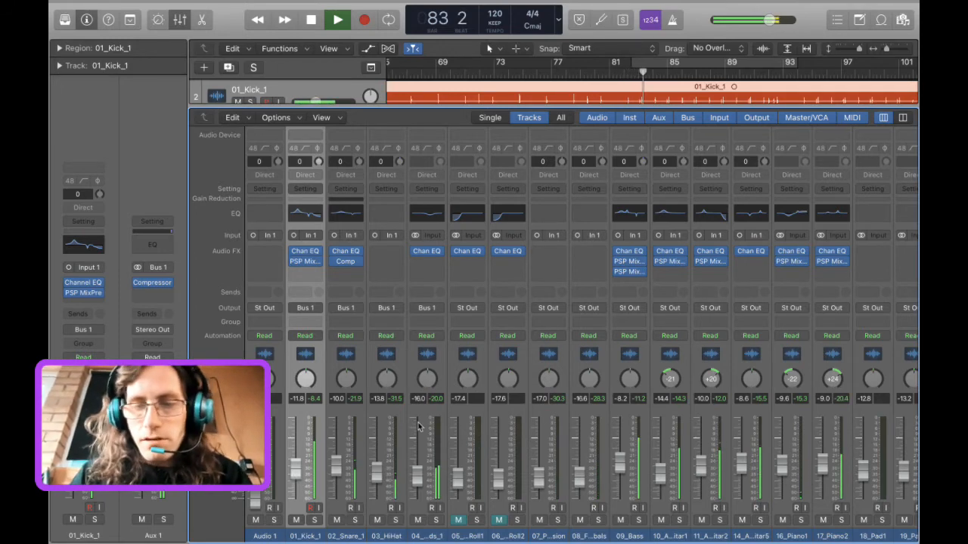
# Lower the fader of the second guitar on track 11 to -14.2 dB and the 17_Piano2 fader to -9.2 dB.
pyautogui.hscroll(3, 502, 440)
pyautogui.hscroll(10, 502, 440)
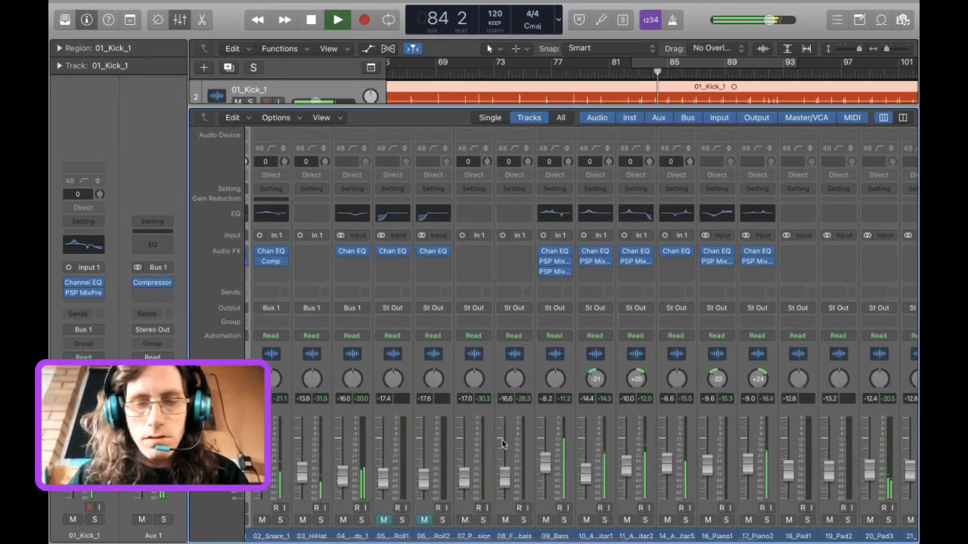
pyautogui.hscroll(2, 502, 440)
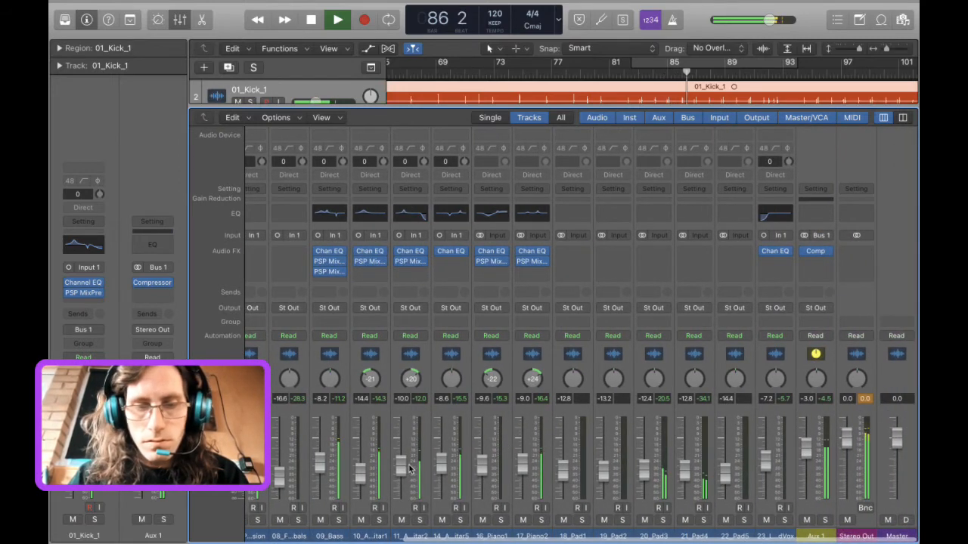
pyautogui.moveTo(401, 467); pyautogui.dragTo(403, 484)
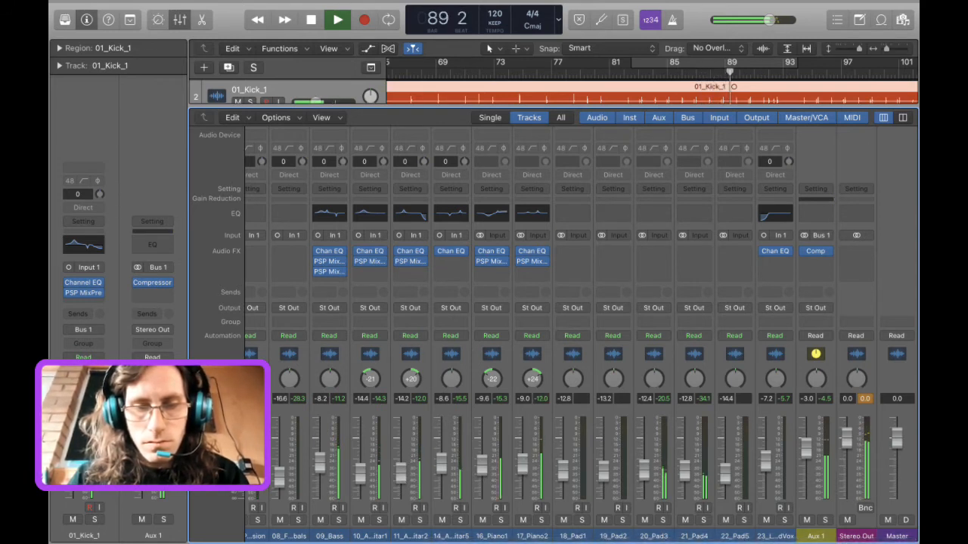
pyautogui.moveTo(522, 463); pyautogui.dragTo(522, 464)
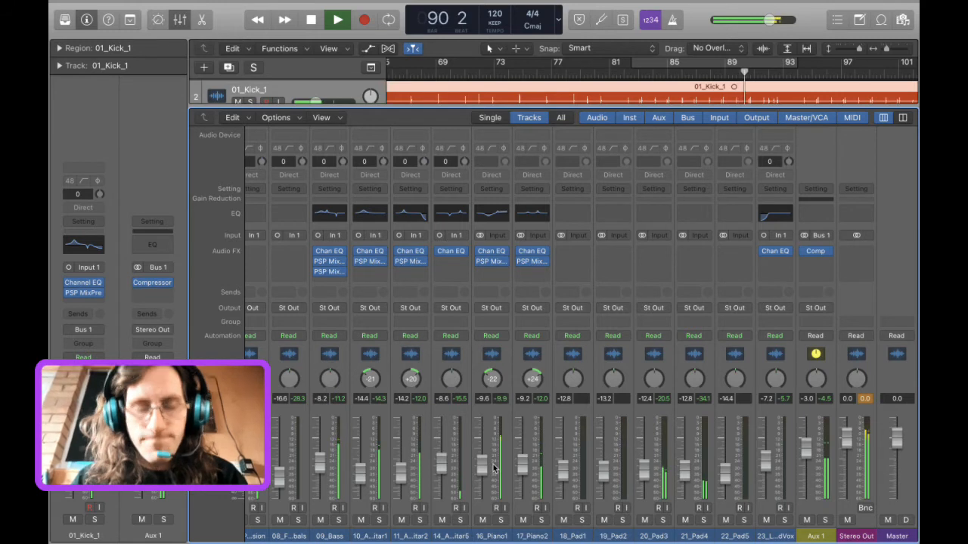
# Insert PSP MixPressor2 on the 23_LeadVox channel after its EQ and set its Compress amount to 30%.
pyautogui.press('space')
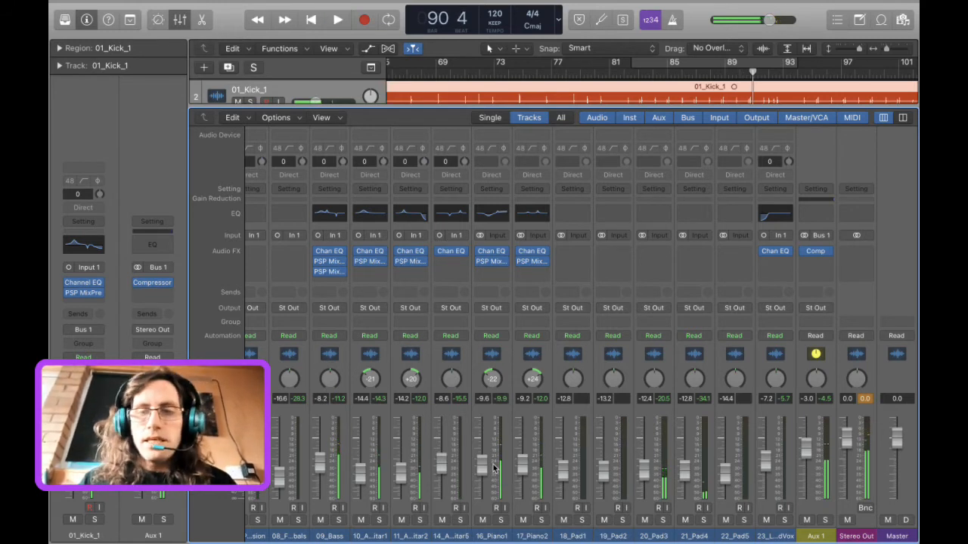
pyautogui.click(775, 262)
pyautogui.click(790, 310)
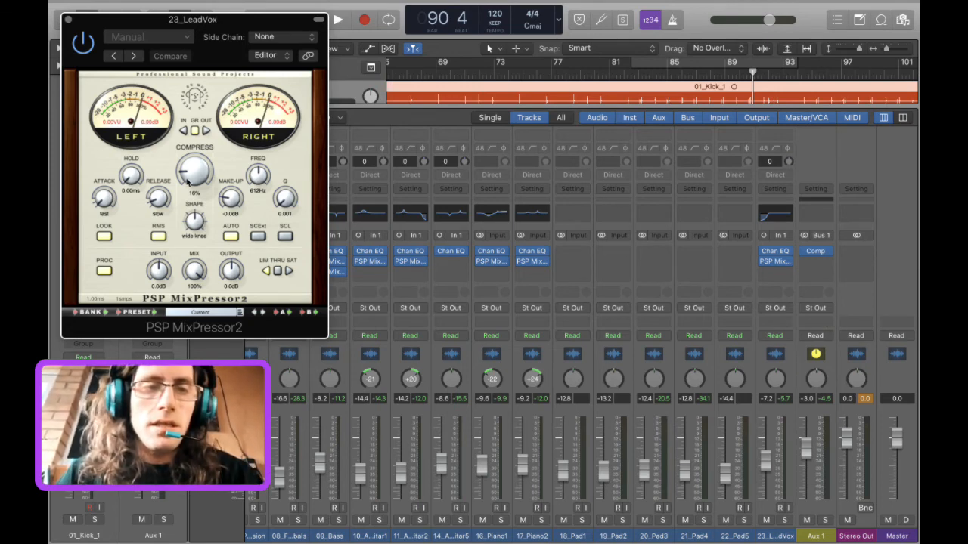
pyautogui.moveTo(188, 180); pyautogui.dragTo(192, 162)
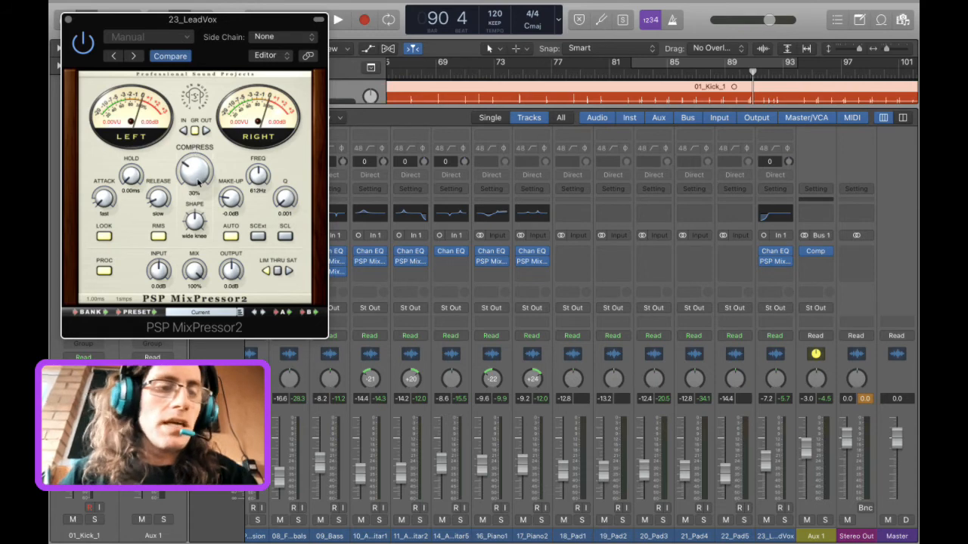
pyautogui.click(68, 19)
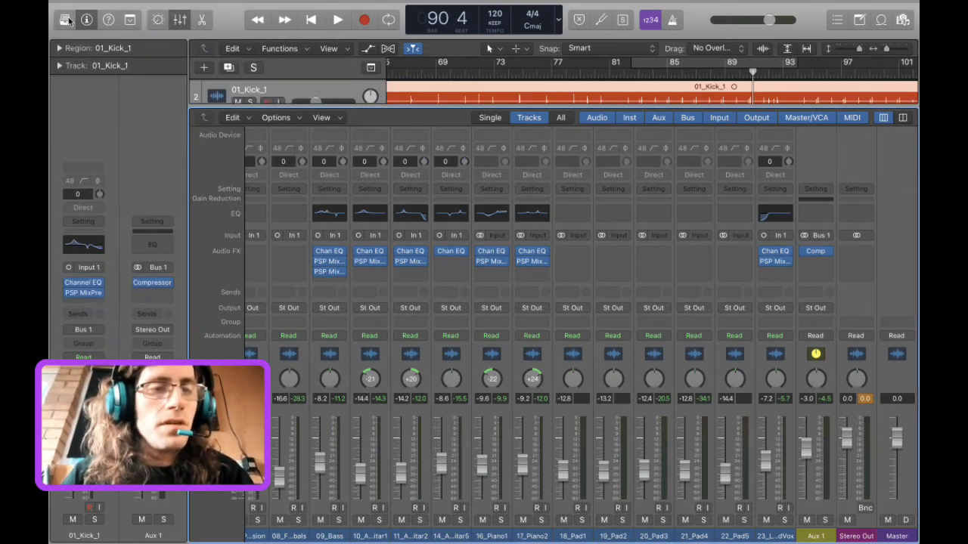
# During playback, lower the 23_LeadVox fader to -11.0 dB and raise 20_Pad3 and 21_Pad4 together to -8.0 and -8.4 dB.
pyautogui.press('space')
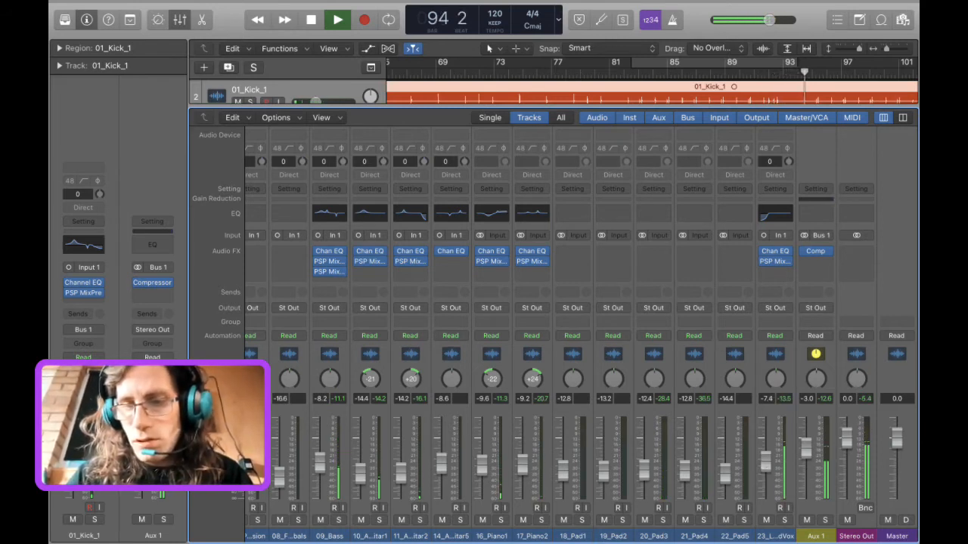
pyautogui.moveTo(763, 471); pyautogui.dragTo(767, 482)
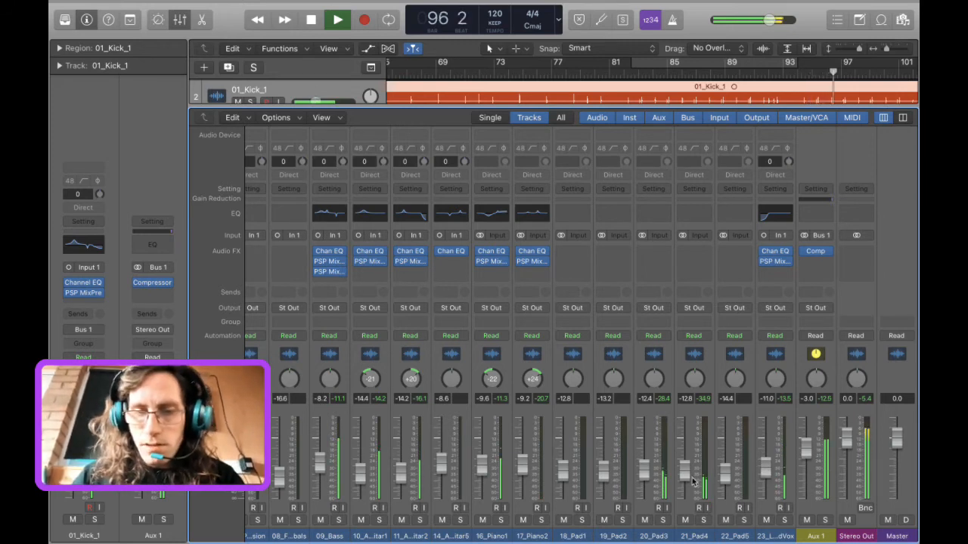
pyautogui.click(654, 535)
pyautogui.keyDown('shift'); pyautogui.click(694, 536); pyautogui.keyUp('shift')
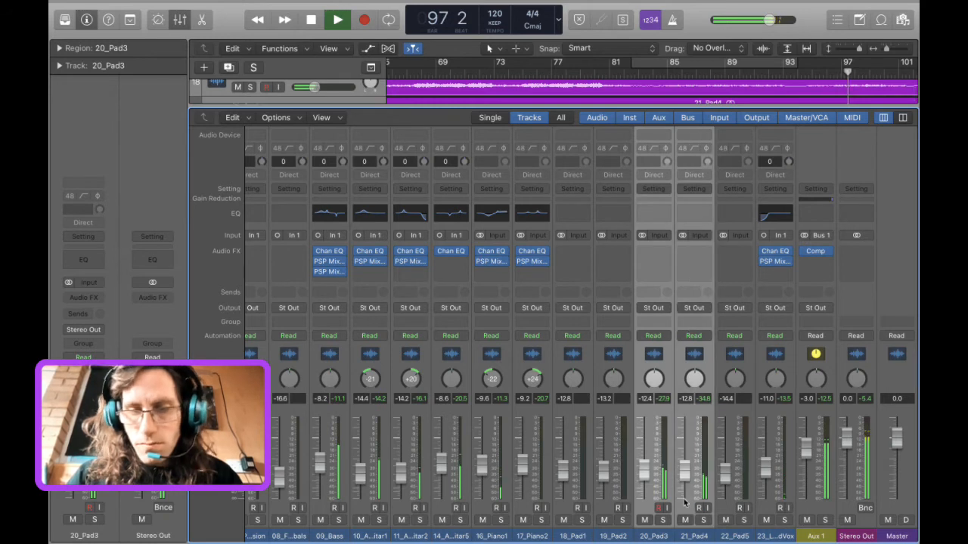
pyautogui.moveTo(684, 470); pyautogui.dragTo(682, 463)
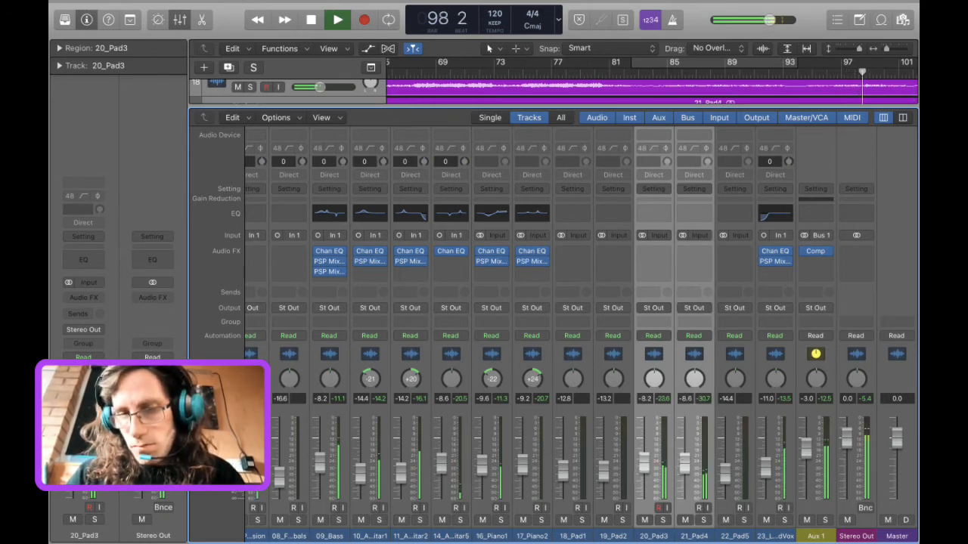
pyautogui.press('space')
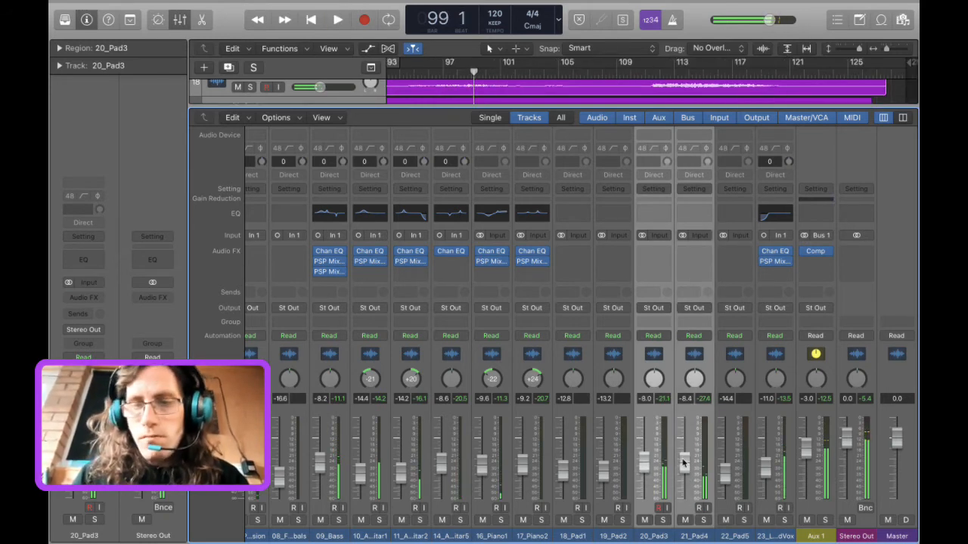
# Return to the song start, solo 02_Snare_1 and add a Post Fader send from it to Bus 2.
pyautogui.press('Return')
pyautogui.hscroll(-10, 321, 521)
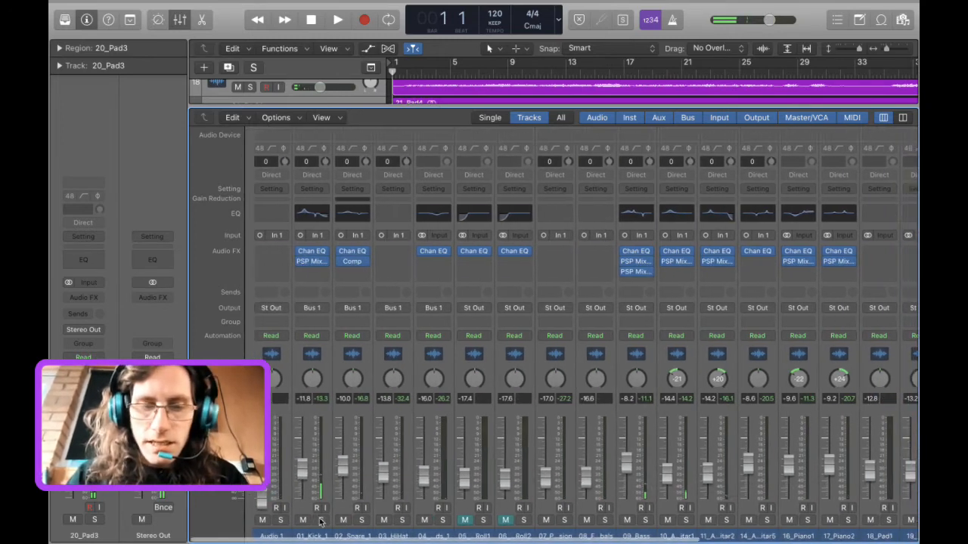
pyautogui.click(354, 521)
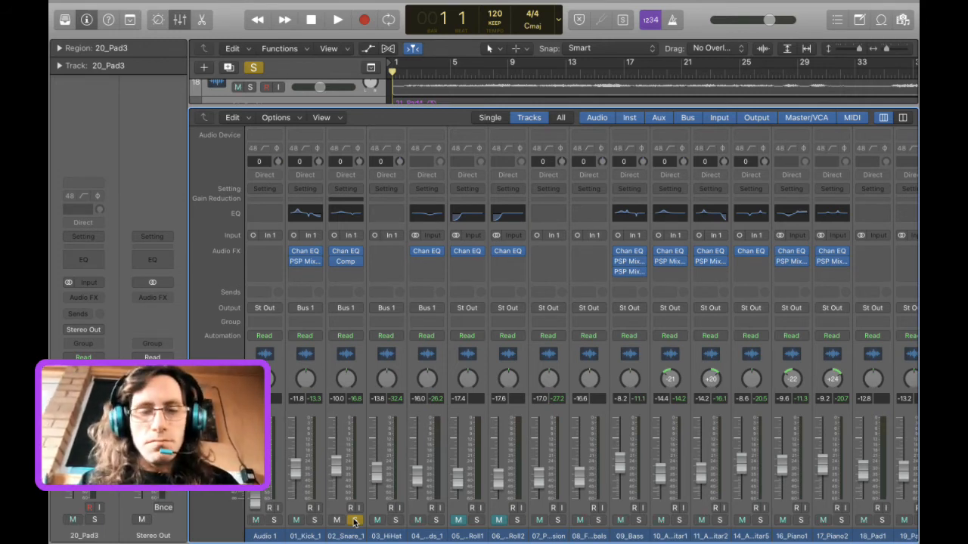
pyautogui.click(344, 294)
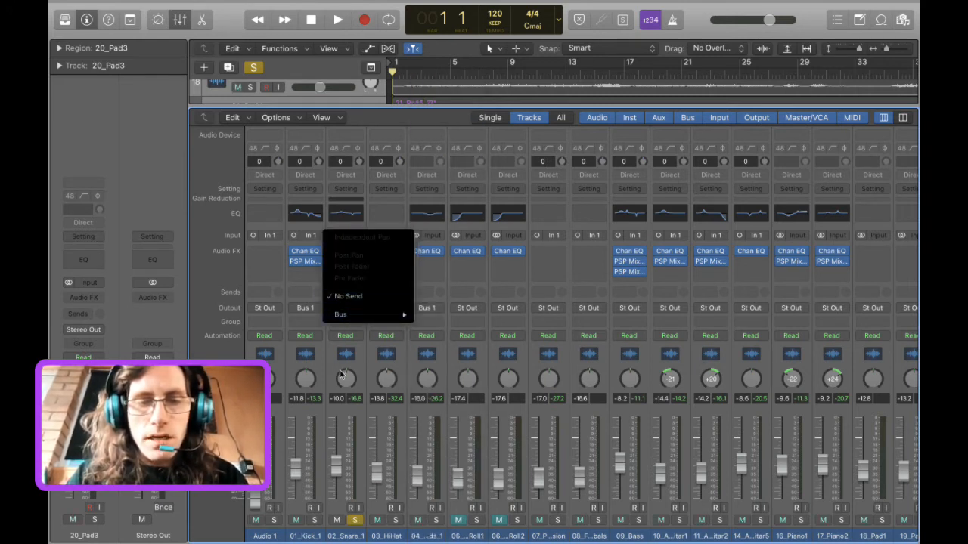
pyautogui.moveTo(361, 314)
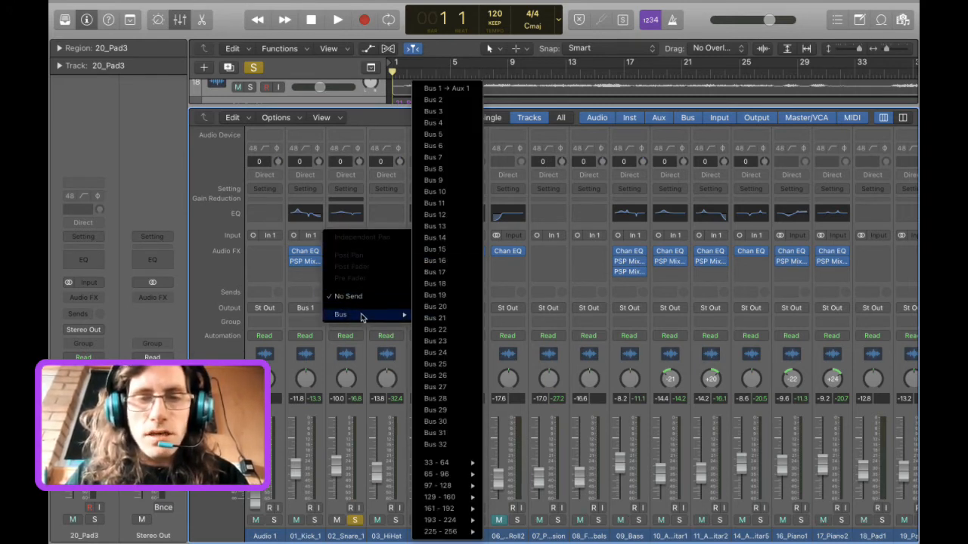
pyautogui.click(451, 103)
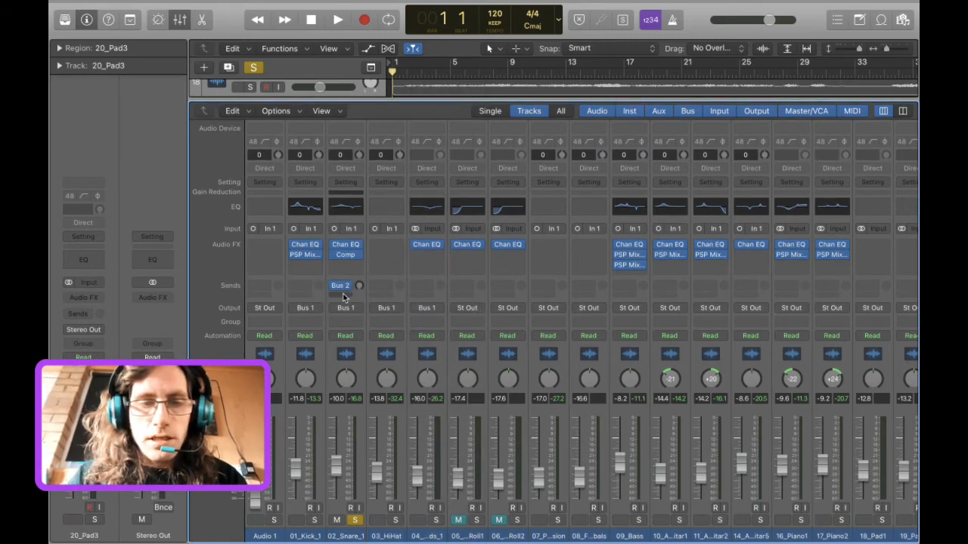
pyautogui.click(344, 288)
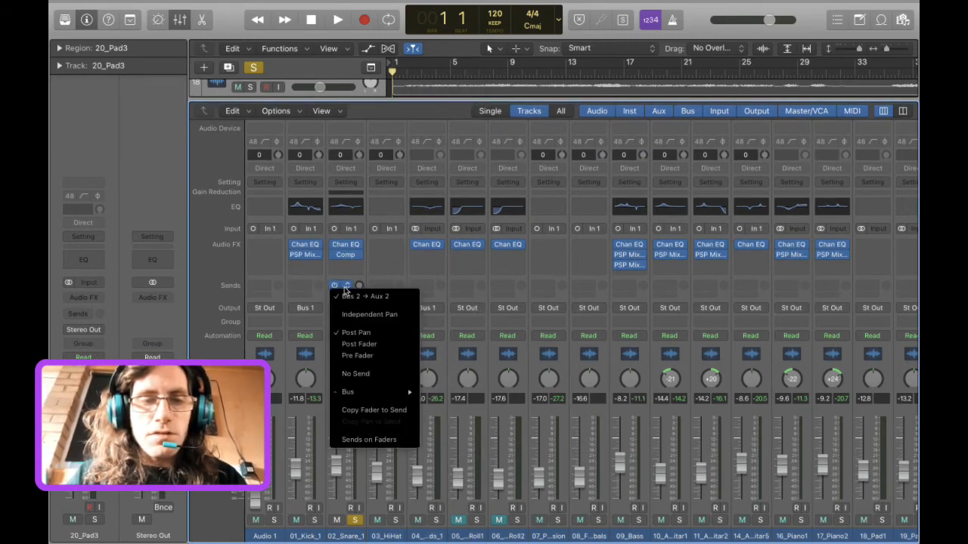
pyautogui.click(346, 345)
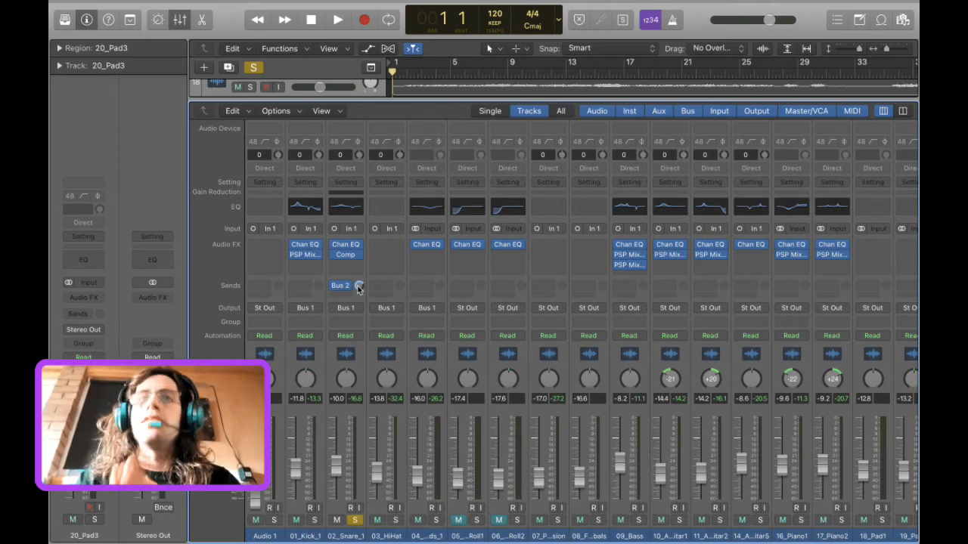
# Insert a Tape Delay on Aux 2 with its output at 100% dry and 6% wet.
pyautogui.hscroll(3, 446, 366)
pyautogui.hscroll(6, 446, 365)
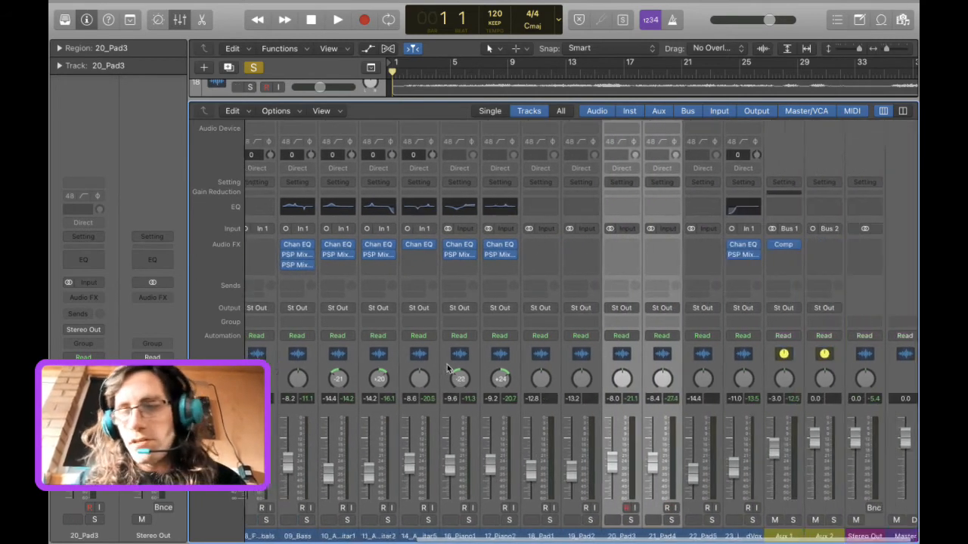
pyautogui.click(818, 248)
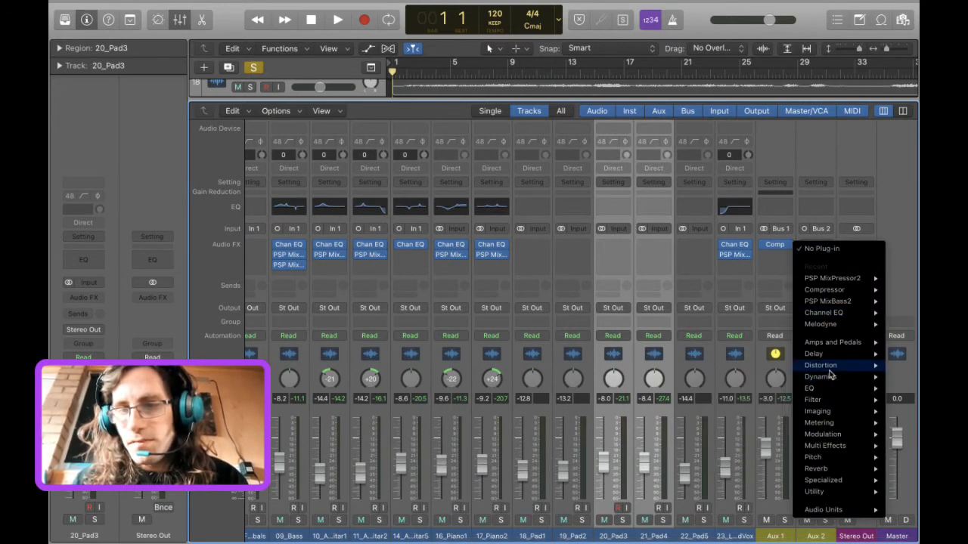
pyautogui.moveTo(829, 356)
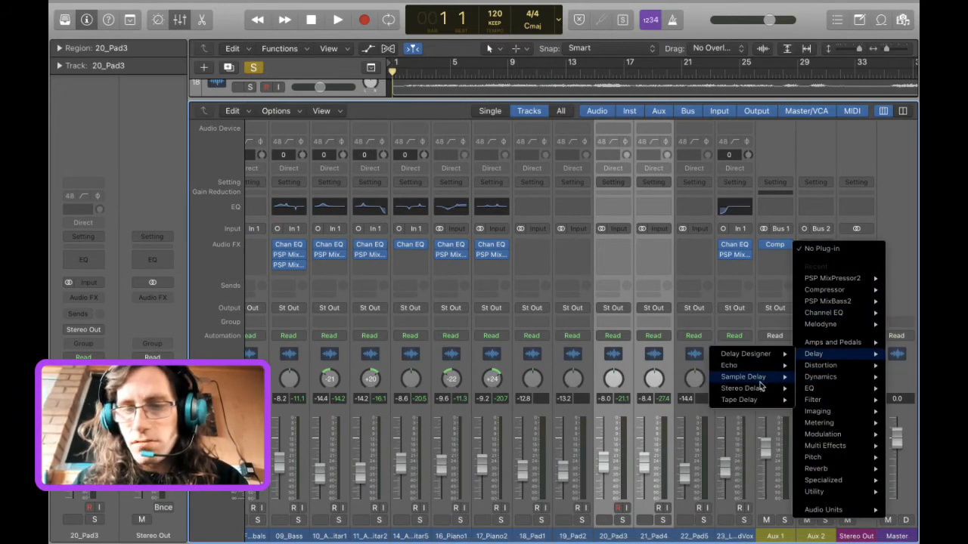
pyautogui.moveTo(758, 404)
pyautogui.click(689, 400)
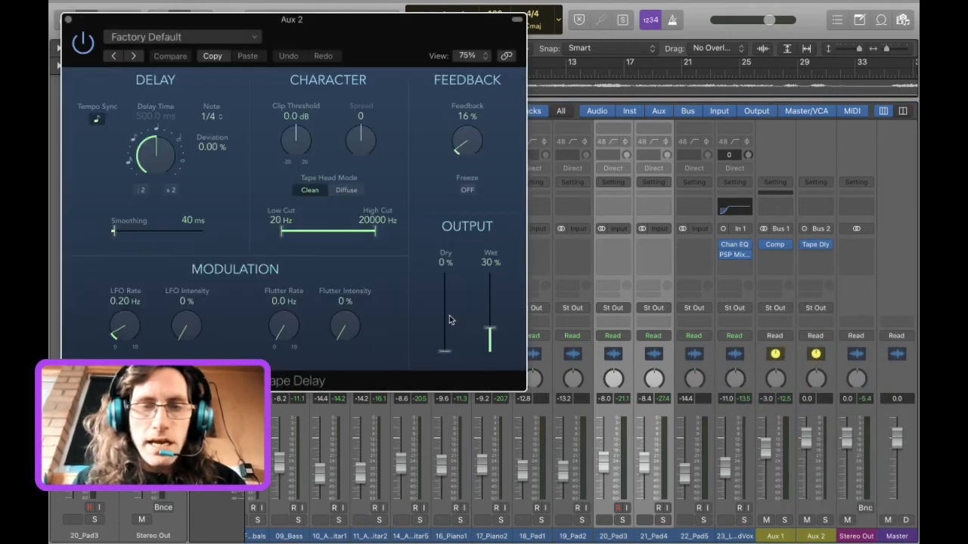
pyautogui.moveTo(444, 352); pyautogui.dragTo(456, 280)
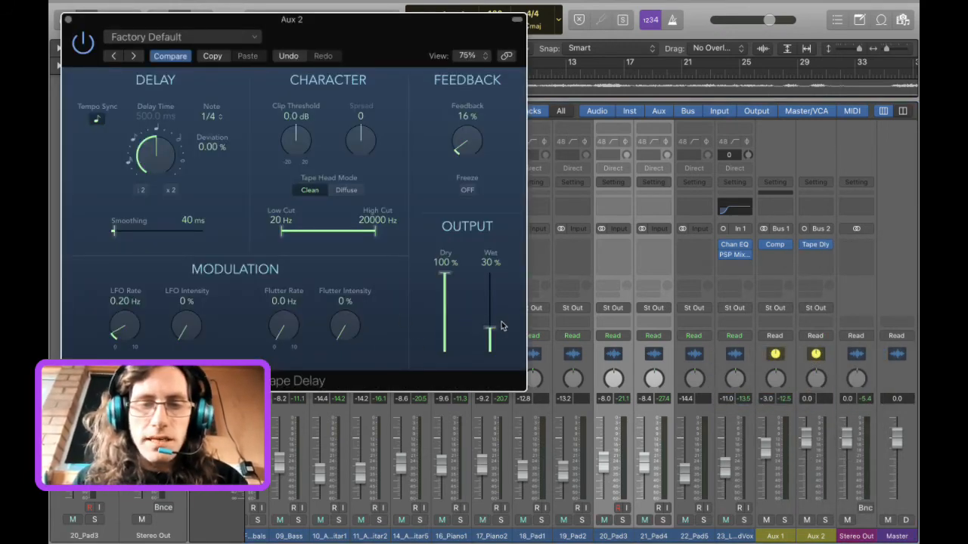
pyautogui.moveTo(499, 326); pyautogui.dragTo(498, 348)
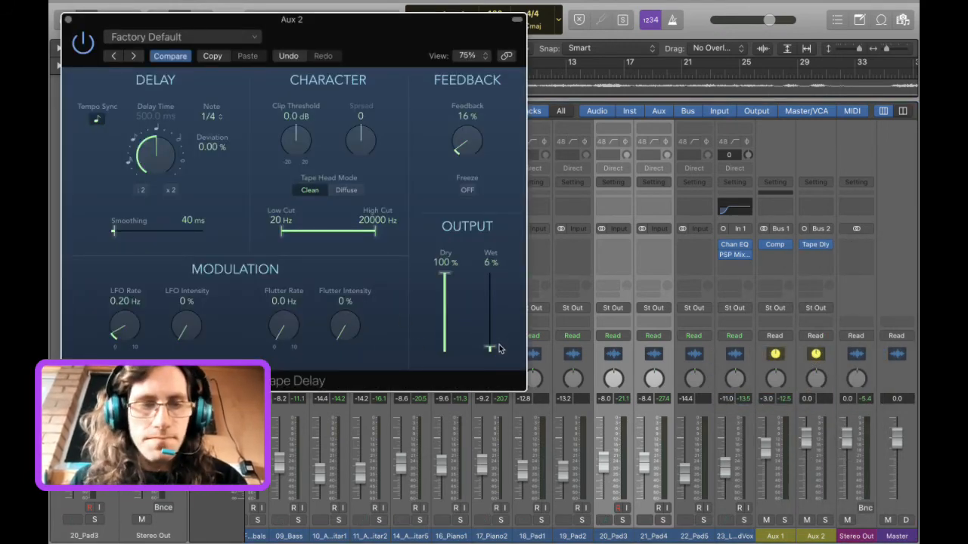
# Close the Tape Delay and play the soloed snare from about bar 46 to audition its delay.
pyautogui.hscroll(-2, 668, 449)
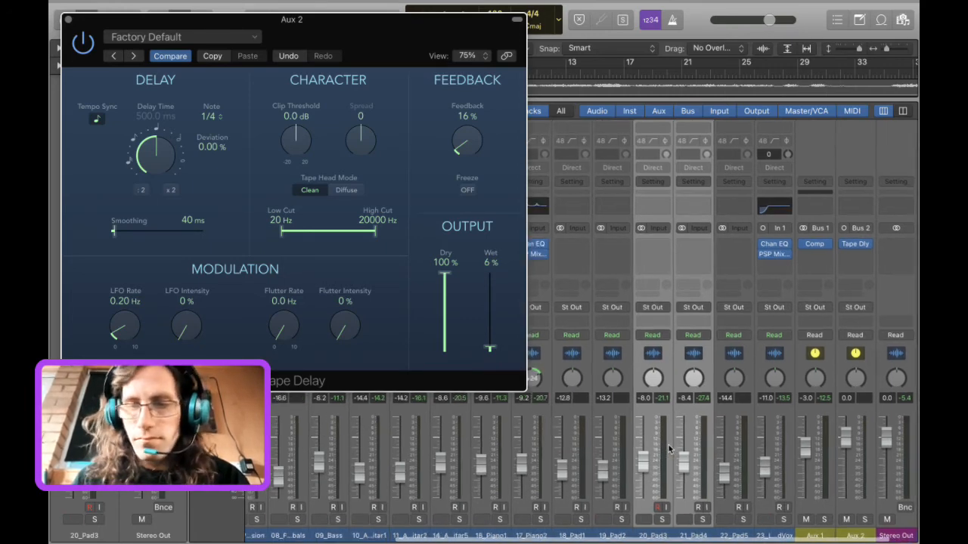
pyautogui.hscroll(-5, 668, 449)
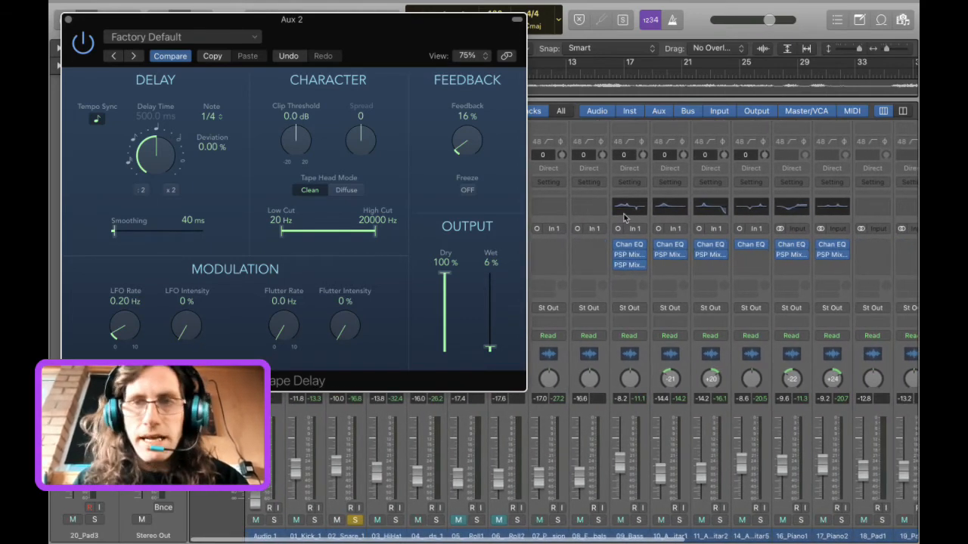
pyautogui.press('x')
pyautogui.press('x')
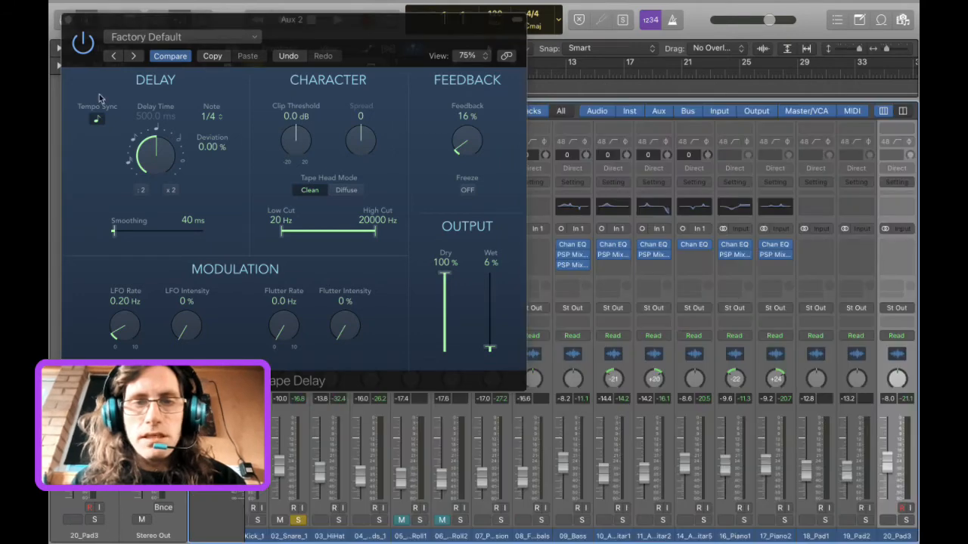
pyautogui.click(68, 20)
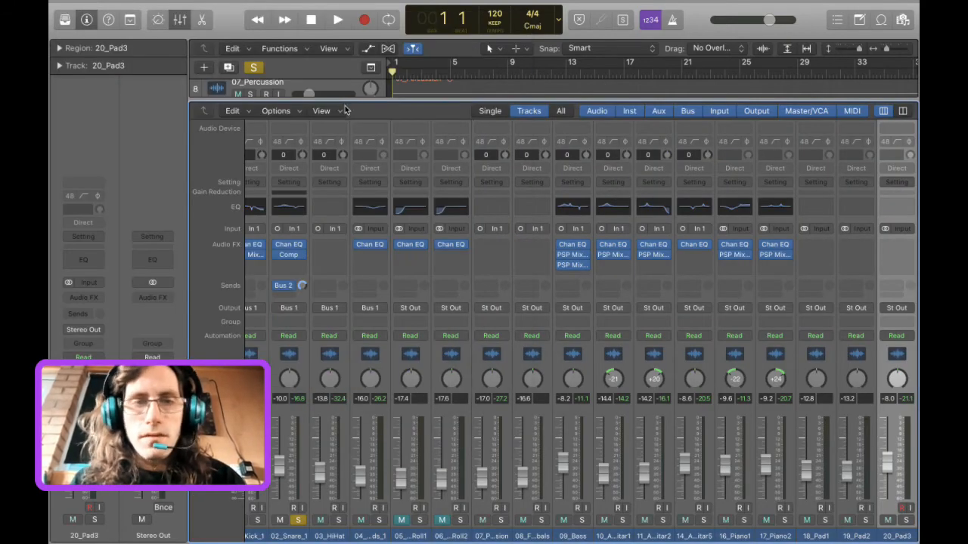
pyautogui.press('x')
pyautogui.scroll(7, 483, 295)
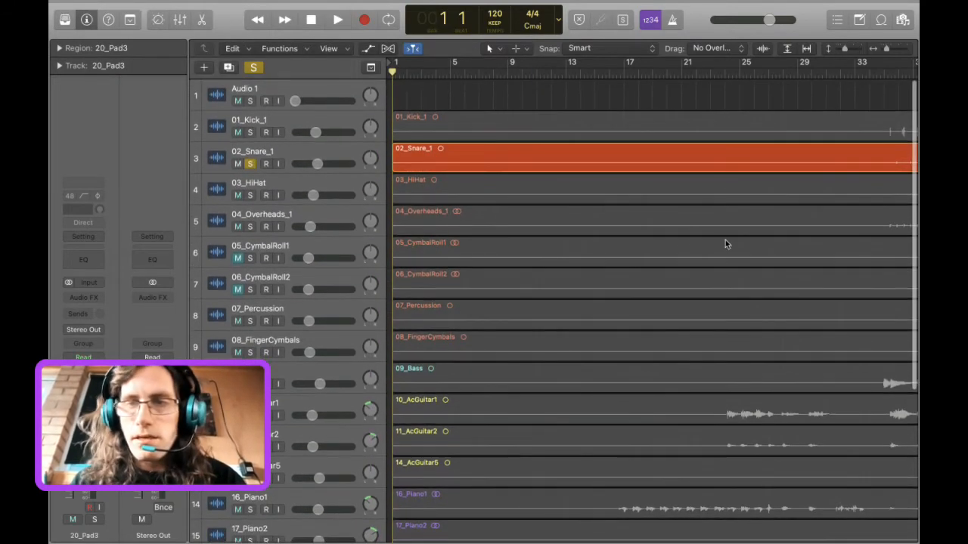
pyautogui.hscroll(3, 725, 242)
pyautogui.hscroll(4, 725, 239)
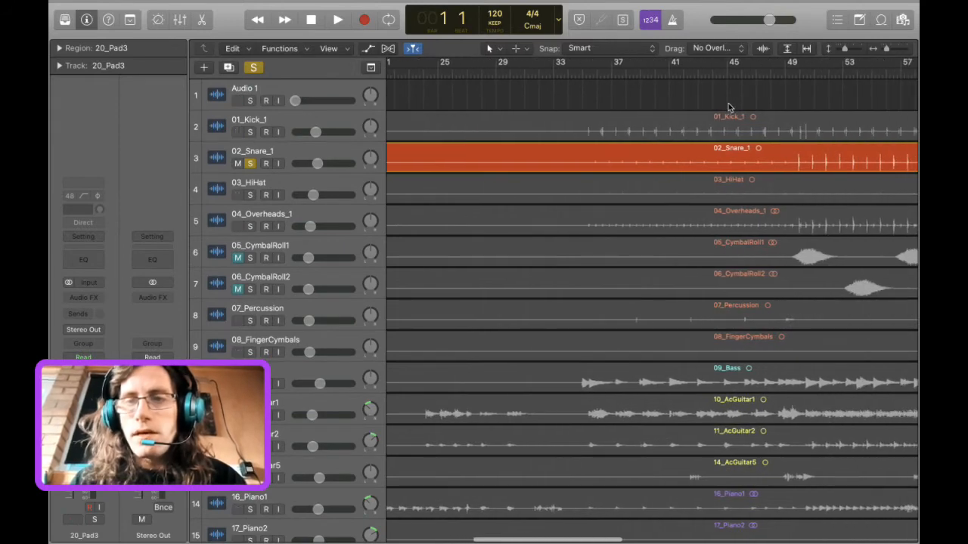
pyautogui.click(744, 77)
pyautogui.press('space')
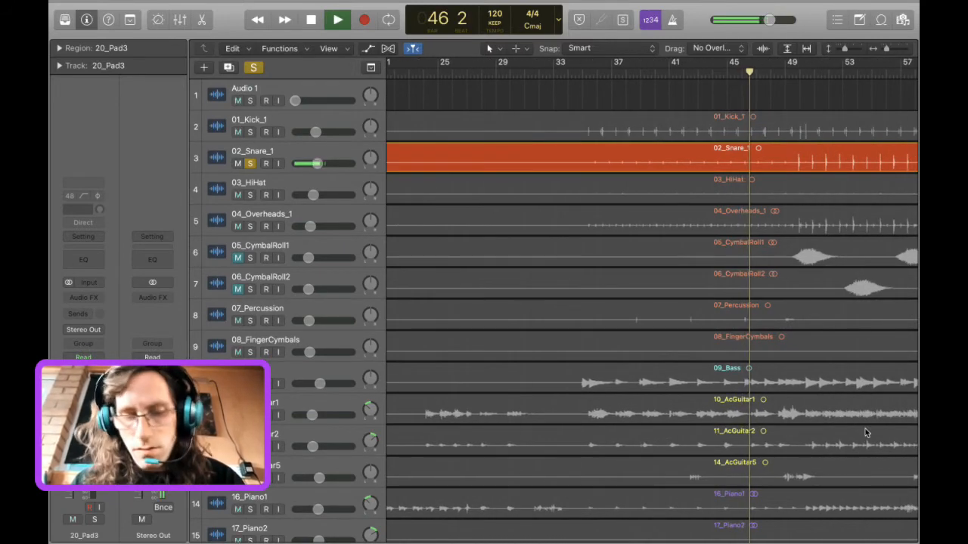
# Lower the Aux 2 fader to -14.6 dB while the soloed snare plays.
pyautogui.press('x')
pyautogui.hscroll(5, 832, 468)
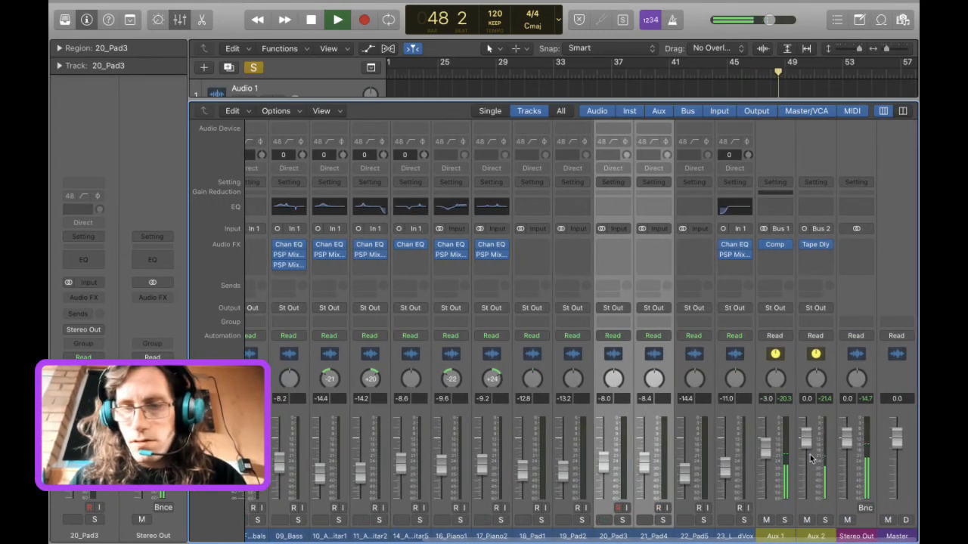
pyautogui.moveTo(811, 466)
pyautogui.mouseDown()
pyautogui.moveTo(811, 484)
pyautogui.moveTo(806, 458)
pyautogui.moveTo(806, 473)
pyautogui.mouseUp()
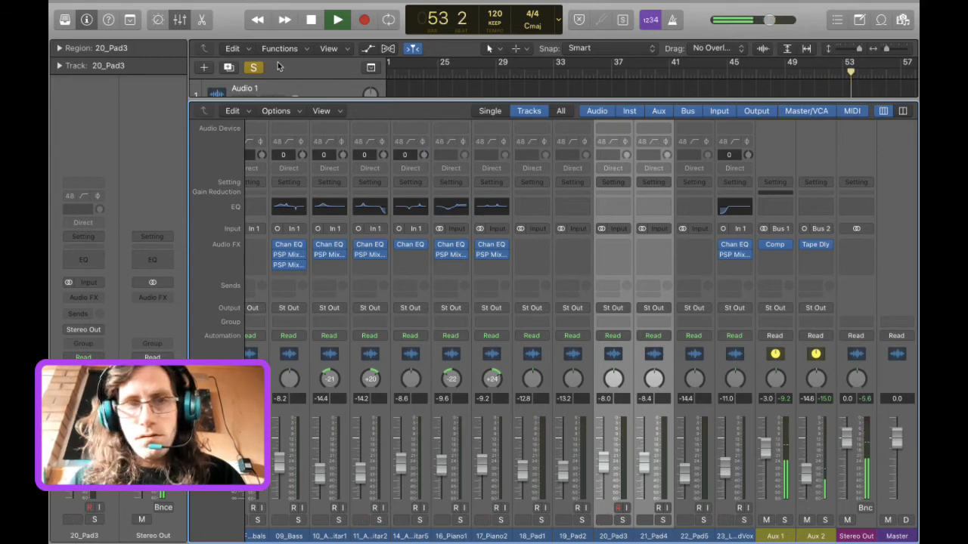
# Clear the snare solo, audition the delayed snare within the full mix and stop playback.
pyautogui.click(254, 67)
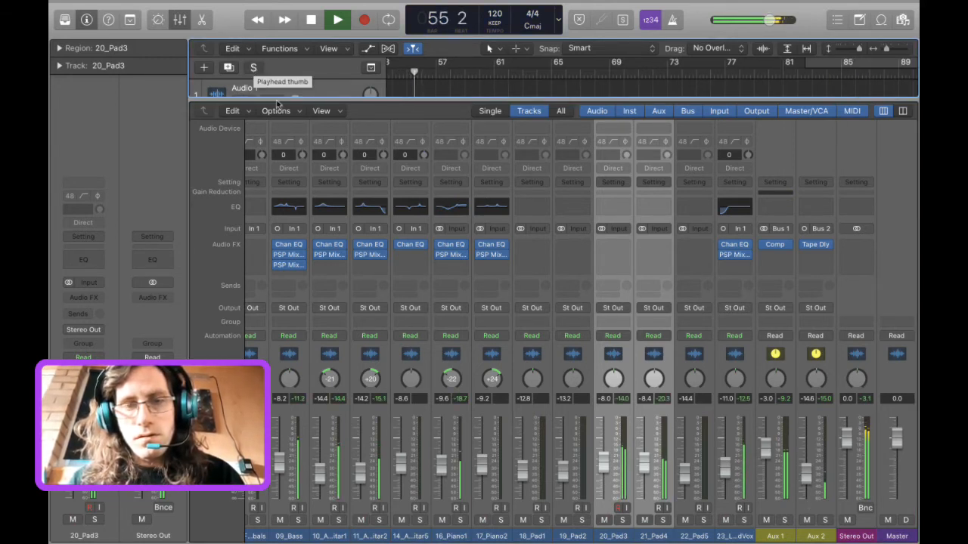
pyautogui.hscroll(-10, 347, 285)
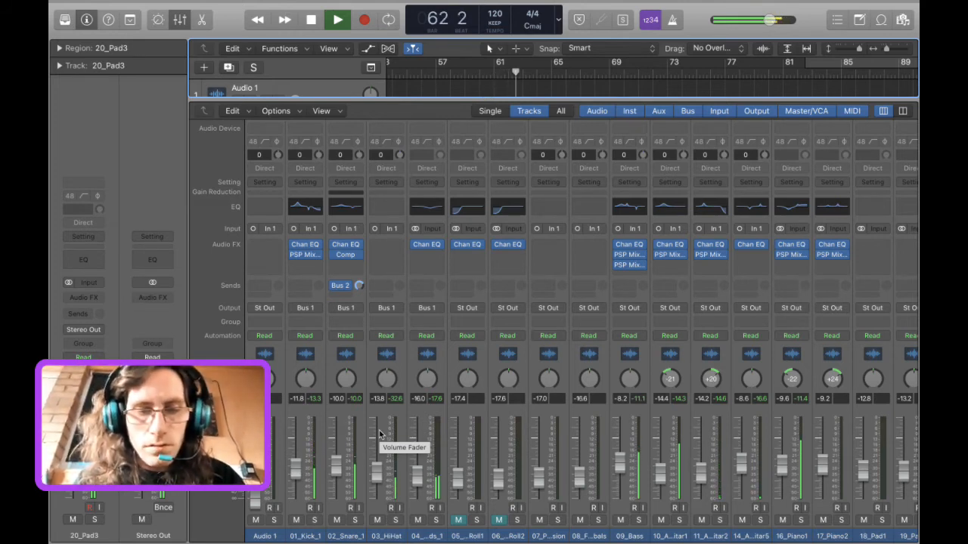
pyautogui.press('space')
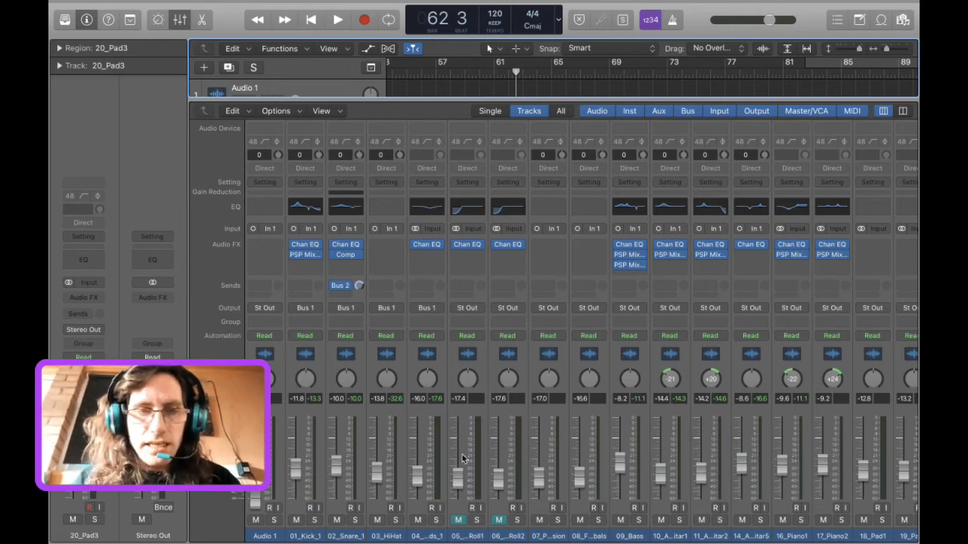
pyautogui.hscroll(8, 408, 421)
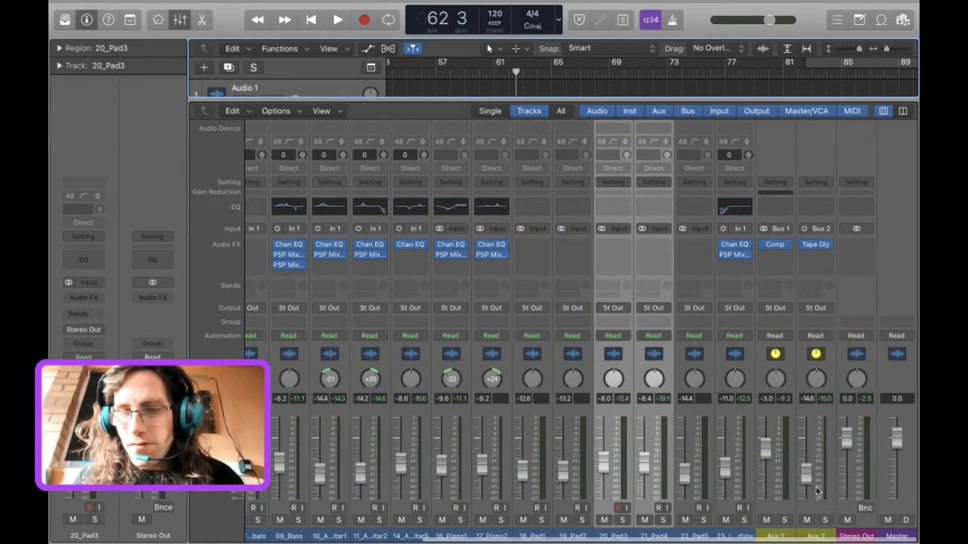
# Solo the Aux 1 drum bus and add a post-fader send from it to Bus 3.
pyautogui.click(783, 522)
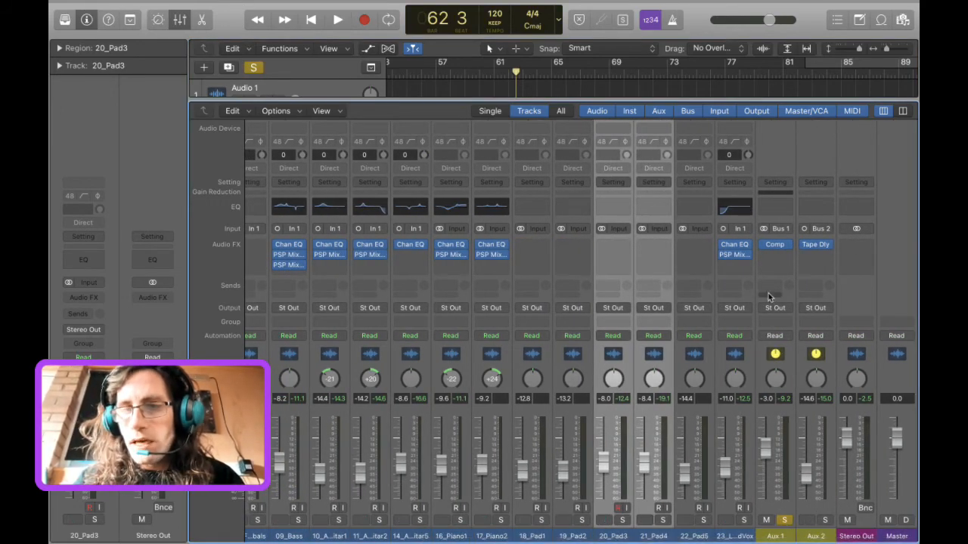
pyautogui.click(768, 289)
pyautogui.moveTo(772, 310)
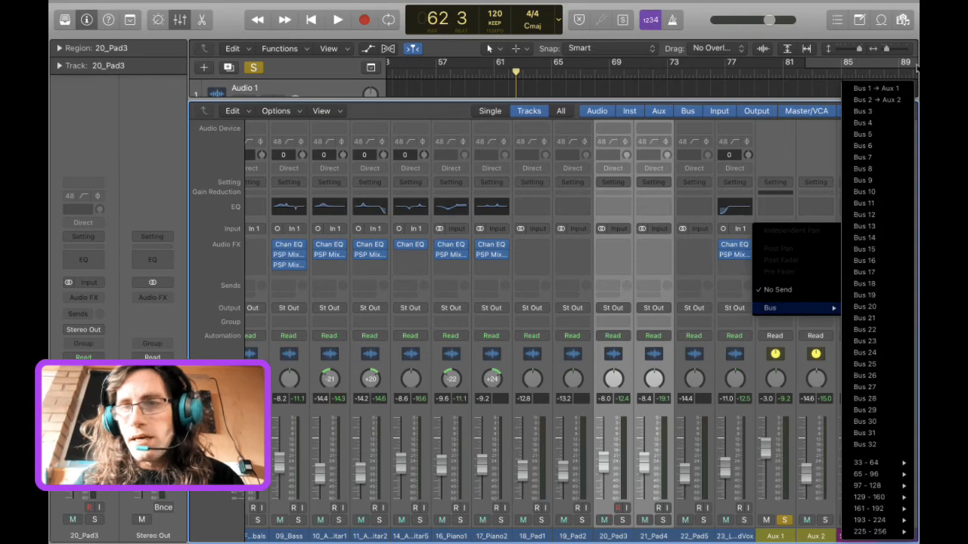
pyautogui.click(881, 111)
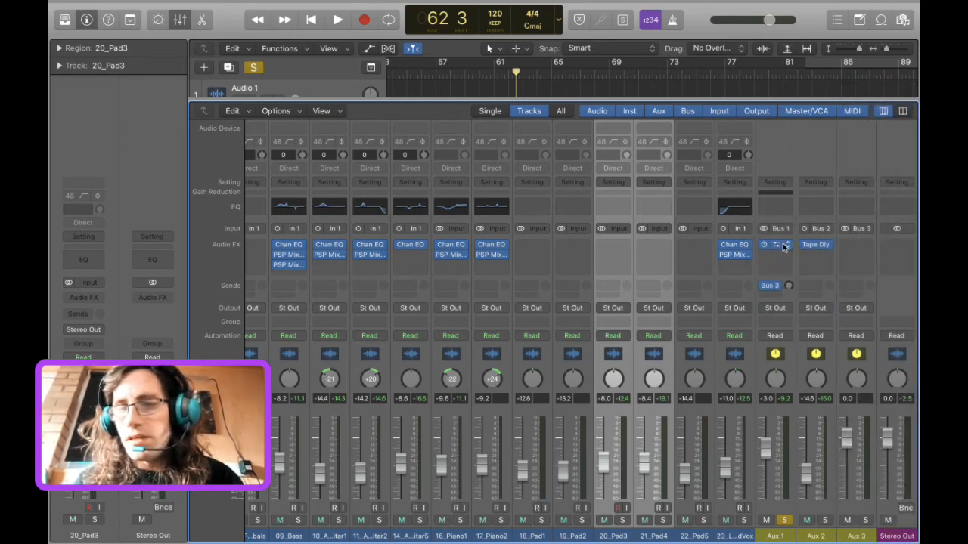
pyautogui.click(776, 290)
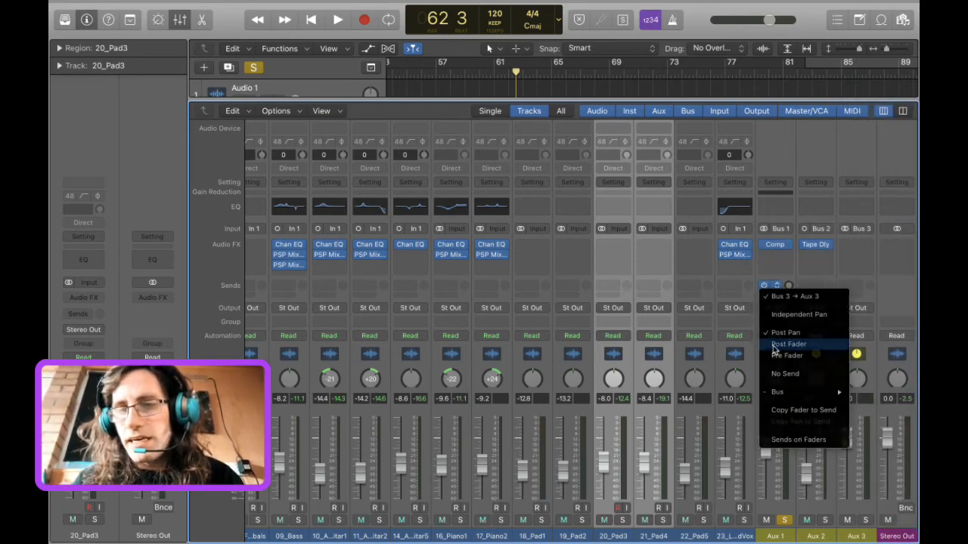
pyautogui.click(774, 347)
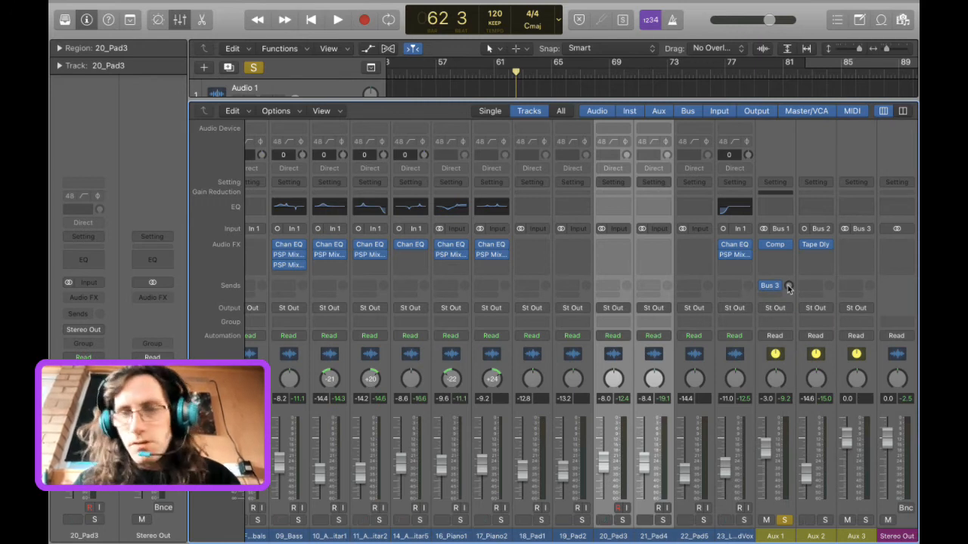
# Insert a Space Designer reverb on Aux 3.
pyautogui.click(857, 246)
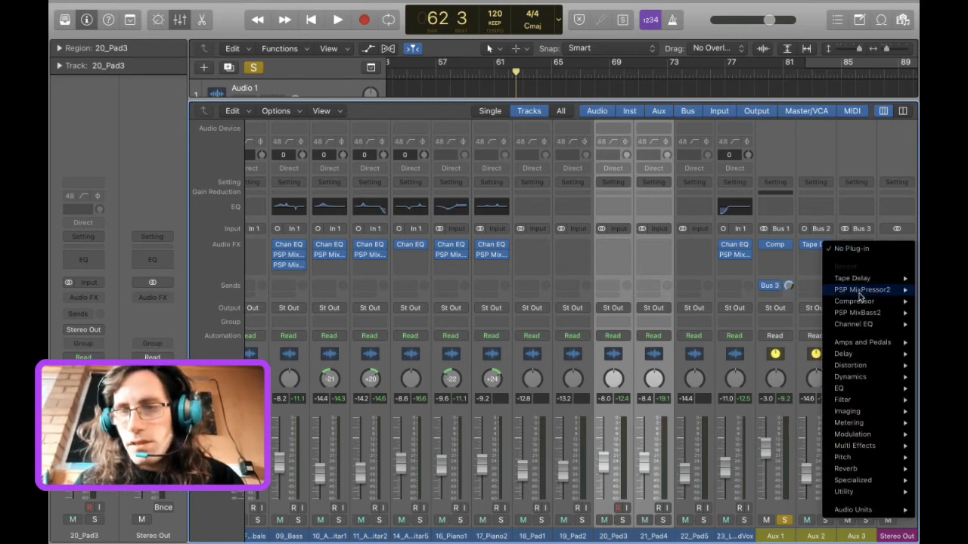
pyautogui.moveTo(865, 469)
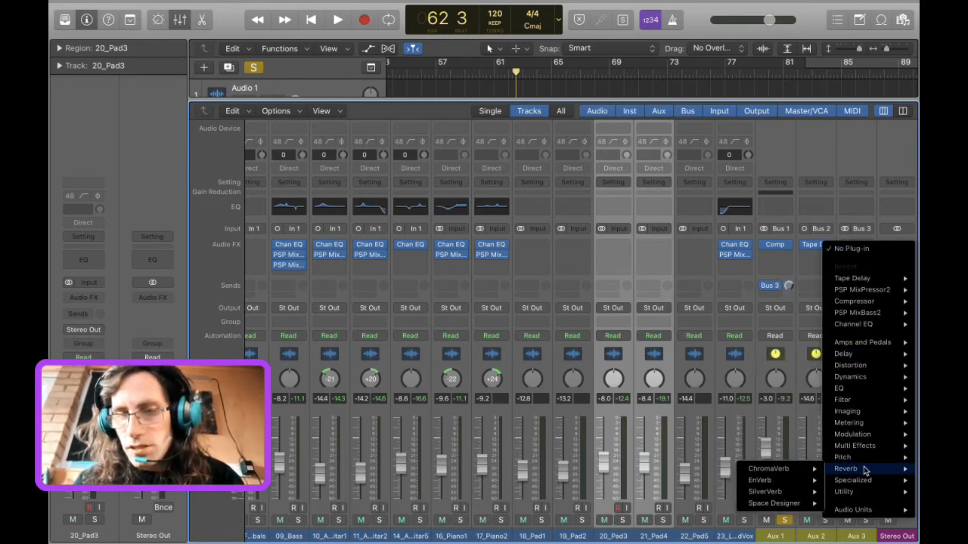
pyautogui.moveTo(789, 493)
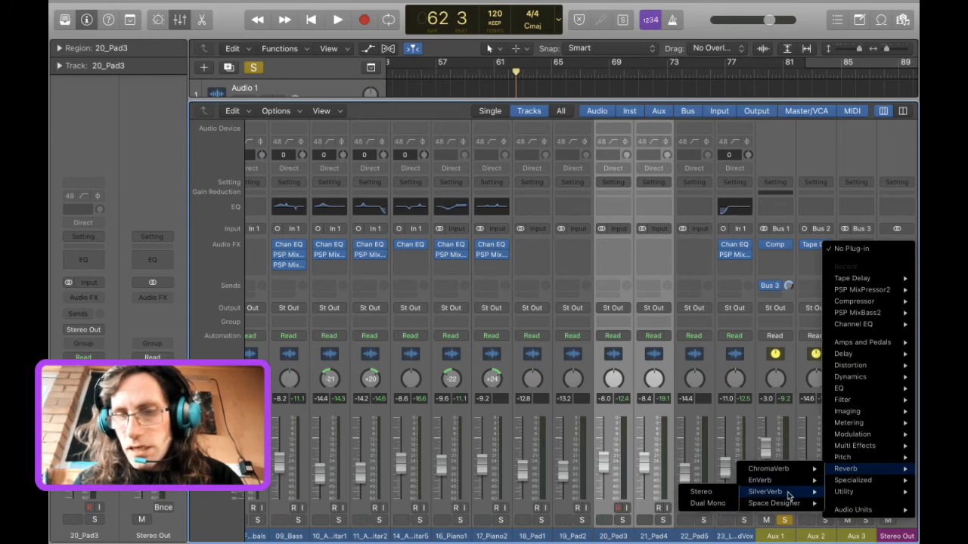
pyautogui.click(707, 514)
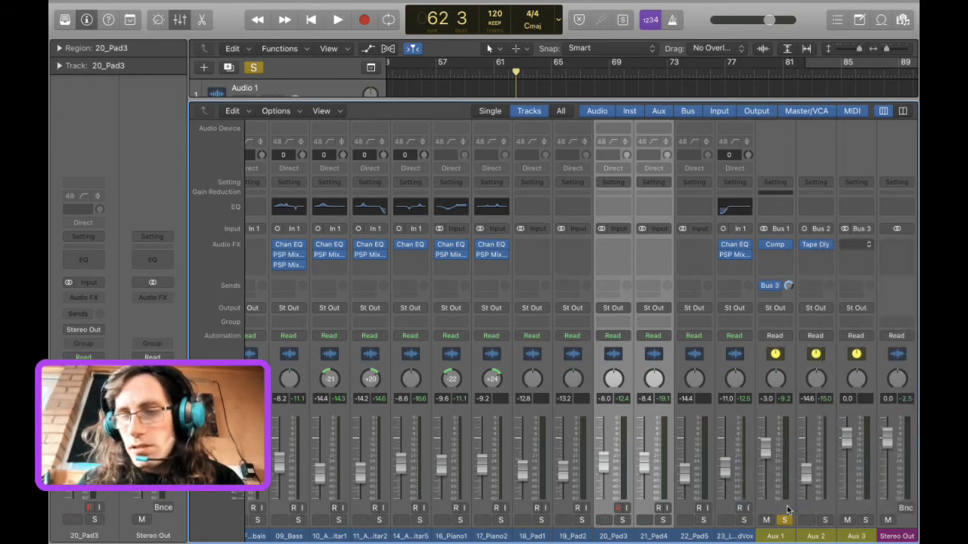
pyautogui.click(214, 37)
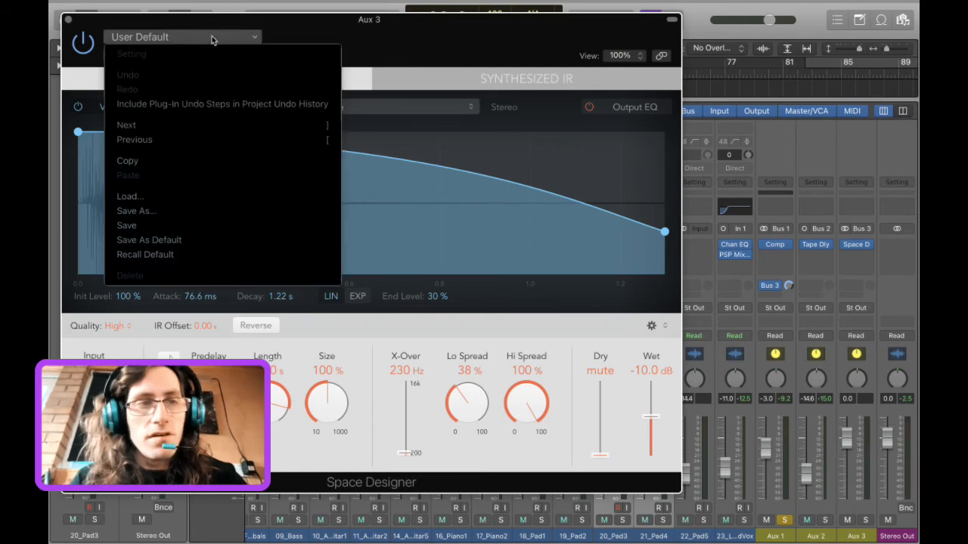
pyautogui.click(418, 74)
pyautogui.click(421, 106)
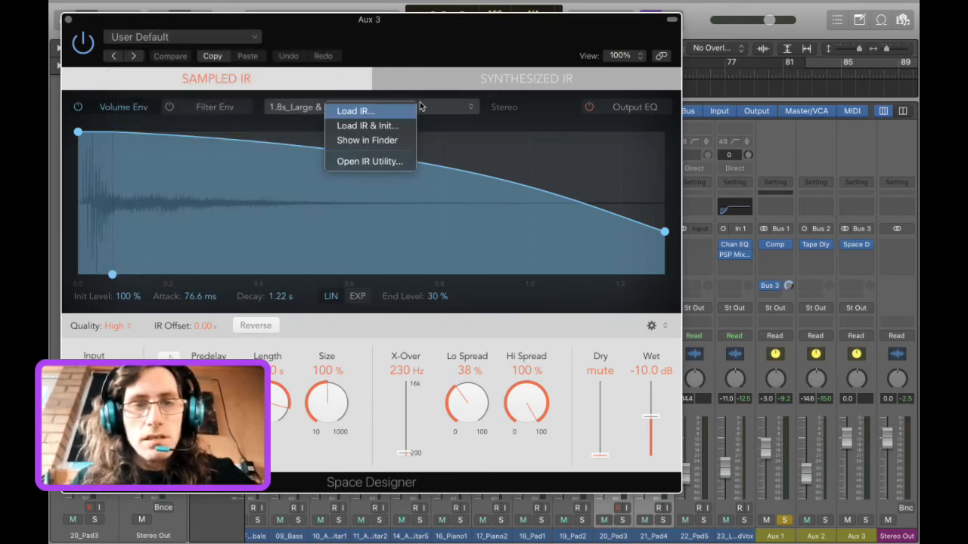
pyautogui.click(390, 113)
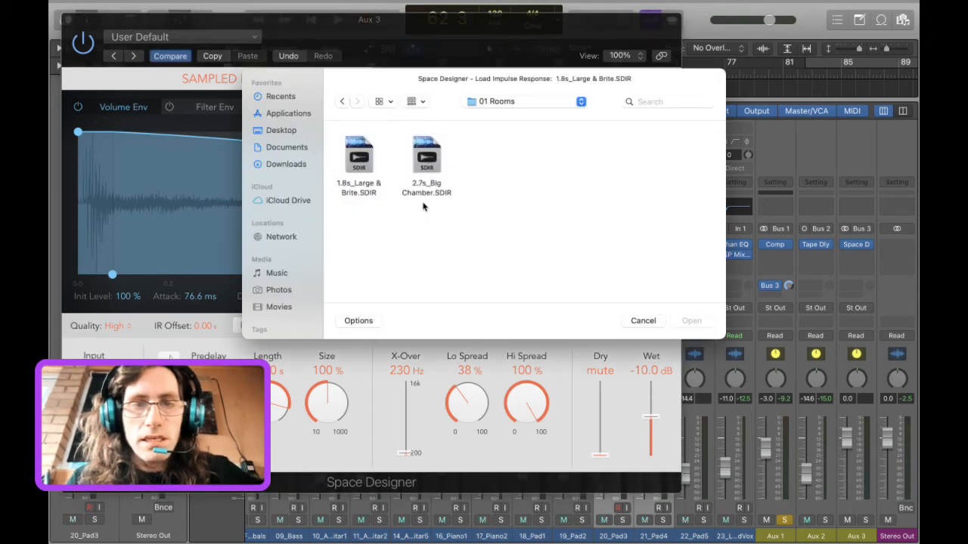
pyautogui.click(636, 321)
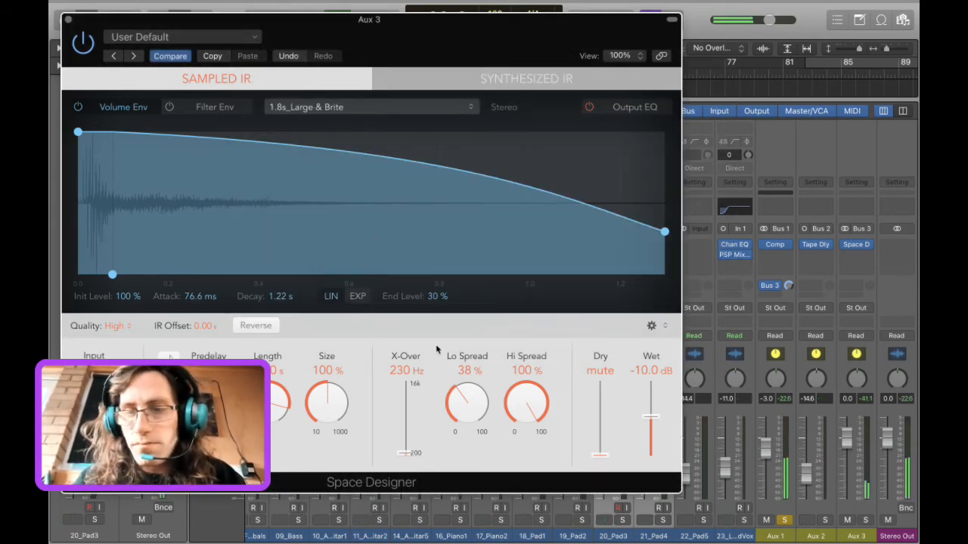
# While the soloed drum bus plays, set Space Designer to 0.0 dB dry and -7.0 dB wet, with the Aux 3 fader at -16.8 dB.
pyautogui.moveTo(609, 447); pyautogui.dragTo(625, 342)
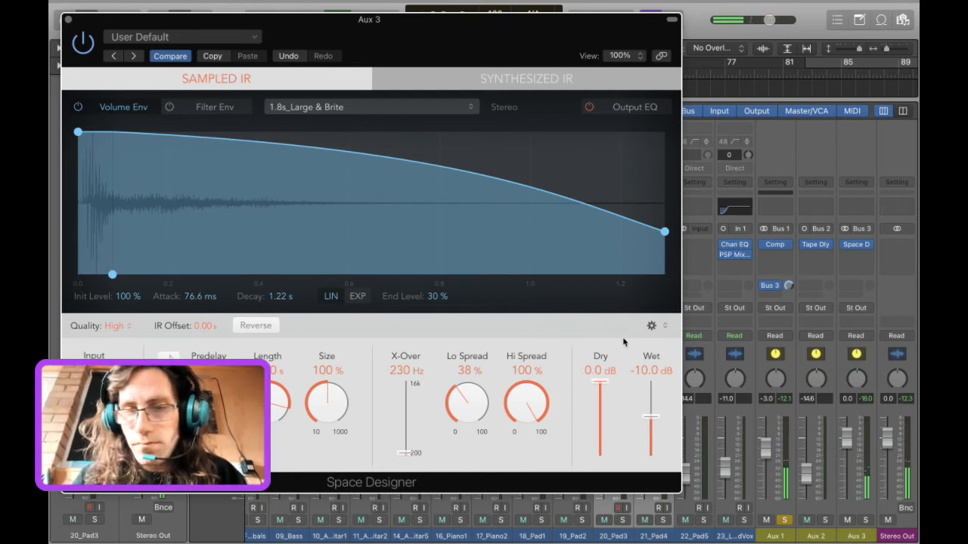
pyautogui.click(852, 445)
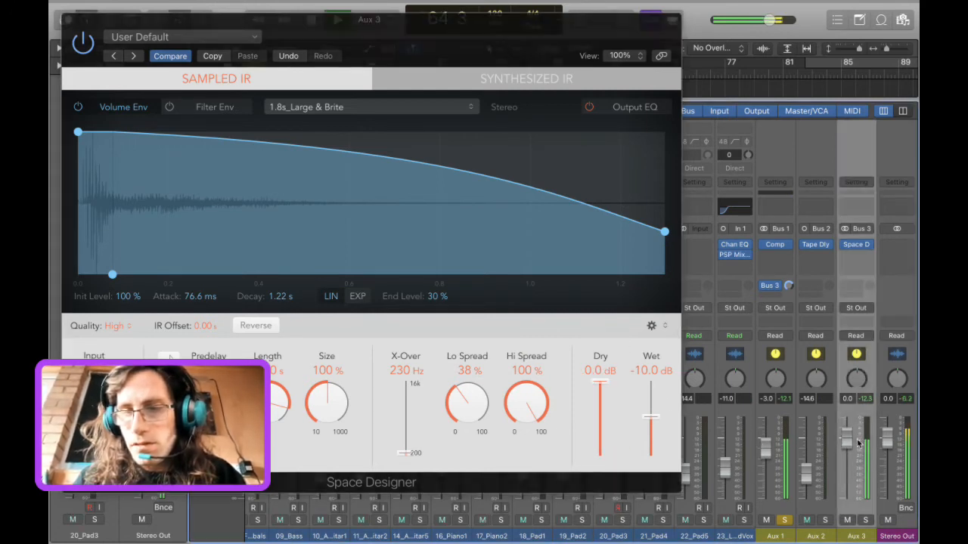
pyautogui.moveTo(852, 445); pyautogui.dragTo(846, 484)
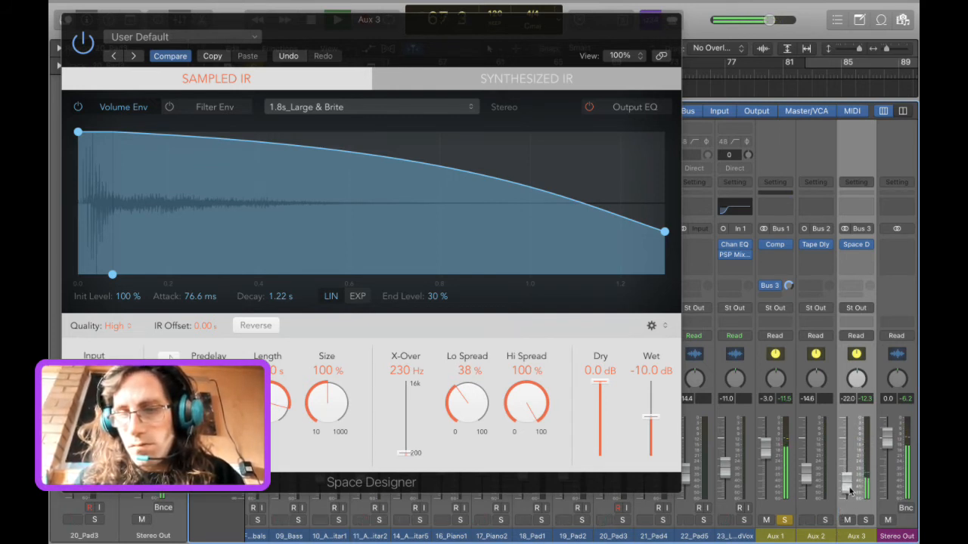
pyautogui.moveTo(847, 475); pyautogui.dragTo(846, 478)
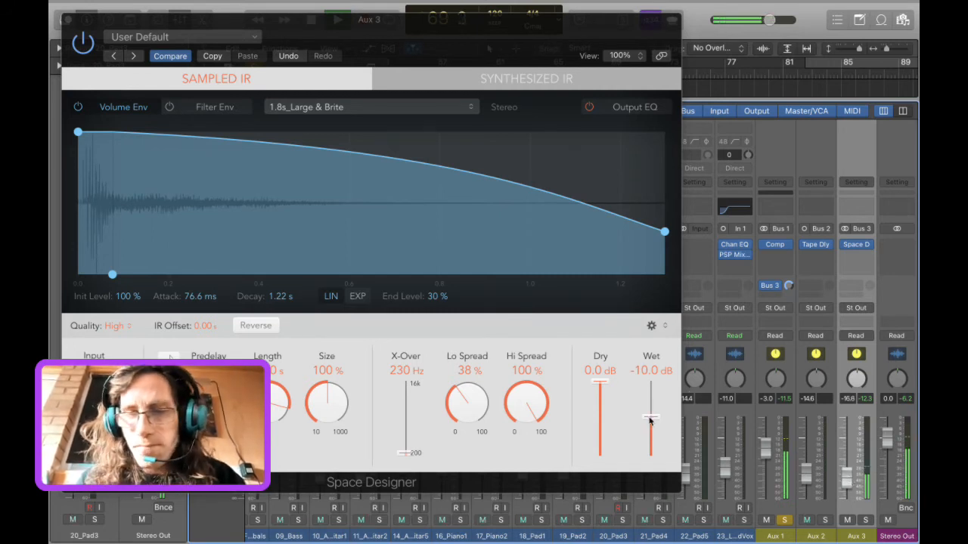
pyautogui.moveTo(650, 421)
pyautogui.mouseDown()
pyautogui.moveTo(653, 370)
pyautogui.moveTo(651, 410)
pyautogui.mouseUp()
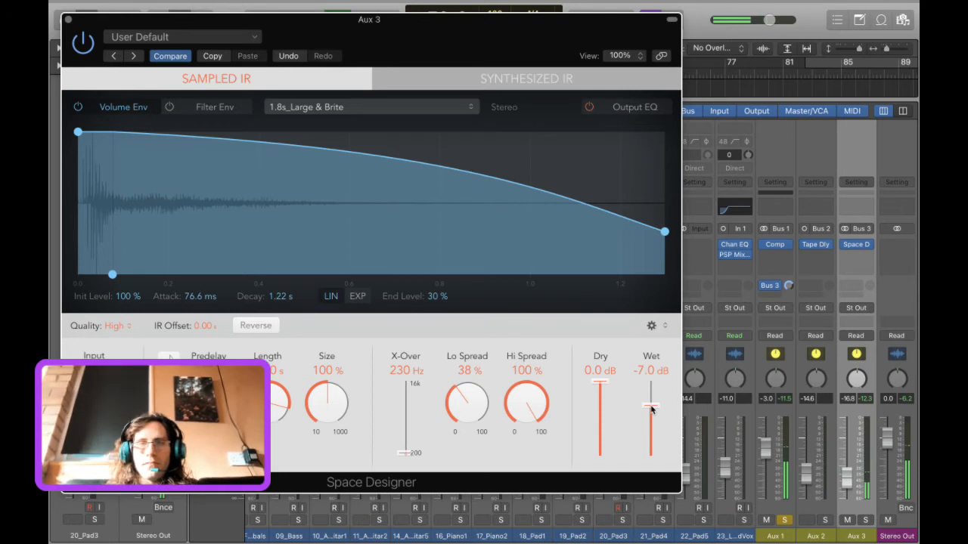
# Boost the reverb's output EQ by 10.5 dB at 2000 Hz and lower its wet level to -19.0 dB.
pyautogui.click(598, 113)
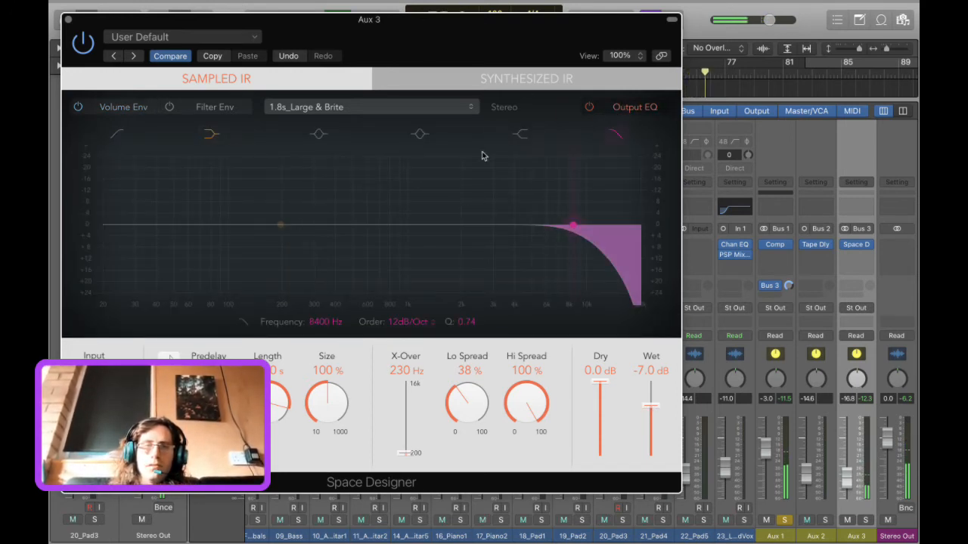
pyautogui.moveTo(529, 214)
pyautogui.mouseDown()
pyautogui.moveTo(529, 184)
pyautogui.moveTo(530, 222)
pyautogui.mouseUp()
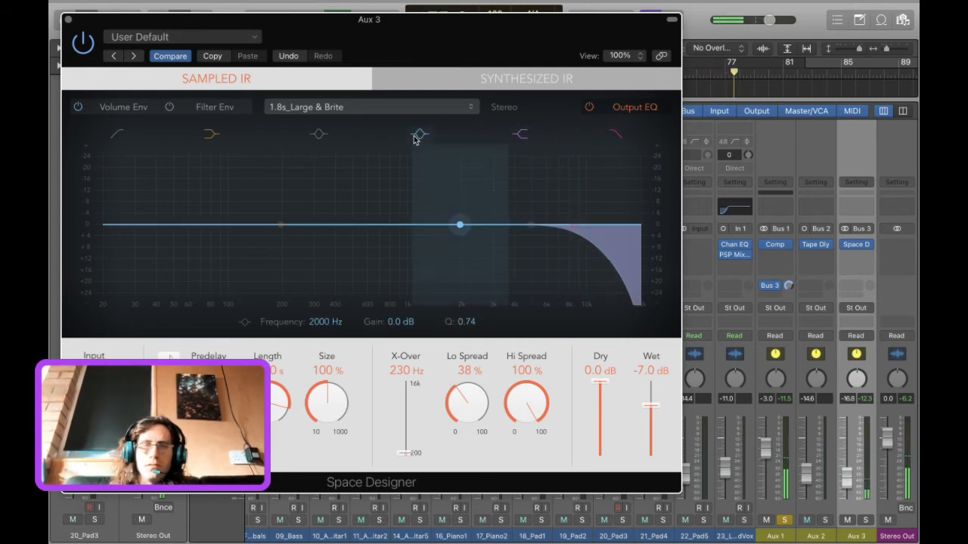
pyautogui.moveTo(459, 212); pyautogui.dragTo(460, 192)
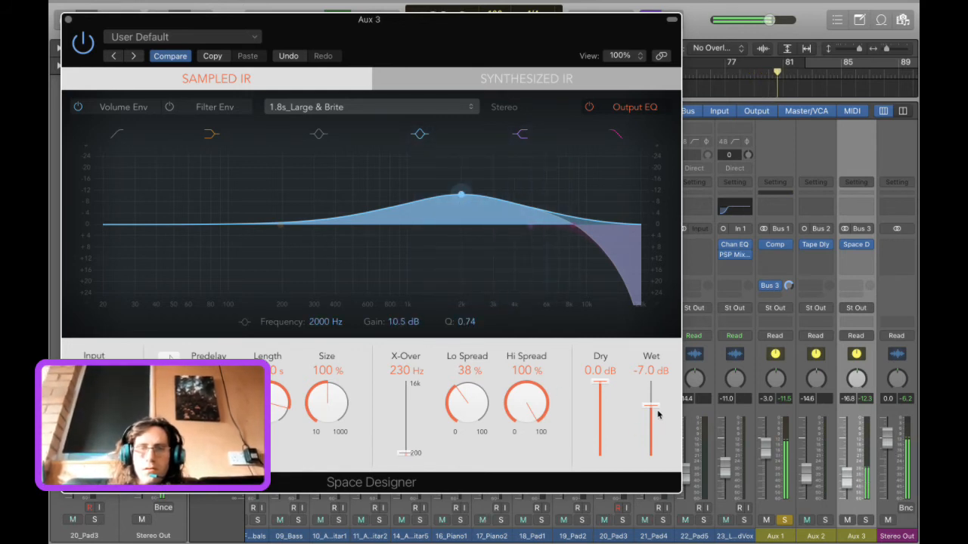
pyautogui.moveTo(651, 409); pyautogui.dragTo(655, 439)
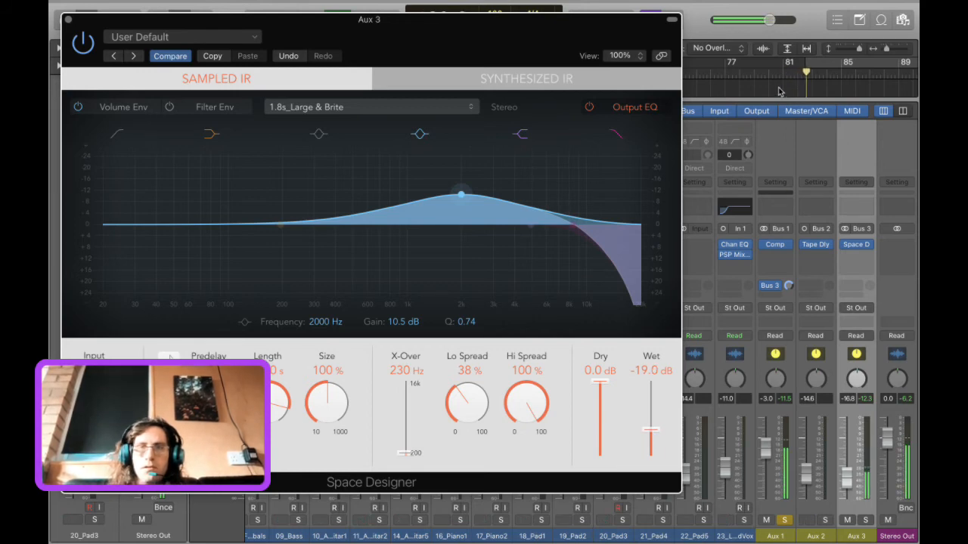
# Close Space Designer, clear the Aux 1 solo and audition the drum reverb within the full mix before stopping playback.
pyautogui.hscroll(-10, 780, 93)
pyautogui.moveTo(50, 5)
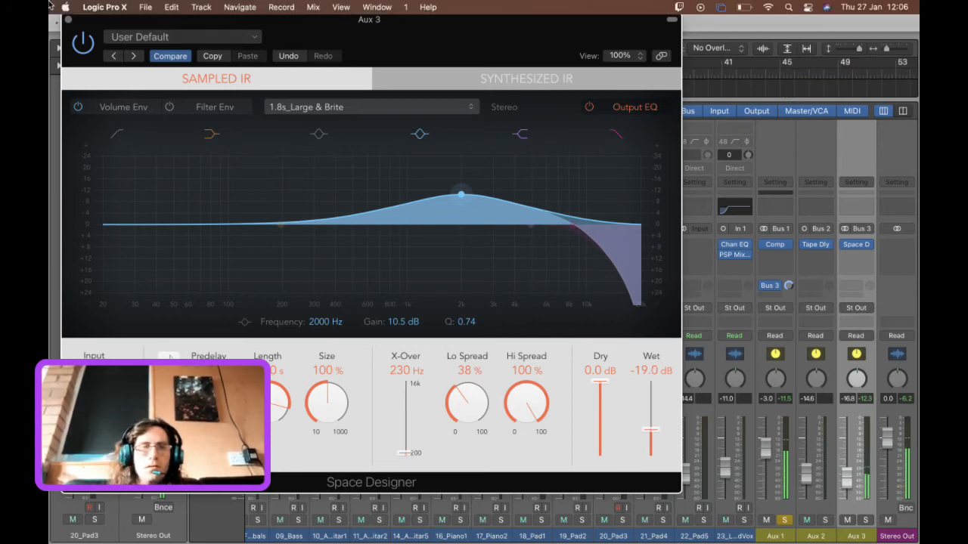
pyautogui.click(68, 21)
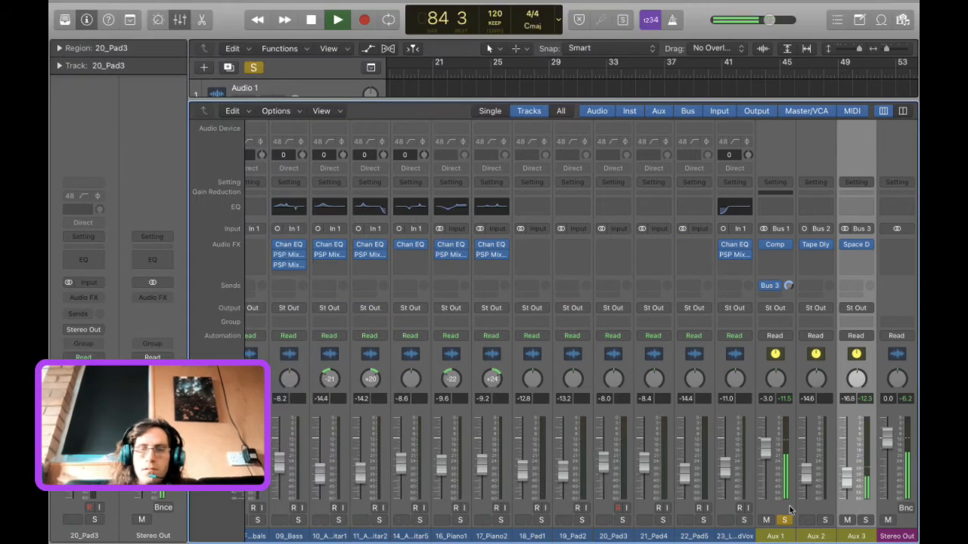
pyautogui.click(785, 520)
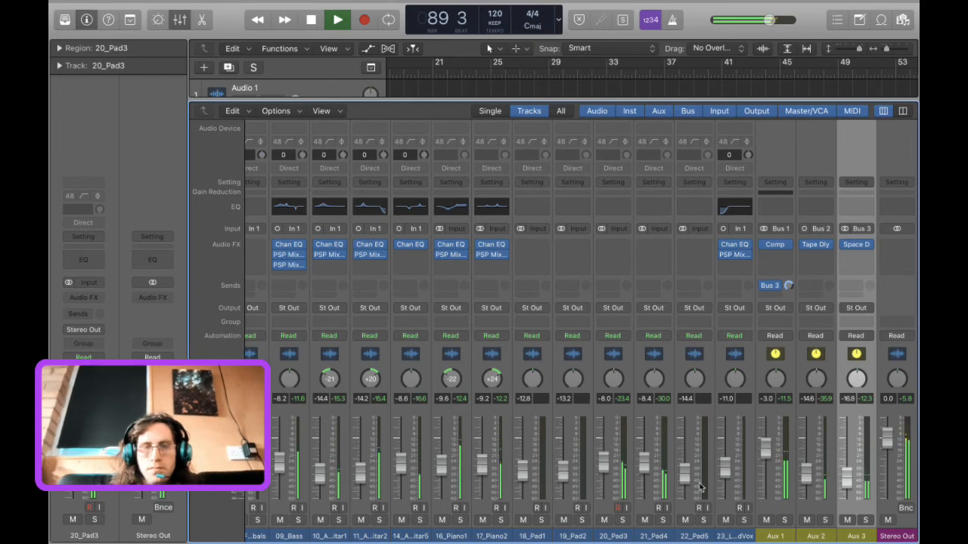
pyautogui.hscroll(-5, 651, 461)
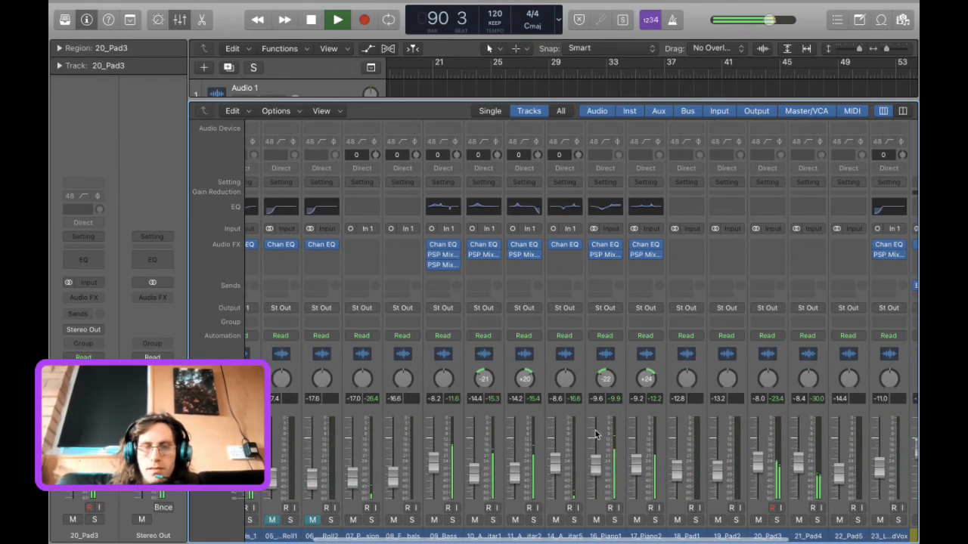
pyautogui.press('space')
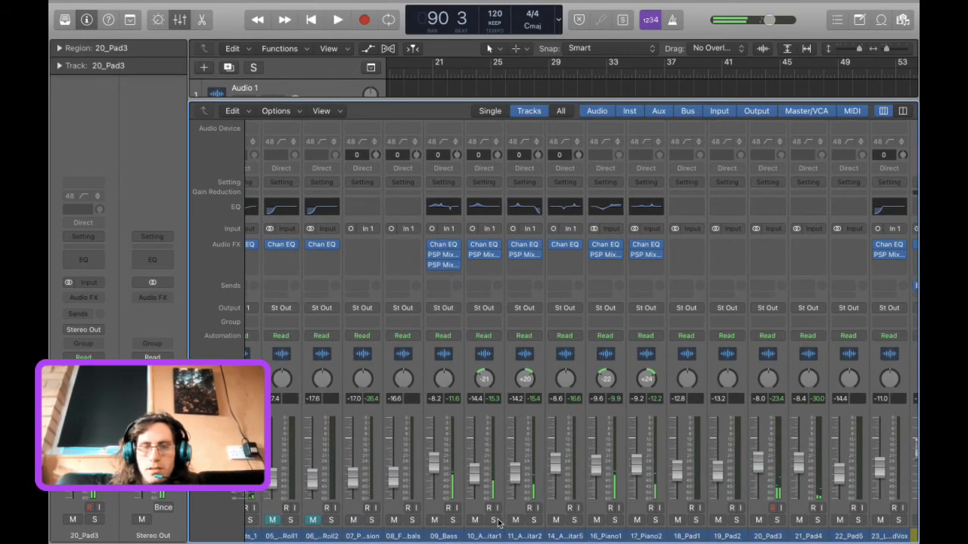
# Add a Bus 4 send to the soloed 10_AcGuitar1 track and change the send's fader mode.
pyautogui.click(496, 521)
pyautogui.click(496, 420)
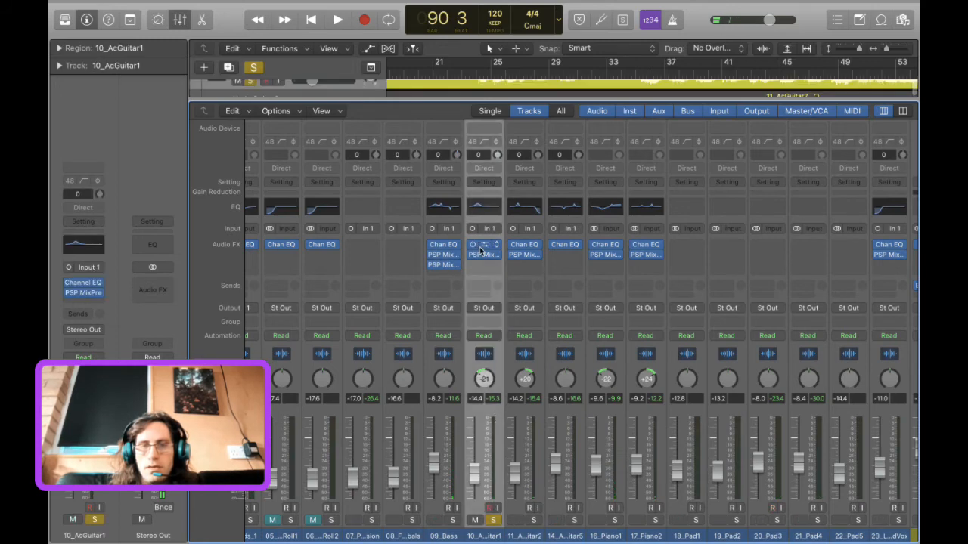
pyautogui.click(484, 285)
pyautogui.moveTo(489, 310)
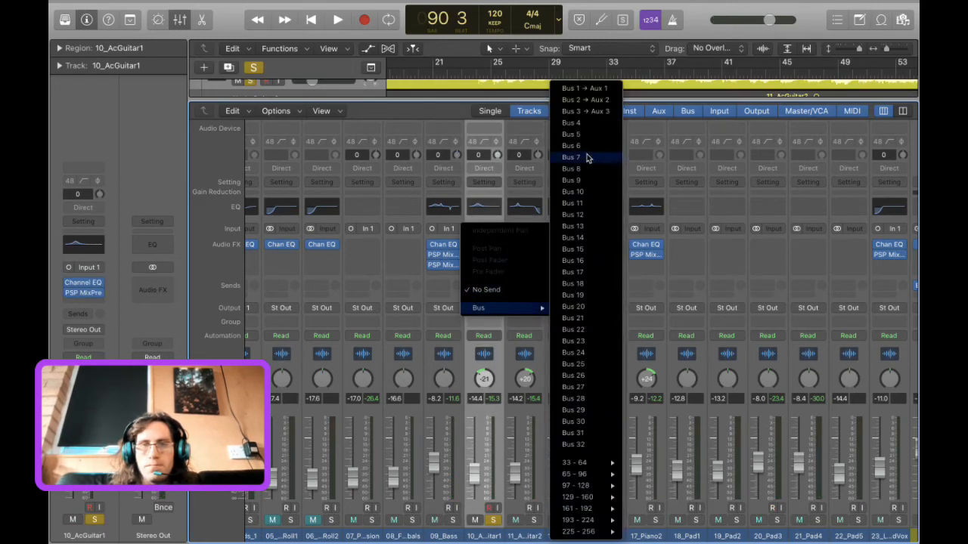
pyautogui.click(592, 124)
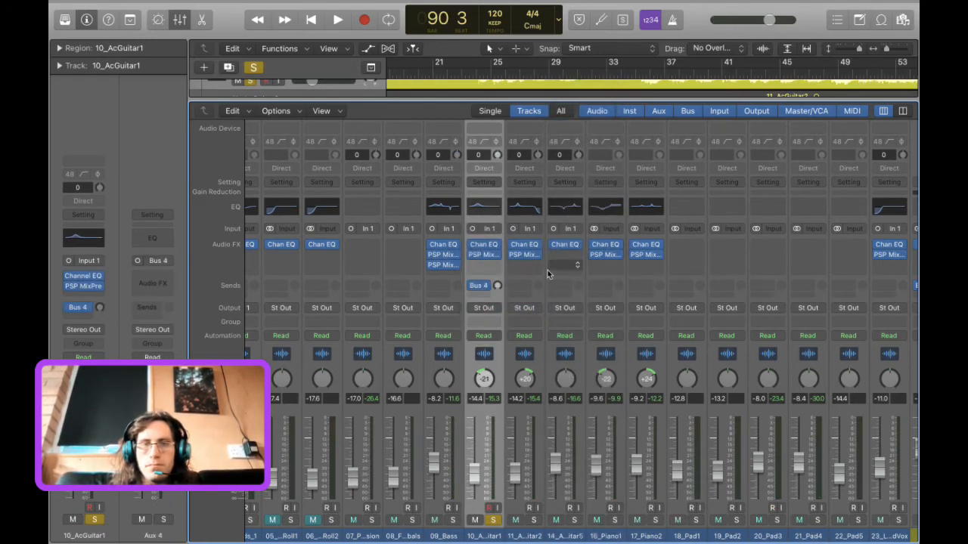
pyautogui.click(485, 288)
pyautogui.click(486, 356)
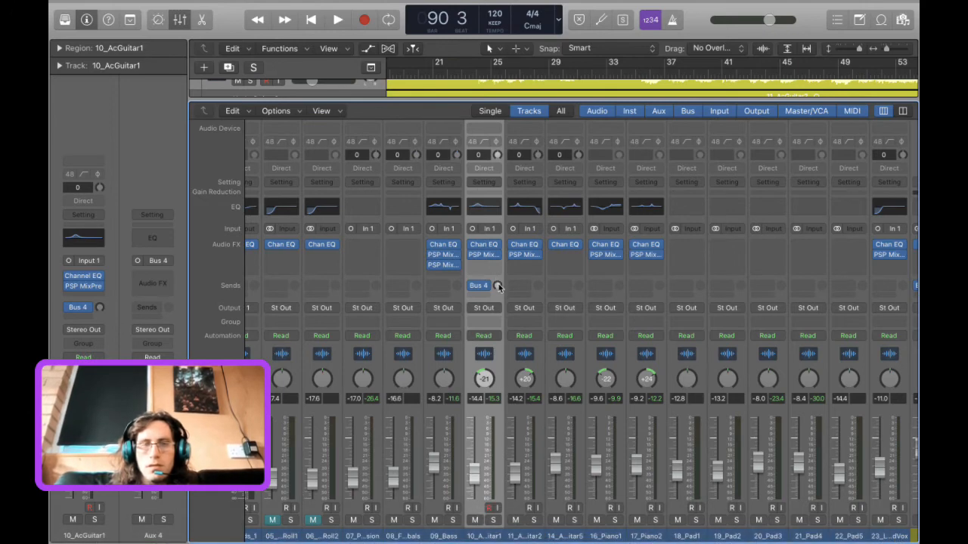
# Solo 10_AcGuitar1 and insert a SilverVerb reverb on the Aux 4 channel.
pyautogui.hscroll(5, 549, 295)
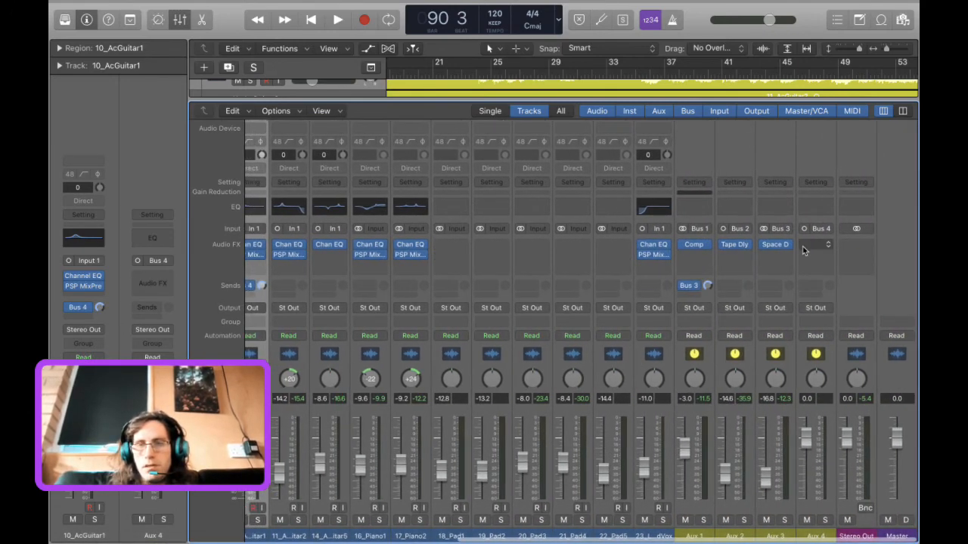
pyautogui.hscroll(-9, 756, 340)
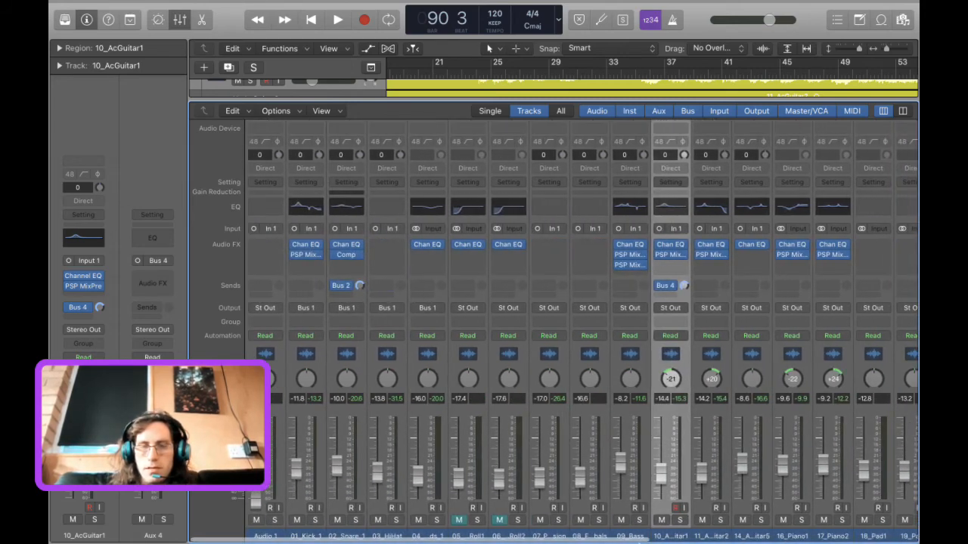
pyautogui.click(678, 518)
pyautogui.hscroll(9, 813, 294)
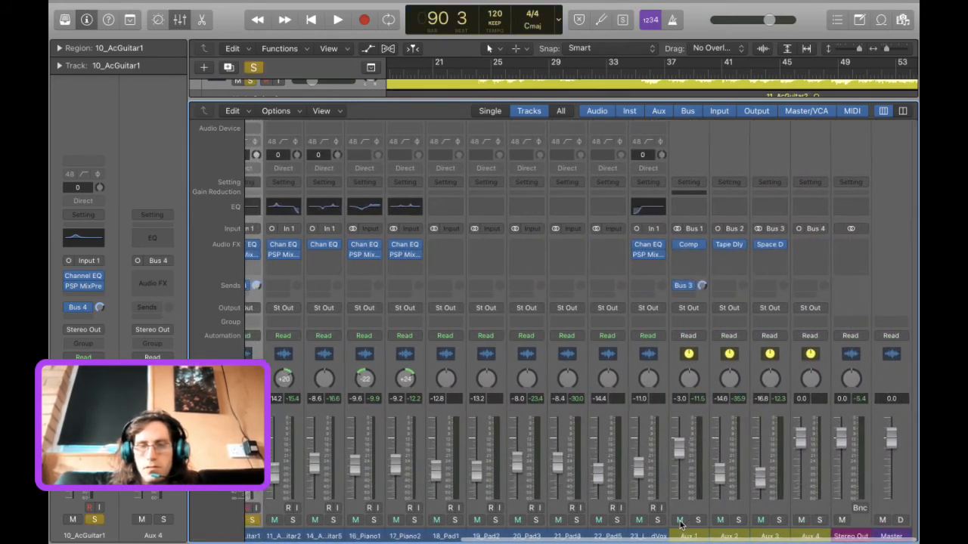
pyautogui.click(809, 247)
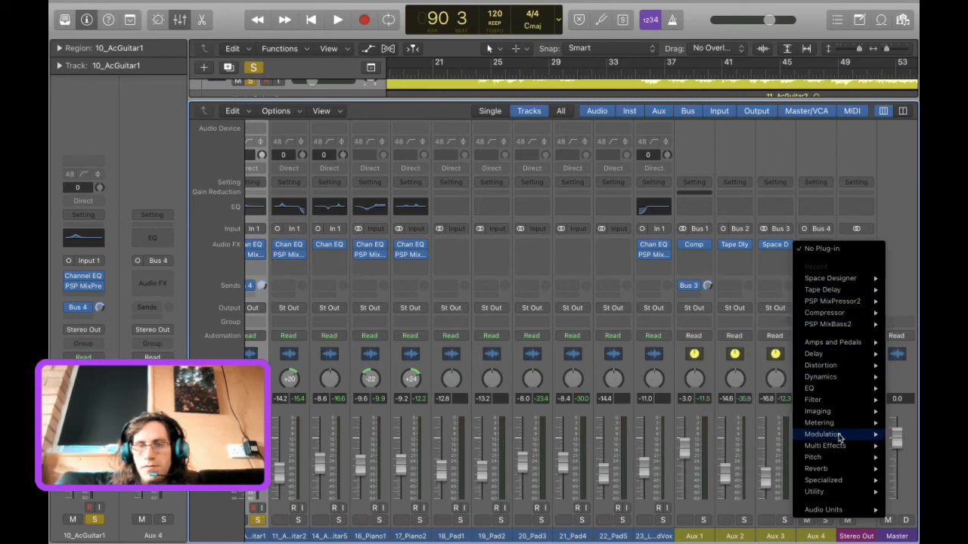
pyautogui.moveTo(838, 470)
pyautogui.click(740, 493)
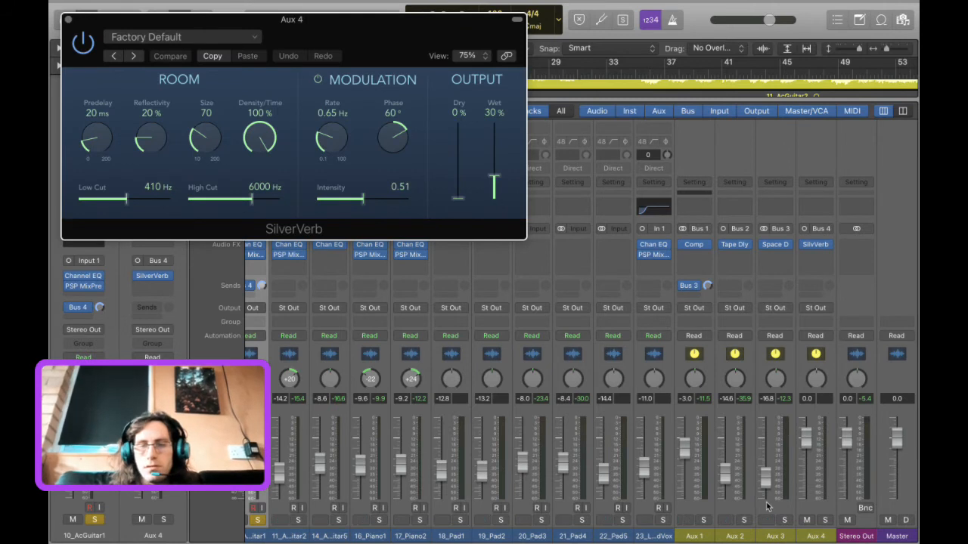
# Set SilverVerb on Aux 4 to 100% dry and 55% wet, with the Aux 4 fader at -11.0 dB, and close the plug-in.
pyautogui.moveTo(806, 438); pyautogui.dragTo(807, 480)
pyautogui.moveTo(457, 197); pyautogui.dragTo(457, 125)
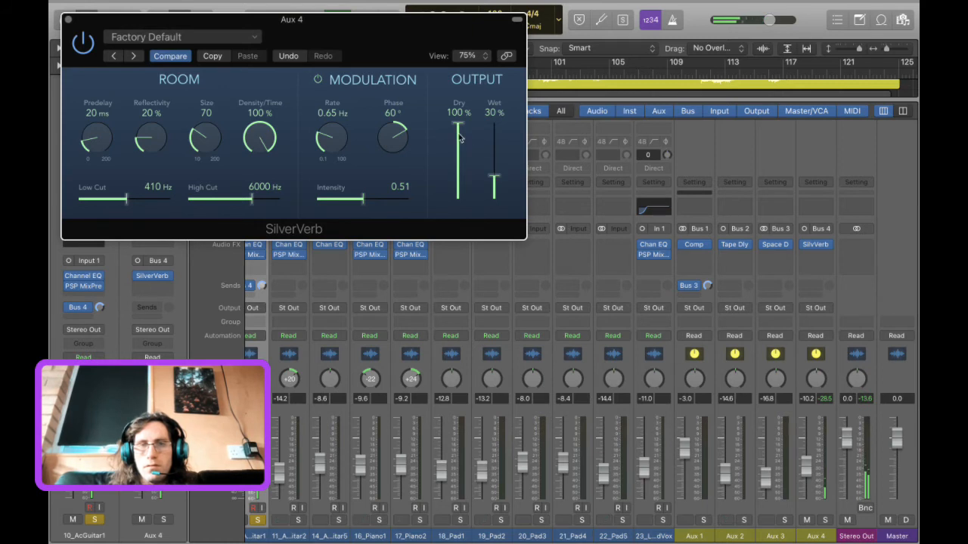
pyautogui.moveTo(502, 192); pyautogui.dragTo(508, 128)
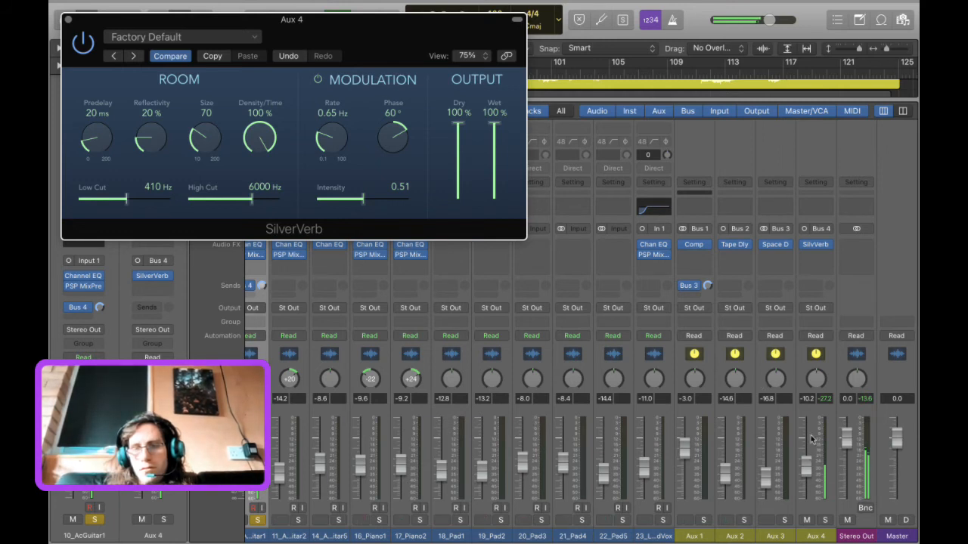
pyautogui.moveTo(805, 469)
pyautogui.mouseDown()
pyautogui.moveTo(805, 425)
pyautogui.moveTo(800, 450)
pyautogui.mouseUp()
pyautogui.moveTo(497, 126); pyautogui.dragTo(497, 157)
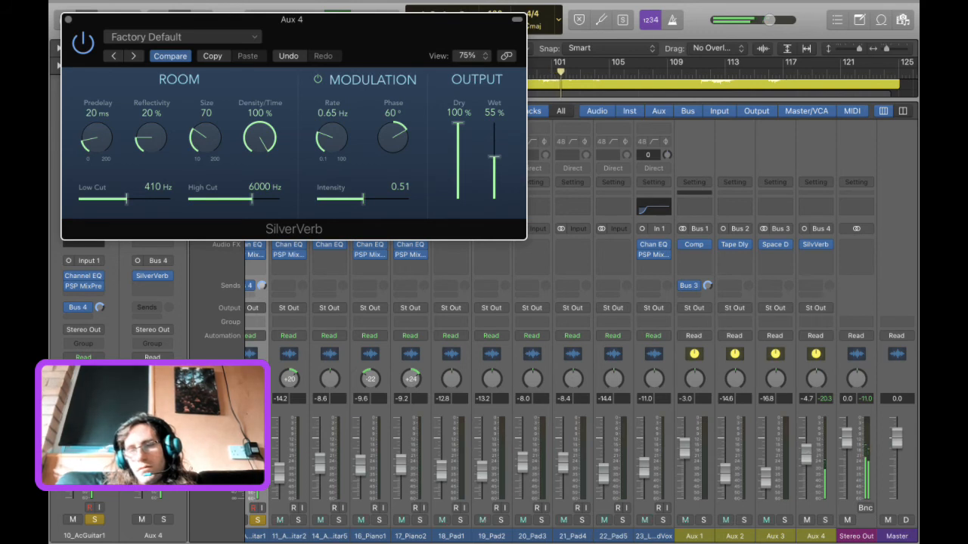
pyautogui.moveTo(806, 453); pyautogui.dragTo(810, 486)
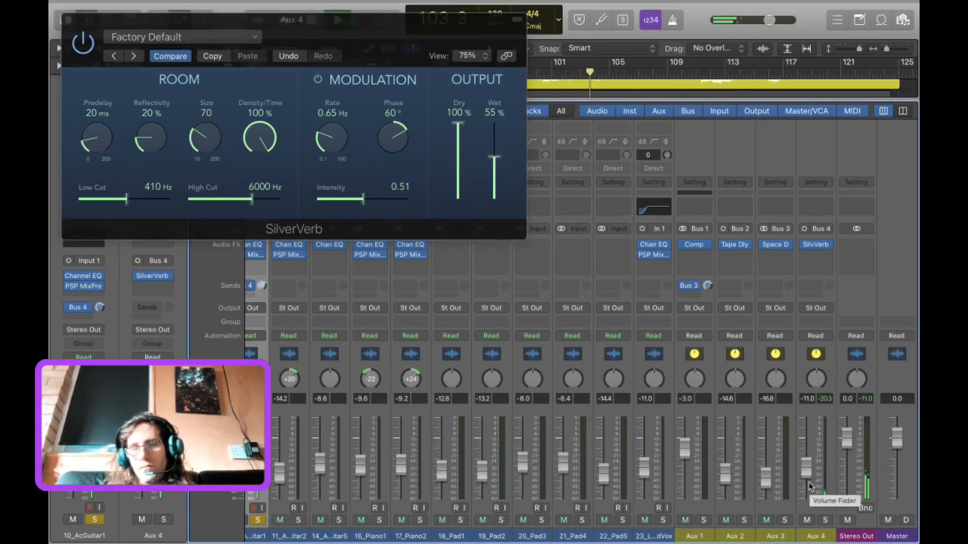
pyautogui.click(68, 22)
# Add a Bus 4 send to 11_AcGuitar2 and set it to Post Fader.
pyautogui.hscroll(-2, 341, 370)
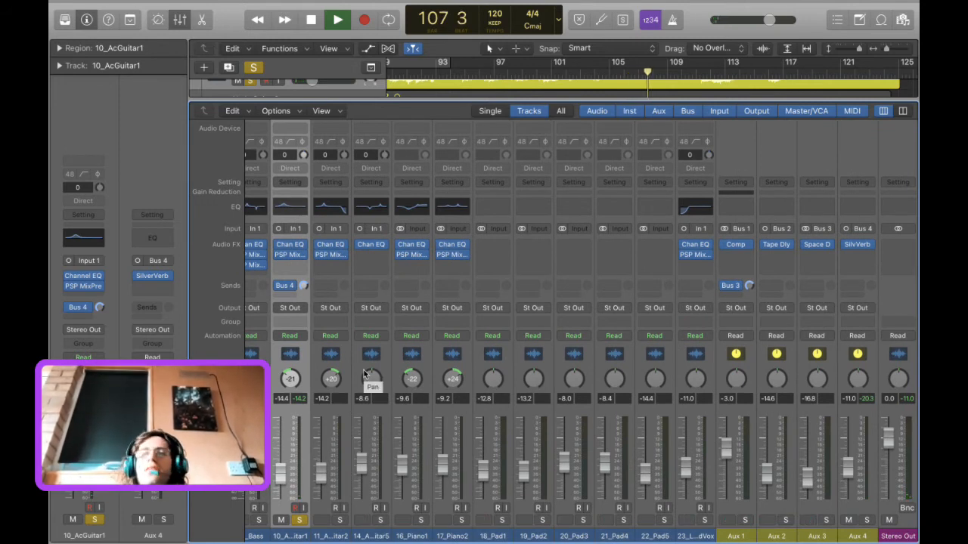
pyautogui.click(331, 287)
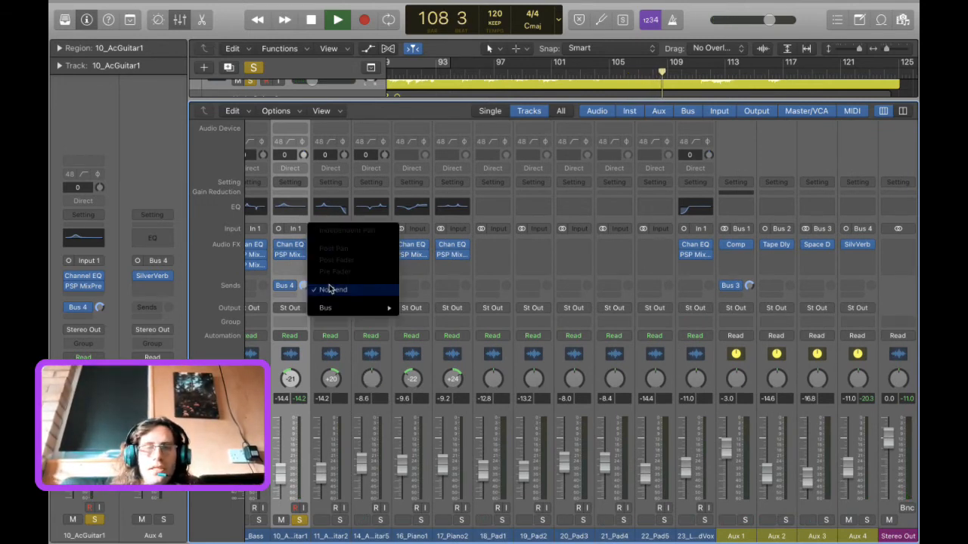
pyautogui.moveTo(338, 306)
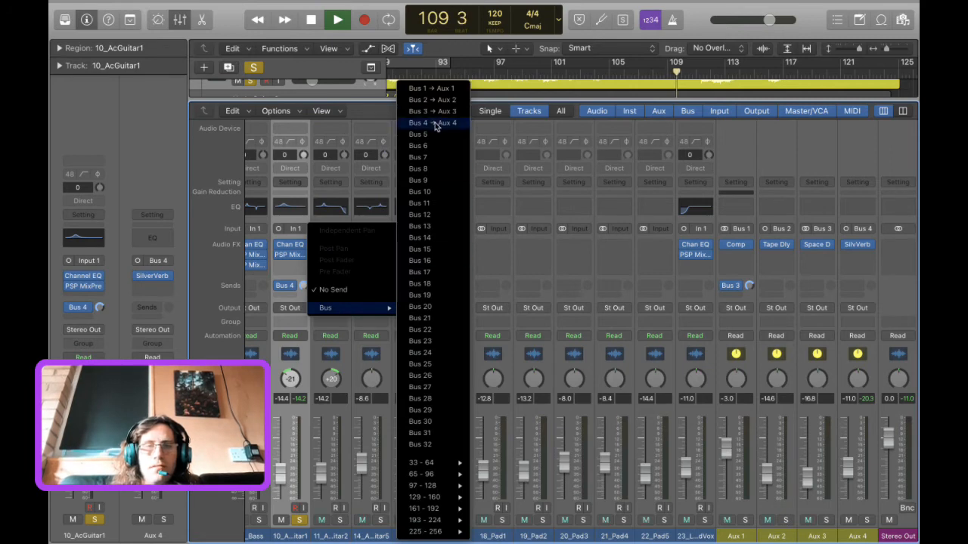
pyautogui.click(414, 124)
pyautogui.click(333, 287)
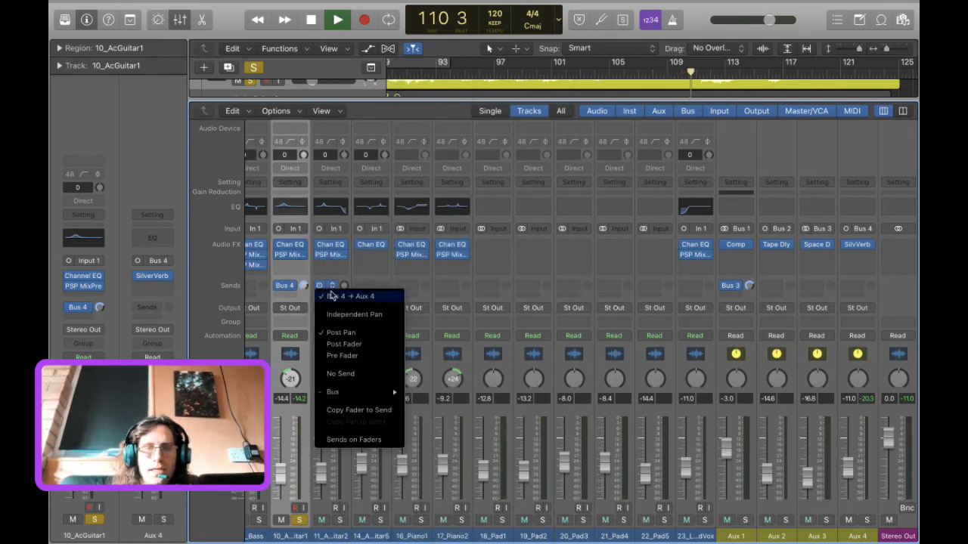
pyautogui.click(326, 346)
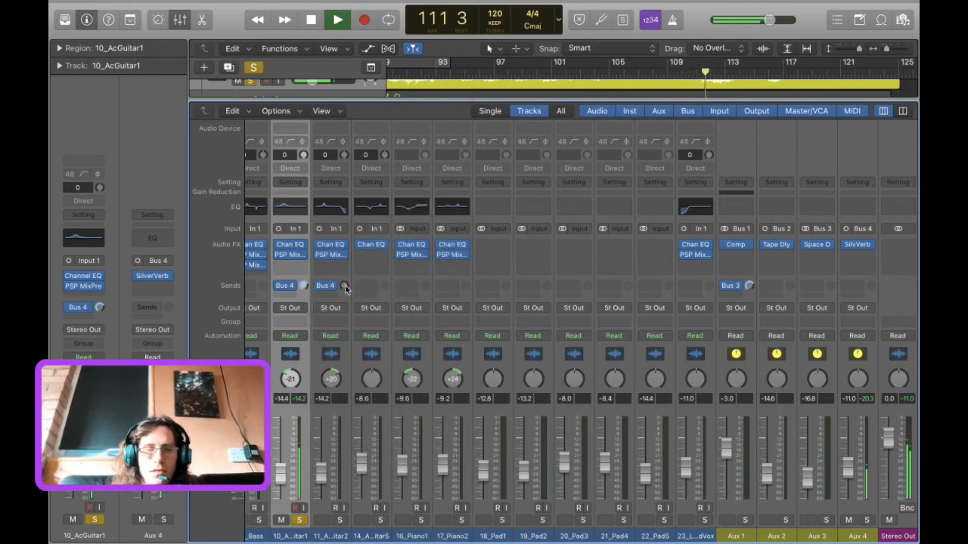
# Bring the 11_AcGuitar2 send to its default level and solo the track with its fader at -14.6 dB.
pyautogui.keyDown('alt'); pyautogui.click(345, 286); pyautogui.keyUp('alt')
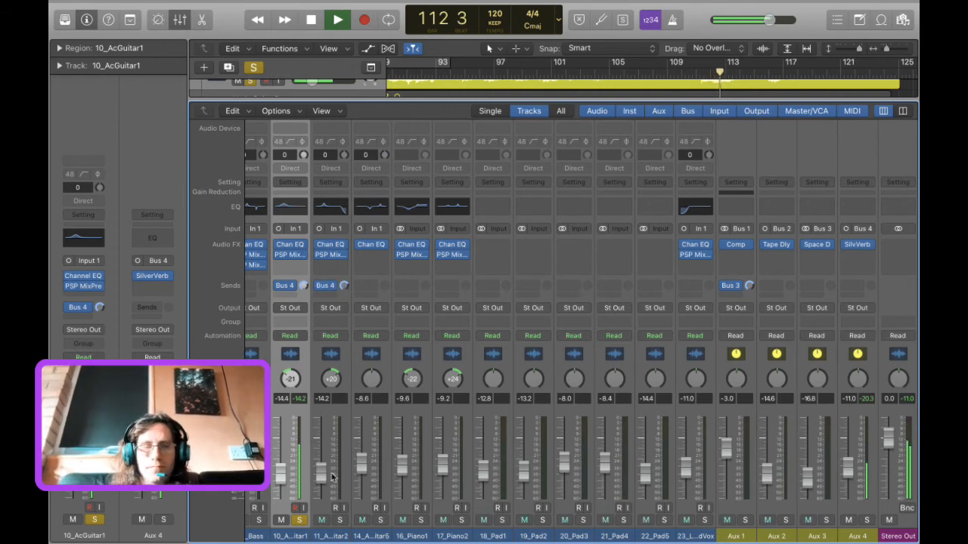
pyautogui.click(340, 520)
pyautogui.moveTo(321, 484); pyautogui.dragTo(320, 474)
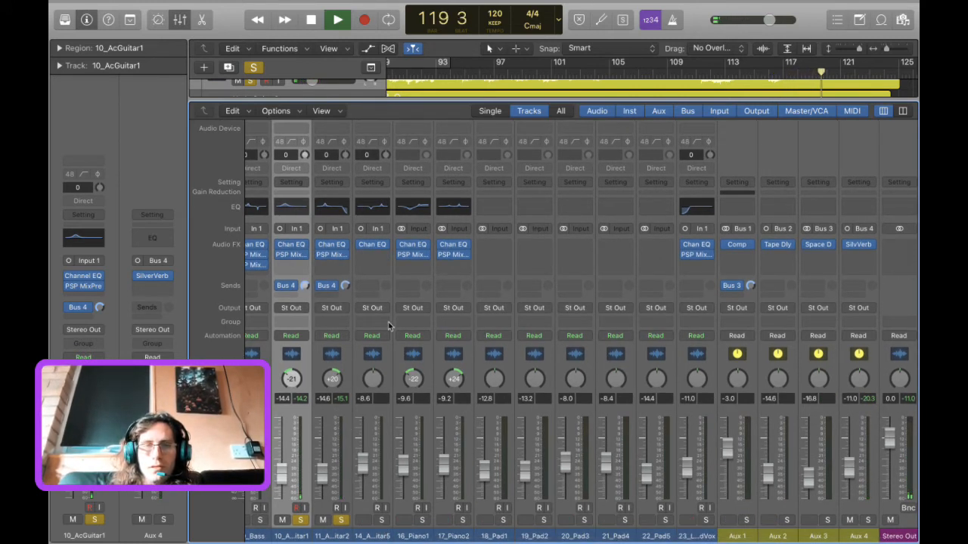
# Insert a Chorus on 11_AcGuitar2 and set its mix to 25% while only that track plays from bar 83.
pyautogui.click(329, 265)
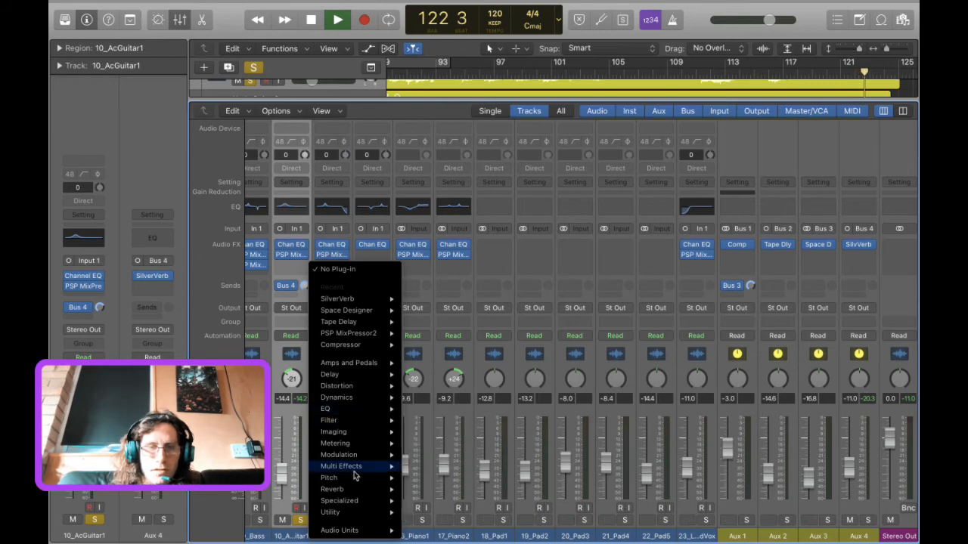
pyautogui.moveTo(347, 456)
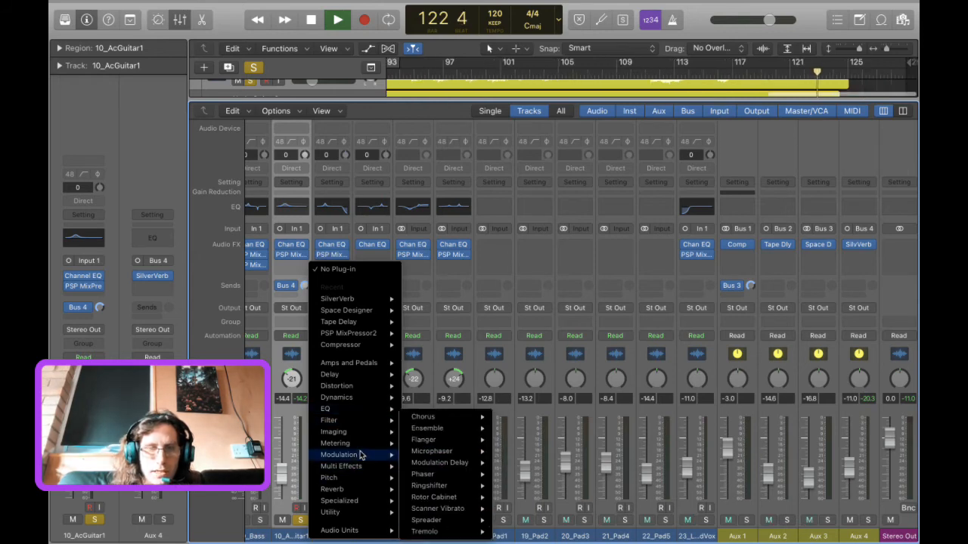
pyautogui.click(441, 419)
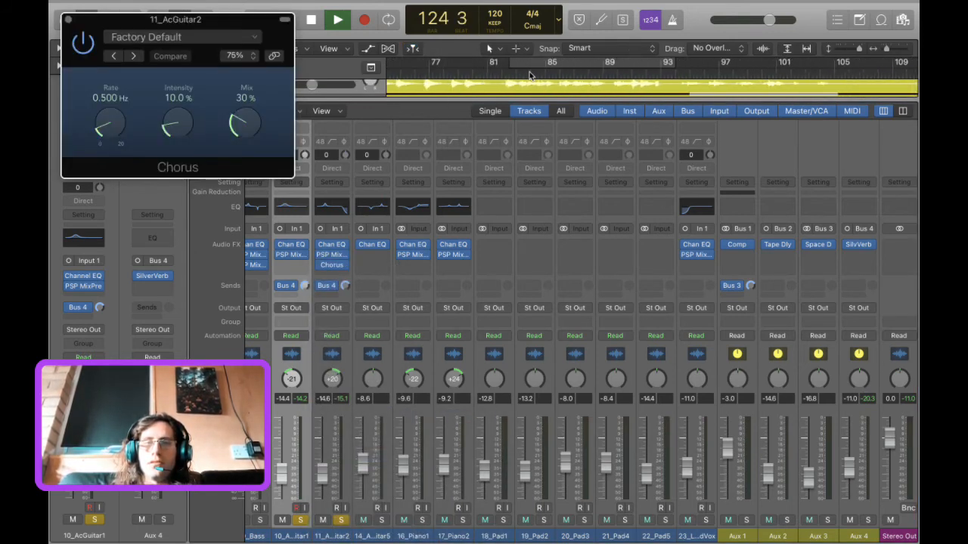
pyautogui.click(519, 74)
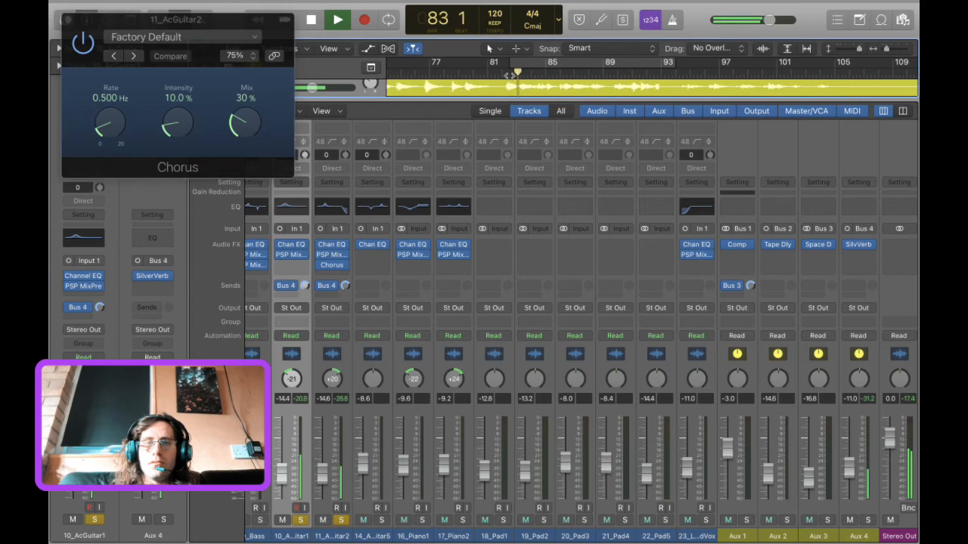
pyautogui.click(228, 176)
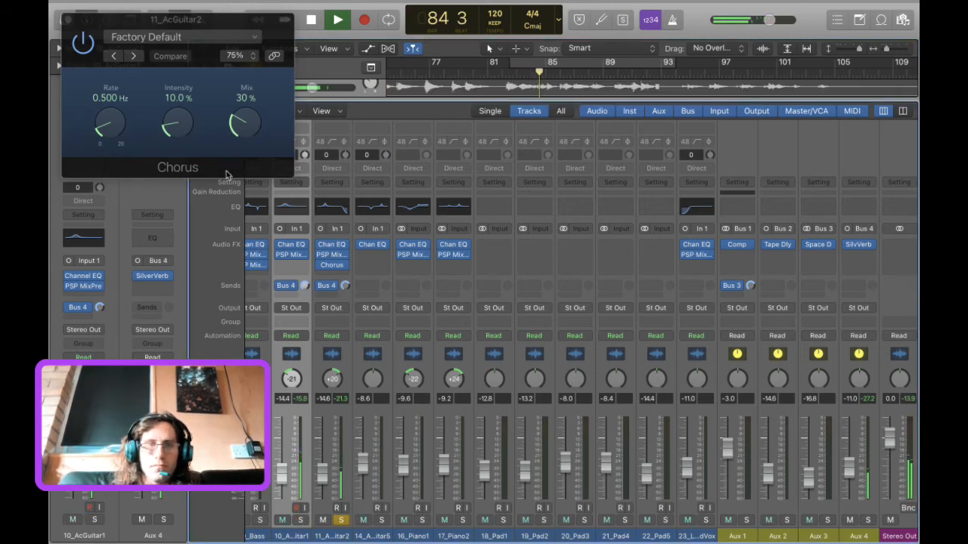
pyautogui.moveTo(243, 121)
pyautogui.mouseDown()
pyautogui.moveTo(240, 152)
pyautogui.moveTo(234, 125)
pyautogui.mouseUp()
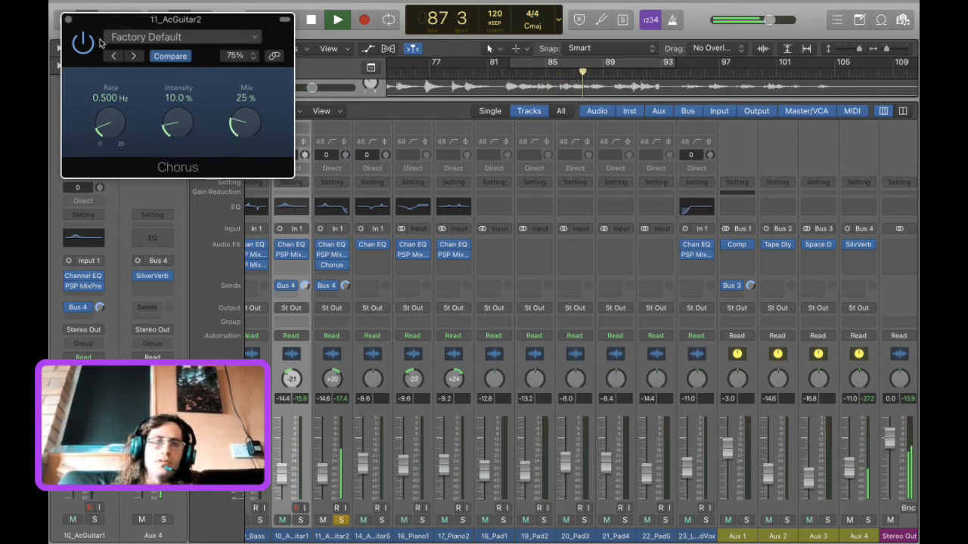
pyautogui.click(68, 19)
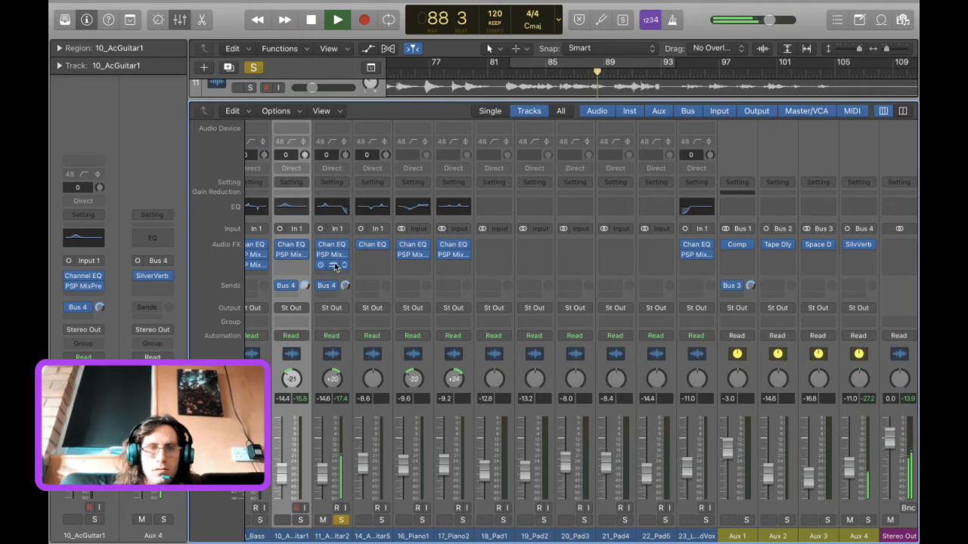
# Copy the Chorus from 11_AcGuitar2 to 10_AcGuitar1 and solo 10_AcGuitar1 alongside it.
pyautogui.moveTo(334, 266); pyautogui.dragTo(295, 264)
pyautogui.click(302, 520)
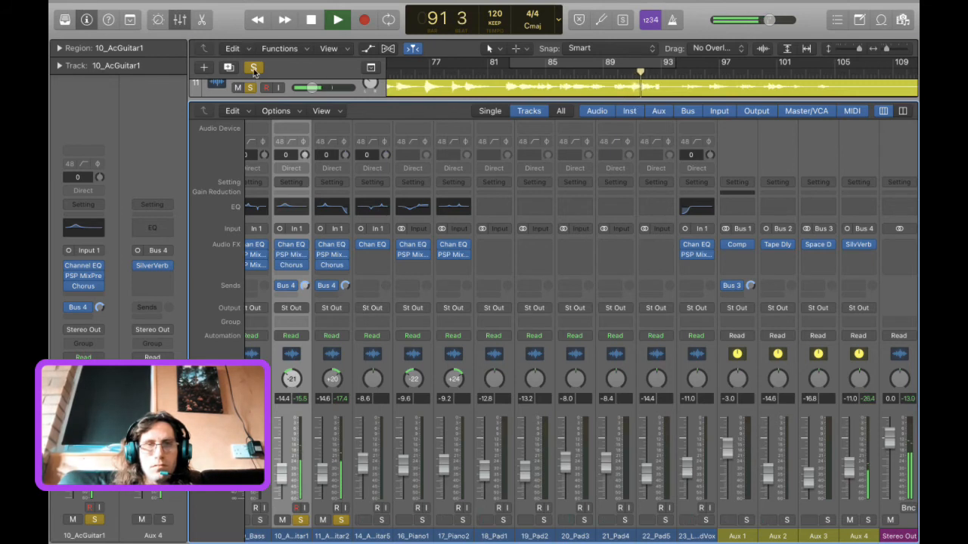
# Clear all solos and raise the 10_AcGuitar1 and 11_AcGuitar2 faders together to -9.4 dB and -9.6 dB.
pyautogui.click(254, 68)
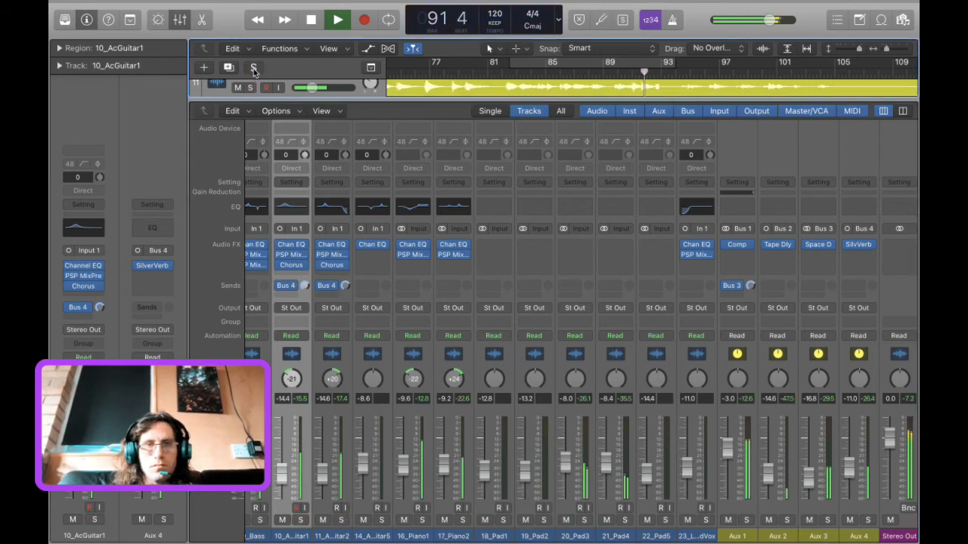
pyautogui.keyDown('shift'); pyautogui.click(330, 536); pyautogui.keyUp('shift')
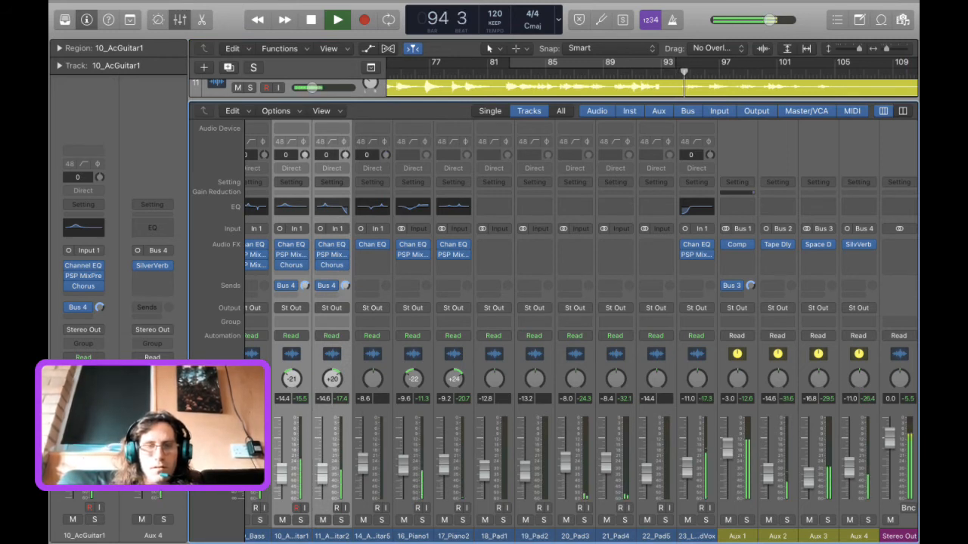
pyautogui.moveTo(322, 473); pyautogui.dragTo(322, 462)
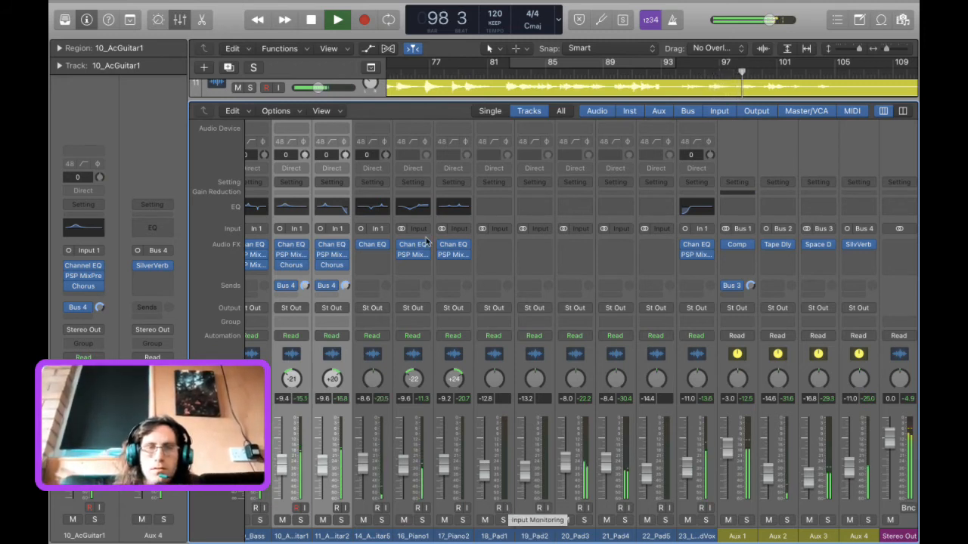
# Insert SilverVerb on 14_AcGuitar5, set its wet level to 50% with dry kept at 70%, and close the plug-in.
pyautogui.click(383, 256)
pyautogui.click(393, 303)
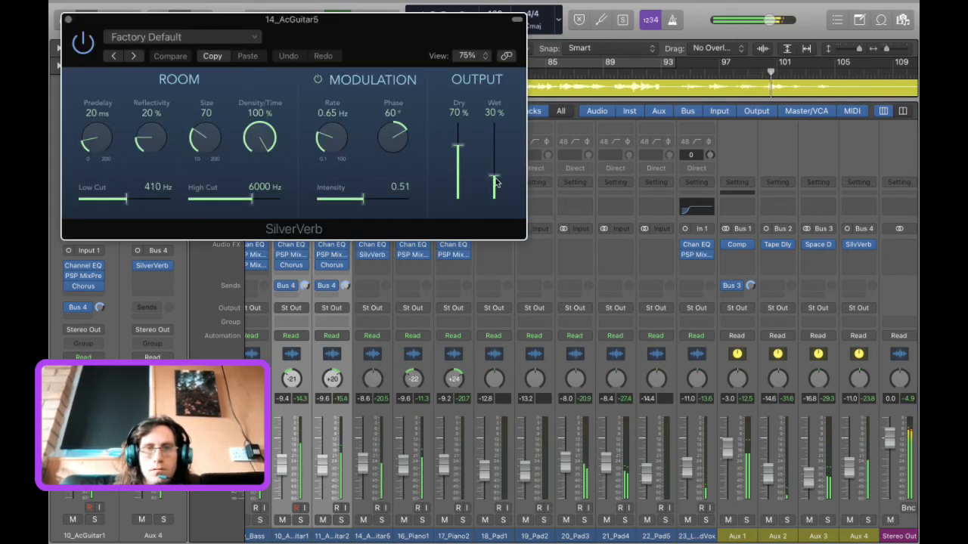
pyautogui.moveTo(495, 180); pyautogui.dragTo(496, 167)
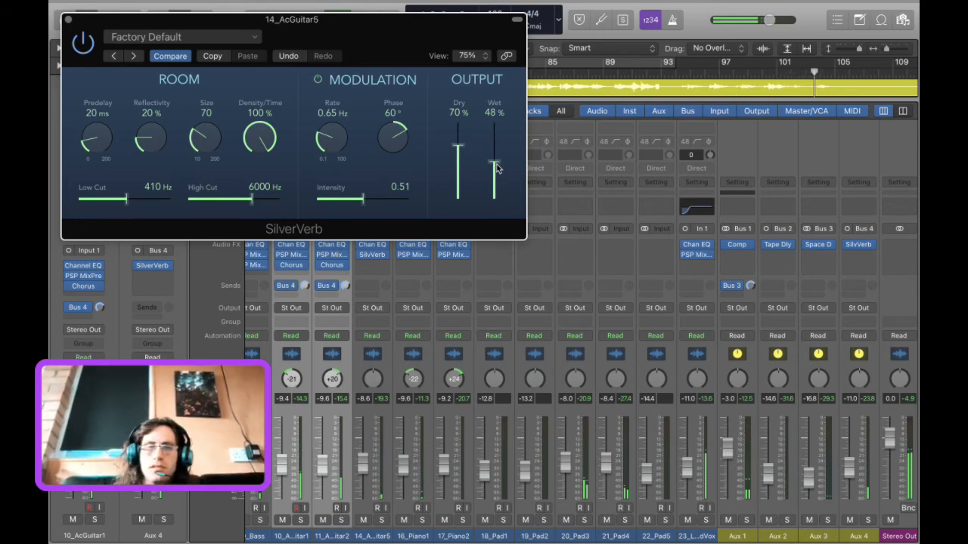
pyautogui.moveTo(496, 177); pyautogui.dragTo(492, 170)
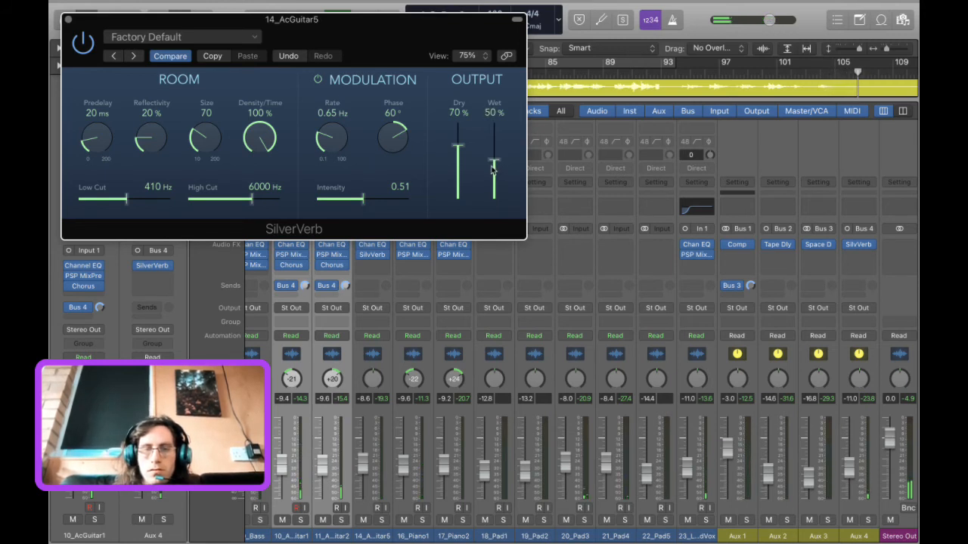
pyautogui.click(67, 20)
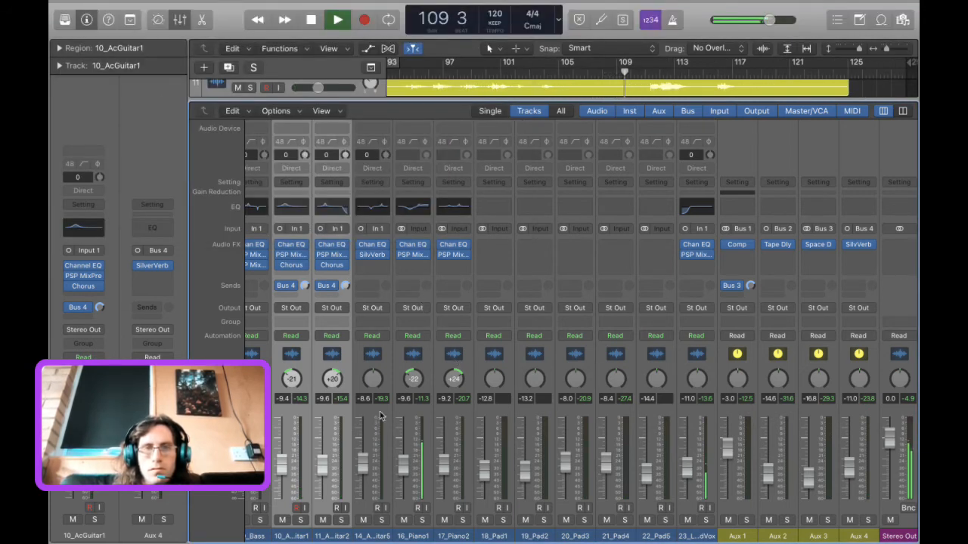
# Stop playback near the song's start and add sends to Bus 5 and Bus 6 on the lead vocal track.
pyautogui.press('Return')
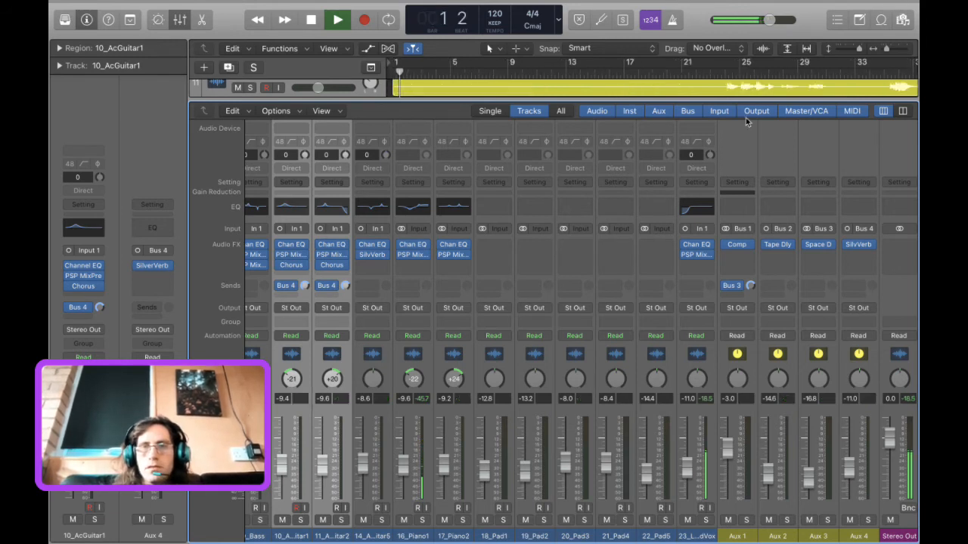
pyautogui.press('space')
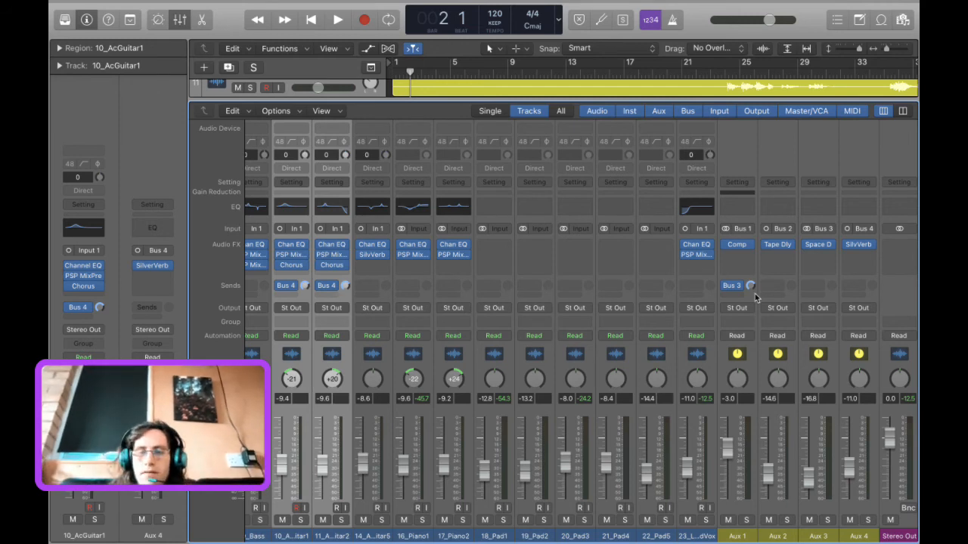
pyautogui.click(700, 284)
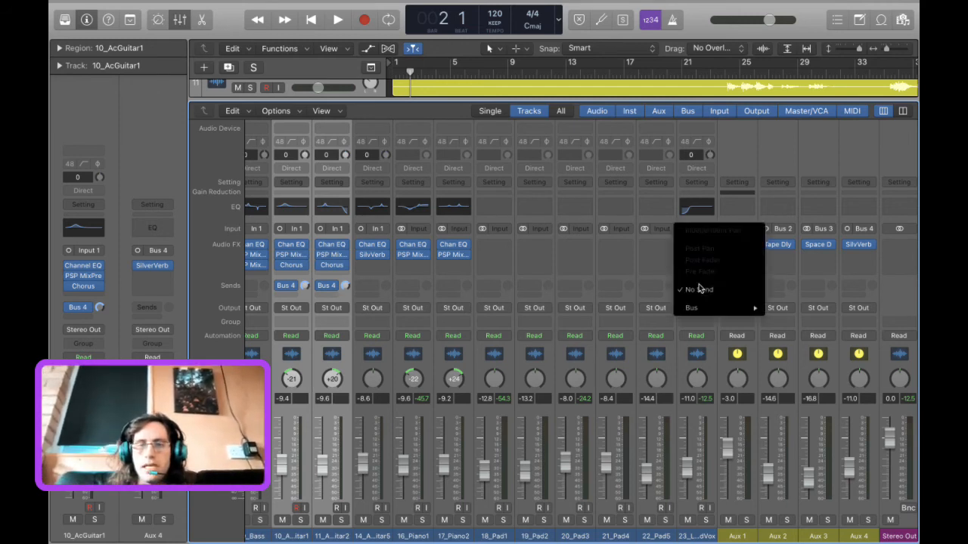
pyautogui.moveTo(700, 308)
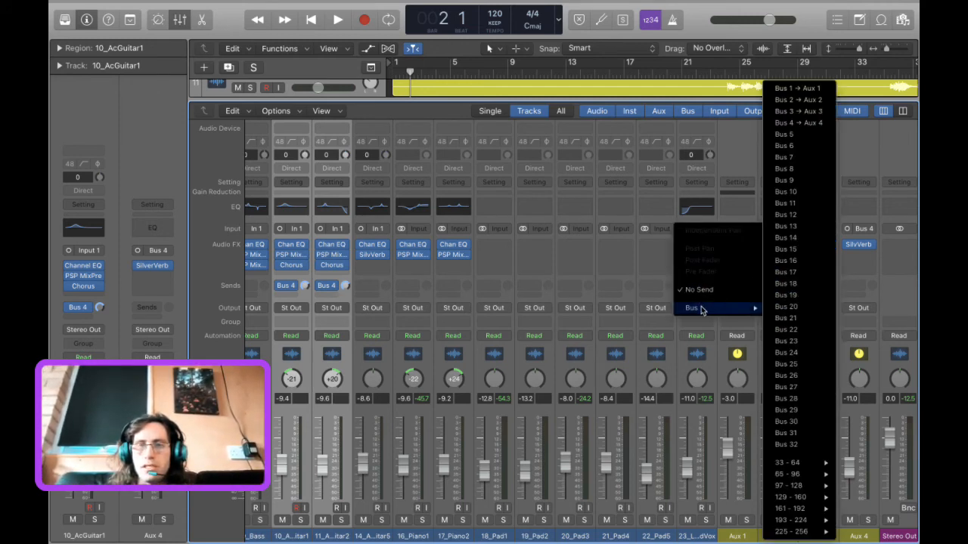
pyautogui.click(780, 133)
pyautogui.click(700, 302)
pyautogui.moveTo(706, 314)
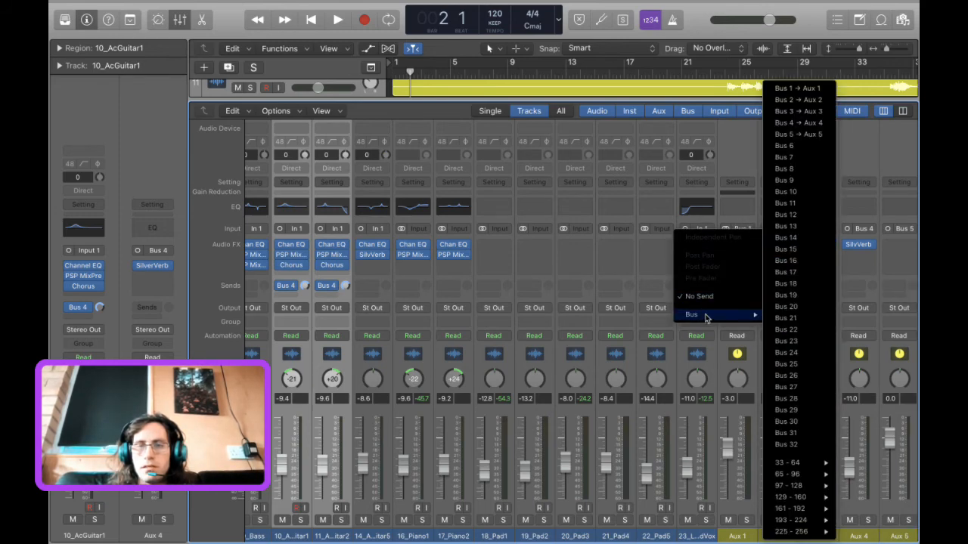
pyautogui.click(795, 146)
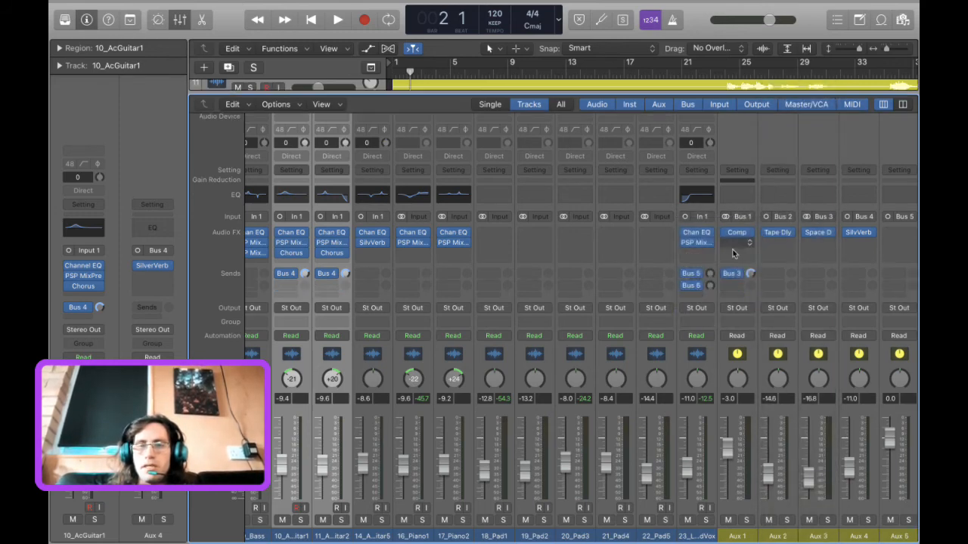
# Switch the lead vocal's Bus 5 and Bus 6 sends to Post Fader and set their levels to 0.0 dB.
pyautogui.click(696, 278)
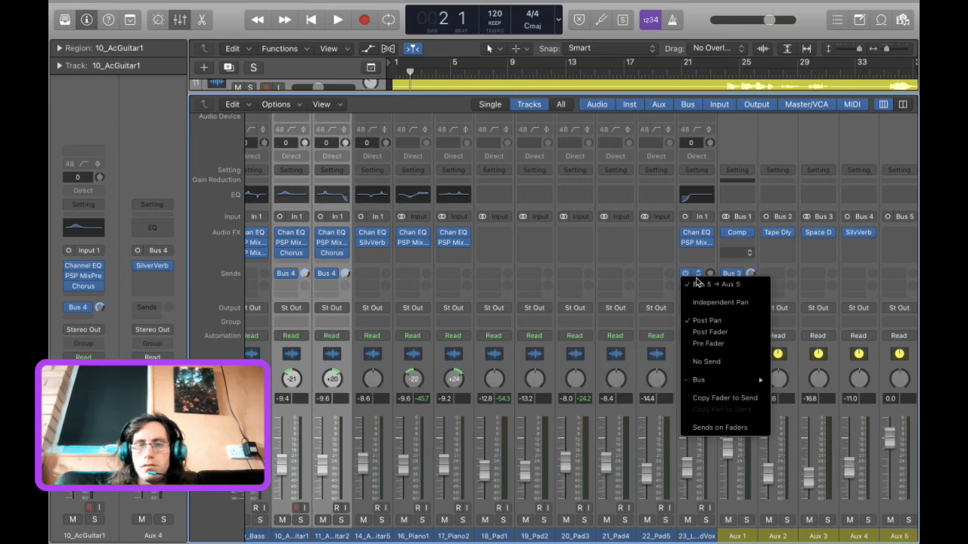
pyautogui.click(699, 343)
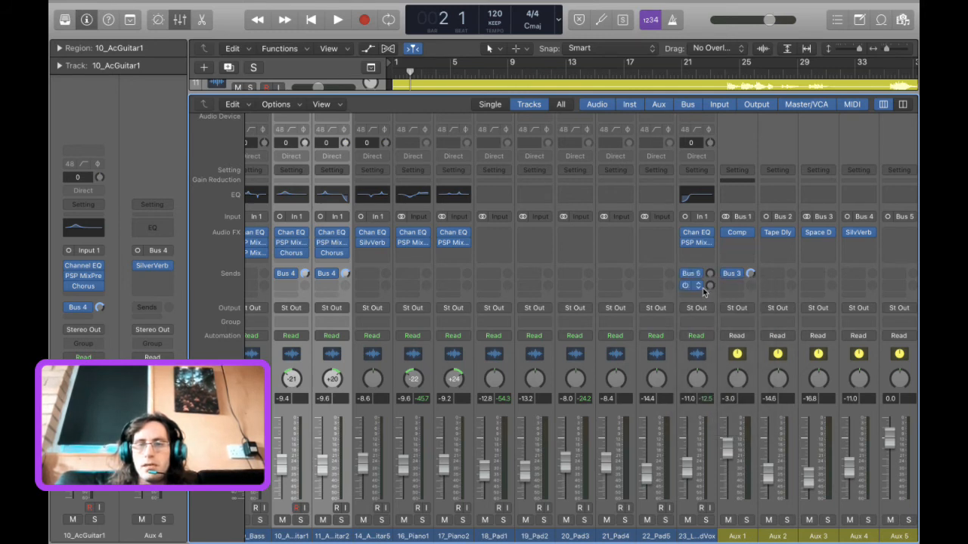
pyautogui.click(698, 287)
pyautogui.click(696, 348)
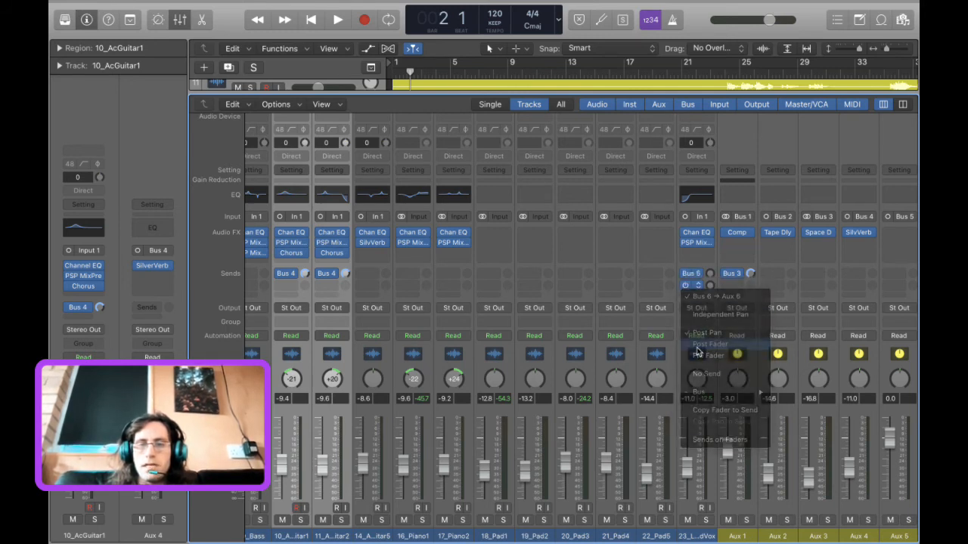
pyautogui.click(709, 275)
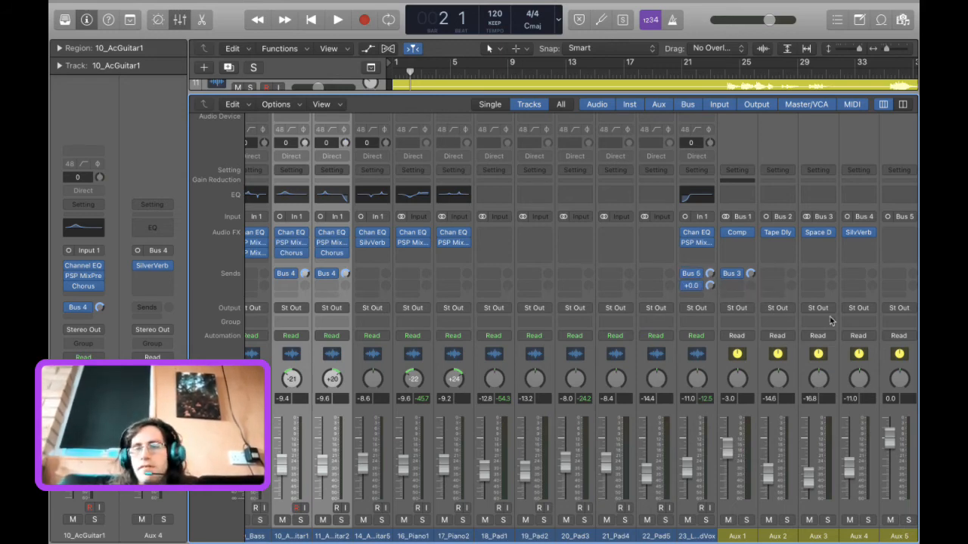
# Insert SilverVerb on Aux 5 and set its dry level to 100% while the lead vocal plays soloed.
pyautogui.hscroll(5, 816, 370)
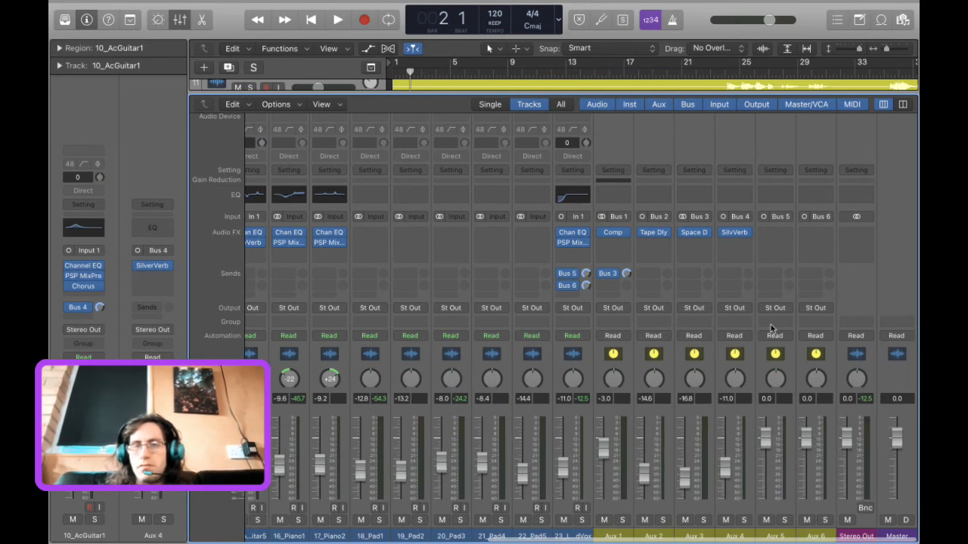
pyautogui.click(778, 233)
pyautogui.moveTo(785, 269)
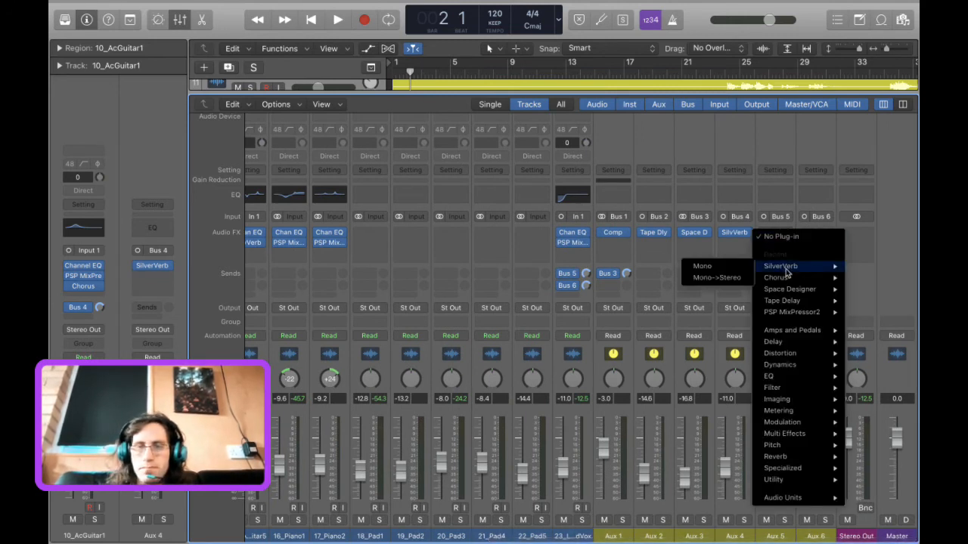
pyautogui.click(788, 271)
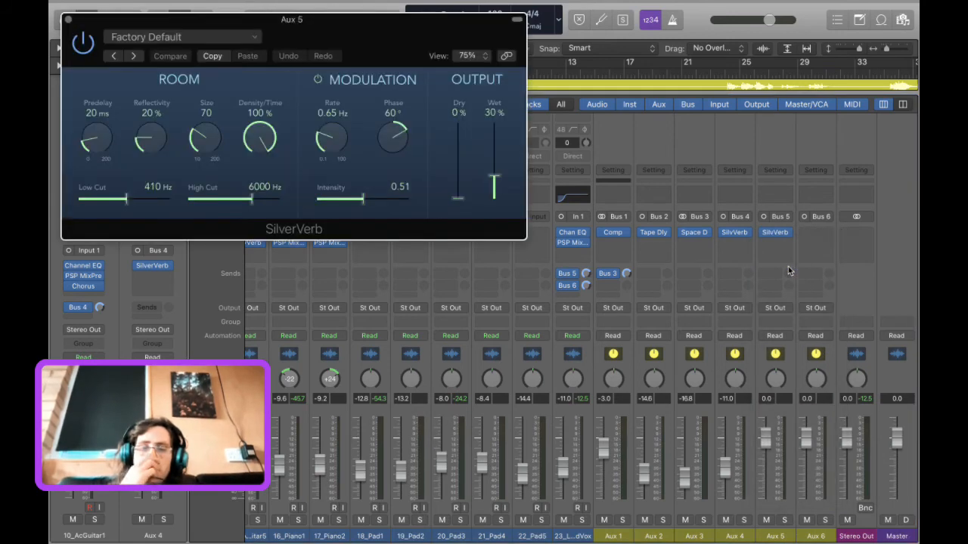
pyautogui.click(581, 520)
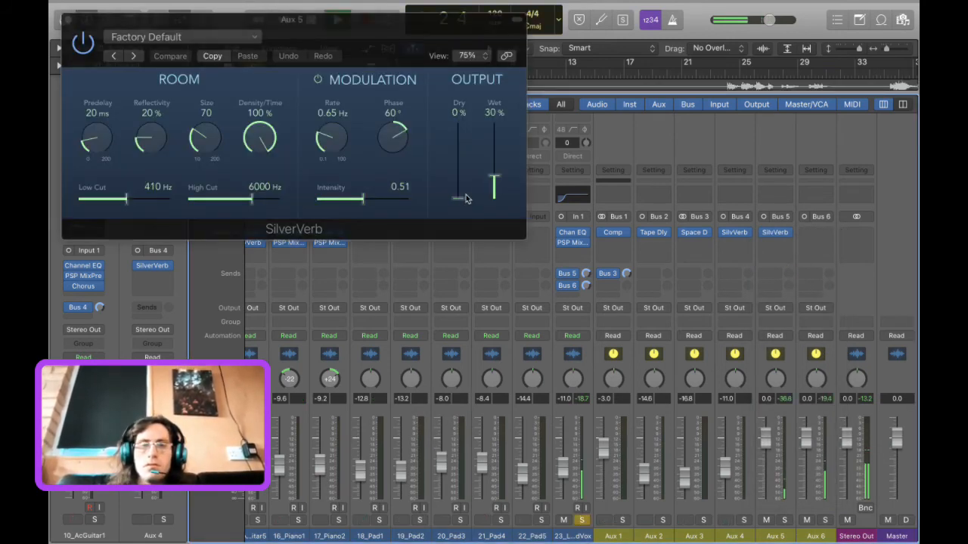
pyautogui.moveTo(465, 199); pyautogui.dragTo(459, 89)
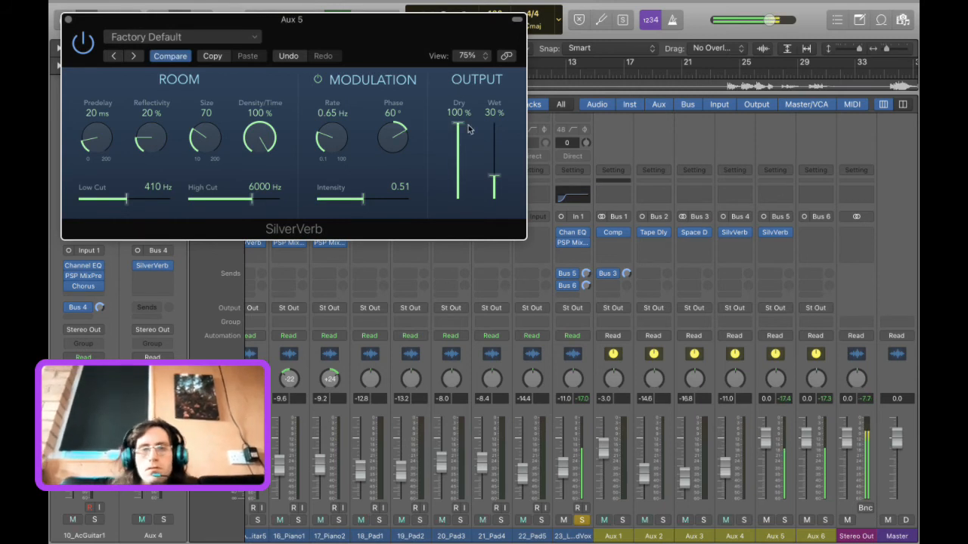
# Close the SilverVerb after lowering the Aux 5 fader to -8.2 dB, and bring the Aux 6 fader down to -5.8 dB.
pyautogui.moveTo(765, 443); pyautogui.dragTo(776, 493)
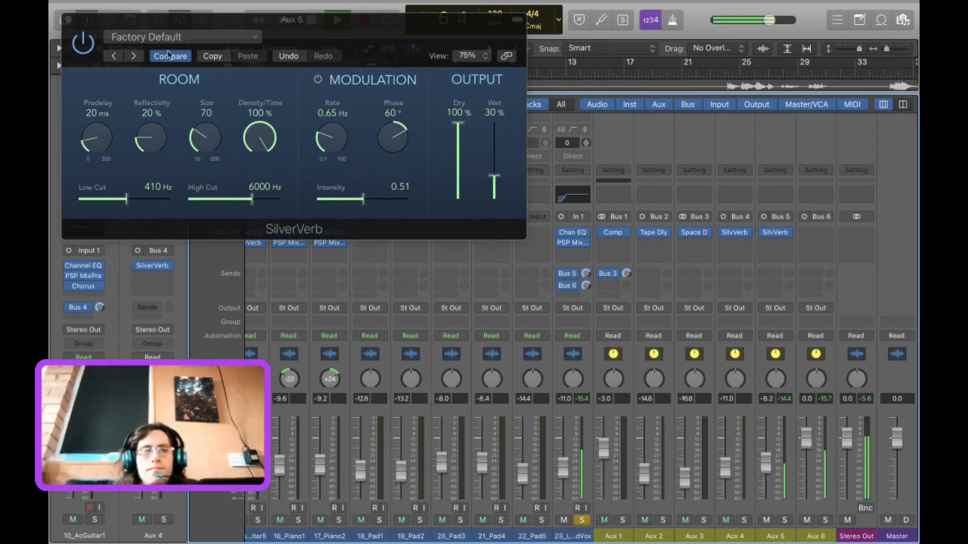
pyautogui.click(62, 18)
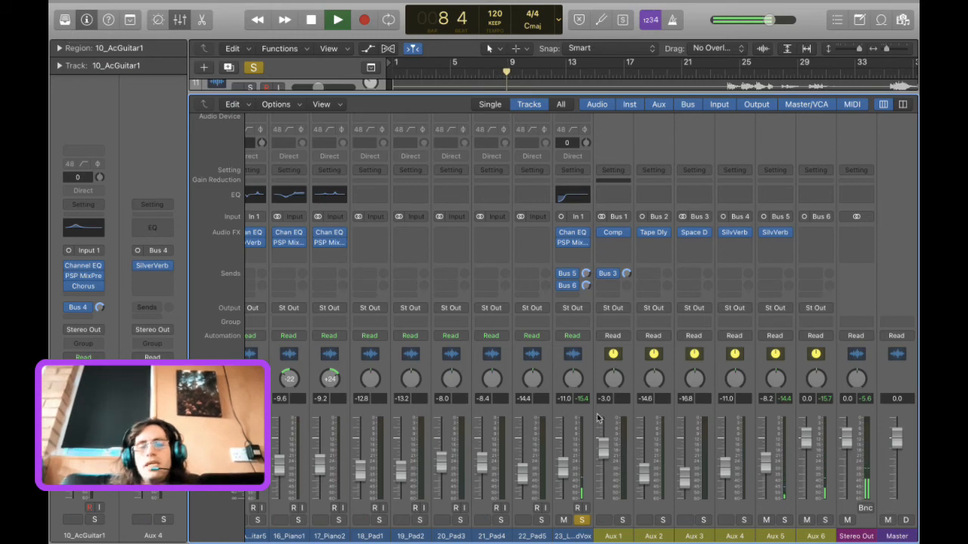
pyautogui.moveTo(806, 437); pyautogui.dragTo(799, 482)
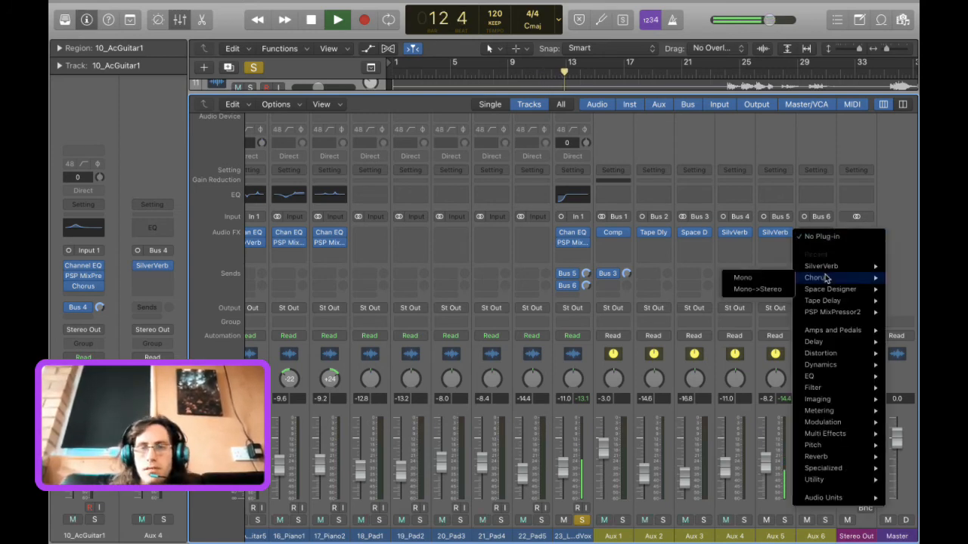
# Insert a mono Echo on Aux 6 with 8% feedback, 100% dry and 65% wet, and lower the Aux 6 fader to -9.0 dB.
pyautogui.moveTo(830, 342)
pyautogui.moveTo(758, 357)
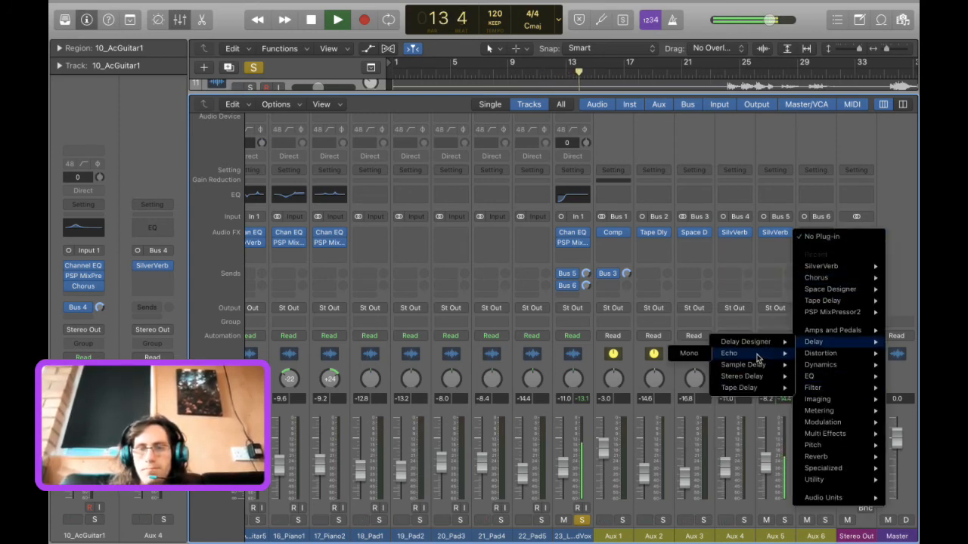
pyautogui.click(689, 353)
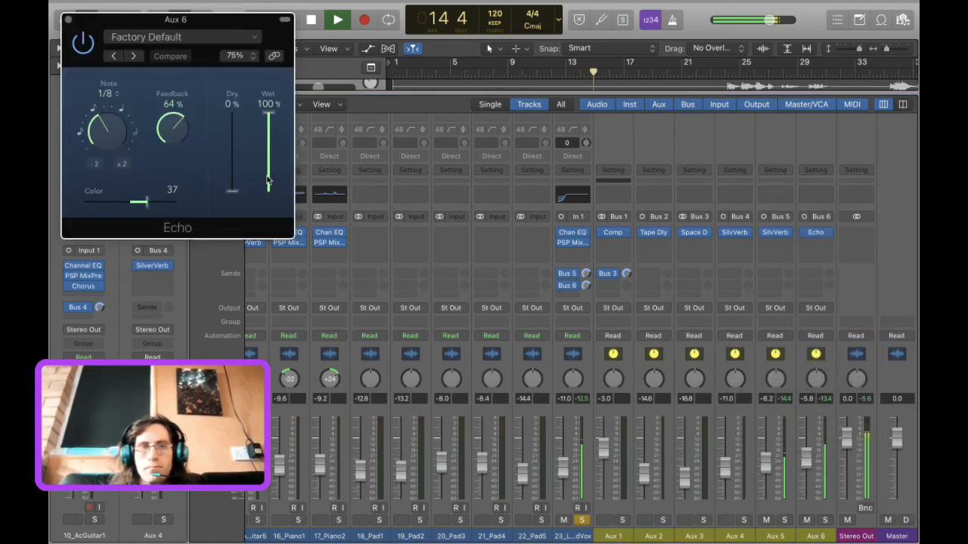
pyautogui.moveTo(173, 133); pyautogui.dragTo(168, 160)
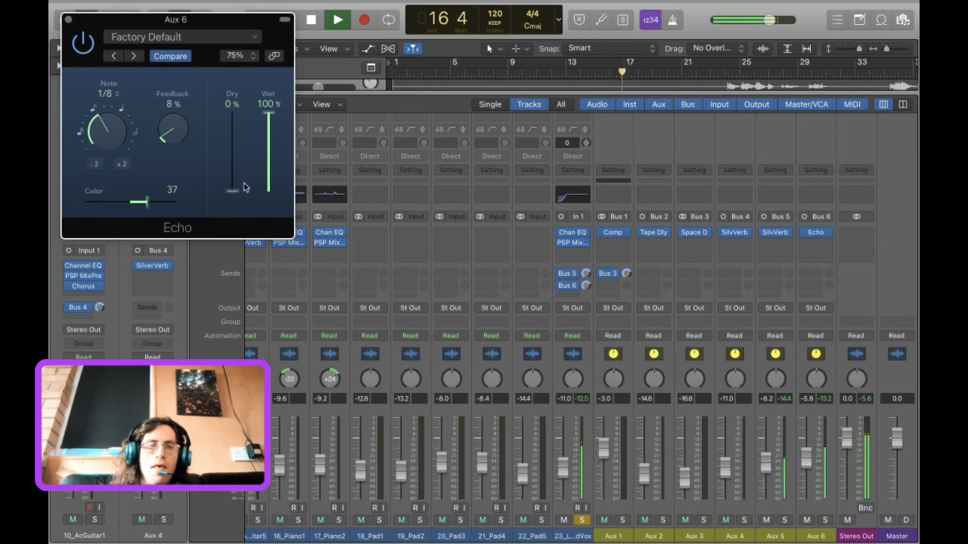
pyautogui.moveTo(243, 187); pyautogui.dragTo(231, 75)
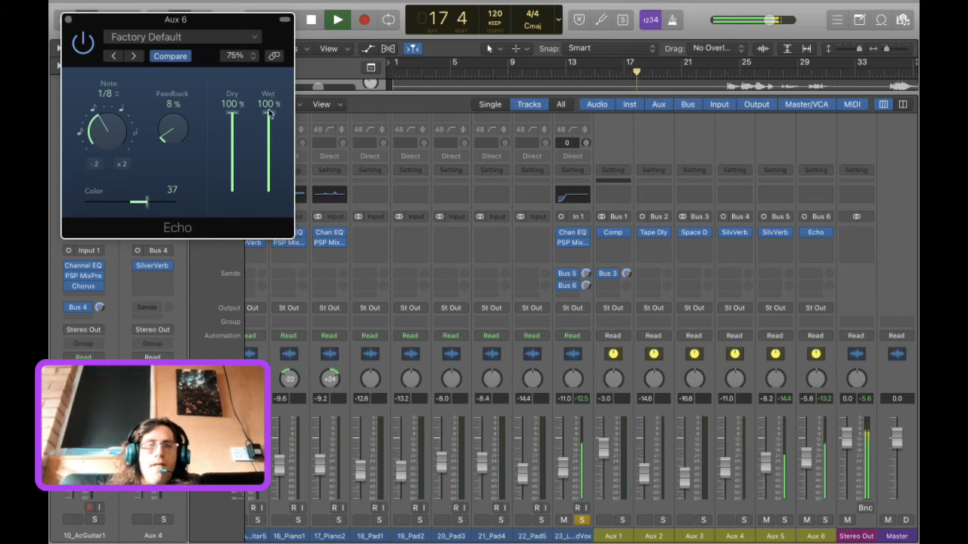
pyautogui.moveTo(268, 113); pyautogui.dragTo(268, 140)
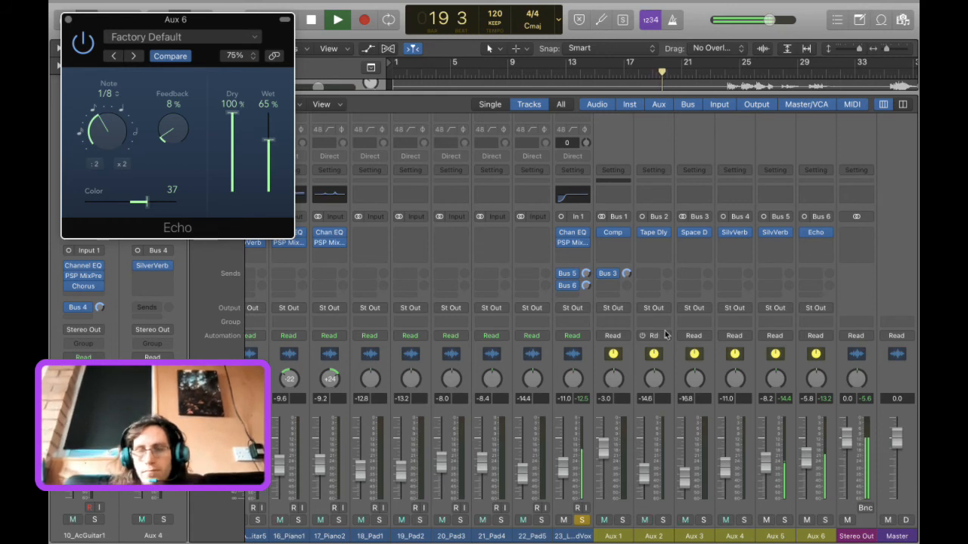
pyautogui.click(810, 458)
pyautogui.moveTo(806, 456); pyautogui.dragTo(806, 463)
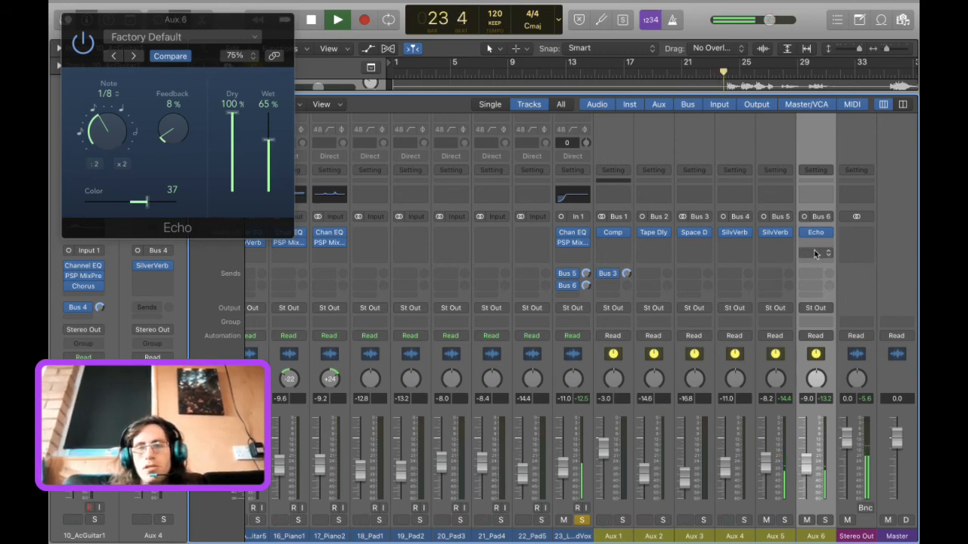
# Add a Post Fader send to Bus 7 on the lead vocal track and set its level to 0.0 dB.
pyautogui.click(572, 296)
pyautogui.moveTo(579, 314)
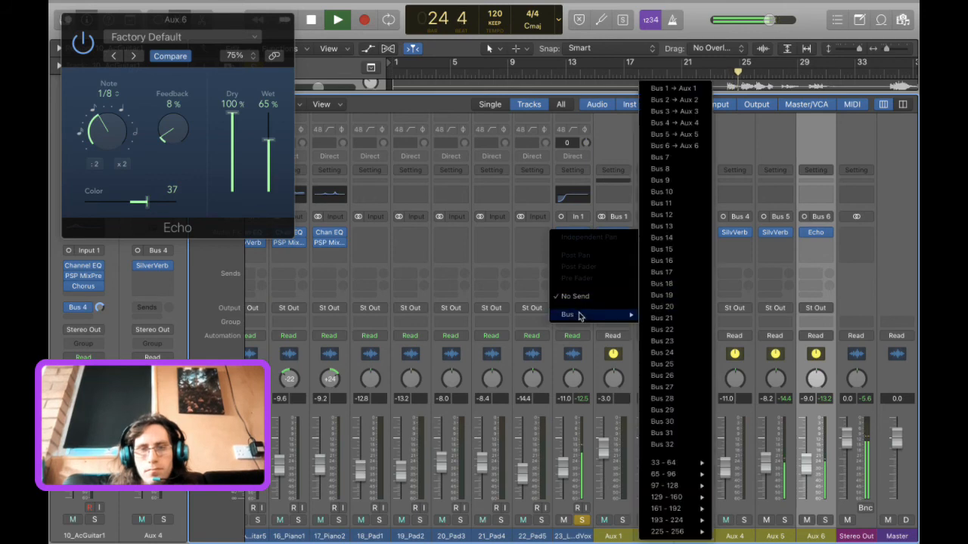
pyautogui.click(668, 156)
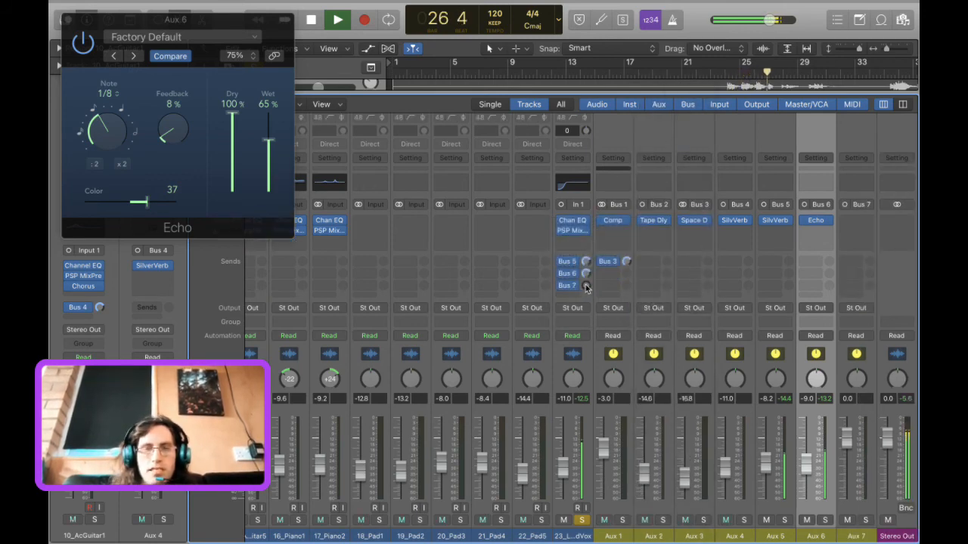
pyautogui.click(569, 285)
pyautogui.click(566, 342)
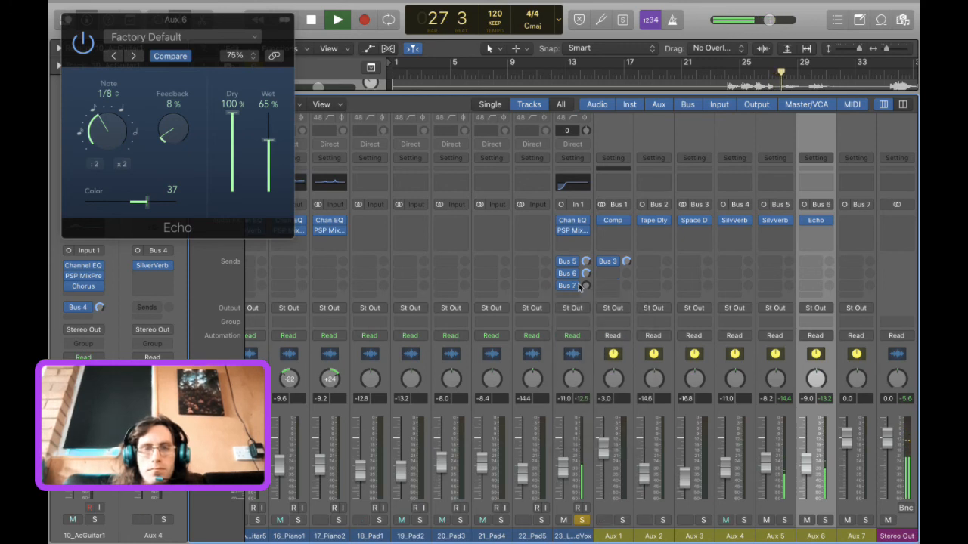
pyautogui.keyDown('alt'); pyautogui.click(586, 287); pyautogui.keyUp('alt')
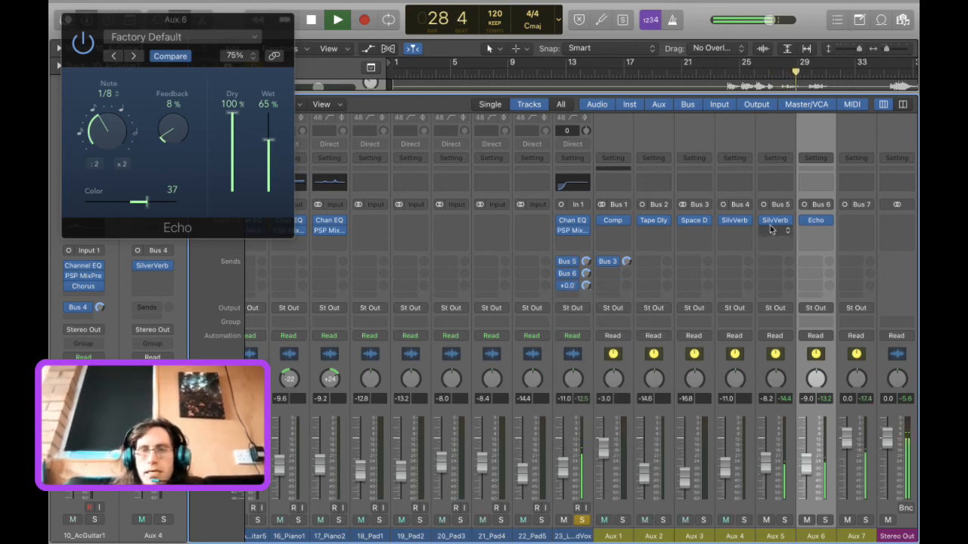
# Insert a Stereo Delay on Aux 7.
pyautogui.click(856, 221)
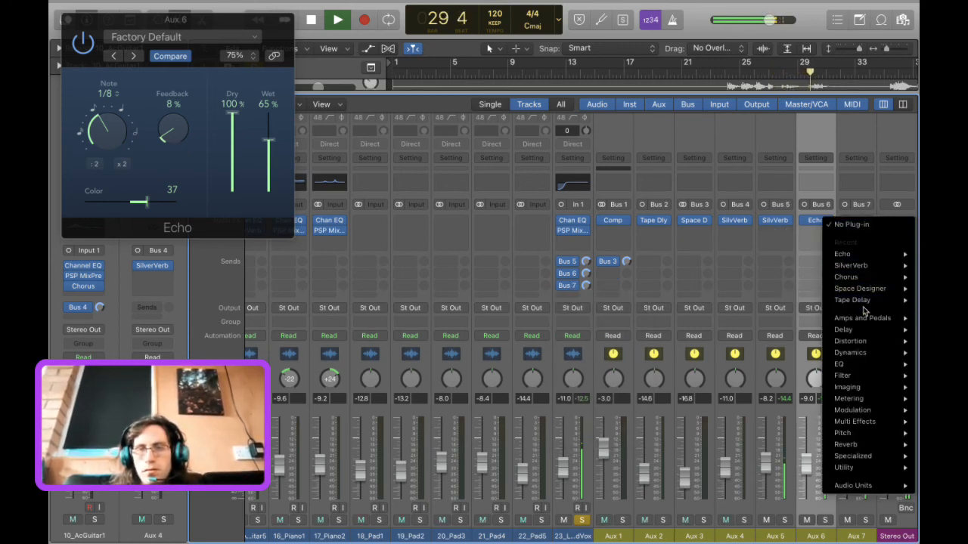
pyautogui.moveTo(845, 329)
pyautogui.moveTo(790, 353)
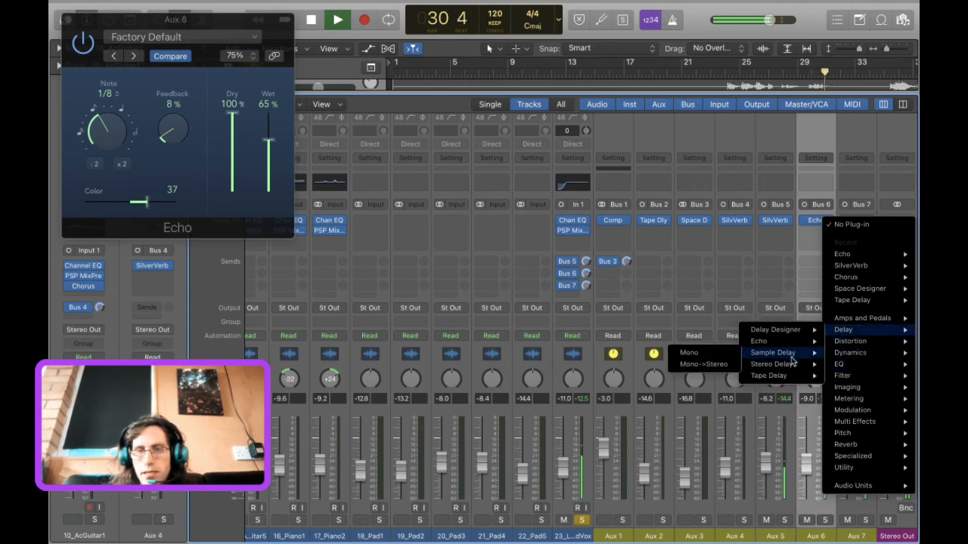
pyautogui.click(700, 376)
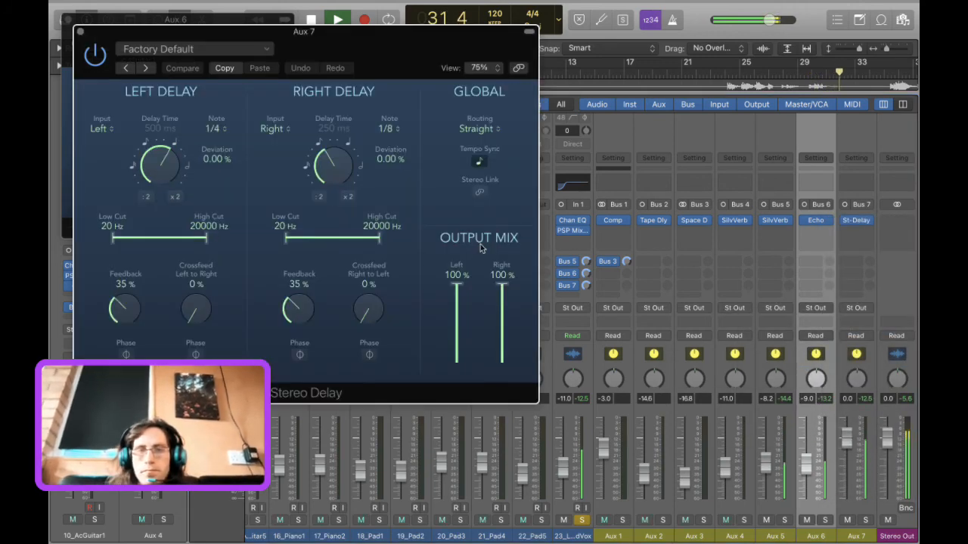
# Undo the Stereo Delay insertion on Aux 7.
pyautogui.hscroll(-5, 709, 499)
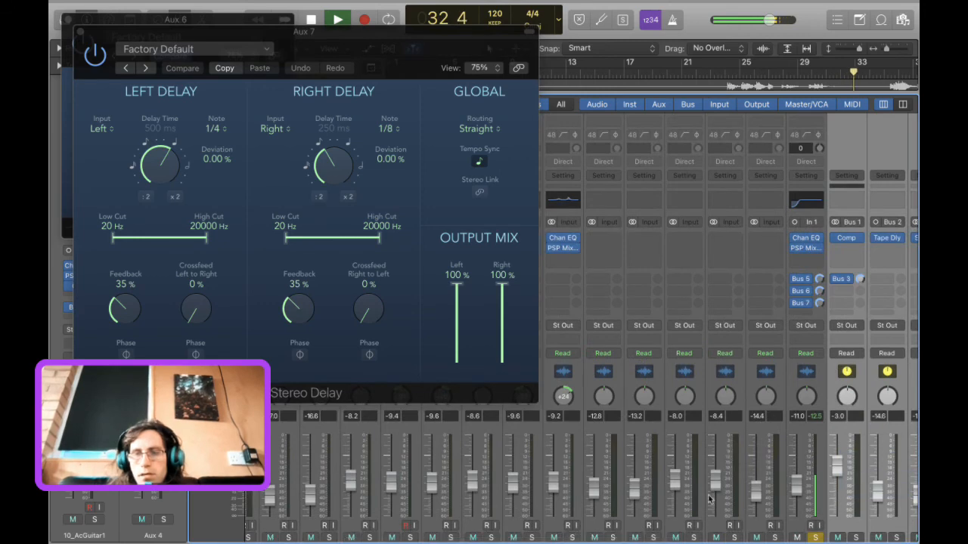
pyautogui.hscroll(5, 709, 499)
pyautogui.press('super+z')
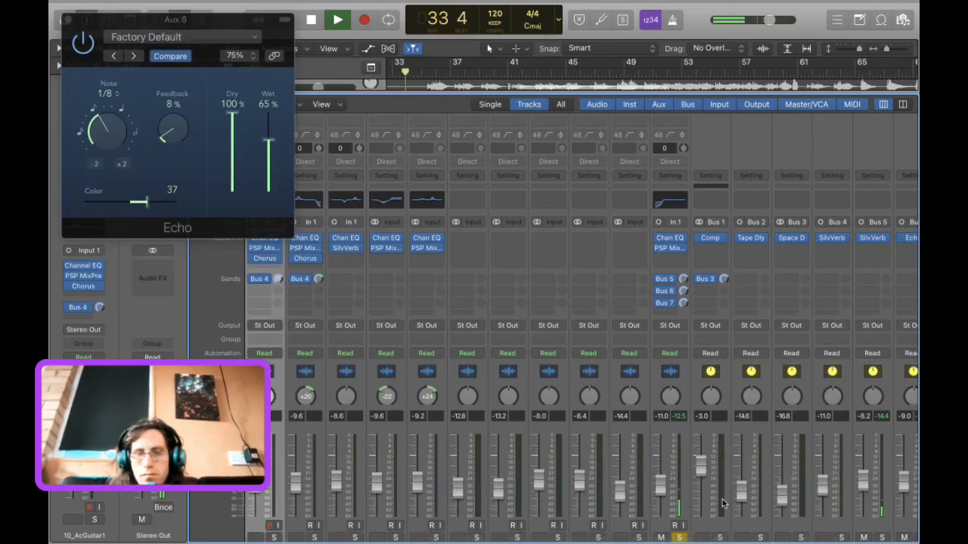
pyautogui.hscroll(3, 722, 503)
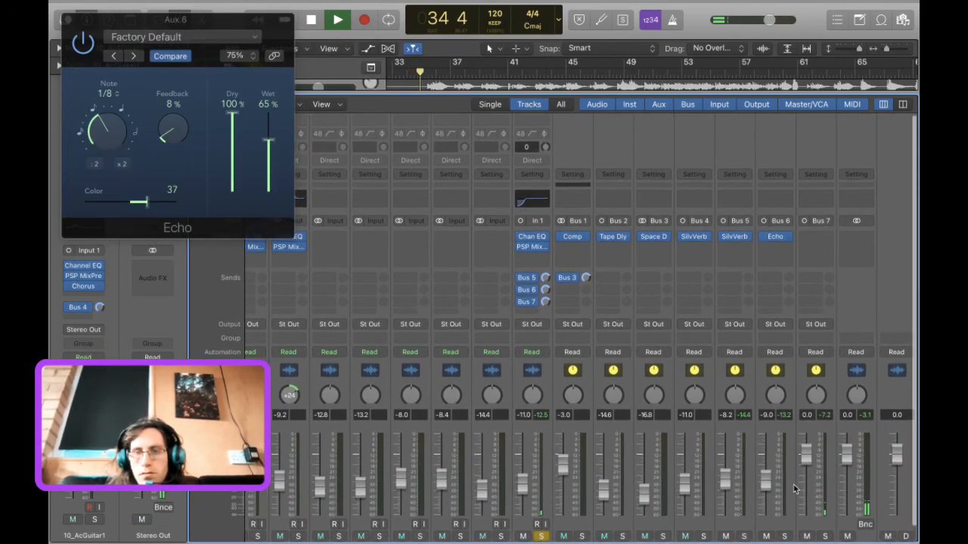
pyautogui.scroll(-2, 794, 489)
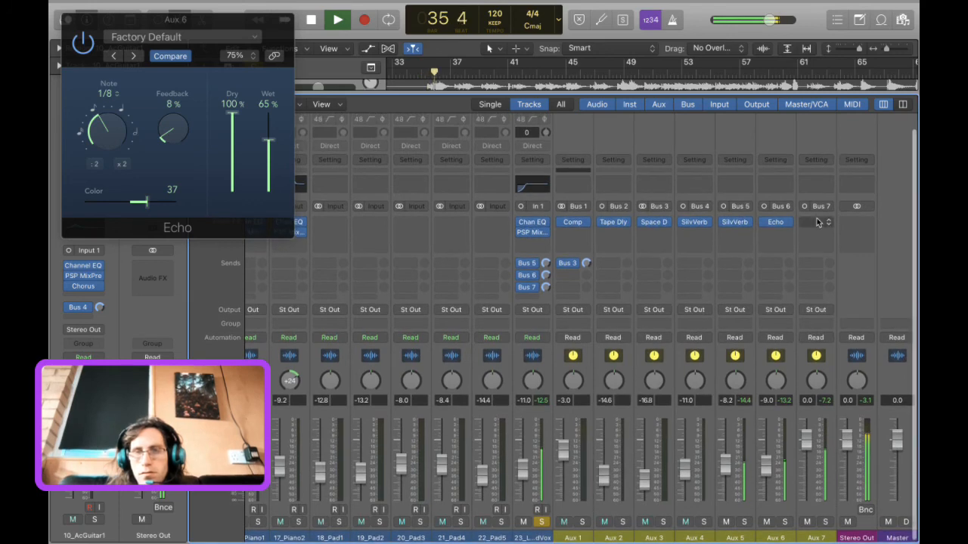
# Insert a Stereo Delay with the Dual 1\16 Slap preset on Aux 7 and lower the Aux 7 fader to -14.2 dB.
pyautogui.click(816, 222)
pyautogui.click(827, 257)
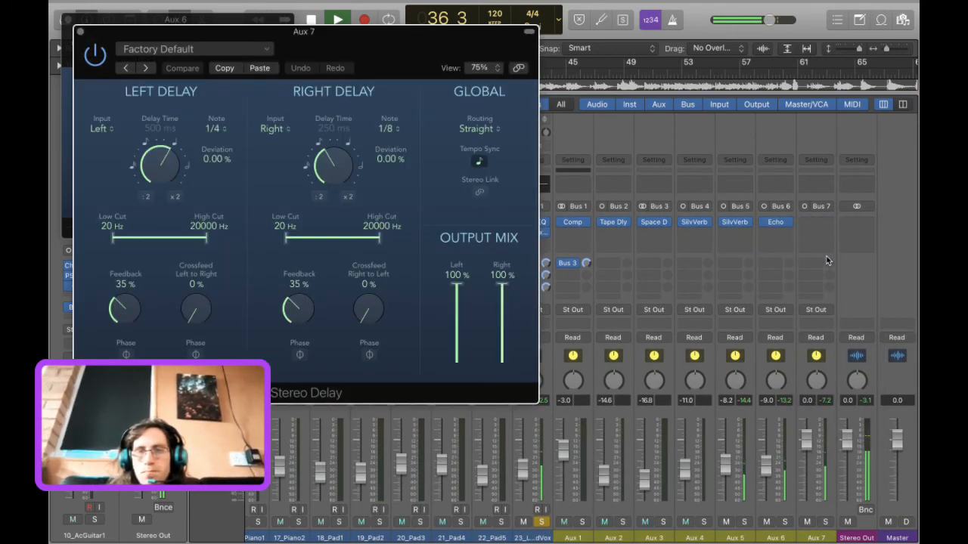
pyautogui.click(185, 50)
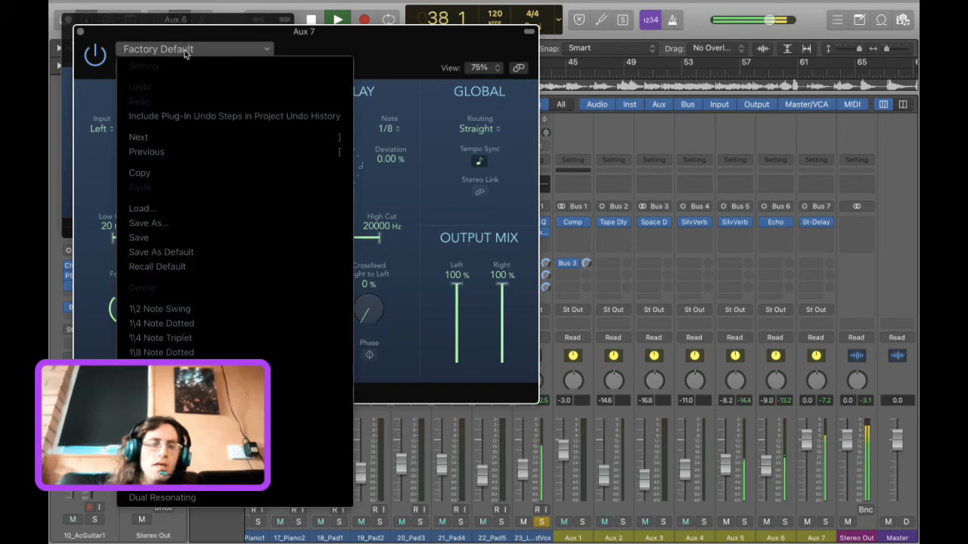
pyautogui.click(192, 488)
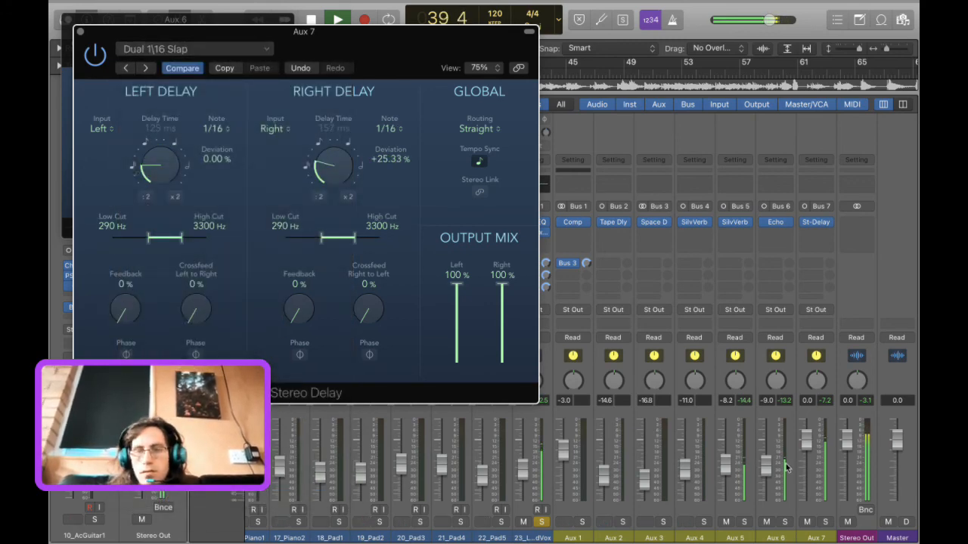
pyautogui.click(812, 495)
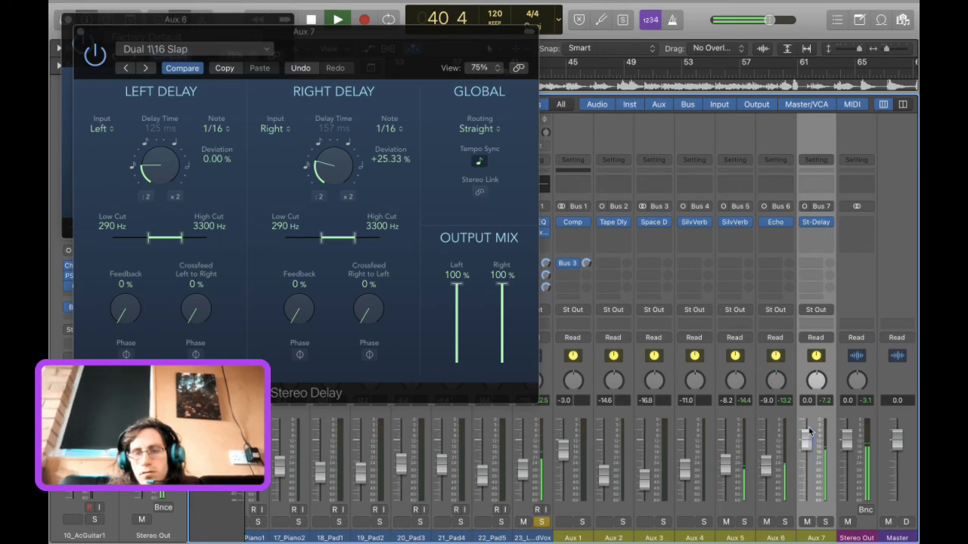
pyautogui.moveTo(806, 438); pyautogui.dragTo(806, 478)
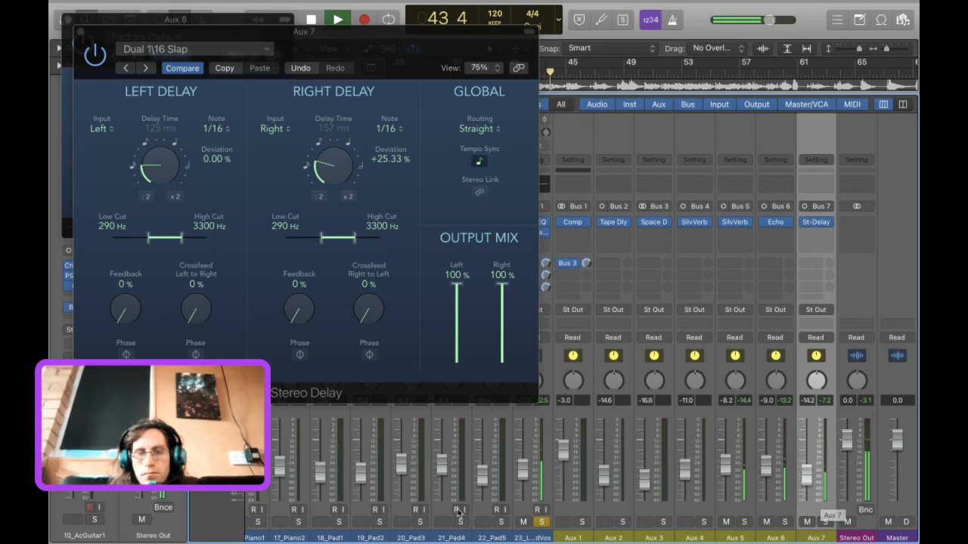
# Unsolo the lead vocal track and close the Stereo Delay and Echo plug-in windows.
pyautogui.click(541, 522)
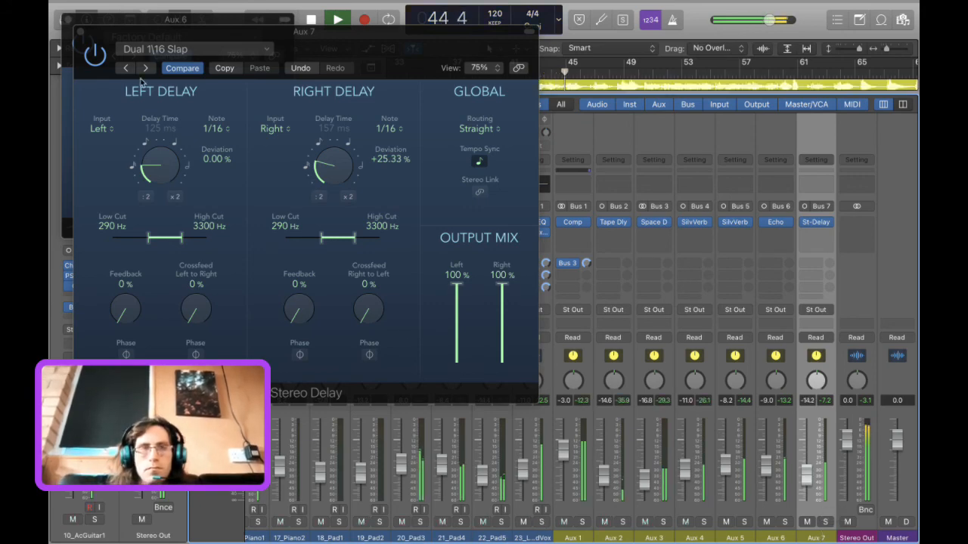
pyautogui.click(82, 38)
pyautogui.click(80, 32)
pyautogui.click(66, 21)
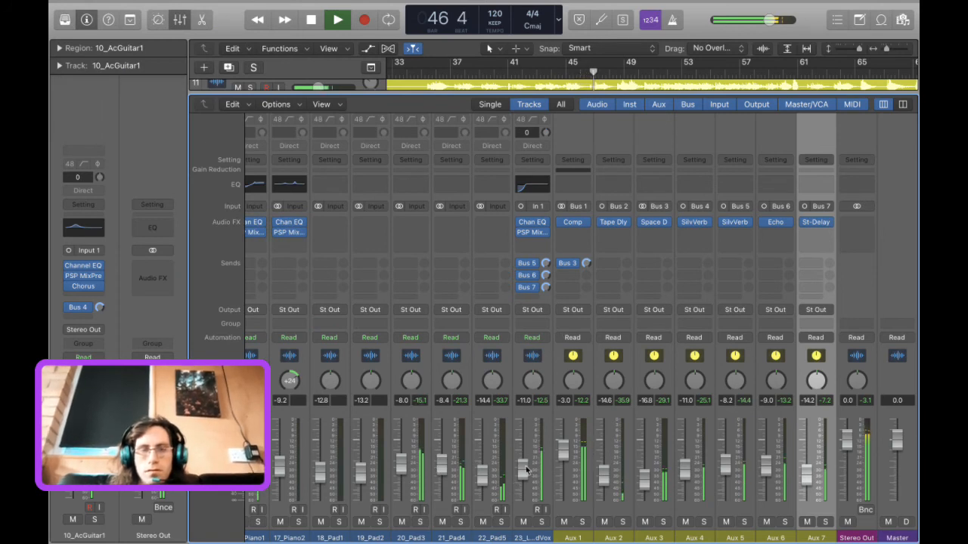
# Lower the Master fader to -1.0 dB.
pyautogui.press('XF86AudioRaiseVolume')
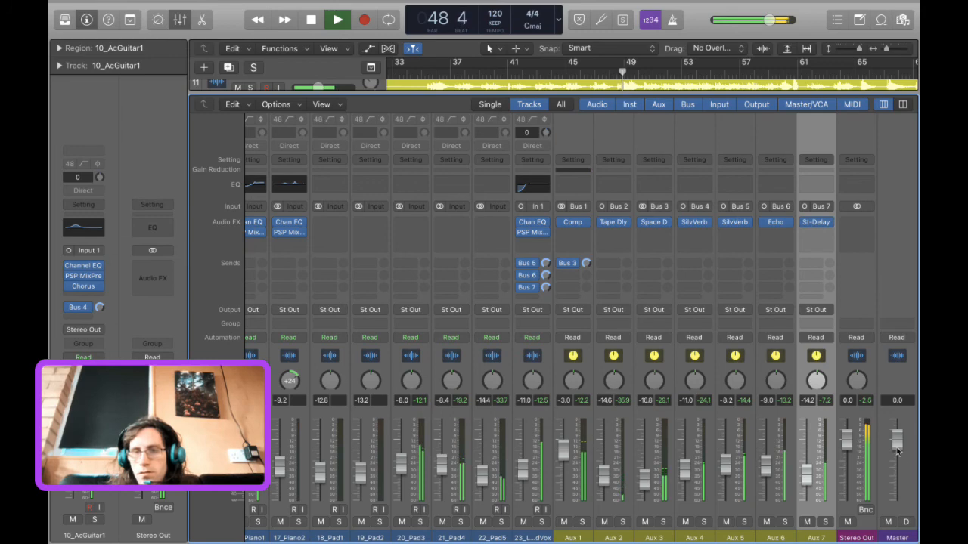
pyautogui.moveTo(896, 440)
pyautogui.mouseDown()
pyautogui.moveTo(897, 419)
pyautogui.moveTo(896, 431)
pyautogui.mouseUp()
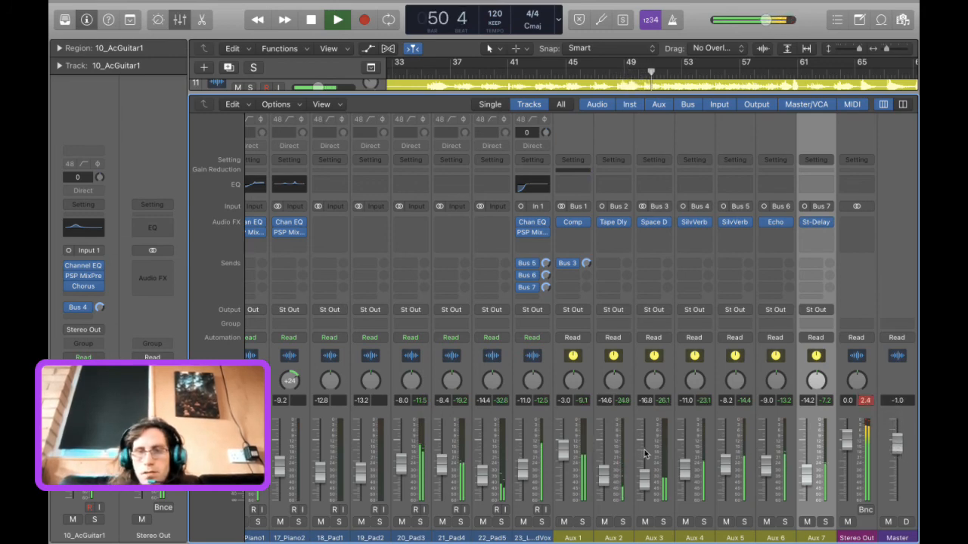
# Check the mix balance at very quiet levels by lowering the system volume to mute and raising it slightly.
pyautogui.hscroll(-2, 643, 454)
pyautogui.hscroll(-10, 643, 453)
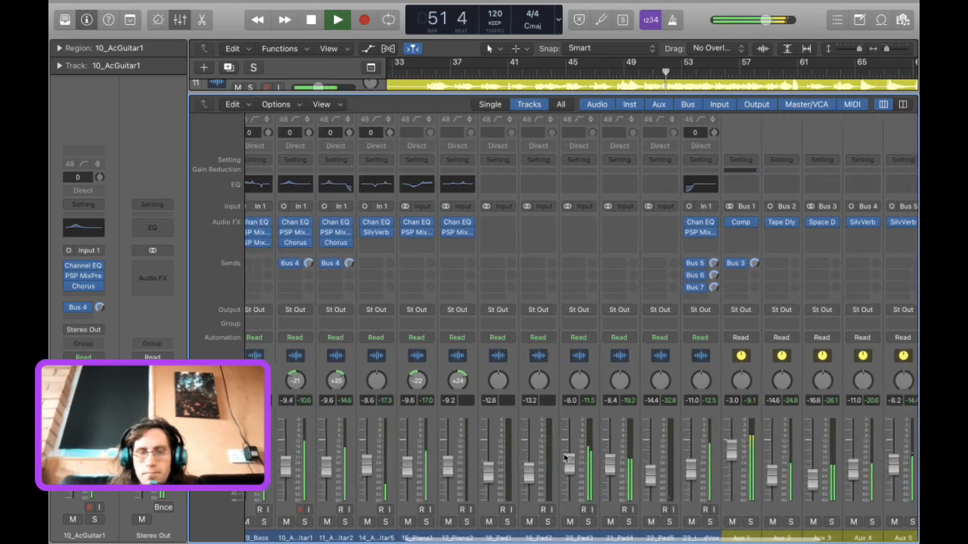
pyautogui.hscroll(2, 563, 458)
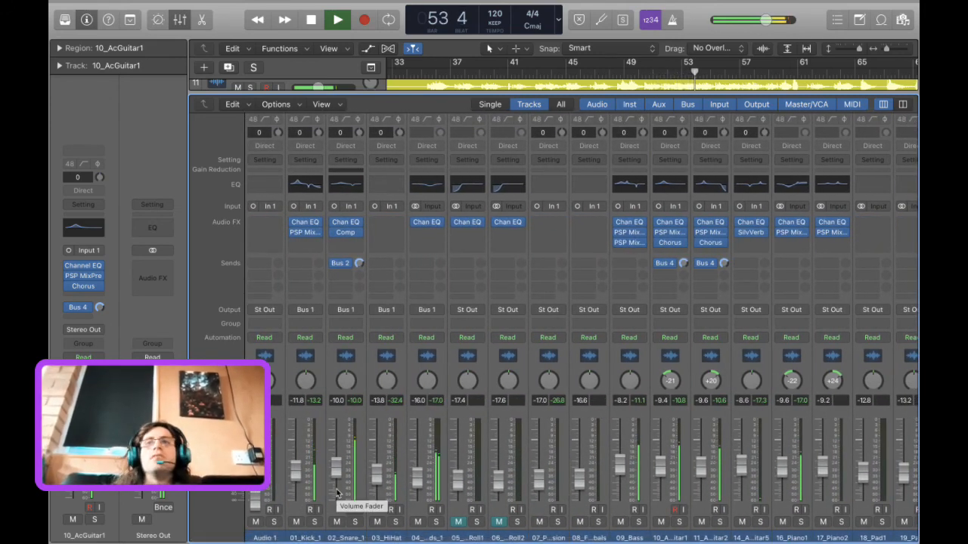
pyautogui.press('XF86AudioRaiseVolume')
pyautogui.press('XF86AudioLowerVolume')
pyautogui.press('XF86AudioLowerVolume')
pyautogui.press('XF86AudioLowerVolume')
pyautogui.press('XF86AudioLowerVolume')
pyautogui.press('XF86AudioLowerVolume')
pyautogui.press('XF86AudioLowerVolume')
pyautogui.press('XF86AudioLowerVolume')
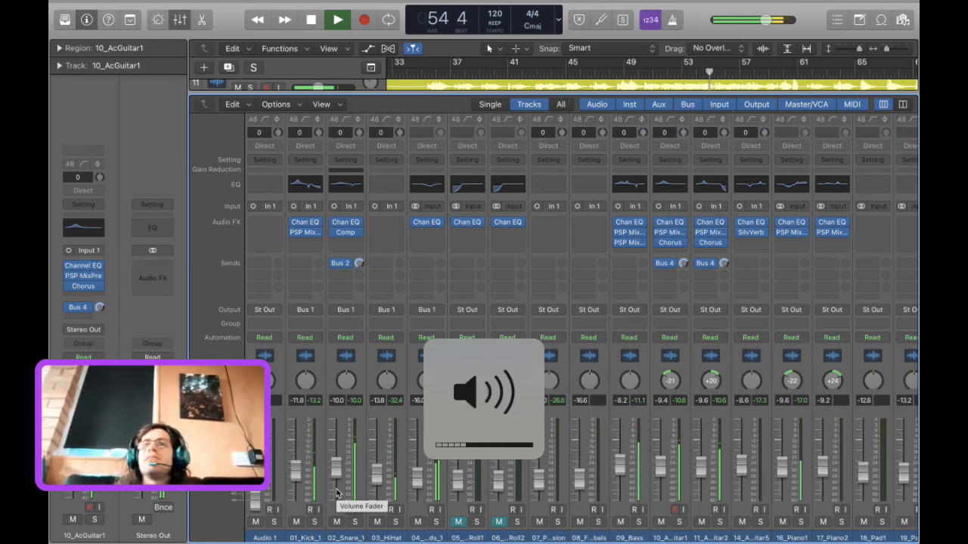
pyautogui.press('XF86AudioLowerVolume')
pyautogui.press('XF86AudioLowerVolume')
pyautogui.press('XF86AudioLowerVolume')
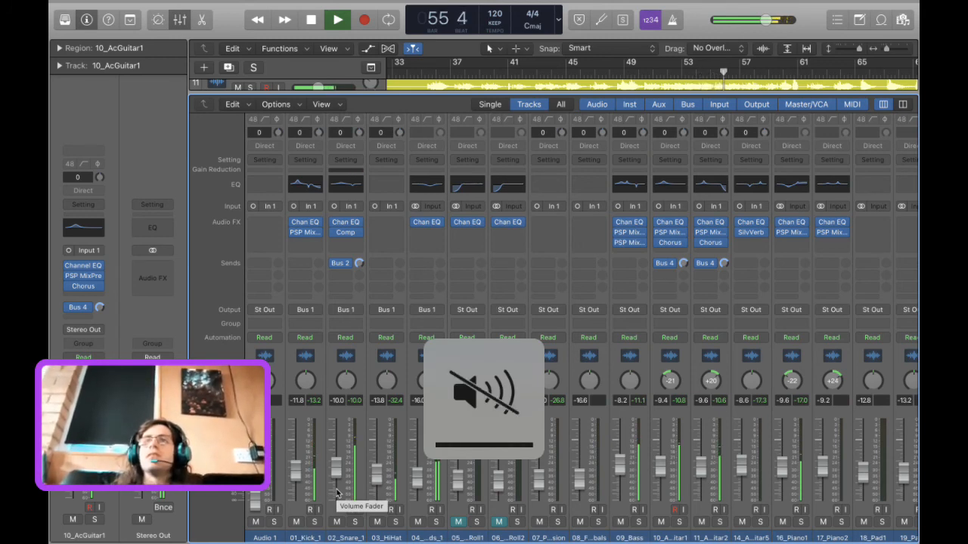
pyautogui.press('XF86AudioRaiseVolume')
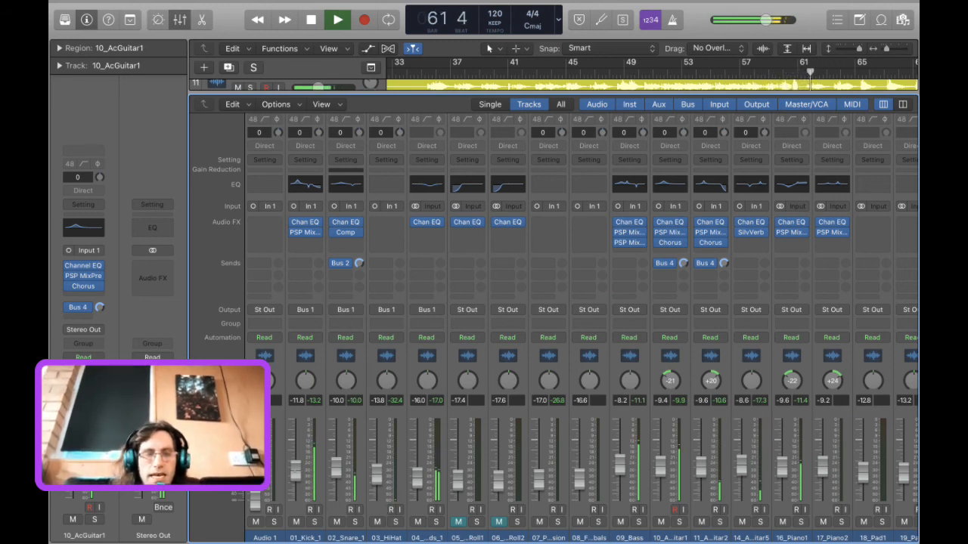
# Set the kick fader to -8.6 dB, the snare fader to -11.4 dB and the bass fader to -4.4 dB.
pyautogui.moveTo(295, 470); pyautogui.dragTo(336, 473)
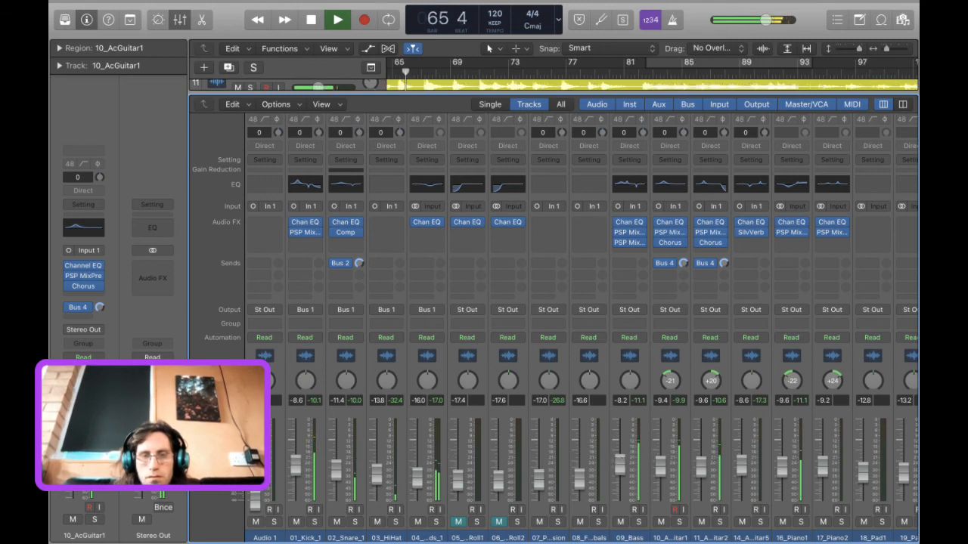
pyautogui.moveTo(619, 464); pyautogui.dragTo(625, 450)
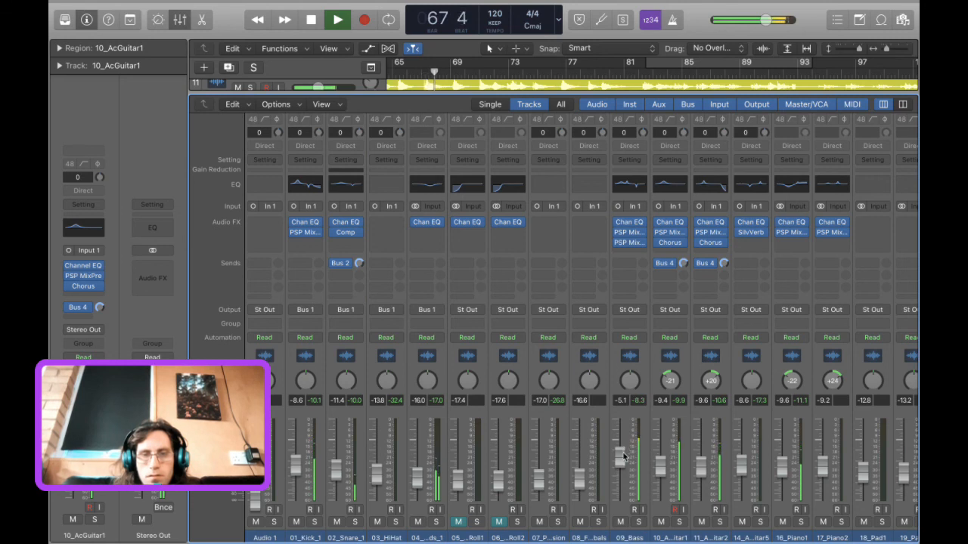
pyautogui.moveTo(623, 454); pyautogui.dragTo(623, 452)
# Raise the system output volume back to a normal listening level.
pyautogui.press('XF86AudioRaiseVolume')
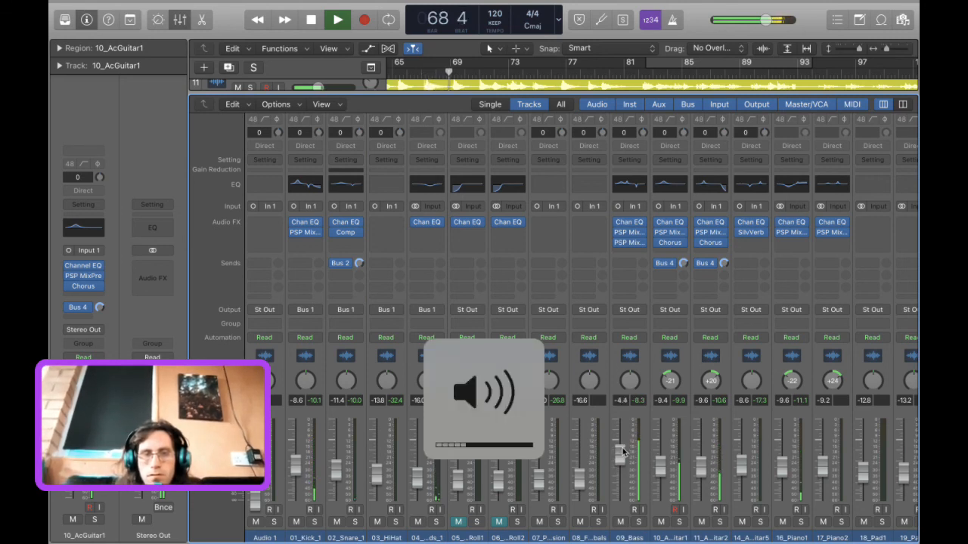
pyautogui.press('XF86AudioRaiseVolume')
pyautogui.press('XF86AudioRaiseVolume')
pyautogui.press('XF86AudioRaiseVolume')
pyautogui.press('XF86AudioRaiseVolume')
pyautogui.press('XF86AudioRaiseVolume')
pyautogui.press('XF86AudioRaiseVolume')
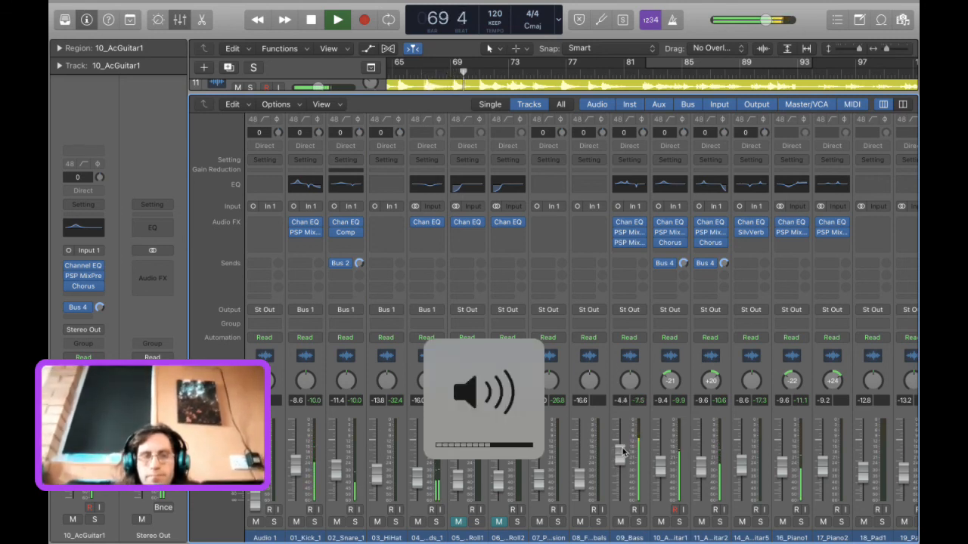
# Insert a Limiter with its default settings on the Stereo Out channel and close its window.
pyautogui.hscroll(2, 730, 493)
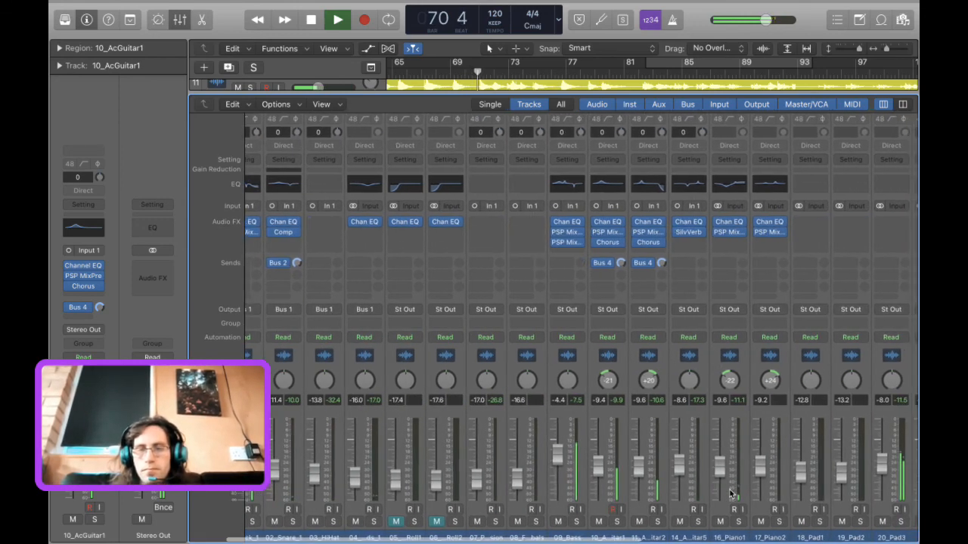
pyautogui.hscroll(5, 730, 493)
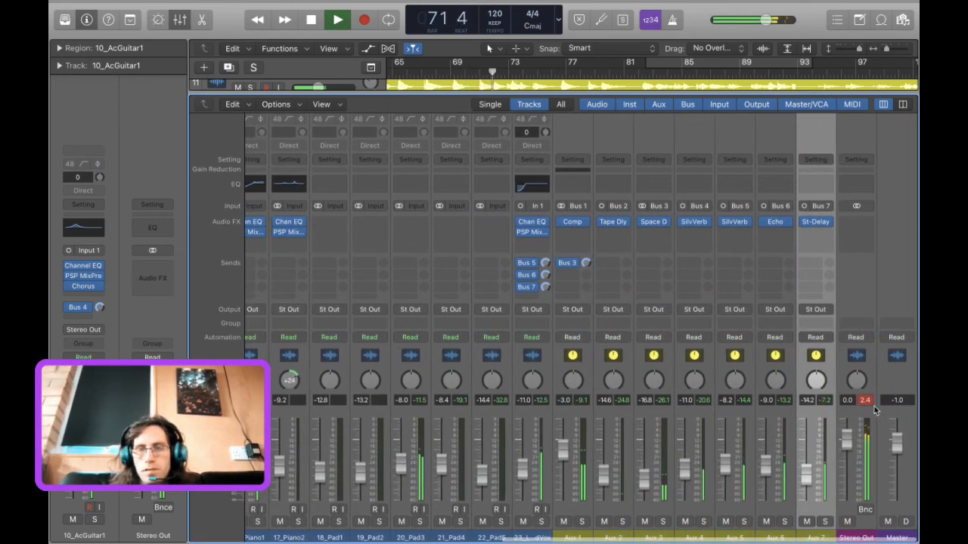
pyautogui.click(853, 227)
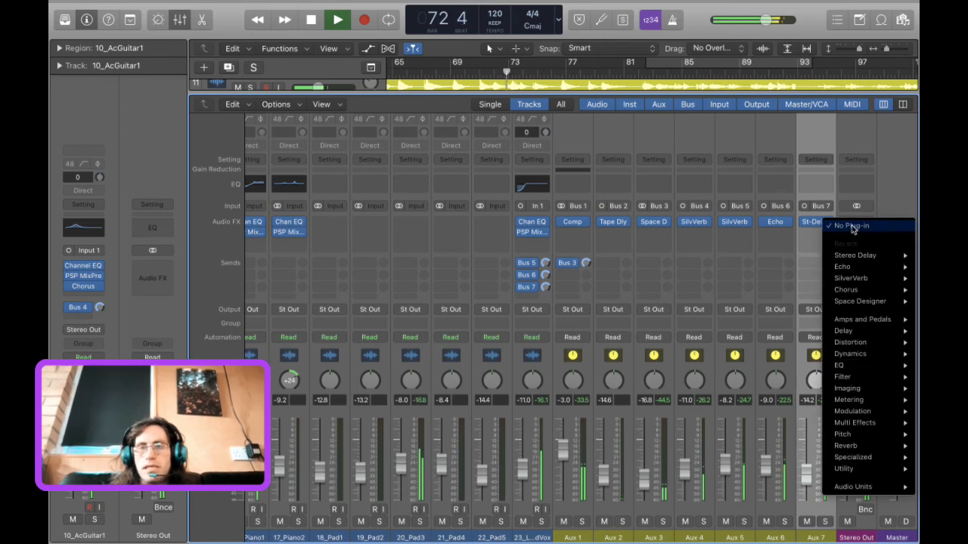
pyautogui.moveTo(848, 354)
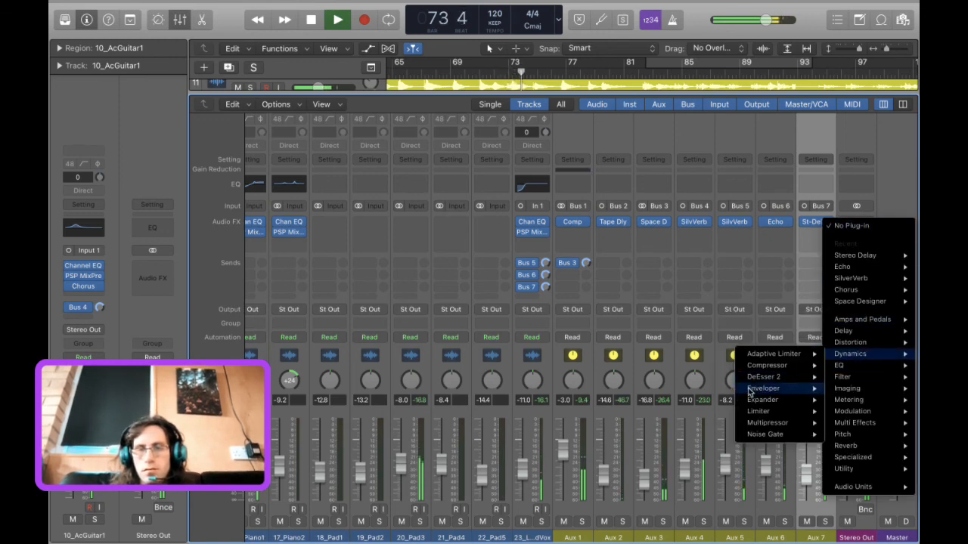
pyautogui.moveTo(758, 412)
pyautogui.click(699, 410)
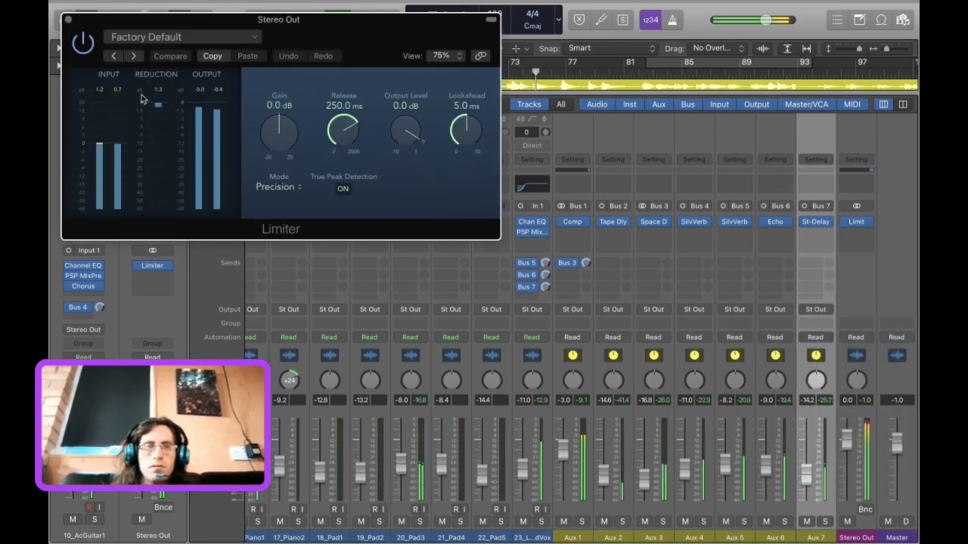
pyautogui.click(68, 20)
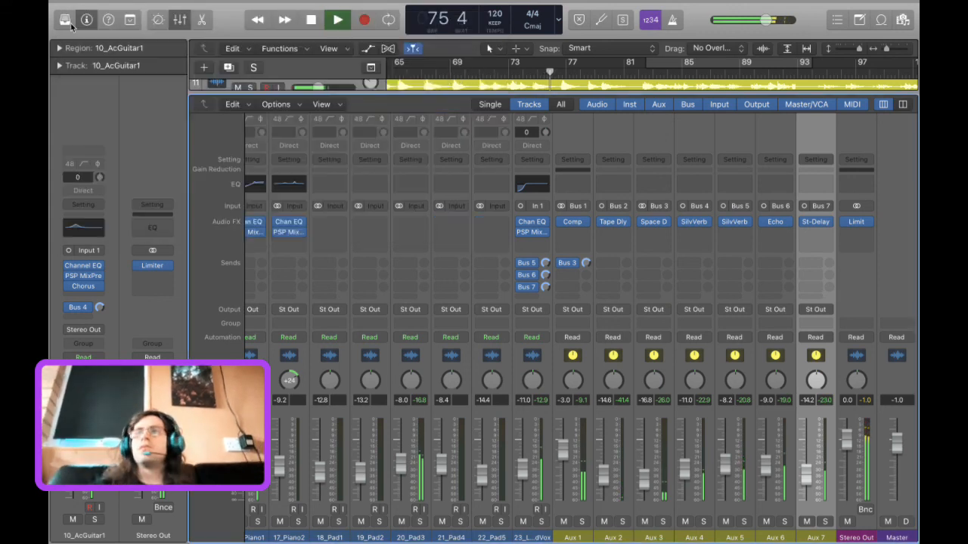
# Lower the Stereo Out fader to -14.0 dB.
pyautogui.press('XF86AudioRaiseVolume')
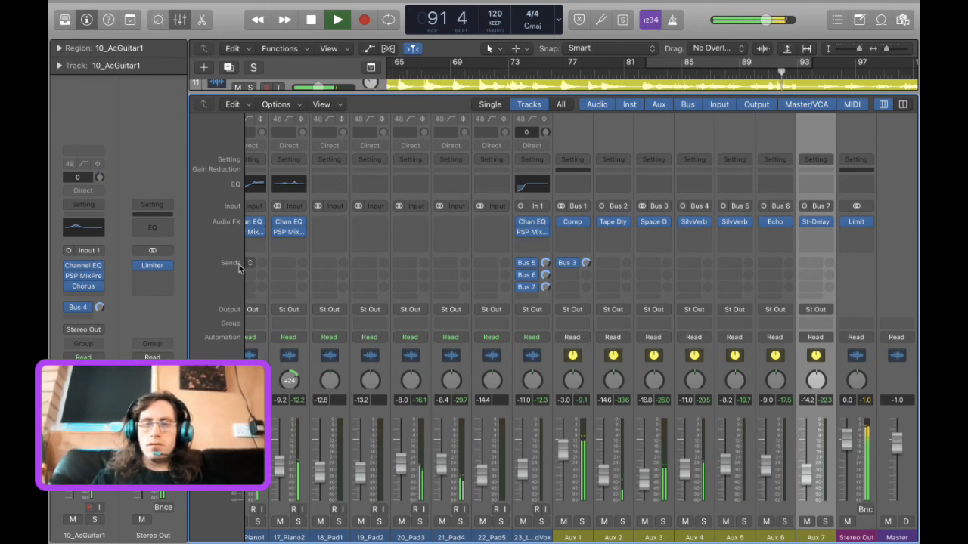
pyautogui.moveTo(851, 446); pyautogui.dragTo(851, 472)
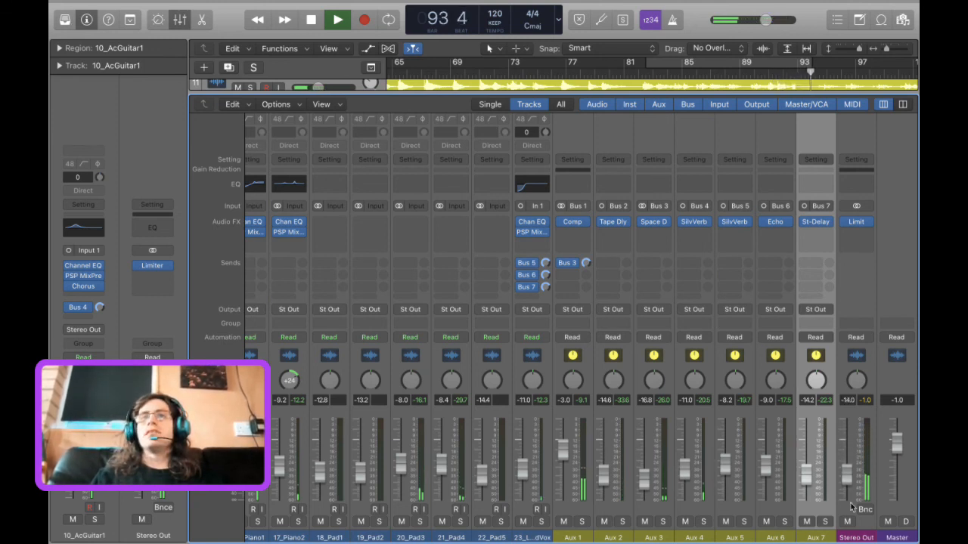